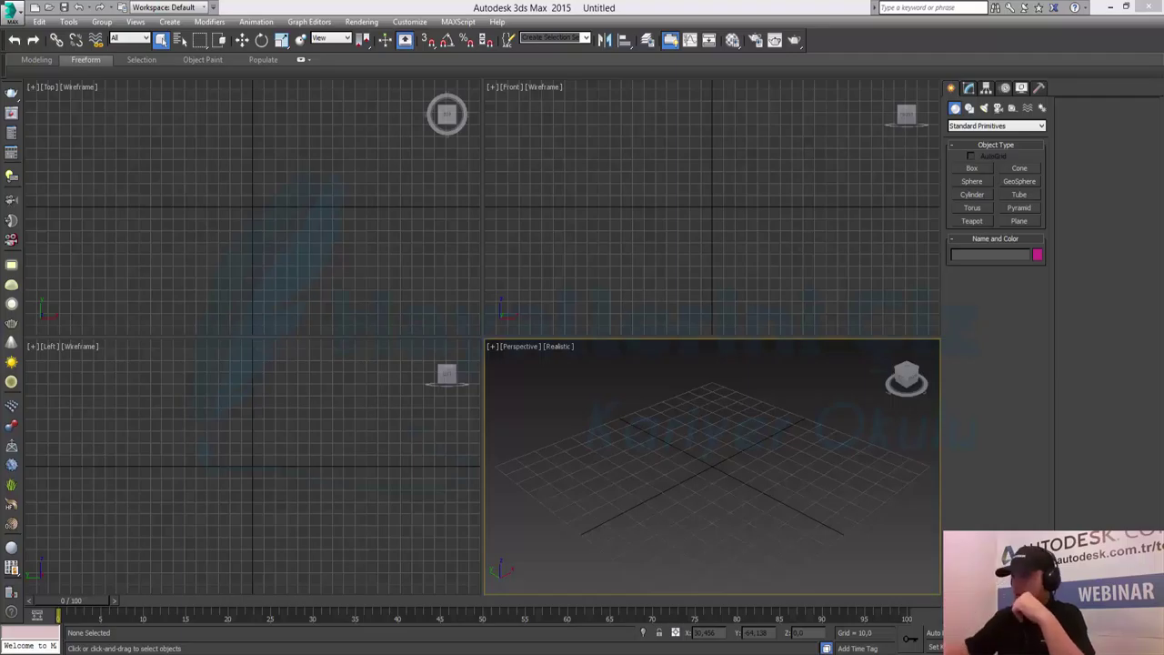
After checking the material editor's map slots, switch the Create panel to Compound Objects (Morph, Scatter, Boolean).
{"action": "left_click", "coordinate": [587, 295]}
{"action": "key", "text": "m"}
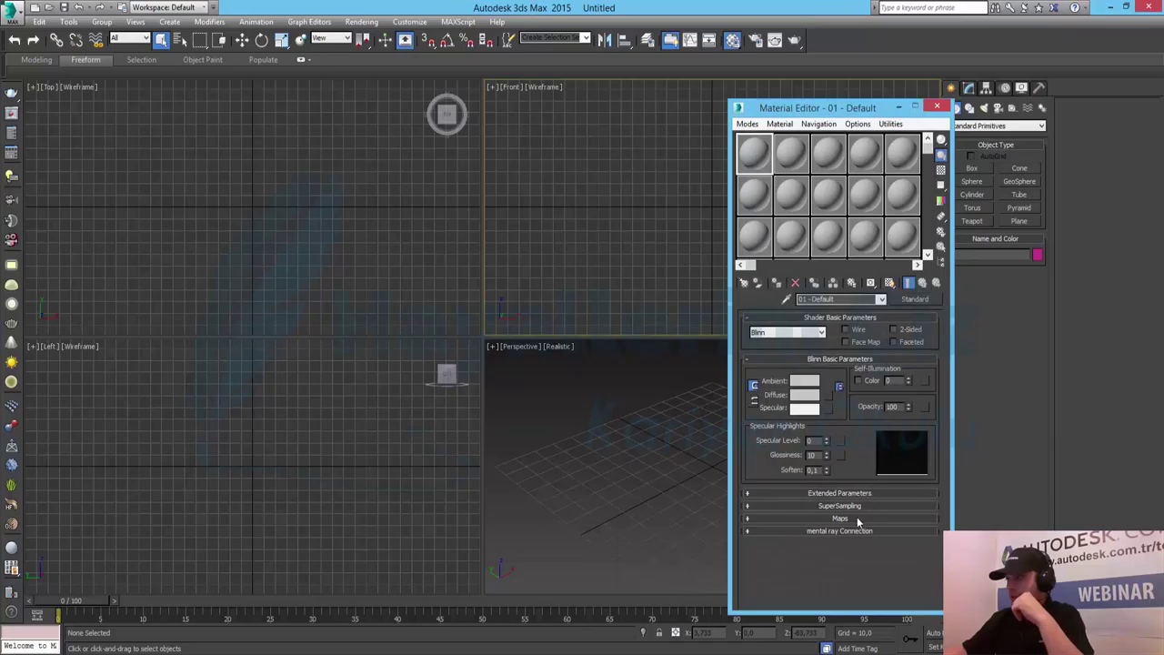
{"action": "left_click", "coordinate": [855, 519]}
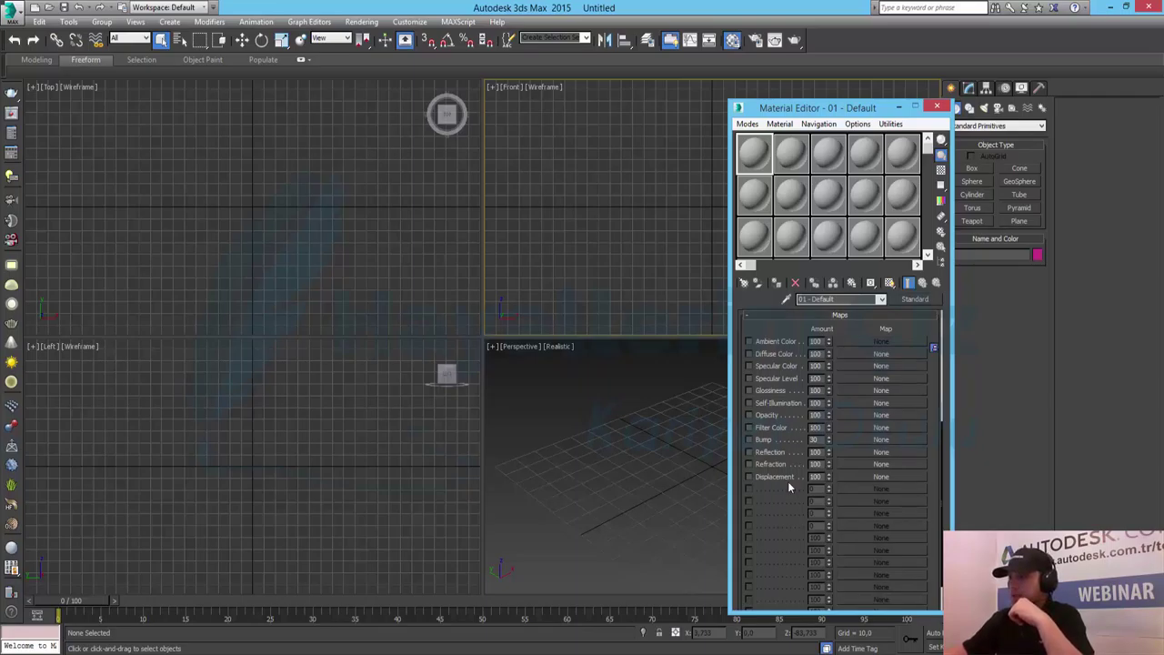
{"action": "left_click", "coordinate": [937, 106]}
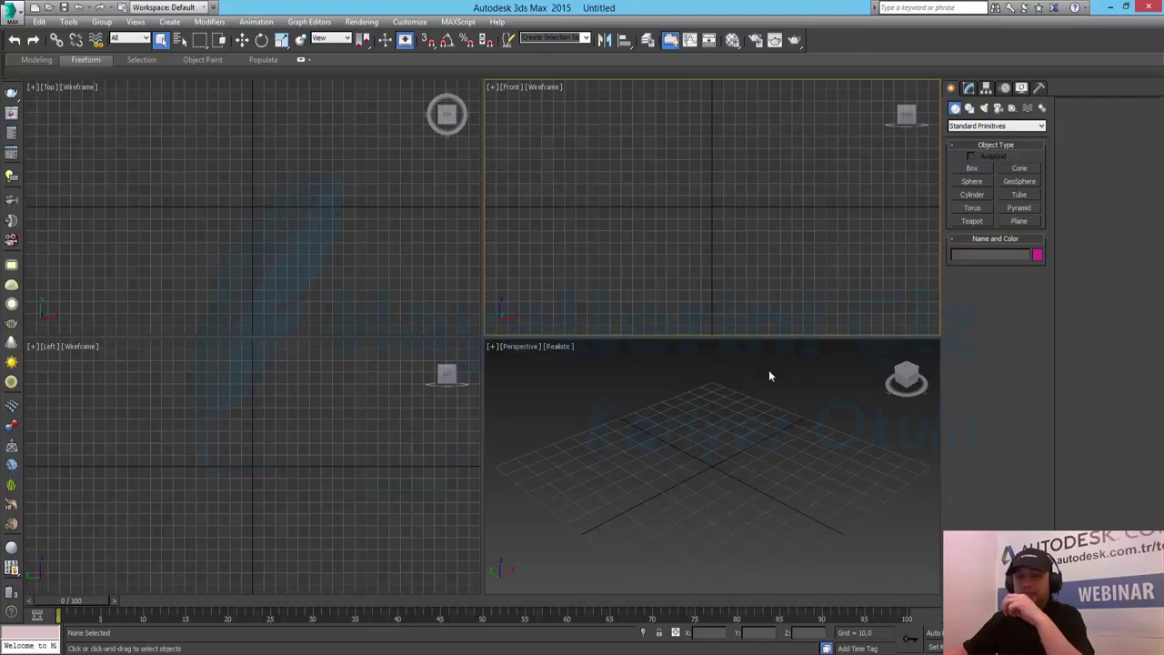
{"action": "left_click", "coordinate": [970, 127]}
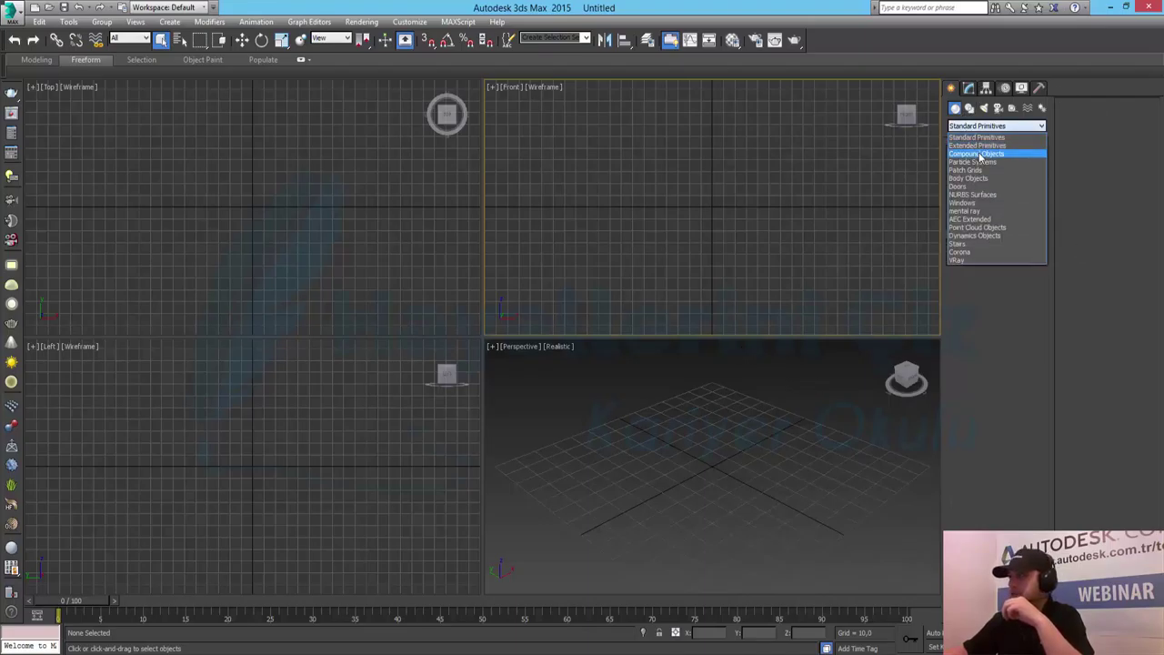
{"action": "left_click", "coordinate": [981, 154]}
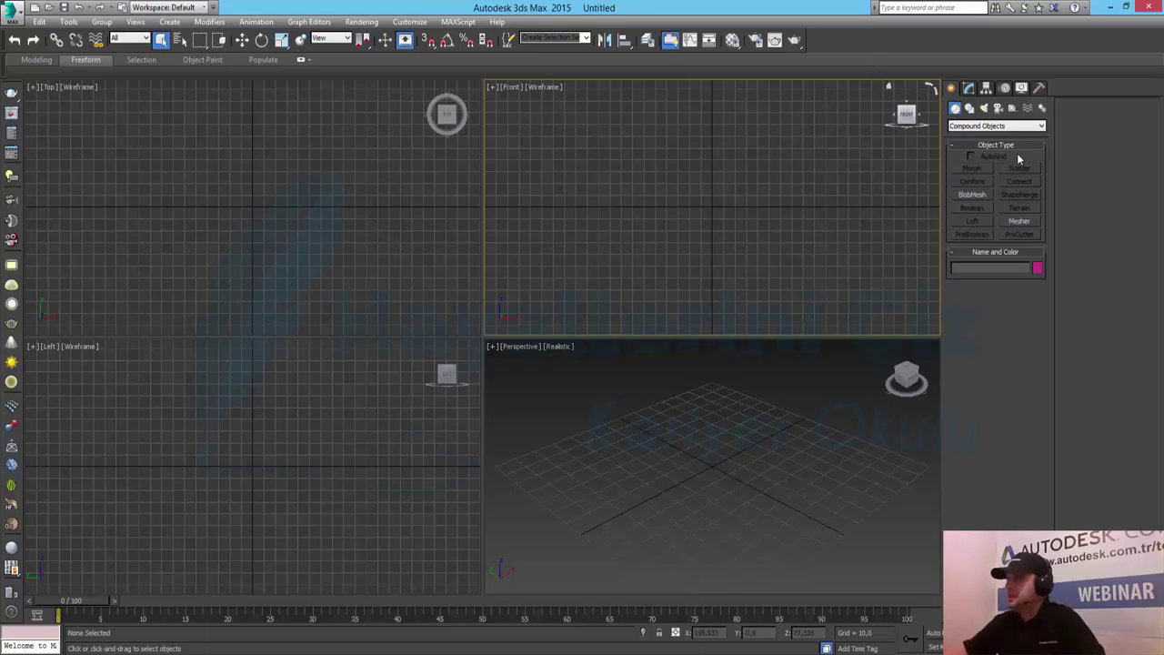
Place VRayPlane001 from the VRay object types at the centre of the Perspective view.
{"action": "left_click", "coordinate": [980, 128]}
{"action": "left_click", "coordinate": [982, 137]}
{"action": "left_click", "coordinate": [980, 128]}
{"action": "left_click", "coordinate": [974, 259]}
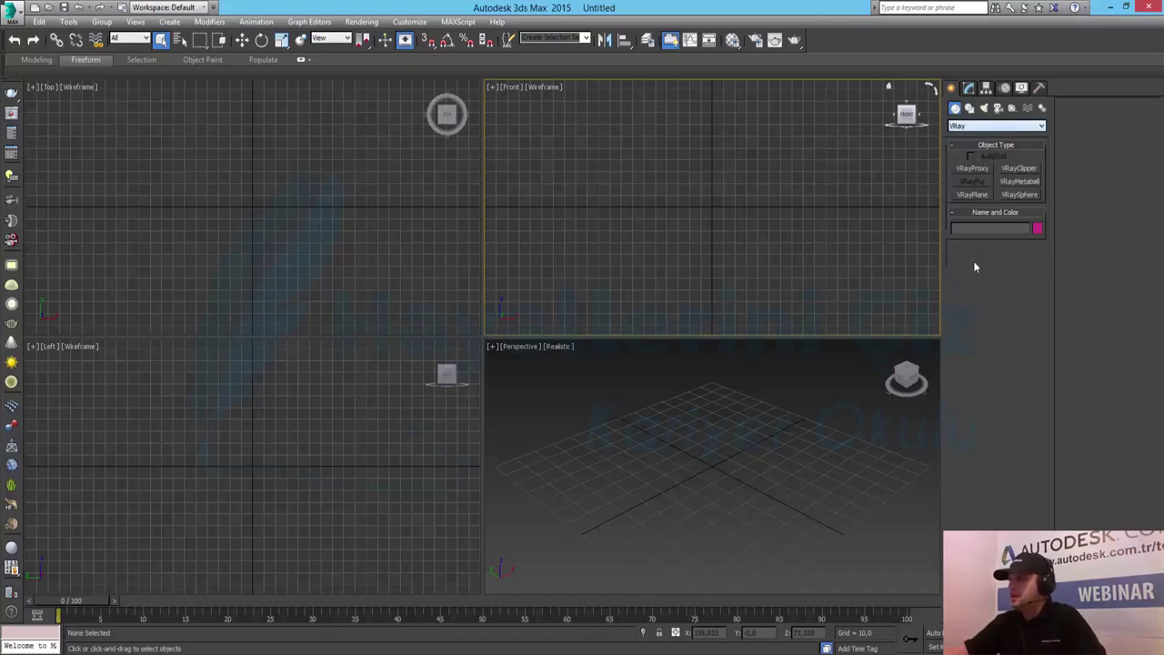
{"action": "left_click", "coordinate": [972, 194]}
{"action": "left_click", "coordinate": [703, 472]}
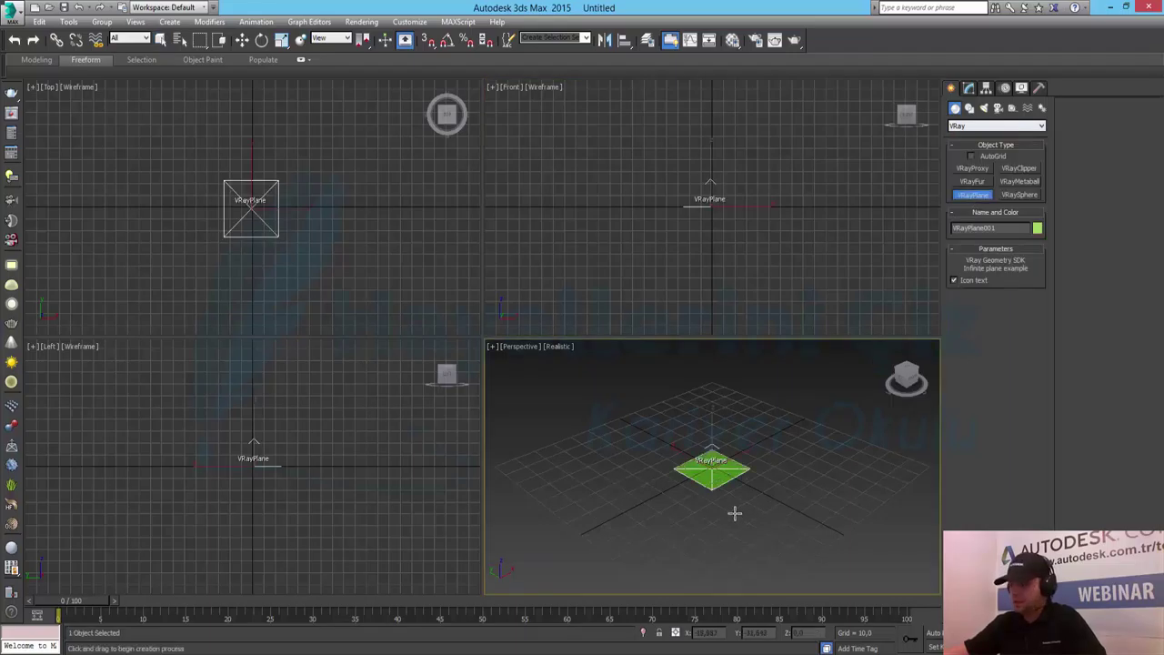
{"action": "left_click", "coordinate": [361, 21]}
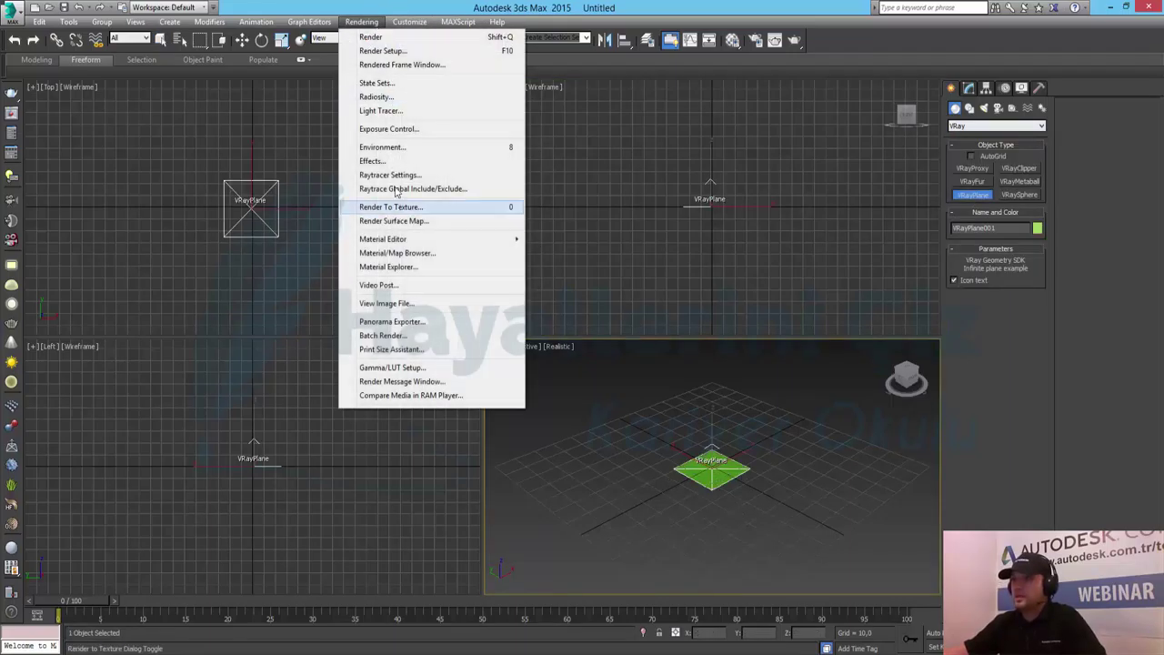
In Render Setup, assign V-Ray Adv 3.00.07 for production and V-Ray RT 3.00.07 for ActiveShade, saved as defaults.
{"action": "left_click", "coordinate": [383, 51]}
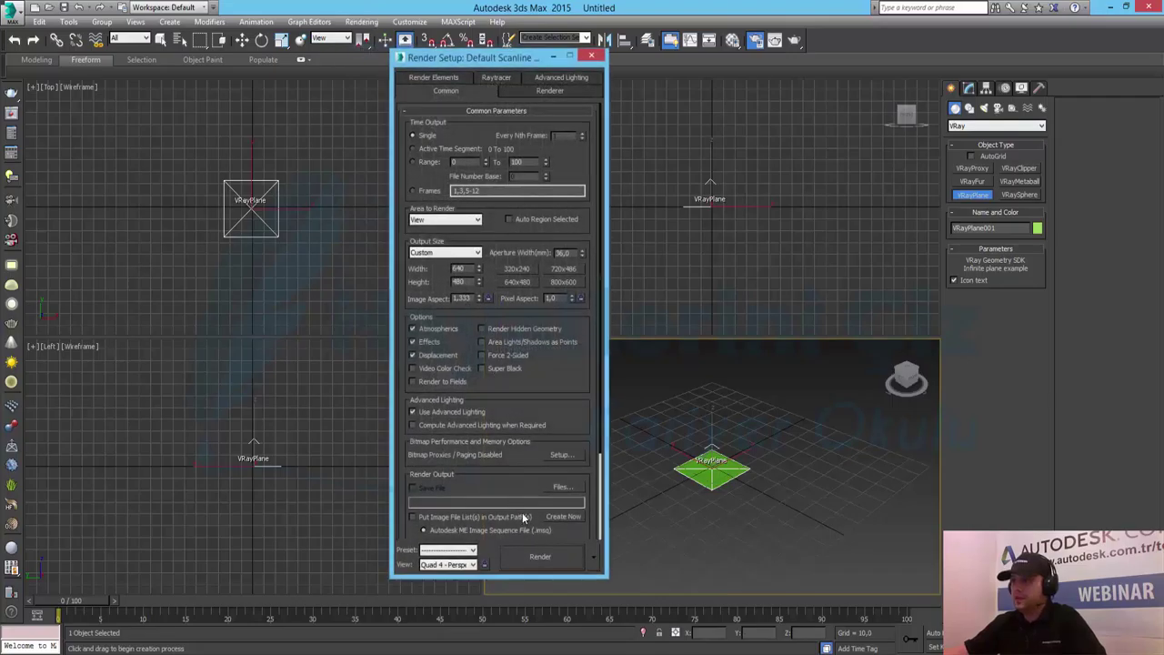
{"action": "scroll", "coordinate": [524, 516], "scroll_direction": "down", "scroll_amount": 3}
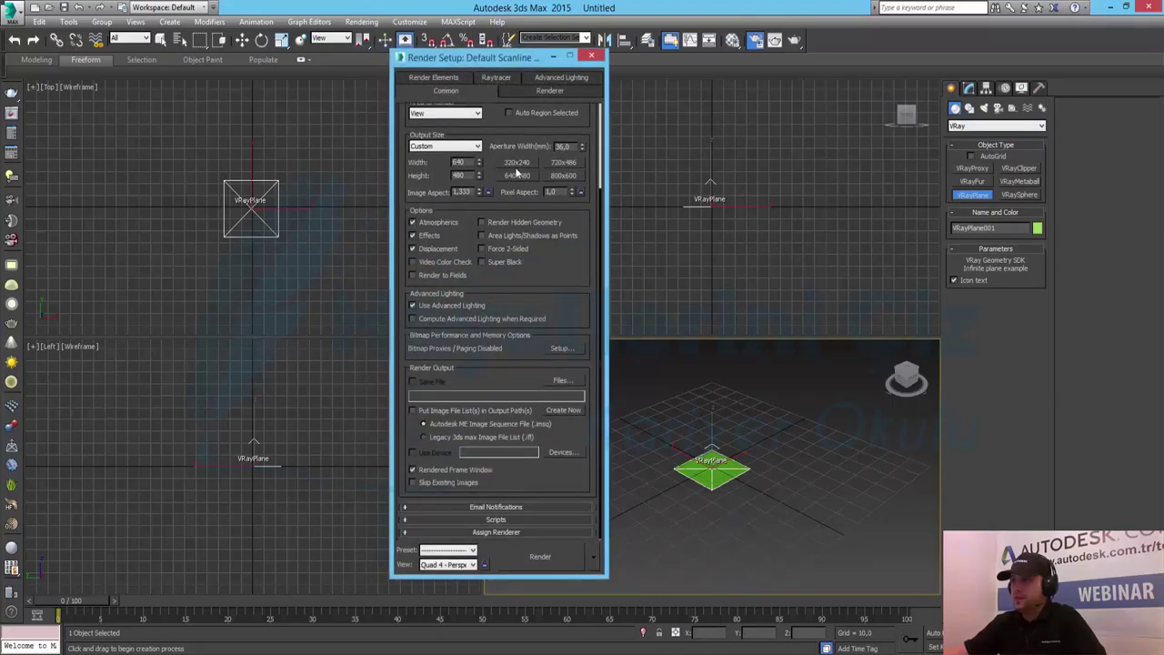
{"action": "left_click", "coordinate": [489, 536]}
{"action": "left_click", "coordinate": [565, 478]}
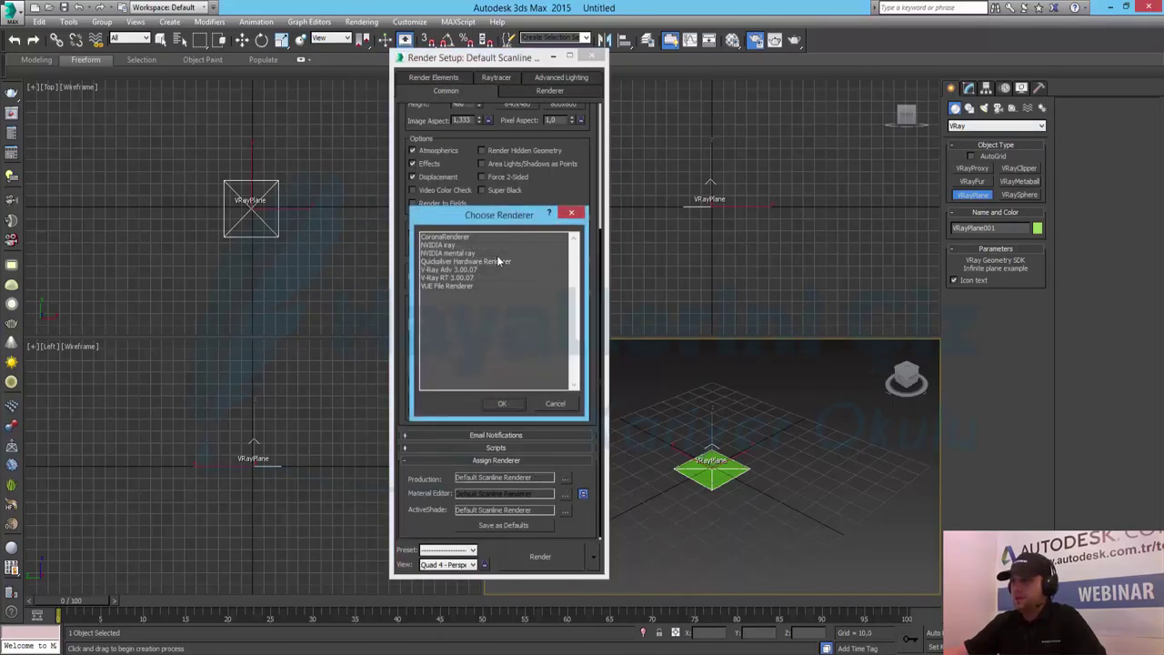
{"action": "double_click", "coordinate": [449, 269]}
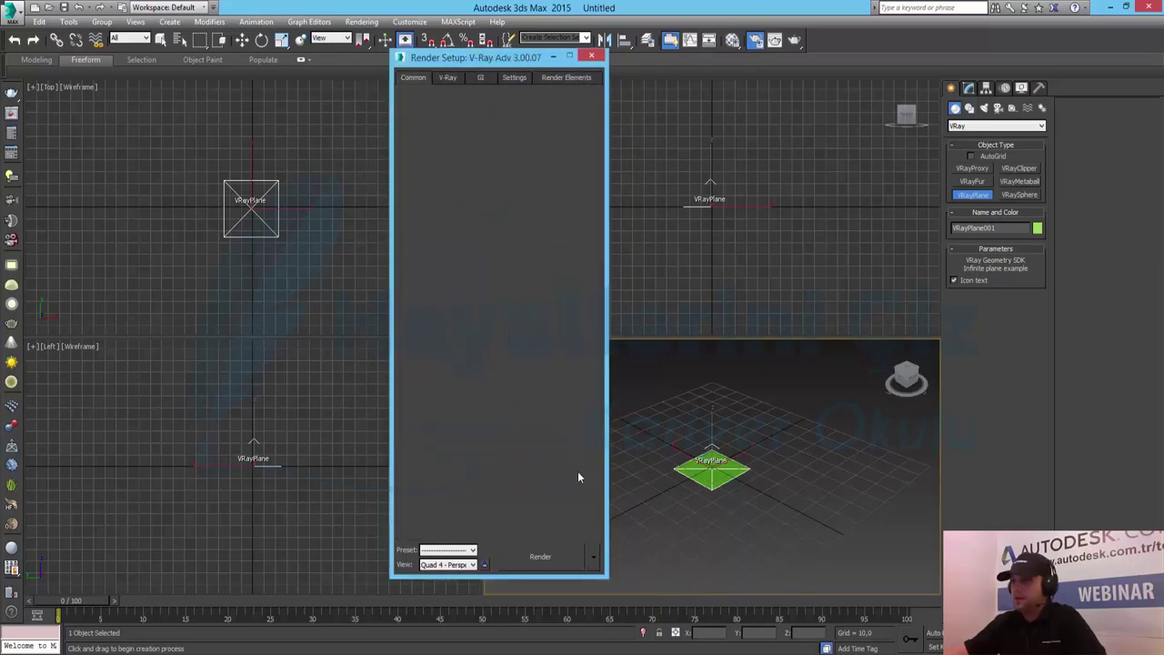
{"action": "left_click", "coordinate": [565, 509]}
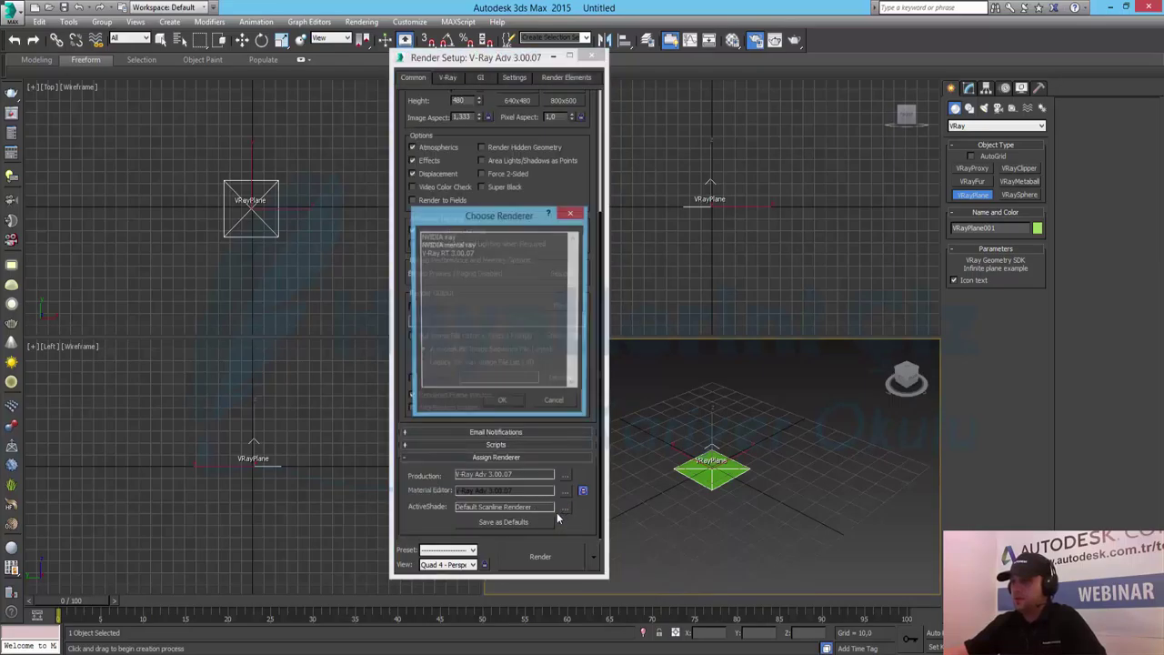
{"action": "double_click", "coordinate": [457, 251]}
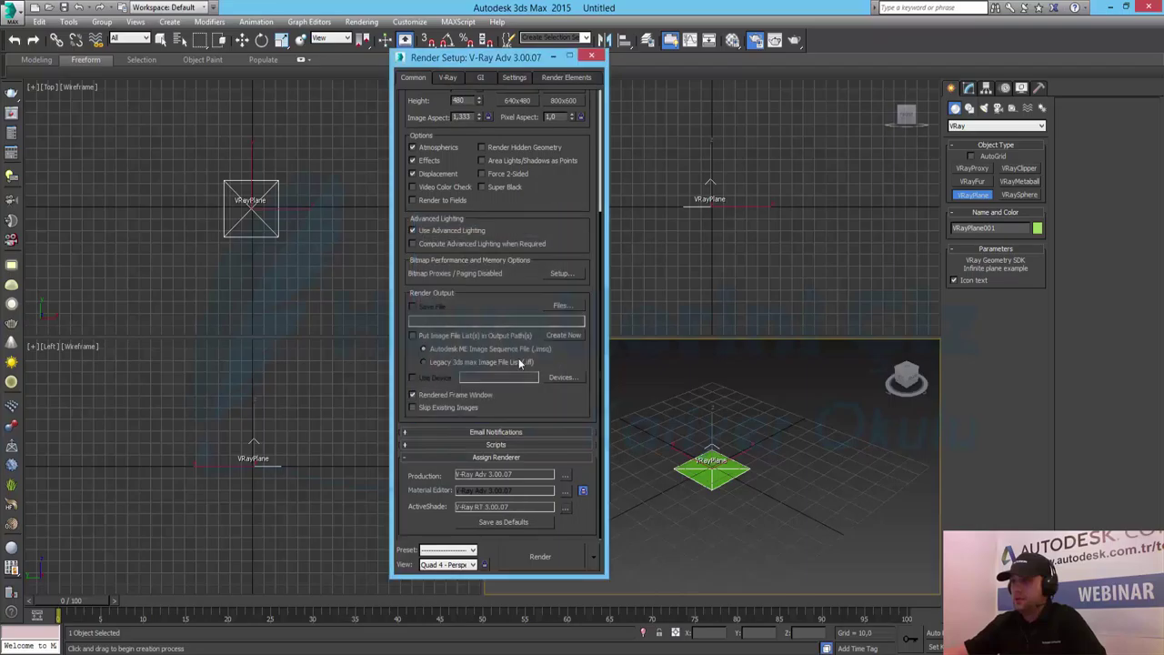
{"action": "left_click", "coordinate": [506, 524]}
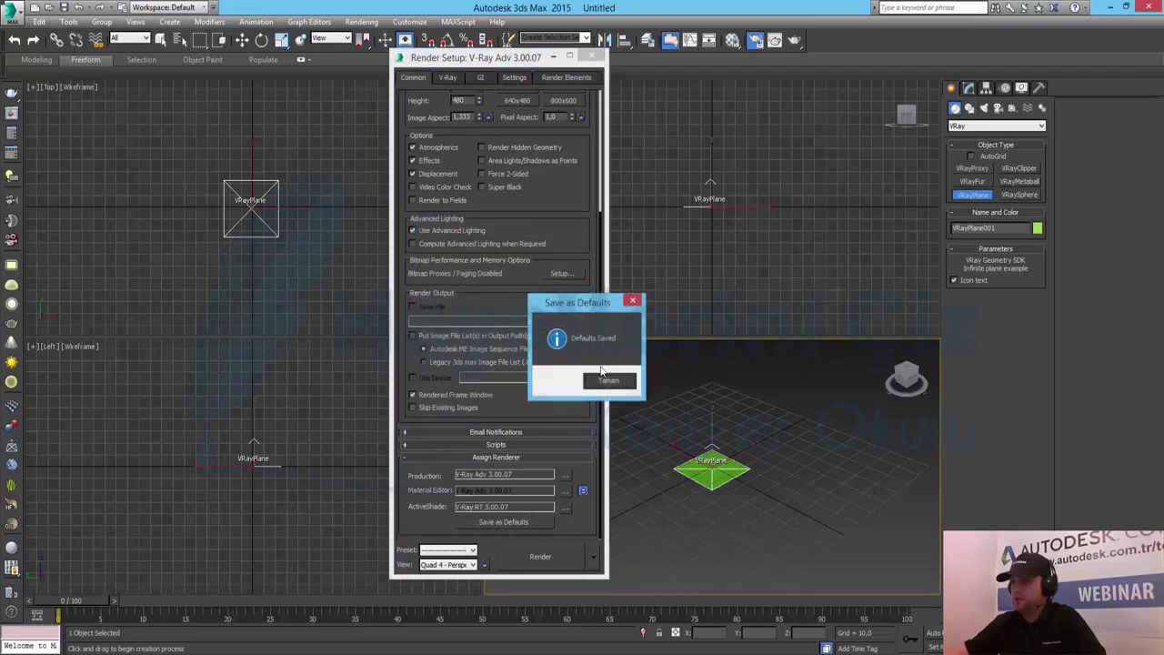
{"action": "left_click", "coordinate": [609, 382]}
Turn on V-Ray's GI environment and Enable GI, with Light cache as the secondary engine.
{"action": "left_click", "coordinate": [445, 77]}
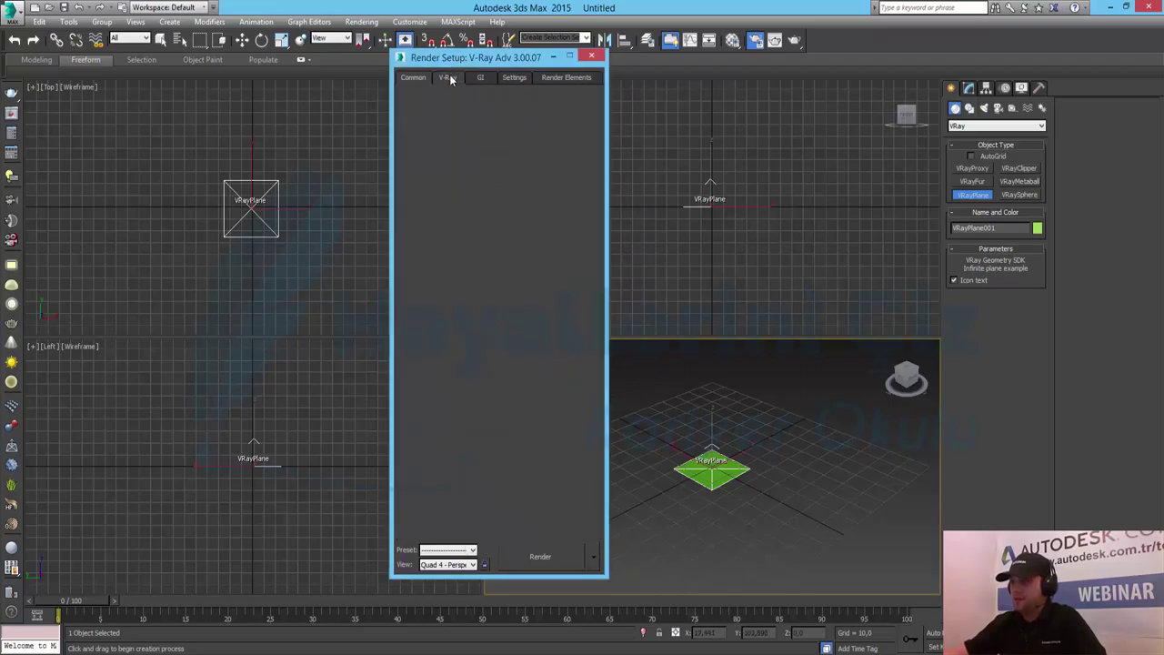
{"action": "left_click", "coordinate": [446, 322]}
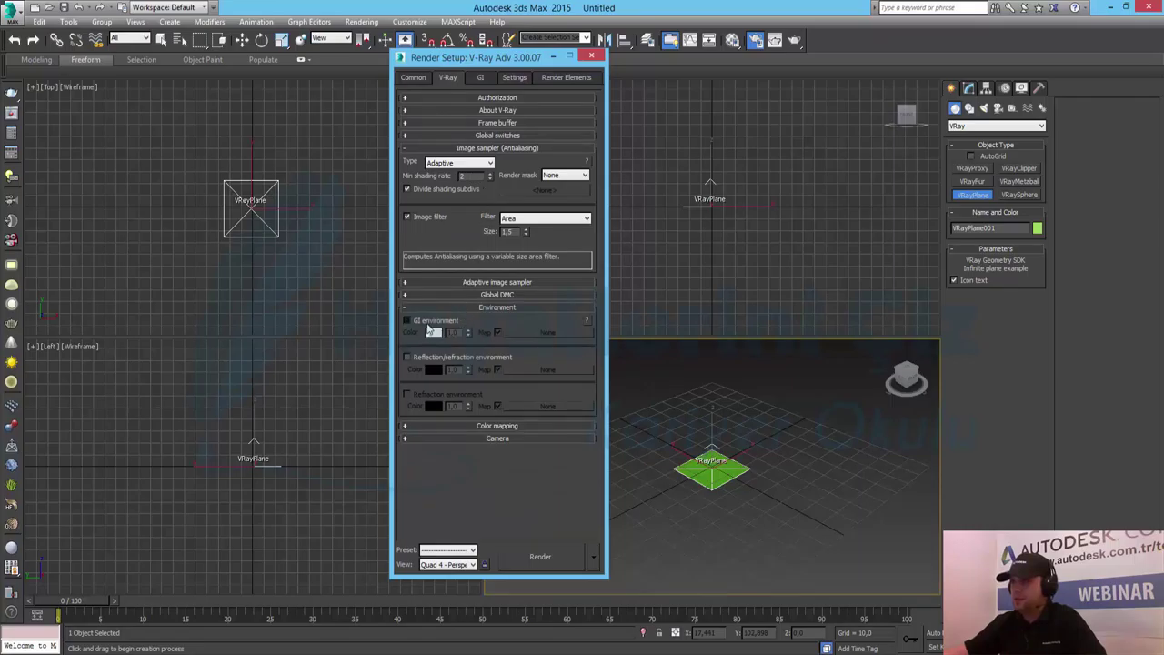
{"action": "left_click", "coordinate": [481, 79]}
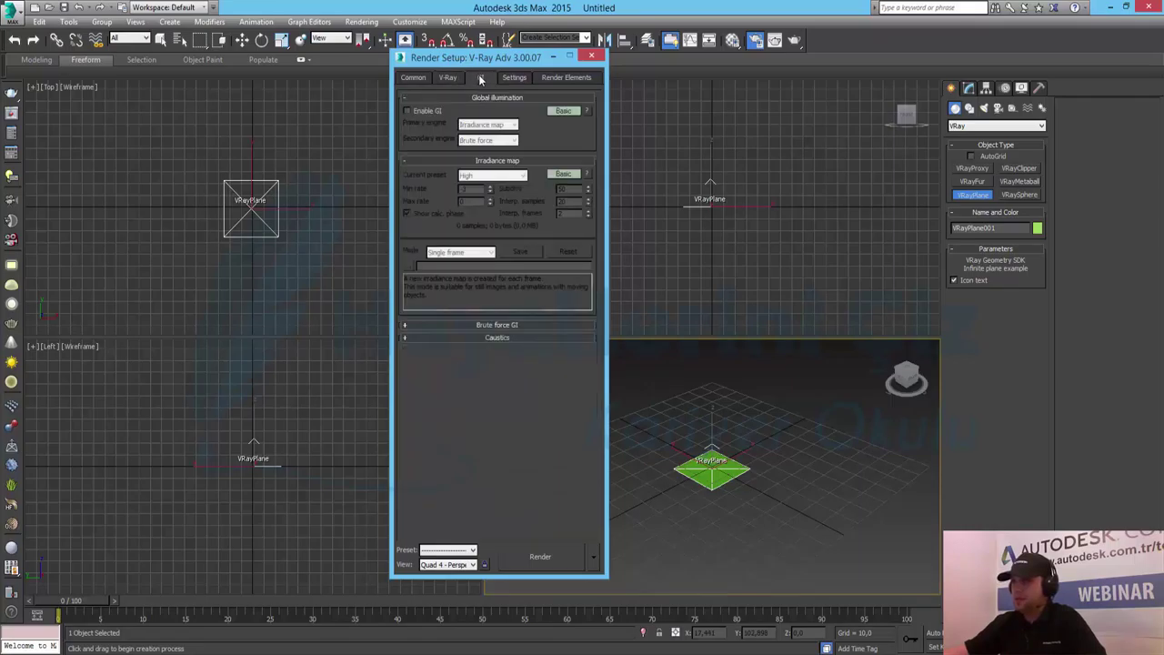
{"action": "left_click", "coordinate": [408, 111]}
{"action": "left_click", "coordinate": [488, 140]}
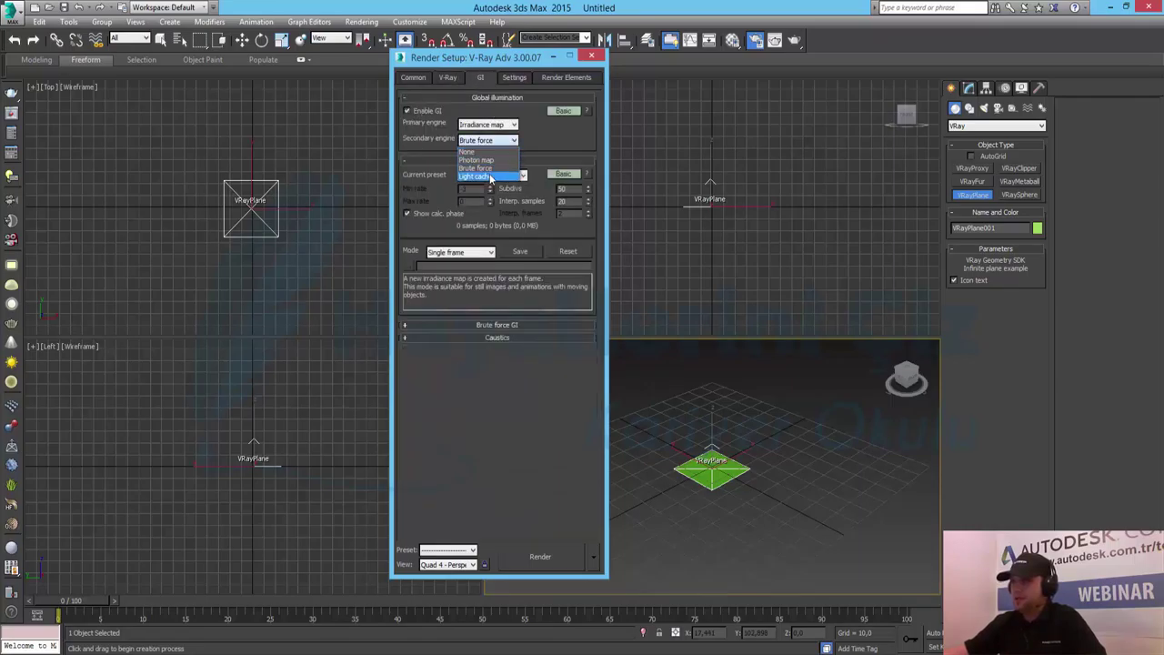
{"action": "left_click", "coordinate": [482, 175]}
Set the irradiance map preset to Very low and close Render Setup.
{"action": "double_click", "coordinate": [563, 188]}
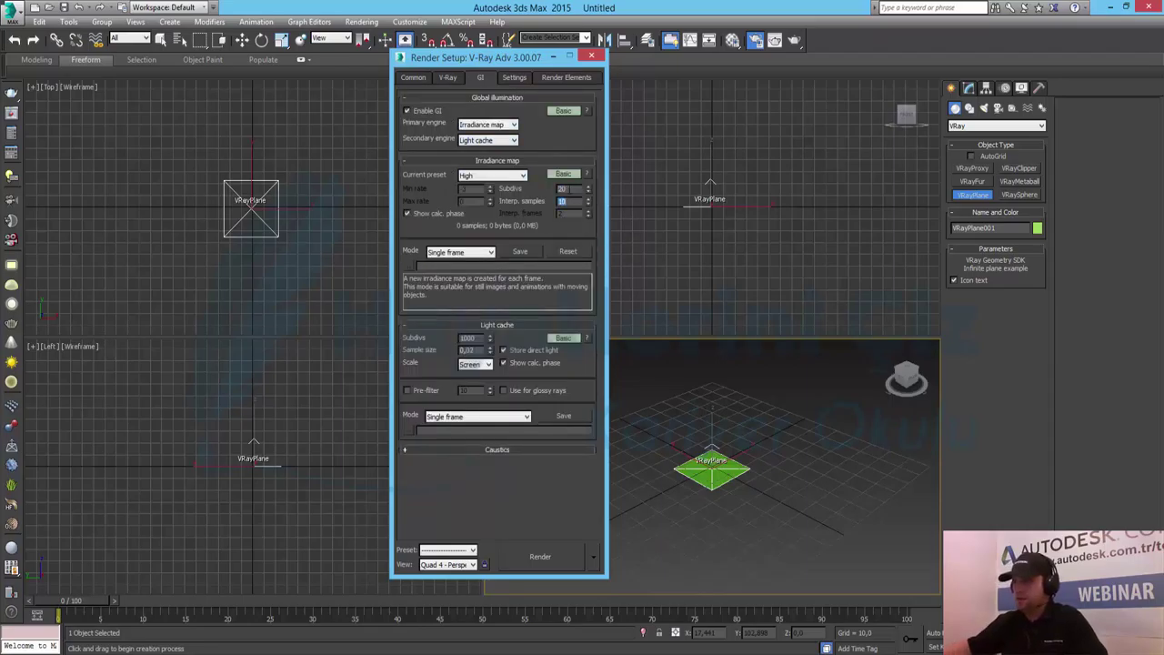
{"action": "double_click", "coordinate": [469, 338]}
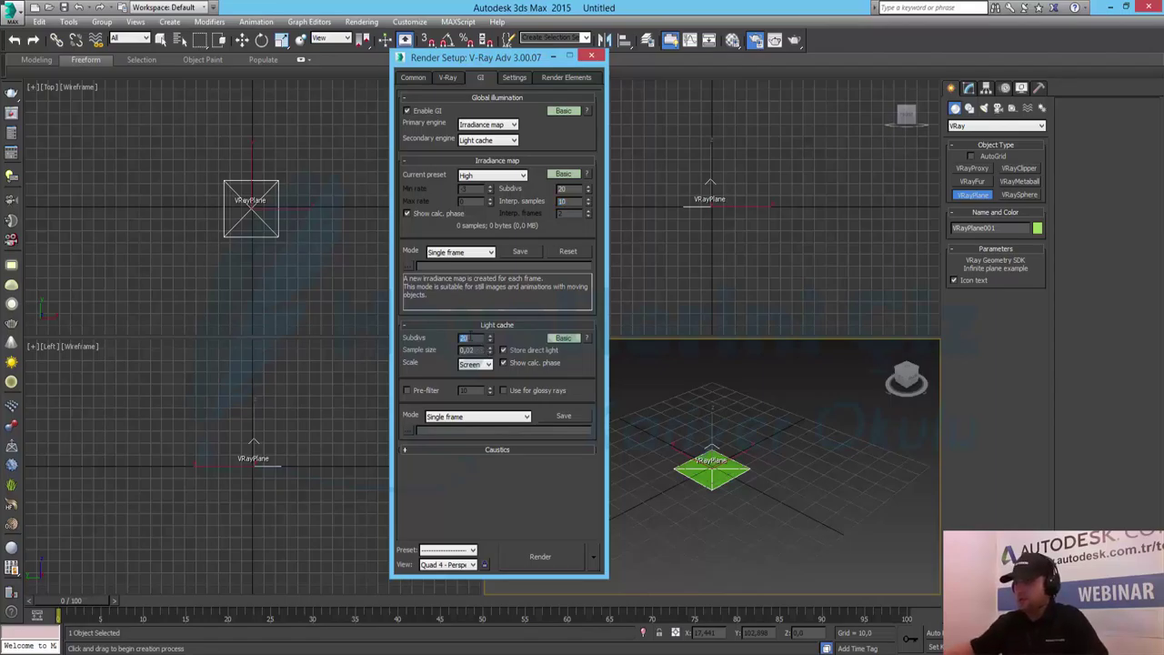
{"action": "left_click", "coordinate": [491, 175]}
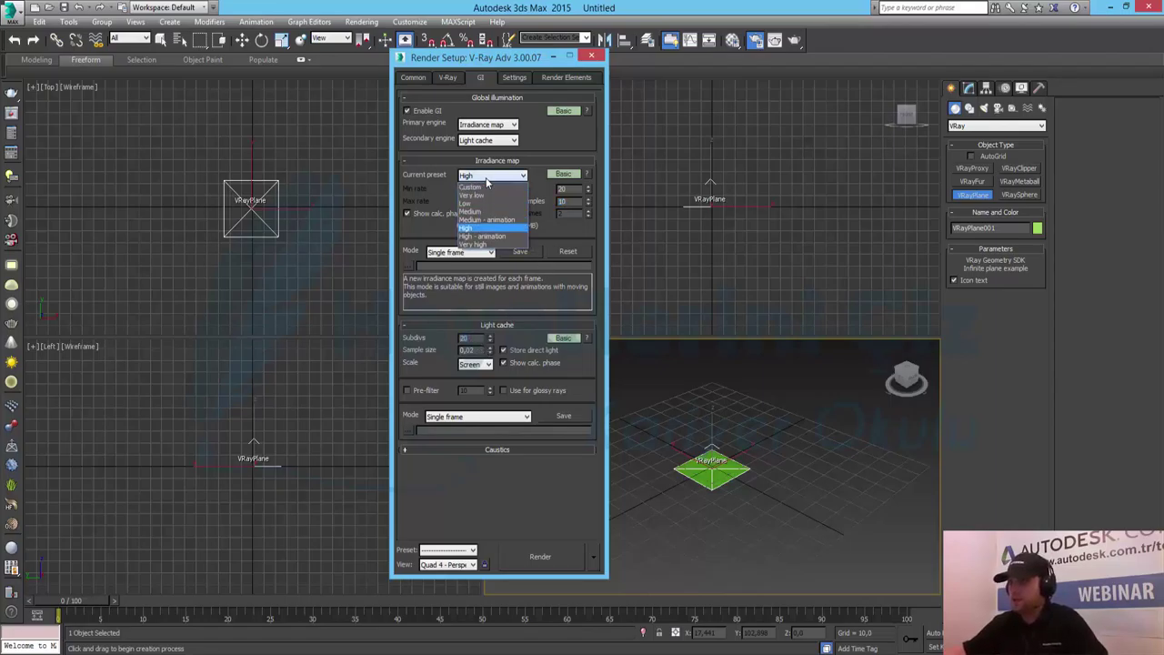
{"action": "left_click", "coordinate": [485, 196]}
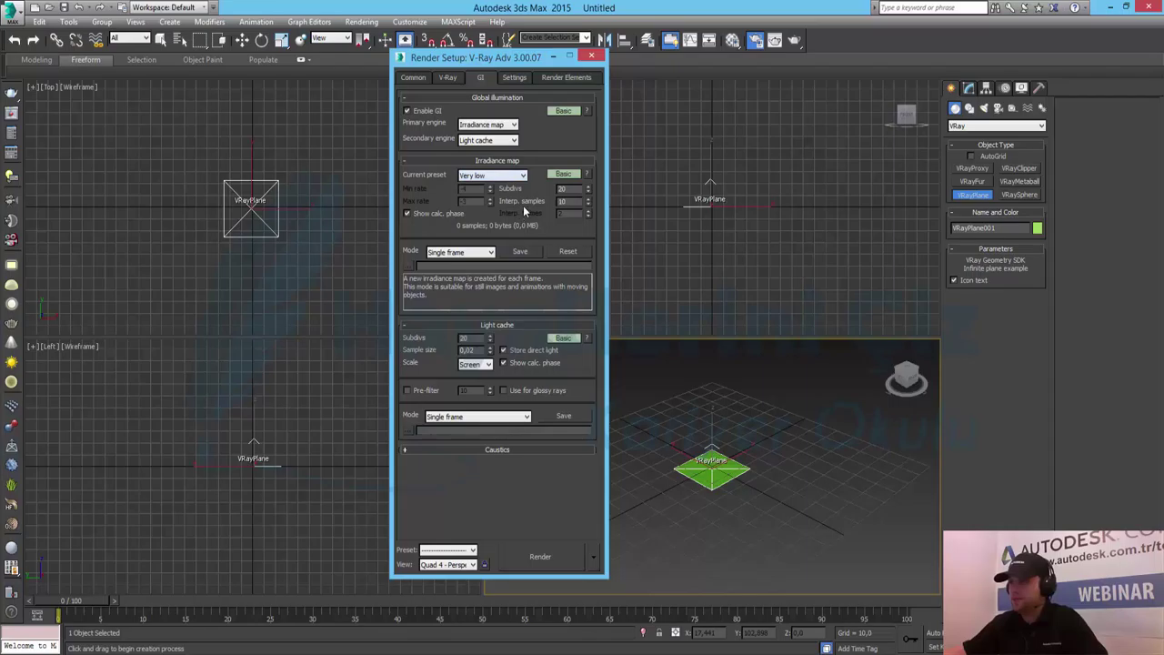
{"action": "left_click", "coordinate": [591, 58]}
{"action": "left_click", "coordinate": [705, 309]}
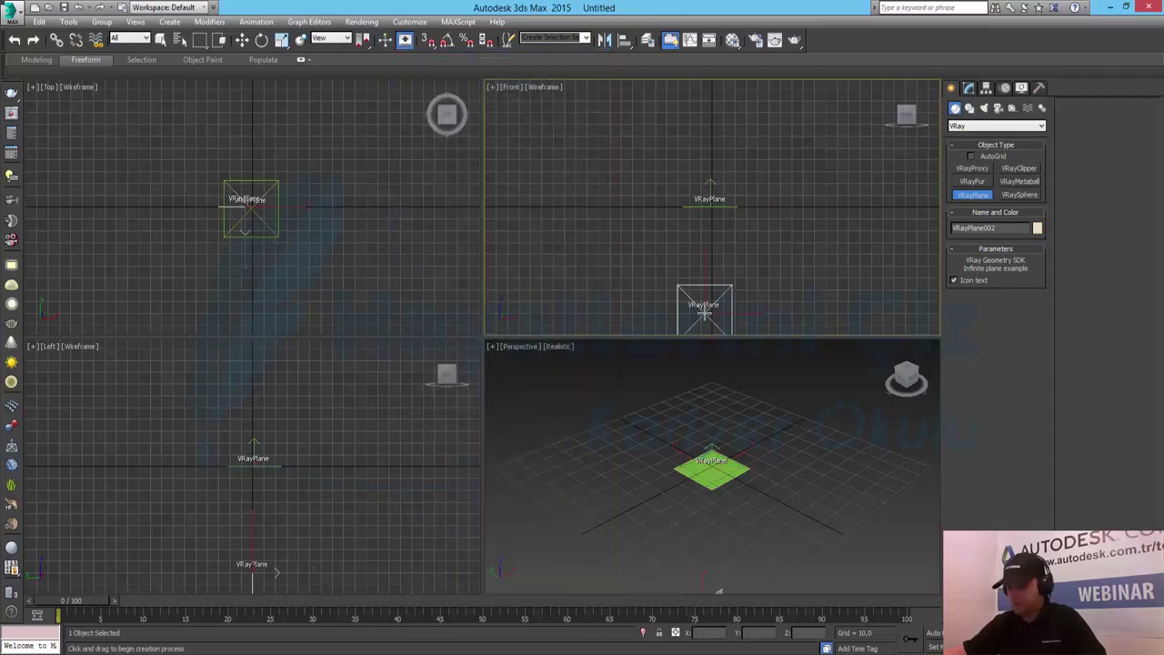
Undo the accidental second plane and make the Perspective view active.
{"action": "key", "text": "ctrl+z"}
{"action": "key", "text": "w"}
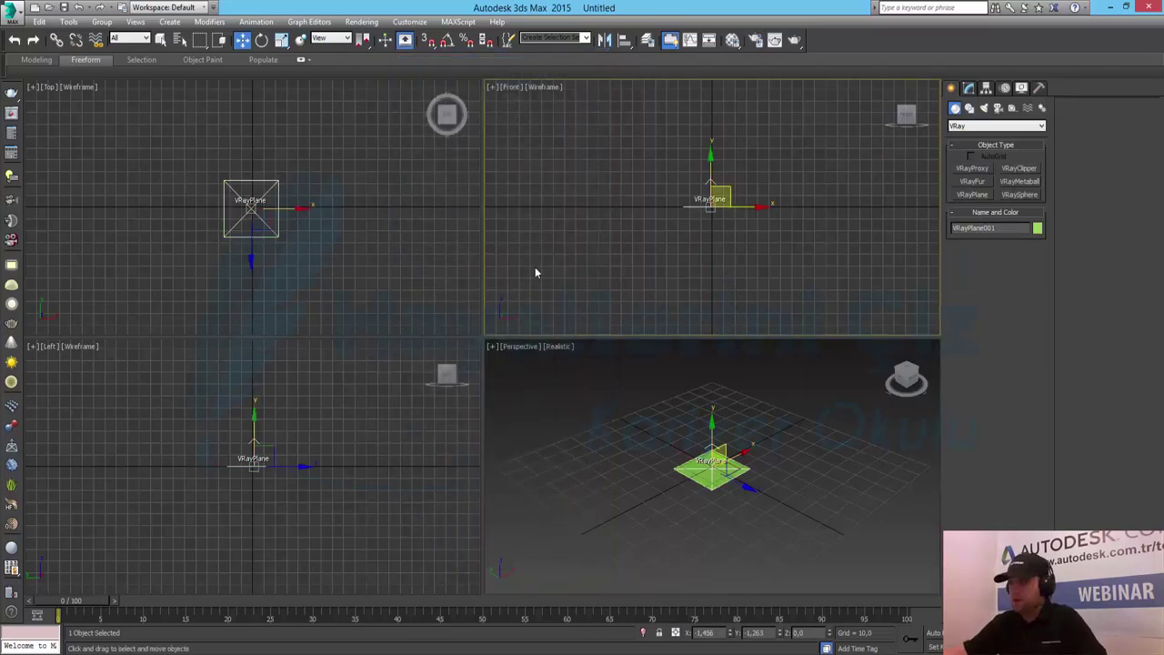
{"action": "middle_click", "coordinate": [709, 409]}
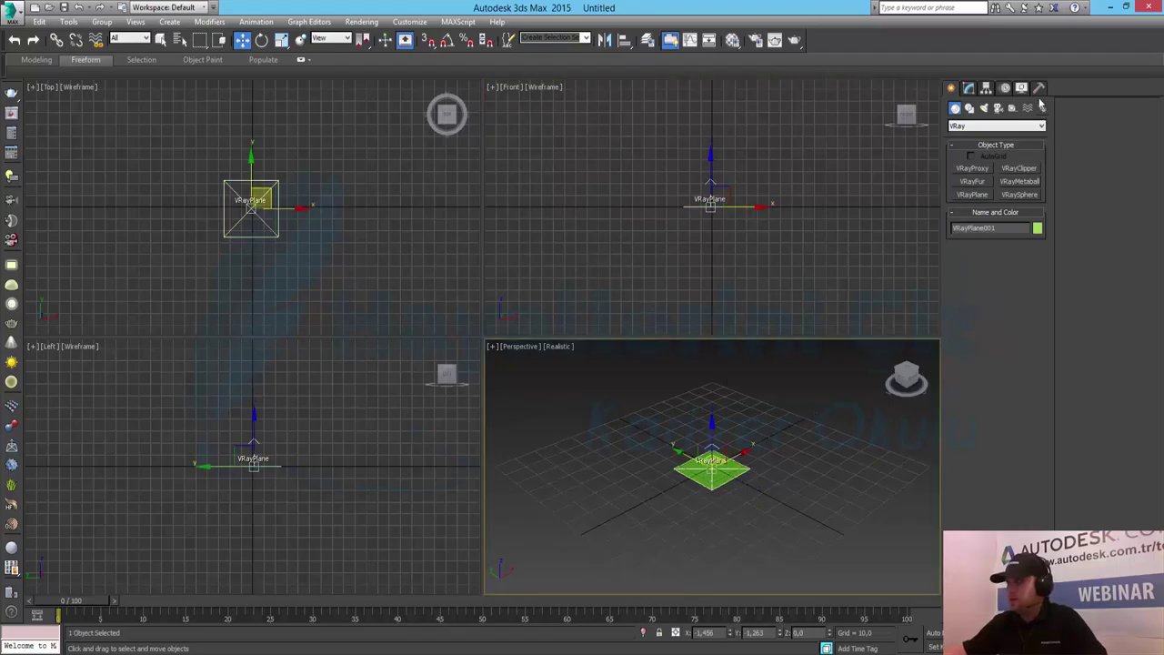
Change VRayPlane001's object colour from green to light grey, then deselect it.
{"action": "left_click", "coordinate": [969, 88]}
{"action": "left_click", "coordinate": [1044, 105]}
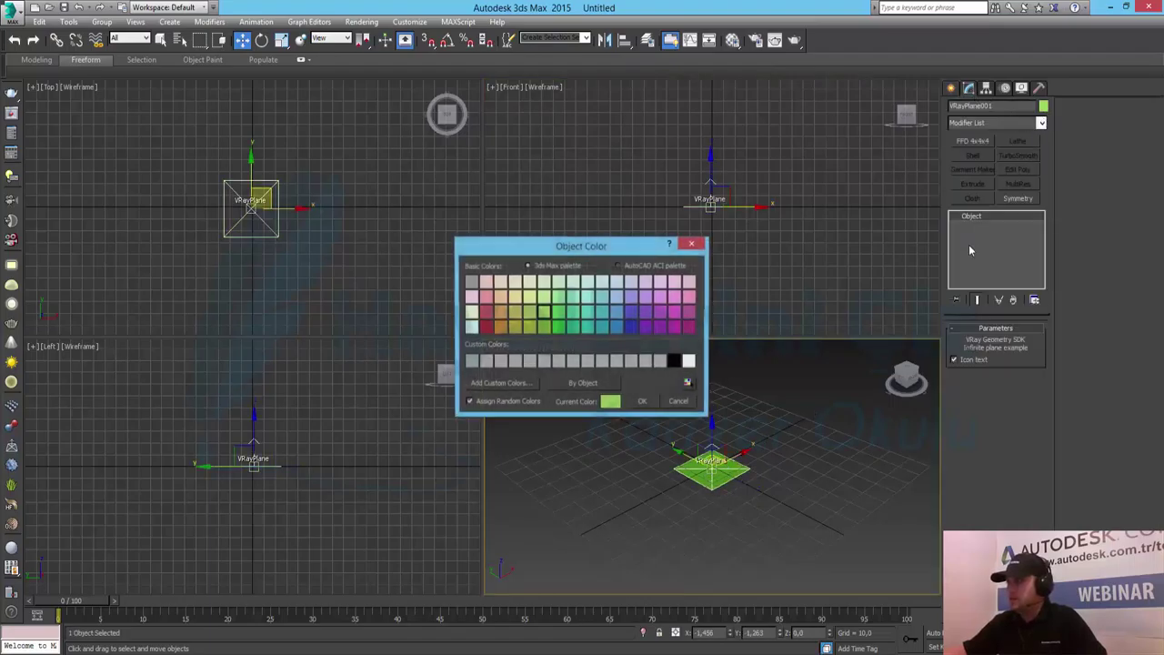
{"action": "left_click", "coordinate": [660, 363]}
{"action": "left_click", "coordinate": [642, 402]}
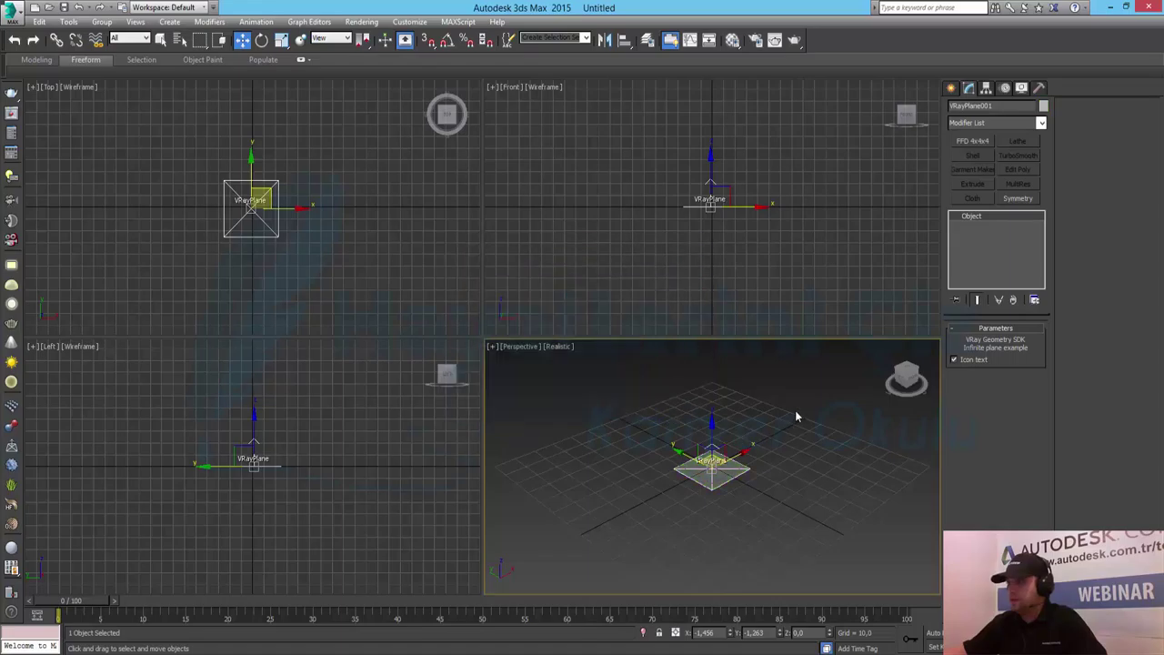
{"action": "left_click", "coordinate": [795, 416]}
Switch the Create panel to Standard Primitives and start a Box.
{"action": "left_click", "coordinate": [952, 88]}
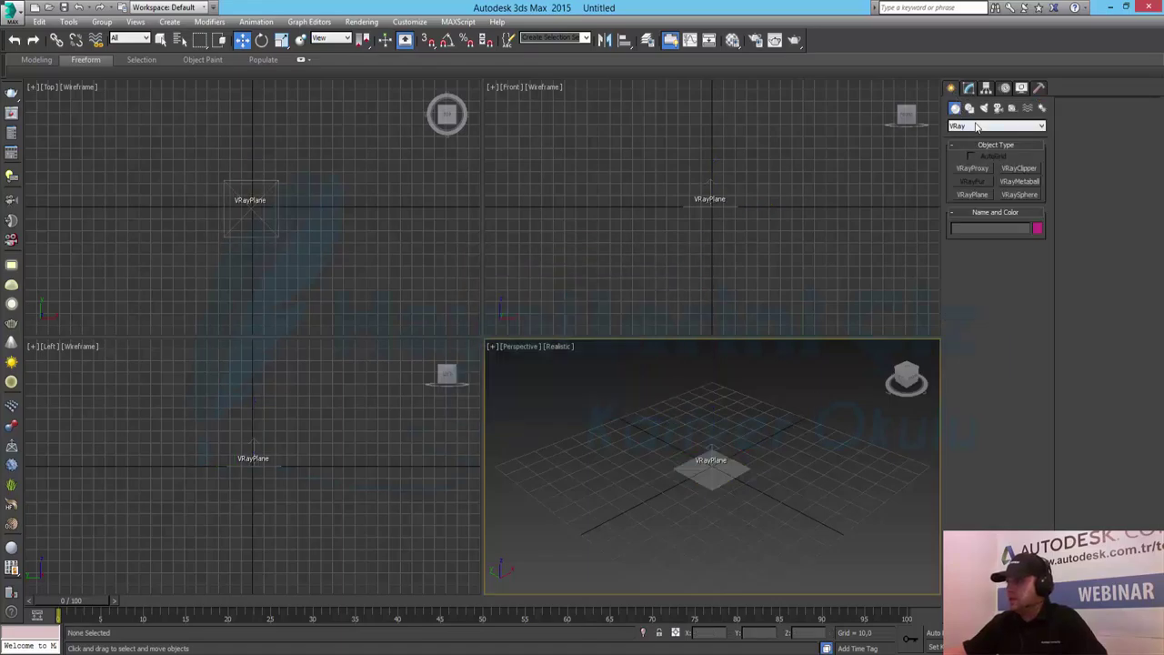
{"action": "left_click", "coordinate": [978, 127]}
{"action": "left_click", "coordinate": [971, 136]}
{"action": "left_click", "coordinate": [971, 171]}
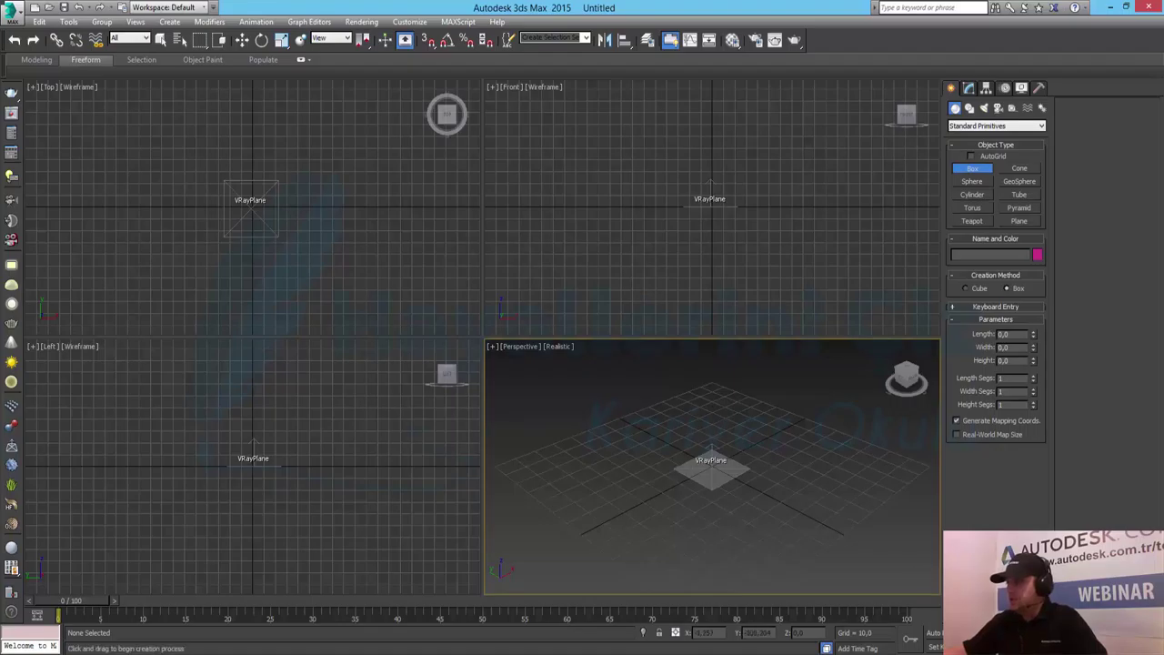
Drag out Box001 over the VRay plane with 50 length and 50 width segments, then maximize Perspective.
{"action": "mouse_move", "coordinate": [1163, 654]}
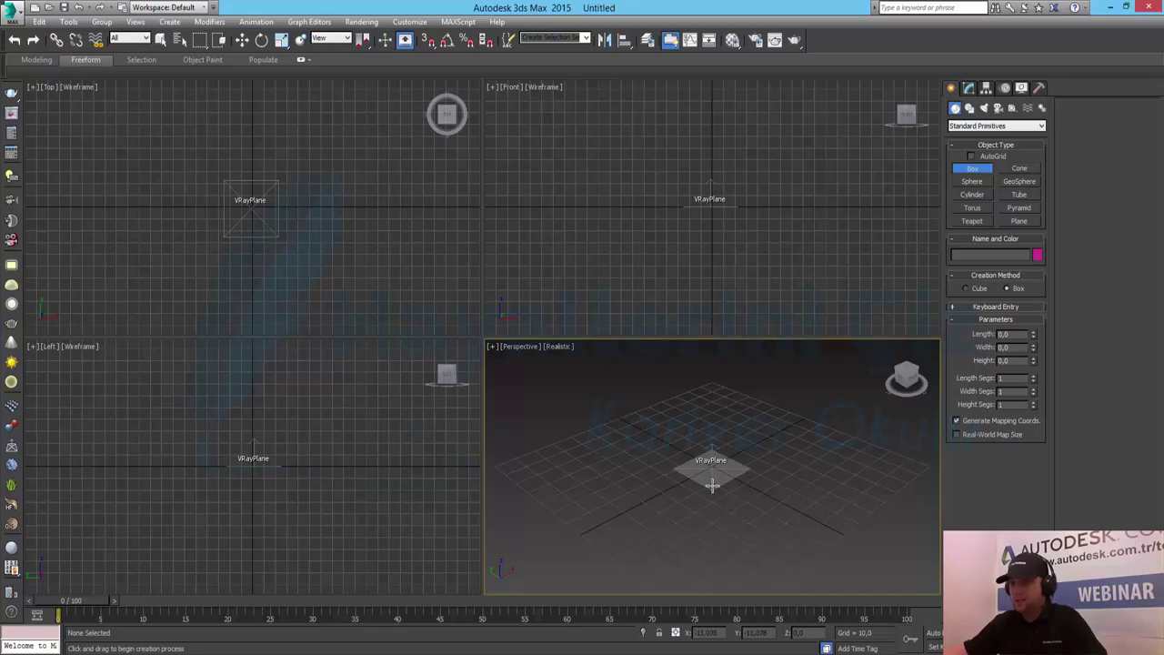
{"action": "left_click_drag", "start_coordinate": [738, 439], "coordinate": [725, 496]}
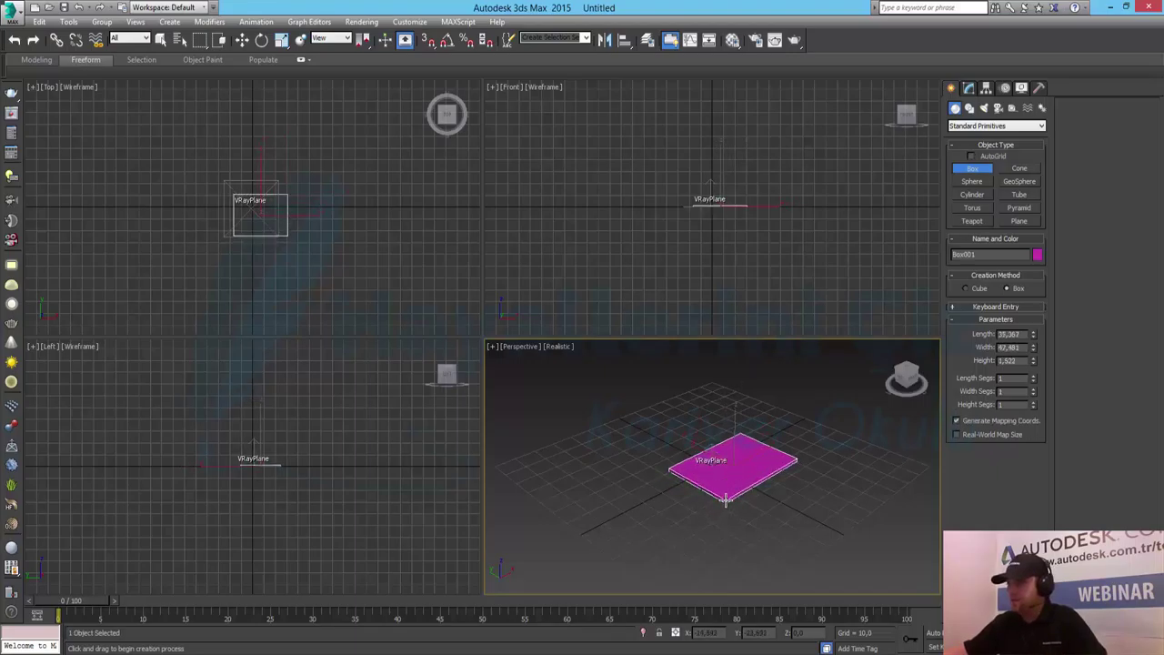
{"action": "scroll", "coordinate": [770, 487], "scroll_direction": "up", "scroll_amount": 4}
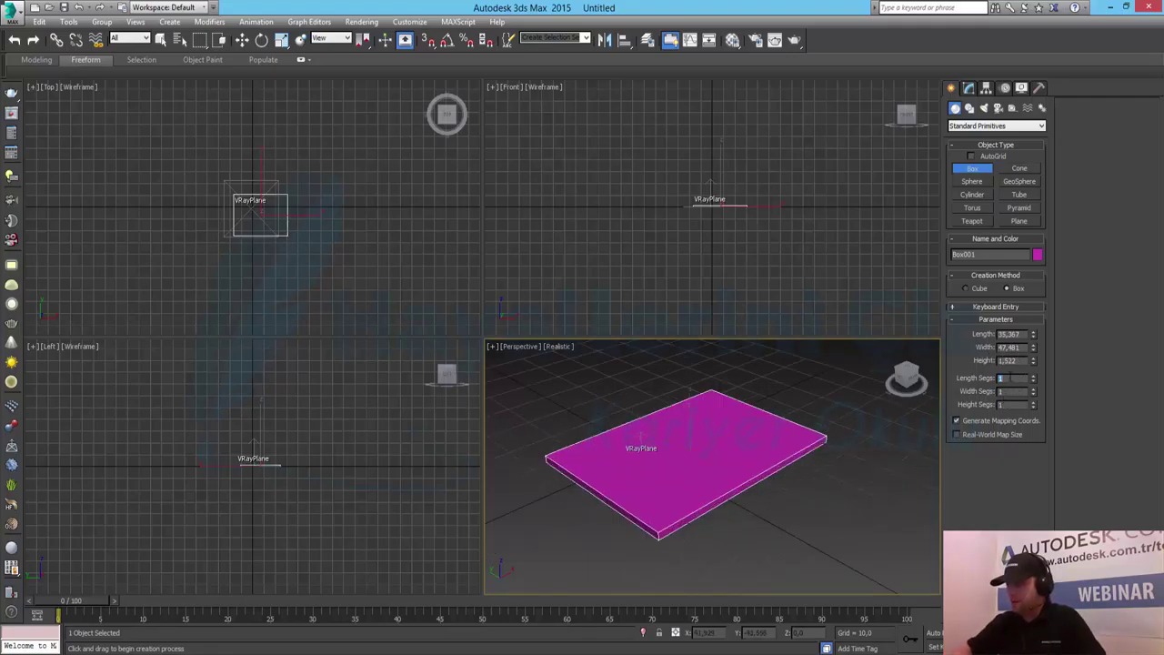
{"action": "type", "text": "50"}
{"action": "key", "text": "Tab"}
{"action": "type", "text": "50"}
{"action": "key", "text": "Return"}
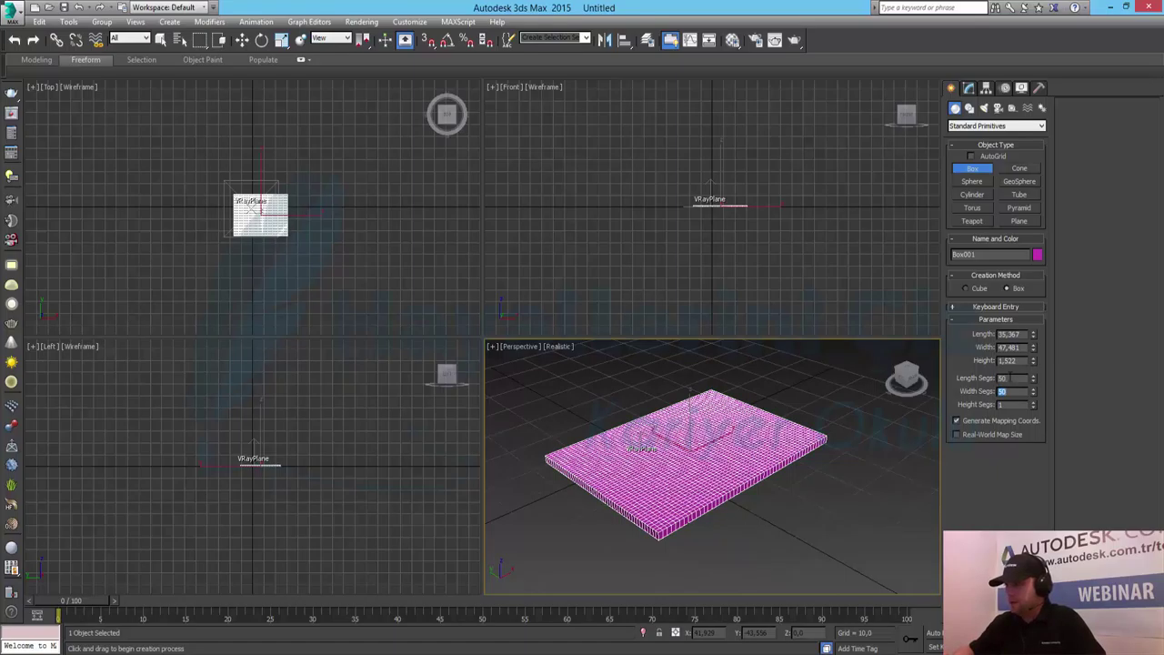
{"action": "left_click", "coordinate": [969, 87]}
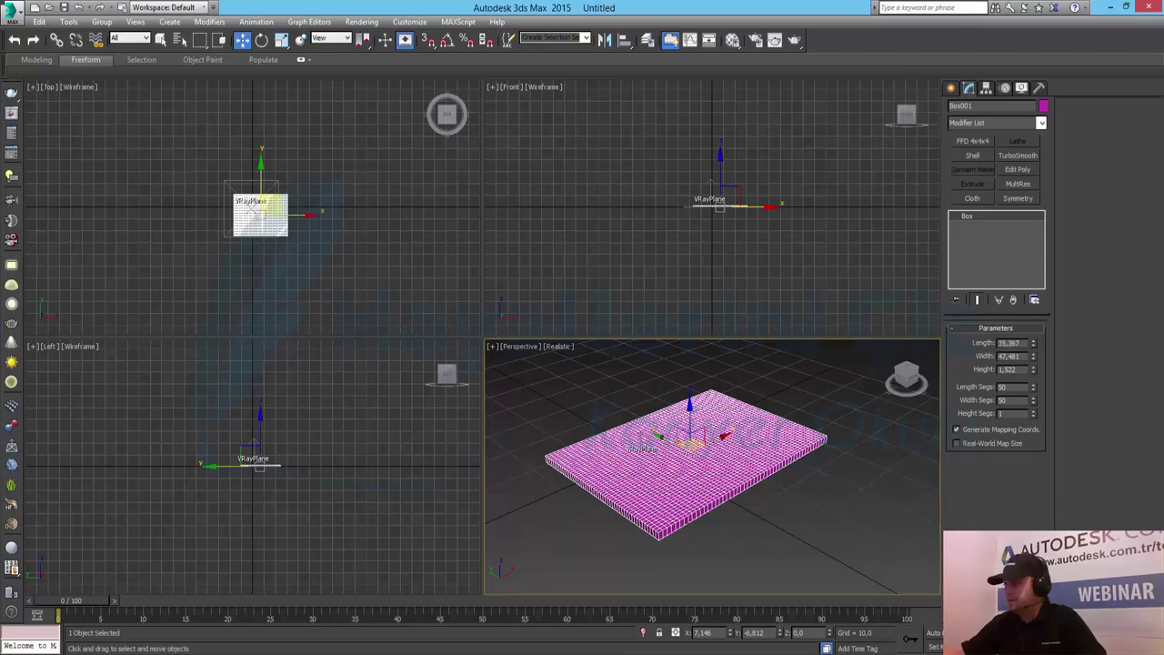
{"action": "key", "text": "alt+w"}
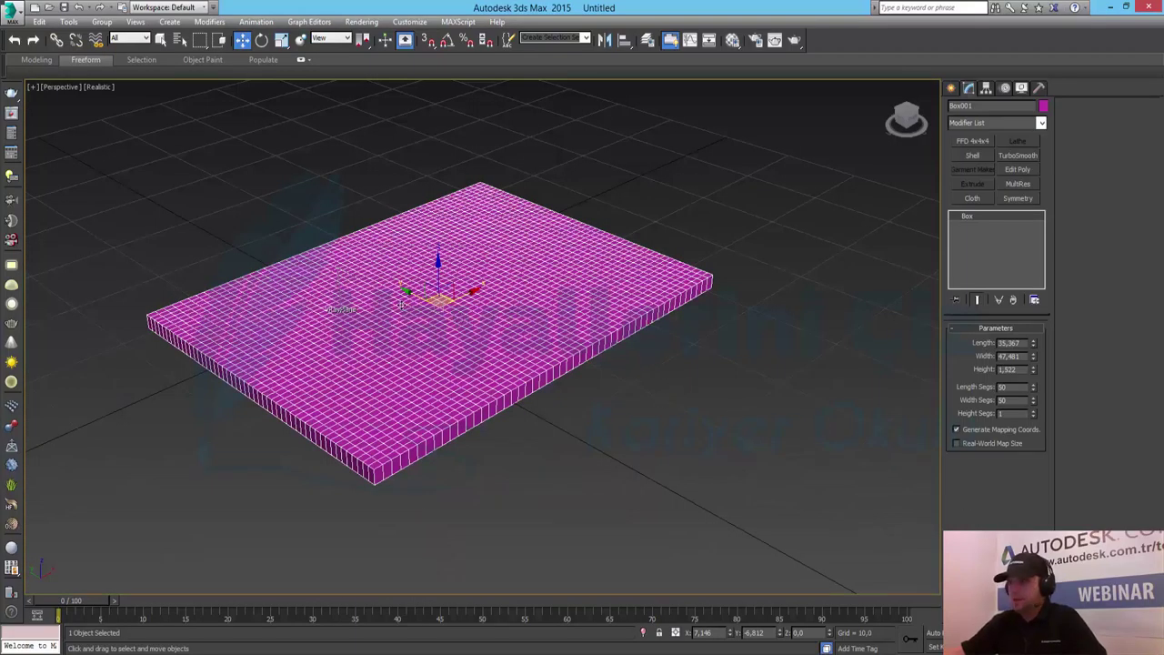
Apply a Cloth modifier to Box001, opening and cancelling its Object Properties.
{"action": "scroll", "coordinate": [401, 306], "scroll_direction": "up", "scroll_amount": 3}
{"action": "middle_click_drag", "start_coordinate": [467, 320], "coordinate": [544, 375], "text": "alt"}
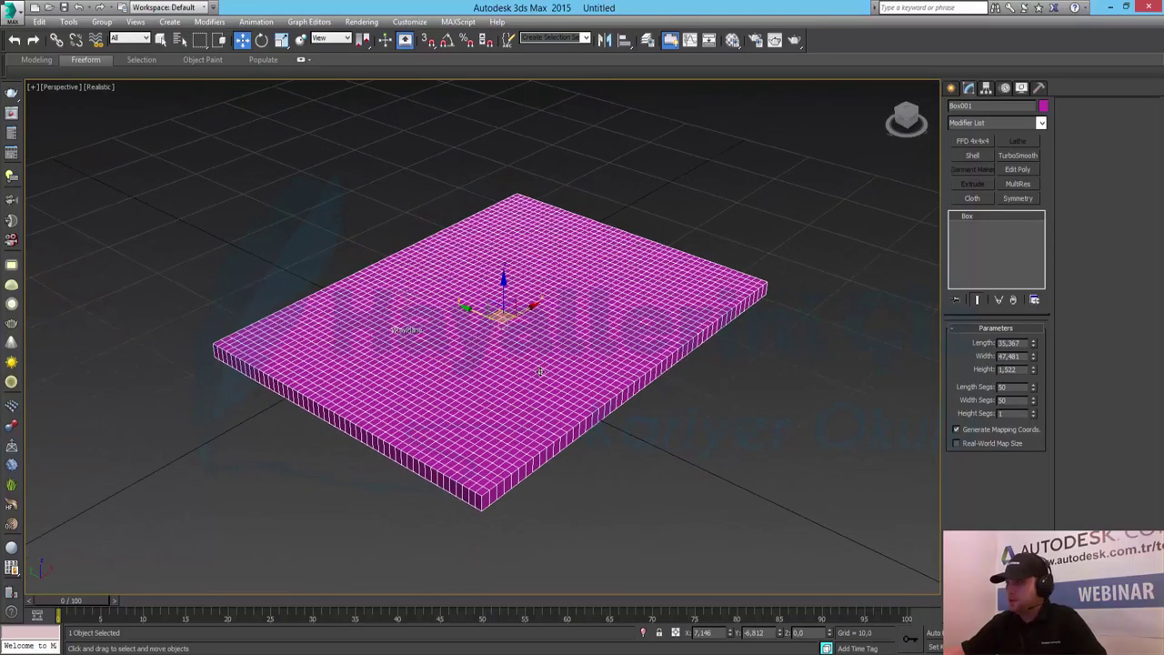
{"action": "left_click", "coordinate": [975, 125]}
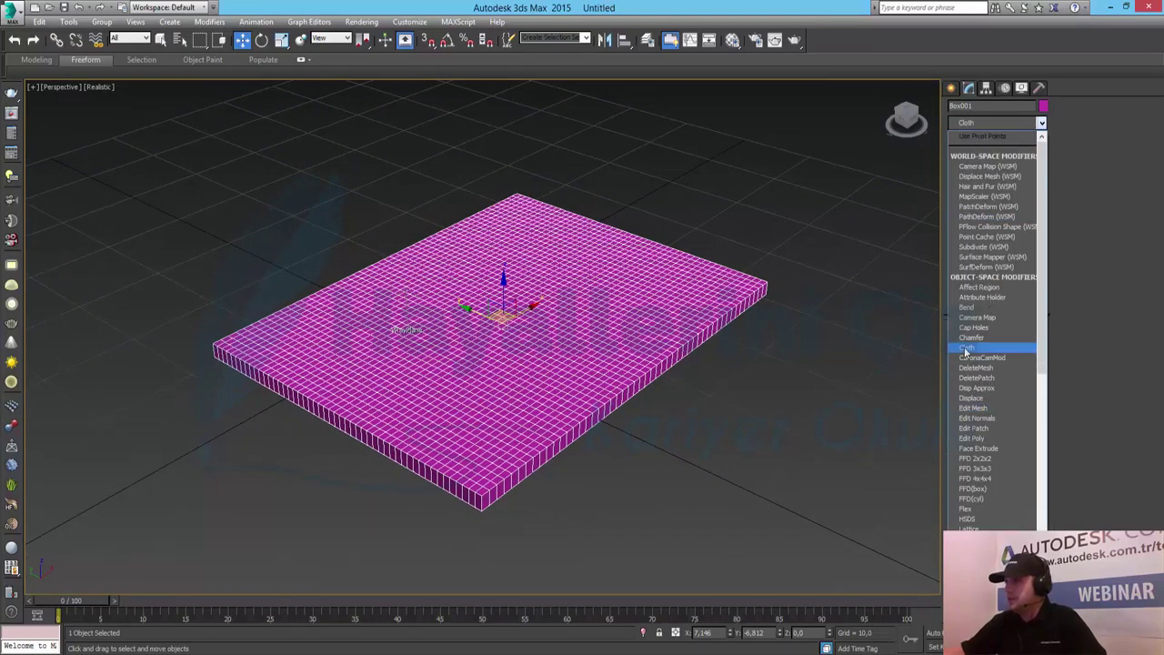
{"action": "left_click", "coordinate": [967, 348]}
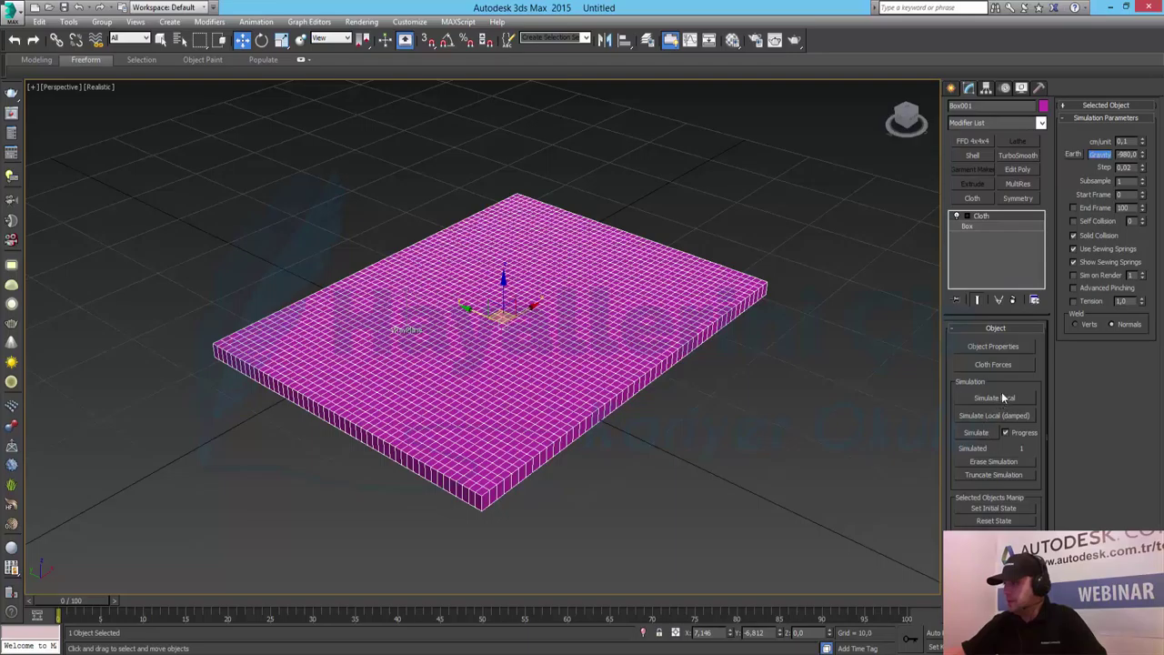
{"action": "left_click", "coordinate": [1004, 349]}
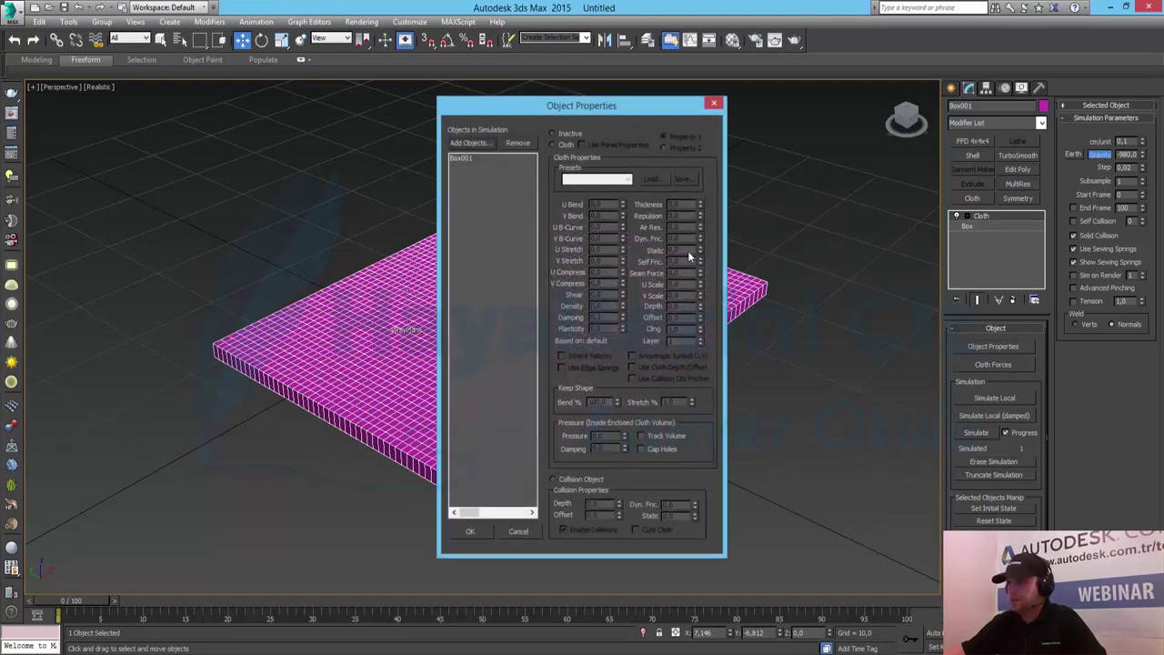
{"action": "left_click", "coordinate": [518, 531]}
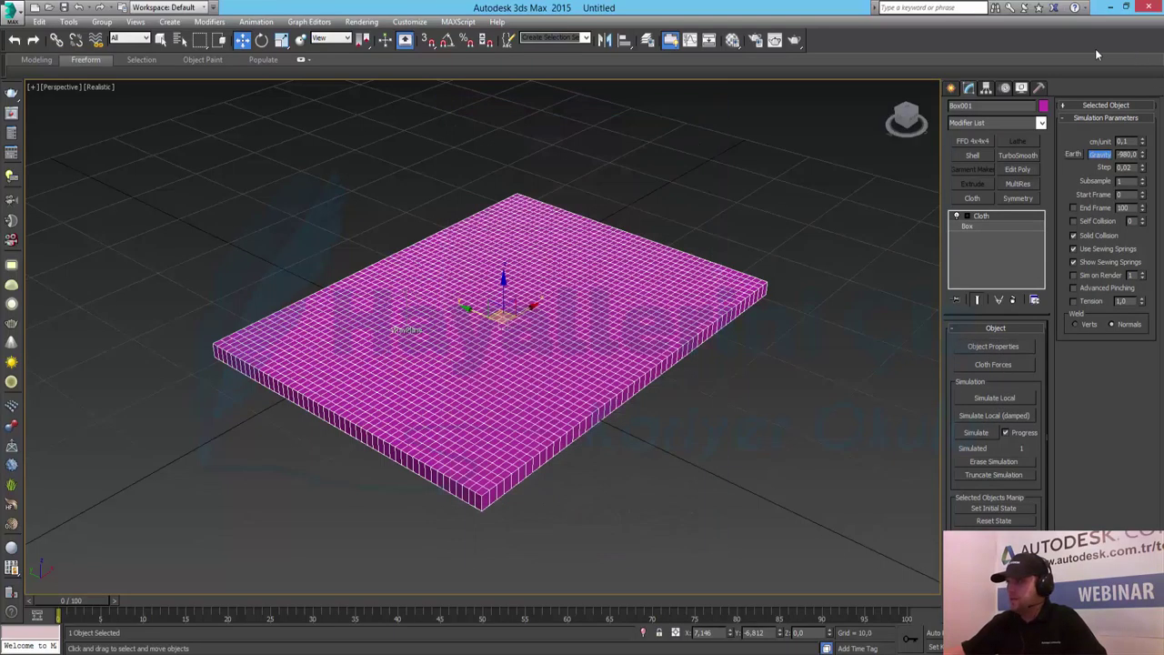
Browse the Create categories, then choose Space Warps > Forces and start a Gravity force.
{"action": "left_click", "coordinate": [952, 87]}
{"action": "left_click", "coordinate": [982, 126]}
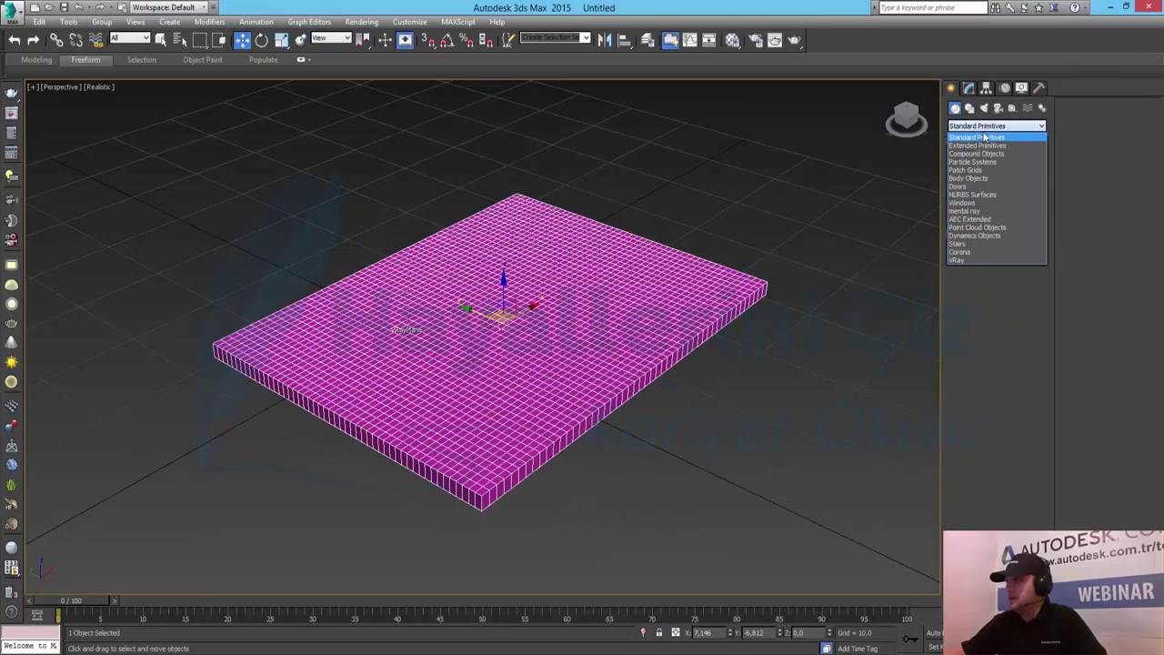
{"action": "left_click", "coordinate": [984, 162]}
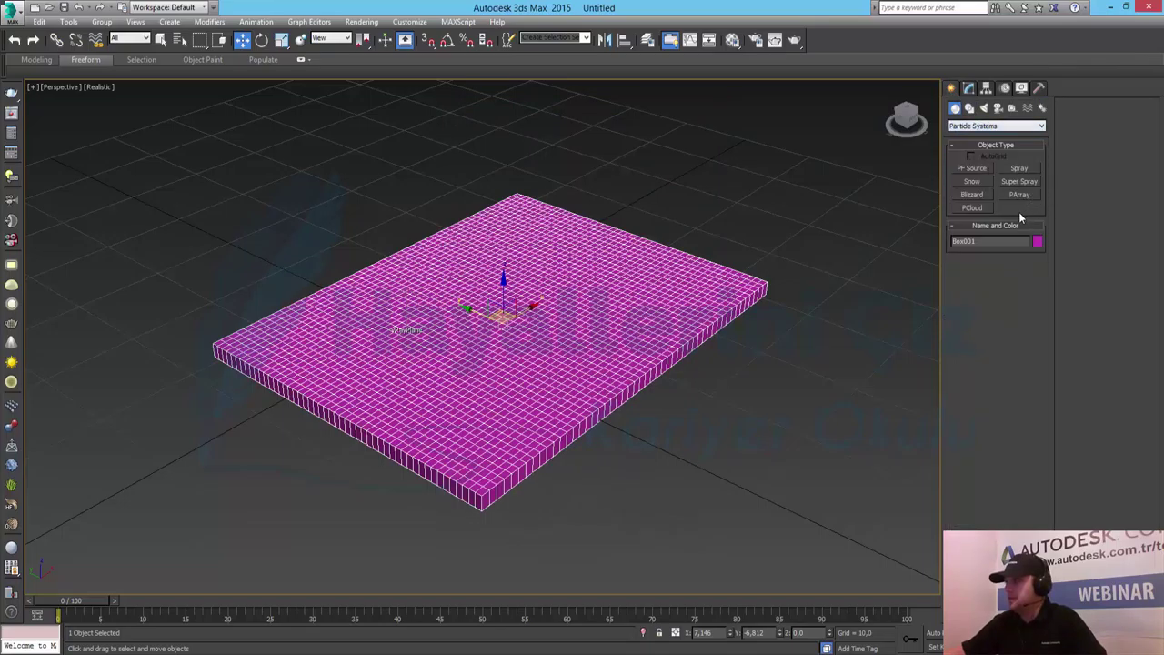
{"action": "left_click", "coordinate": [983, 126]}
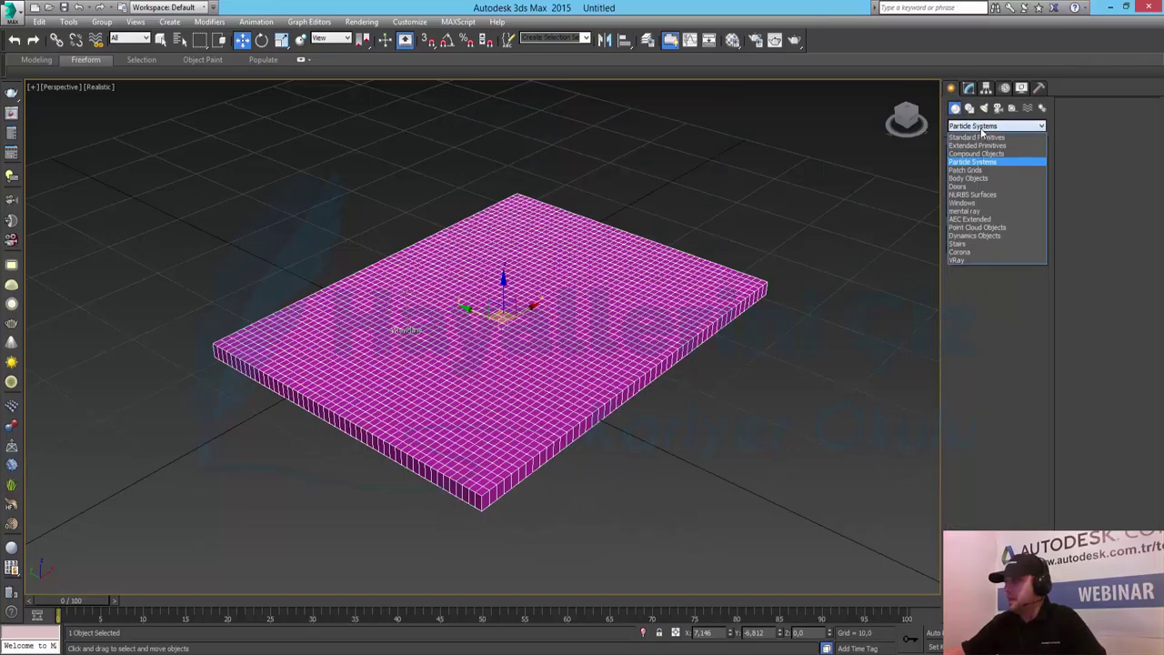
{"action": "left_click", "coordinate": [993, 179]}
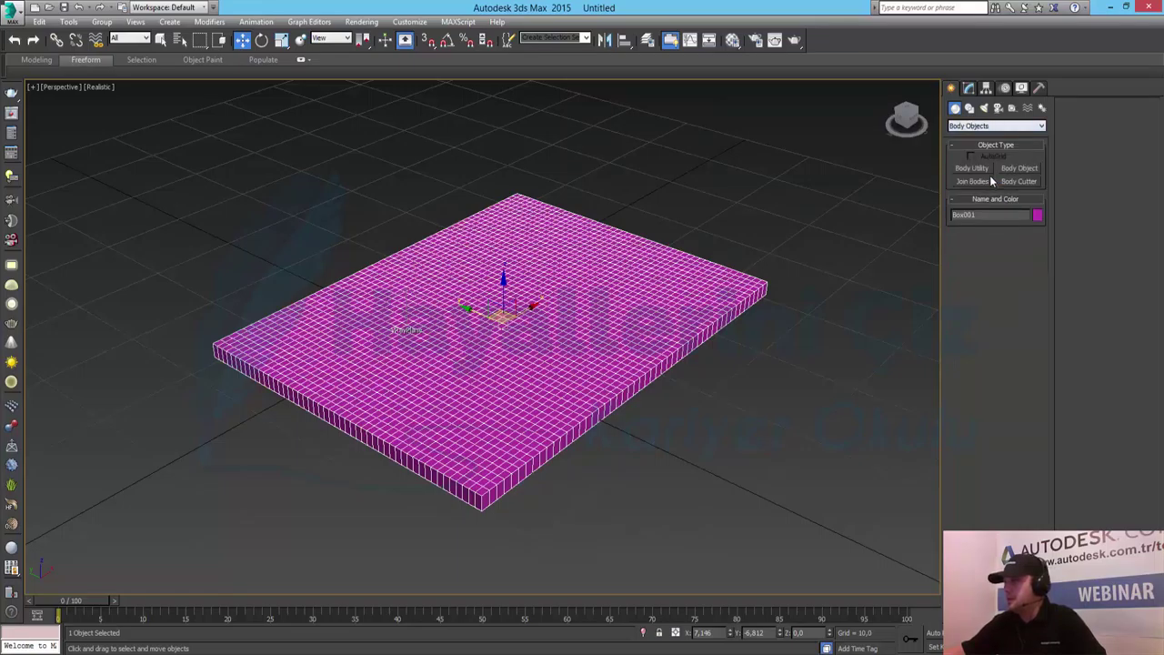
{"action": "left_click", "coordinate": [974, 127]}
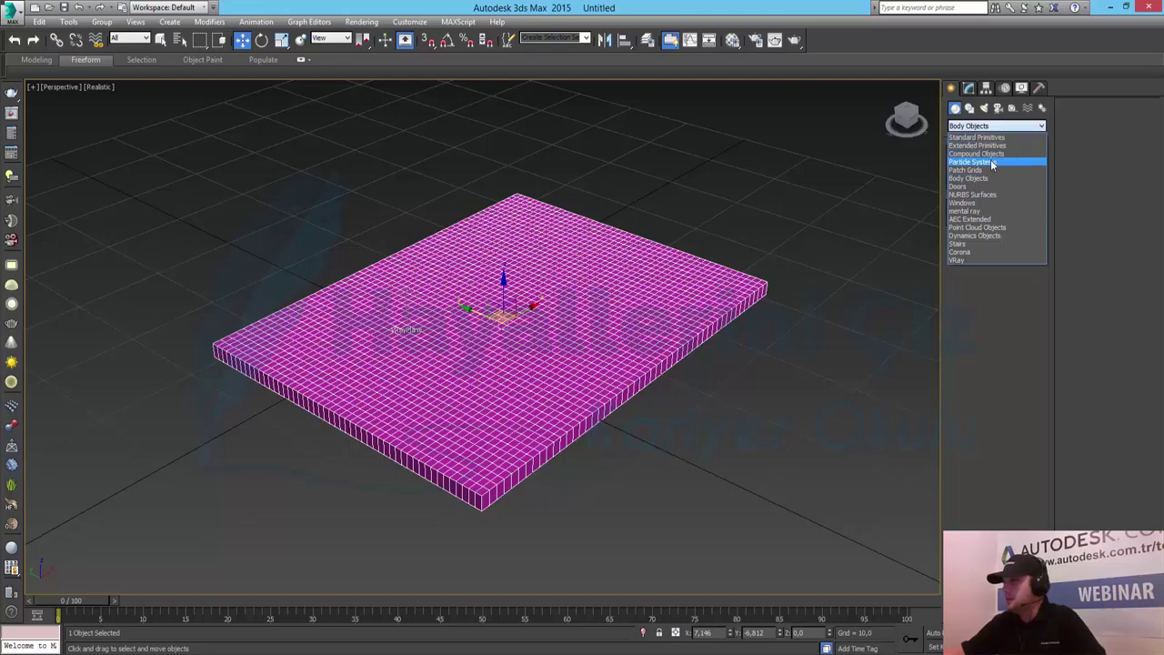
{"action": "left_click", "coordinate": [993, 163]}
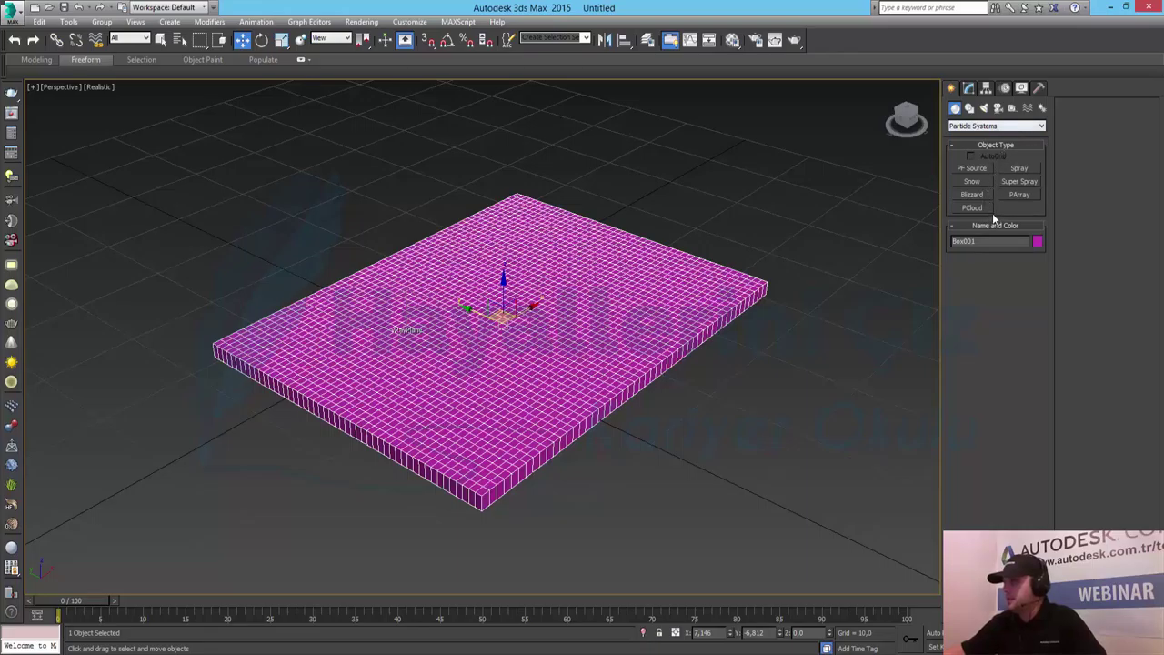
{"action": "left_click", "coordinate": [1028, 108]}
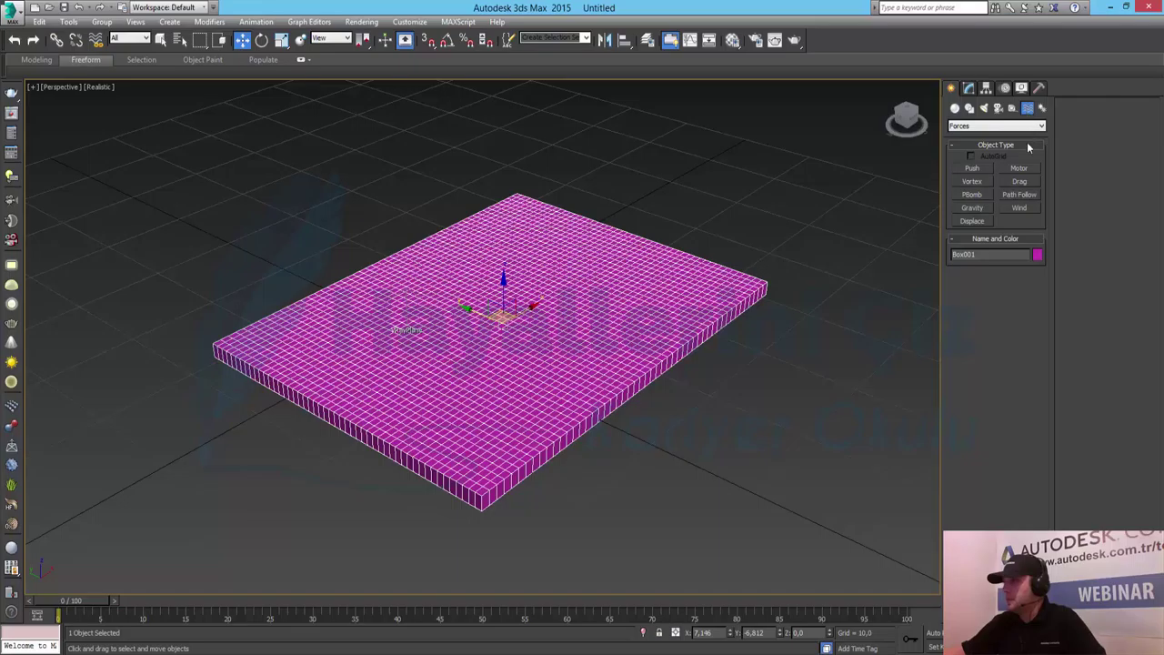
{"action": "left_click", "coordinate": [978, 211]}
Draw the Gravity001 gizmo above the box, move it closer, and reselect Box001.
{"action": "left_click_drag", "start_coordinate": [786, 176], "coordinate": [765, 239]}
{"action": "key", "text": "w"}
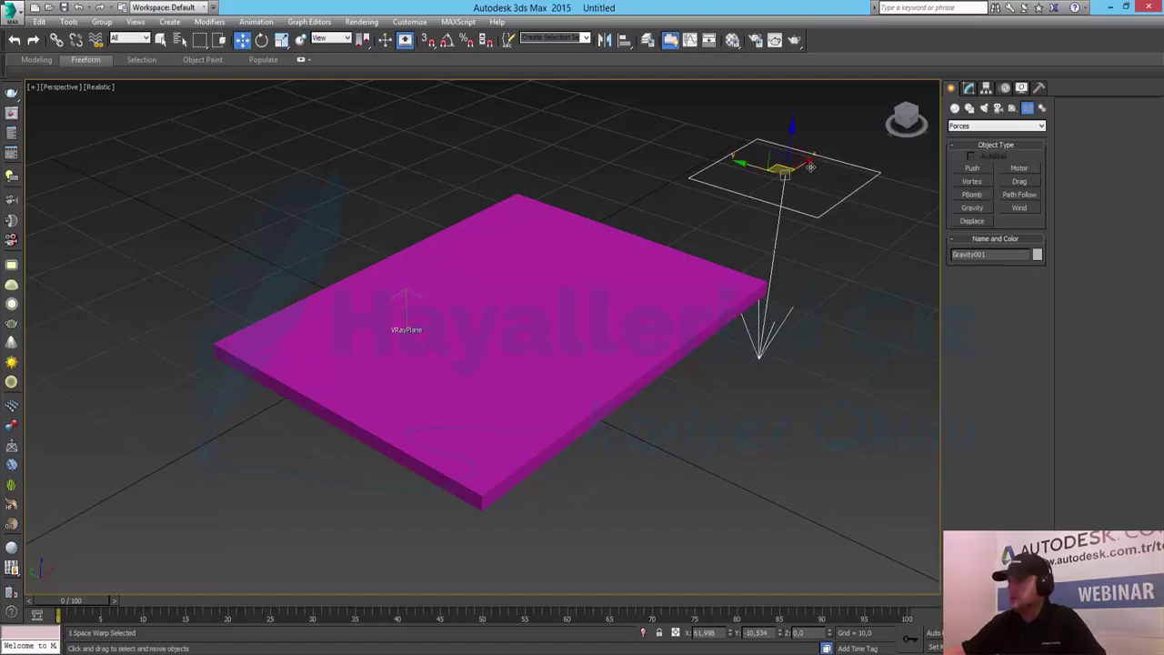
{"action": "middle_click_drag", "start_coordinate": [805, 178], "coordinate": [755, 241]}
{"action": "left_click_drag", "start_coordinate": [755, 242], "coordinate": [742, 251]}
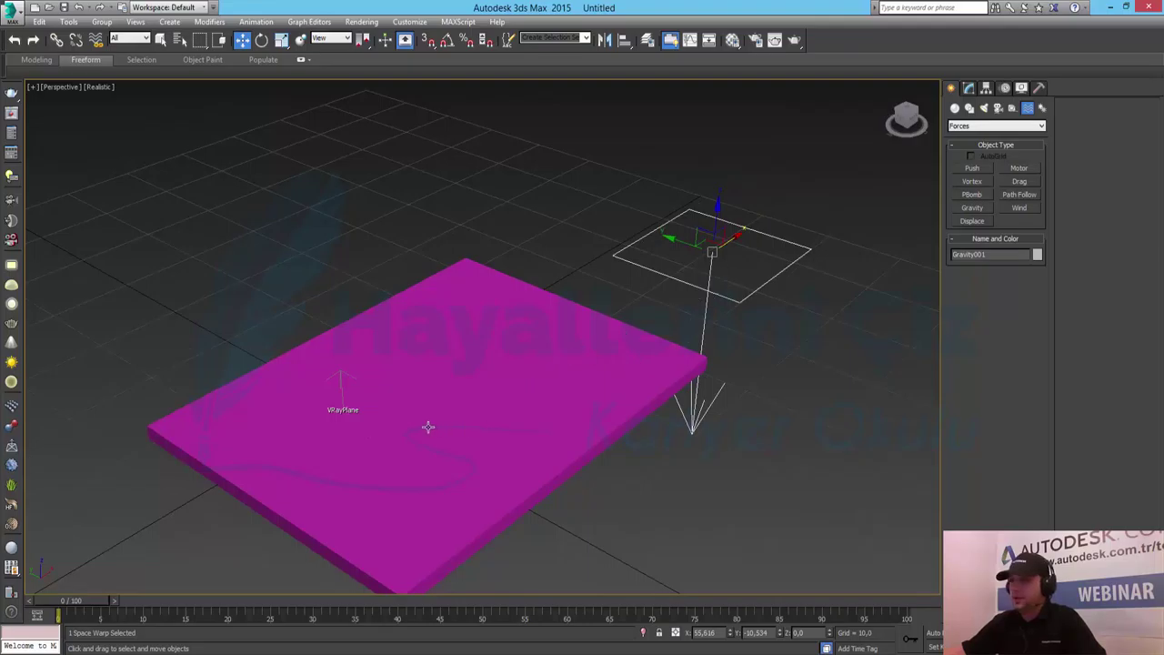
{"action": "middle_click_drag", "start_coordinate": [546, 392], "coordinate": [543, 379]}
{"action": "left_click", "coordinate": [527, 411]}
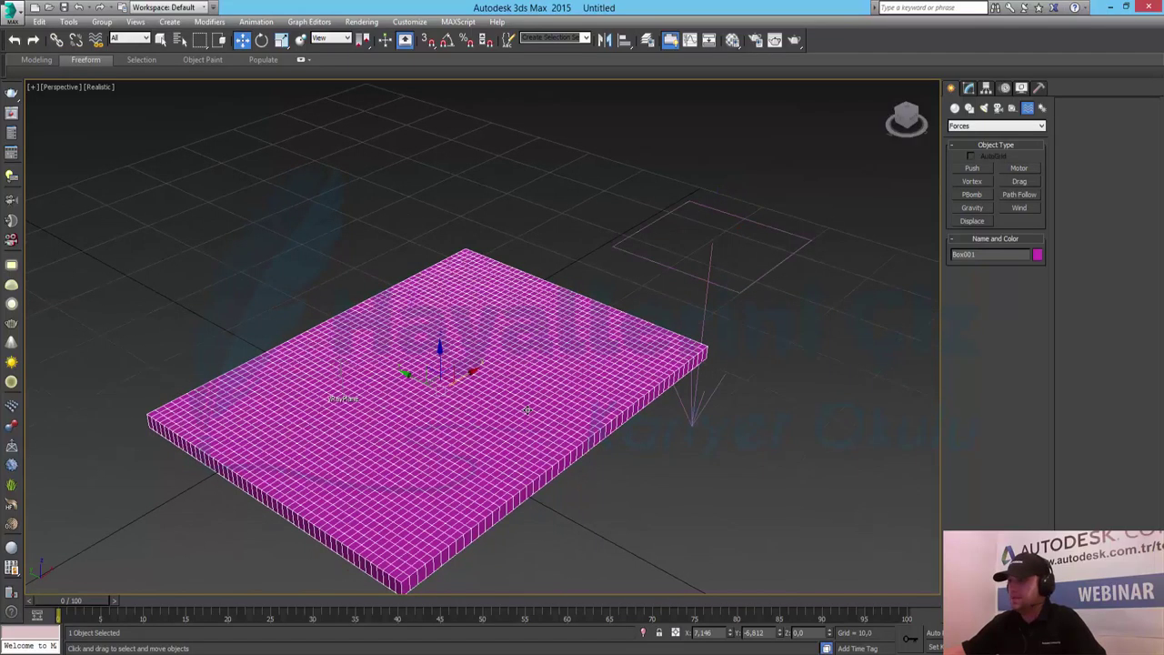
In the Cloth modifier's Object Properties, set Box001 to Cloth with default properties.
{"action": "left_click", "coordinate": [969, 87]}
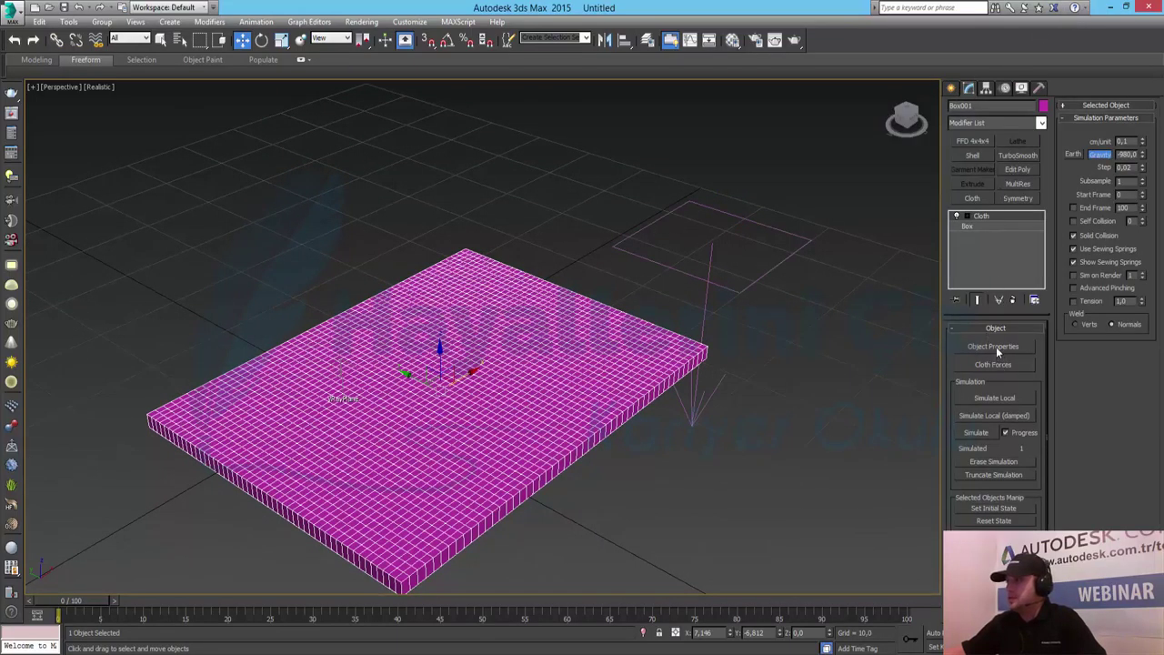
{"action": "left_click", "coordinate": [995, 346]}
{"action": "left_click", "coordinate": [464, 157]}
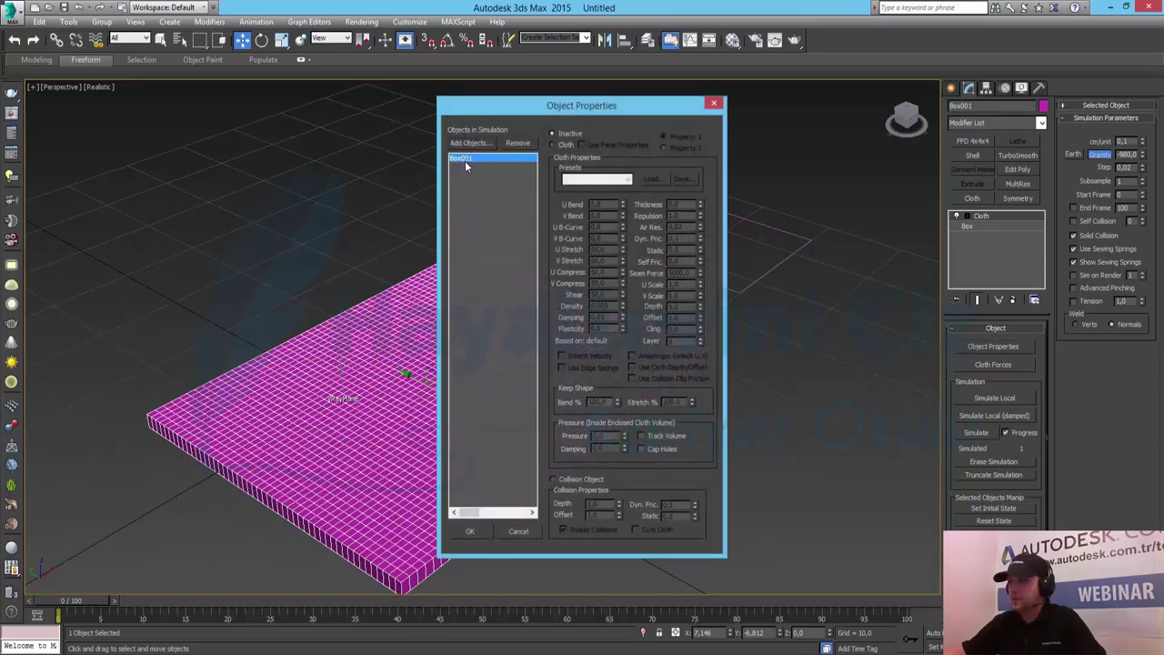
{"action": "left_click", "coordinate": [553, 145]}
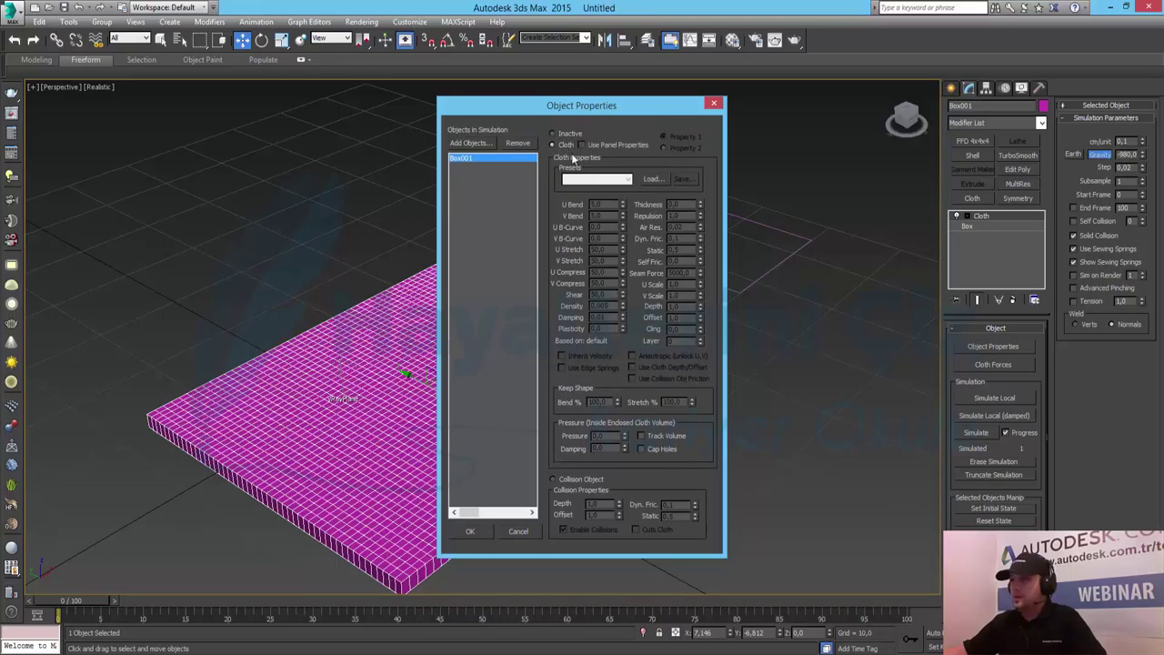
{"action": "left_click", "coordinate": [593, 179]}
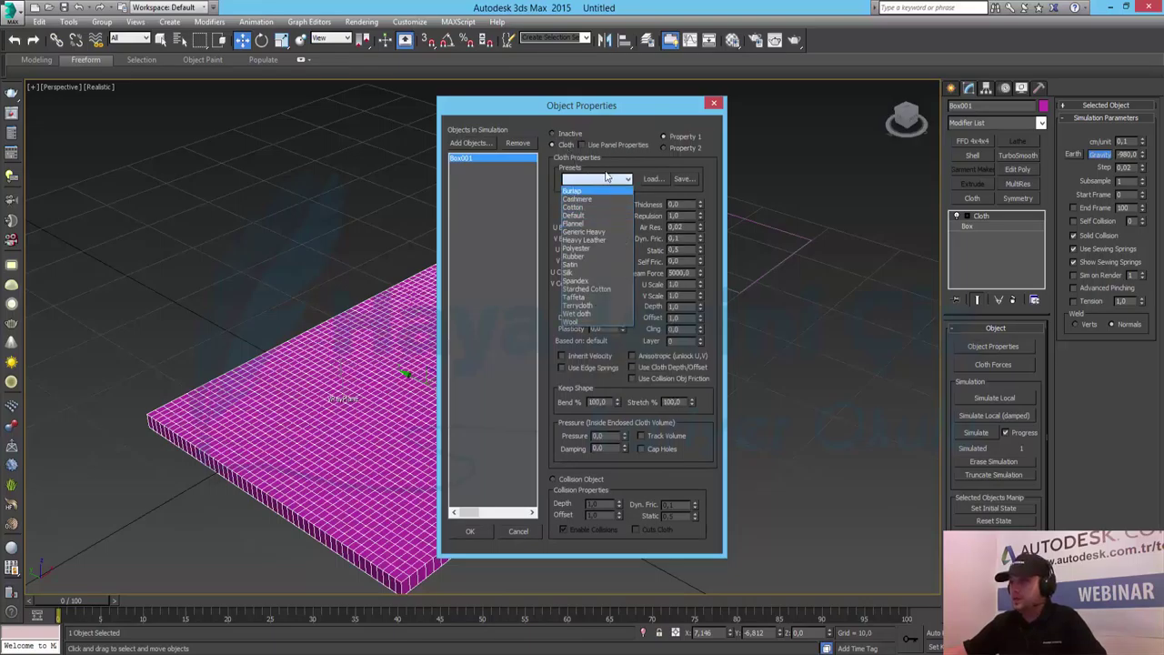
{"action": "left_click", "coordinate": [610, 179]}
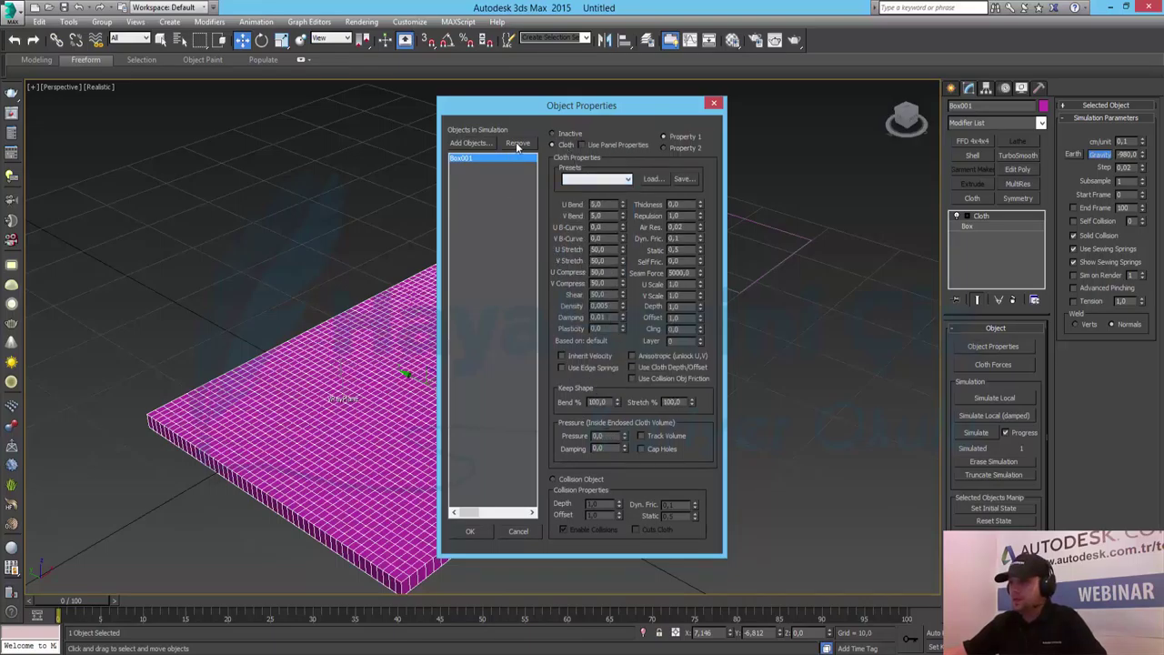
{"action": "left_click", "coordinate": [470, 143]}
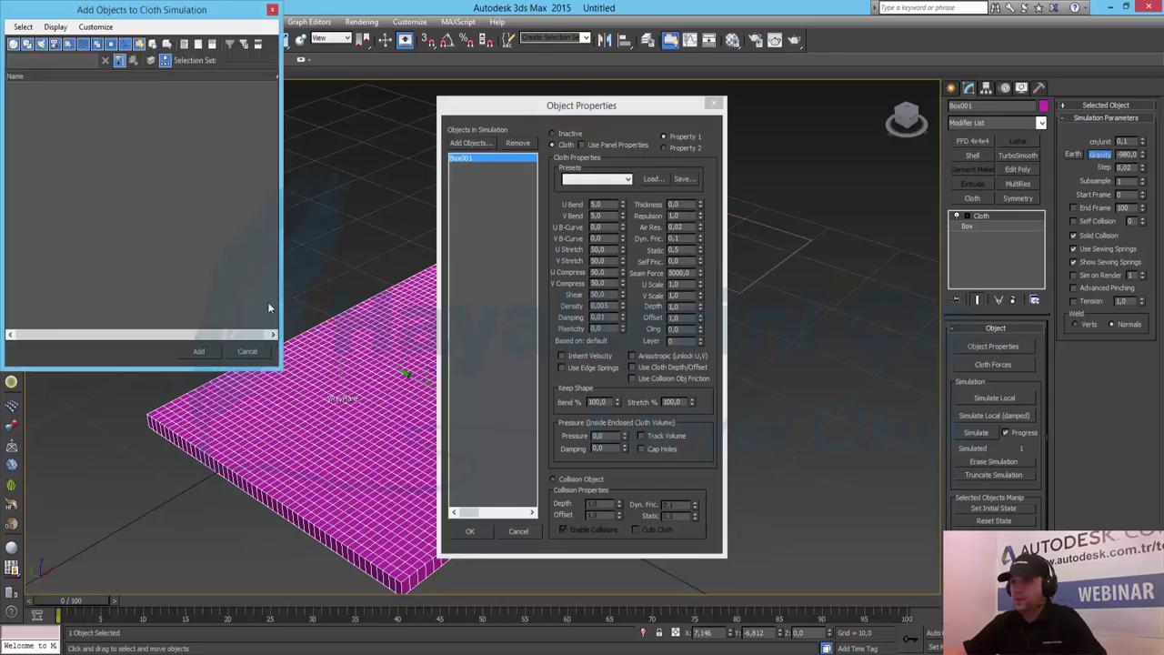
{"action": "left_click", "coordinate": [248, 351]}
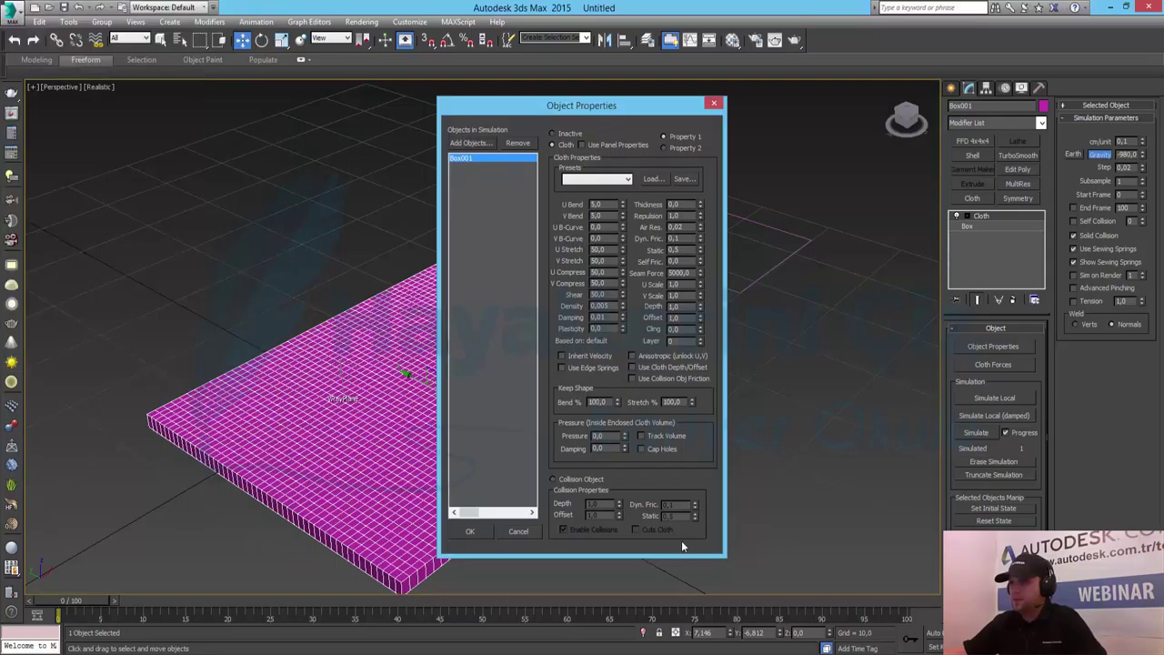
{"action": "left_click", "coordinate": [714, 103]}
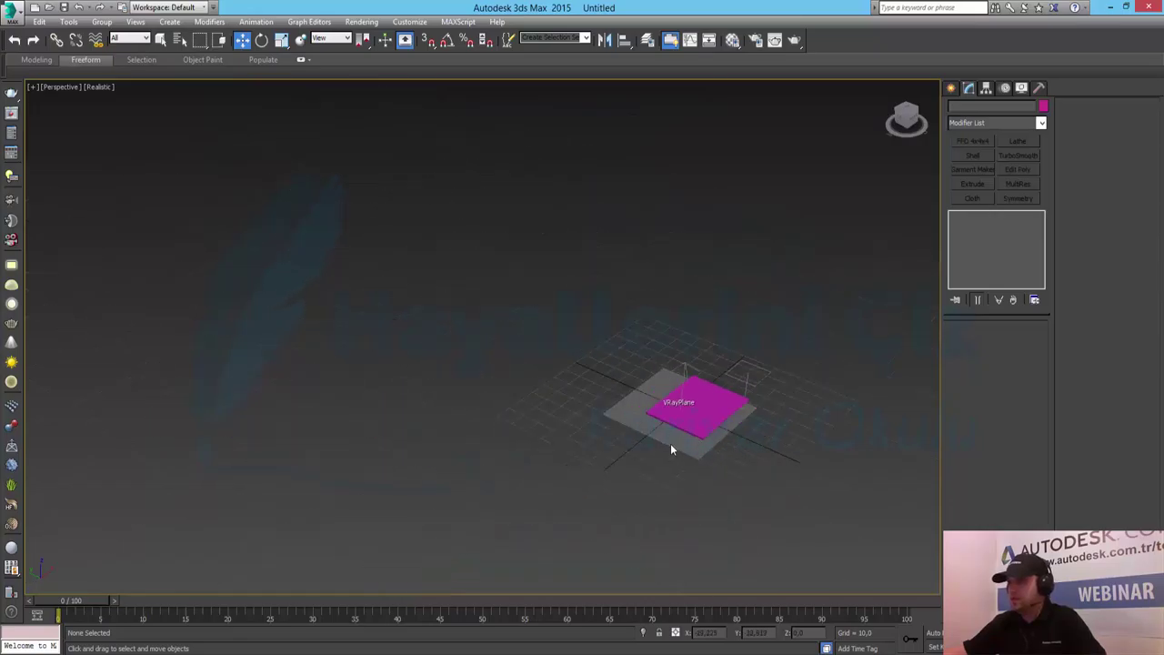
Select the magenta cloth box Box001 and show its Cloth modifier settings.
{"action": "left_click", "coordinate": [671, 443]}
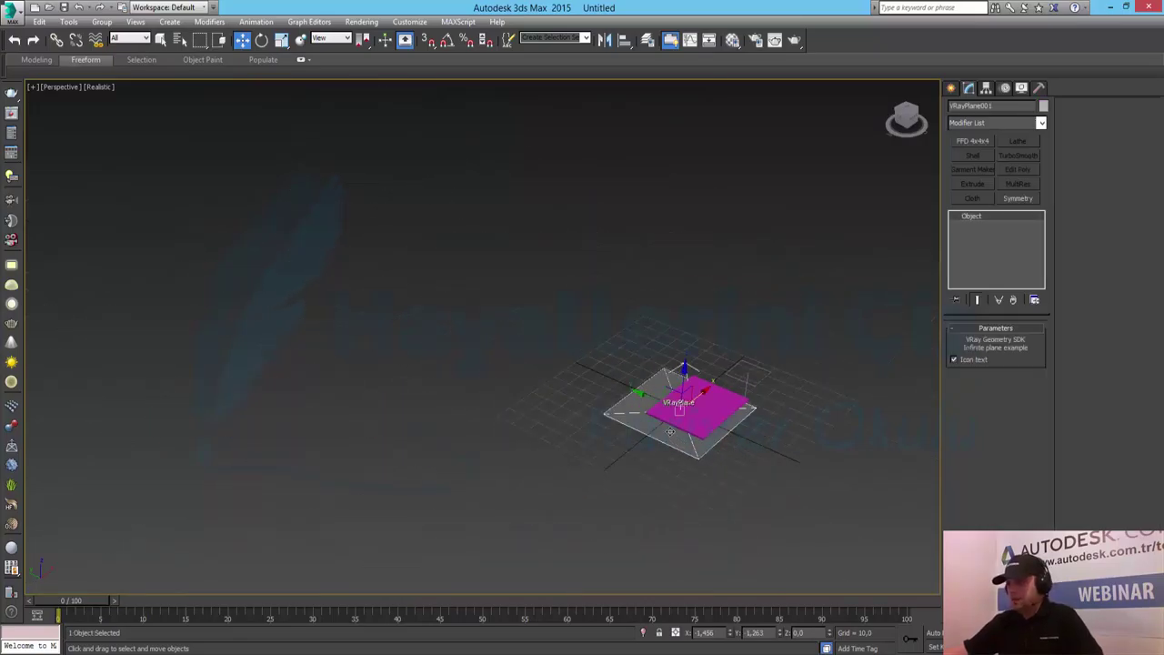
{"action": "left_click", "coordinate": [951, 88]}
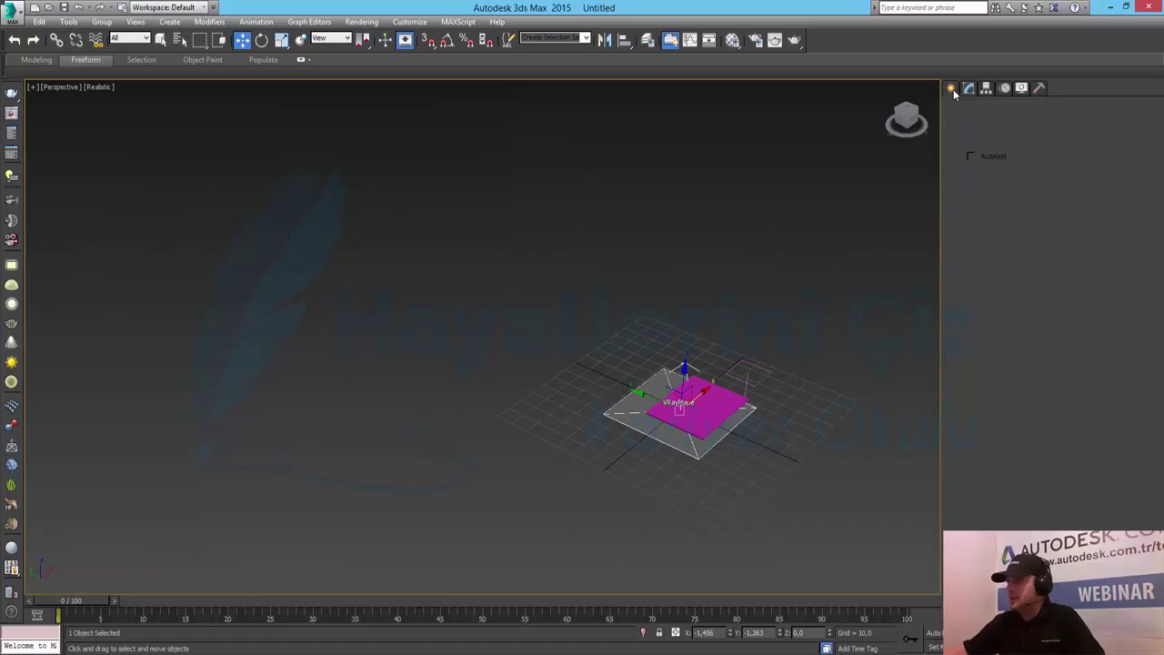
{"action": "left_click", "coordinate": [699, 409]}
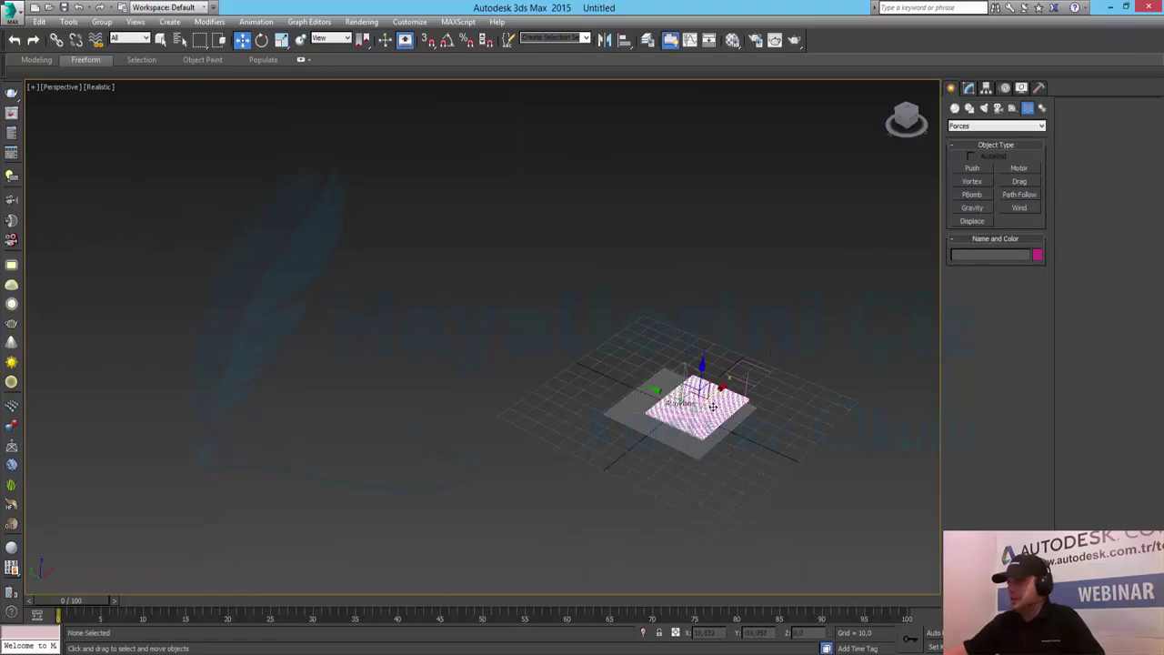
{"action": "left_click", "coordinate": [968, 87]}
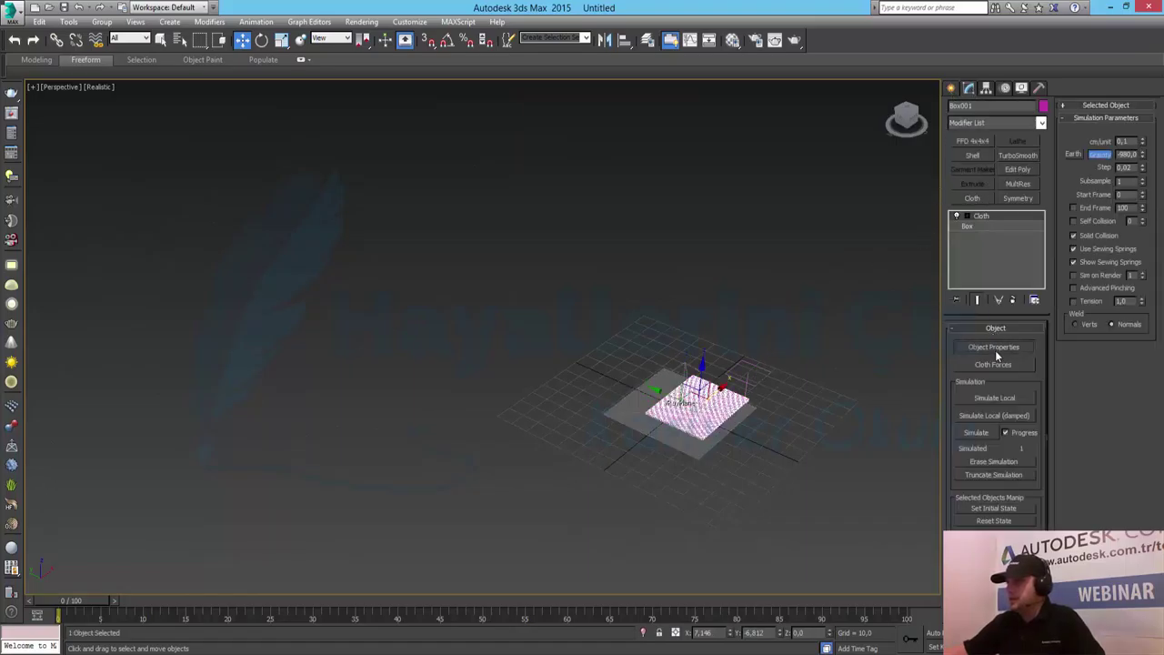
Inspect Cloth Object Properties and Add Objects, cancel both dialogs, and clear the selection.
{"action": "left_click", "coordinate": [995, 347]}
{"action": "left_click", "coordinate": [468, 143]}
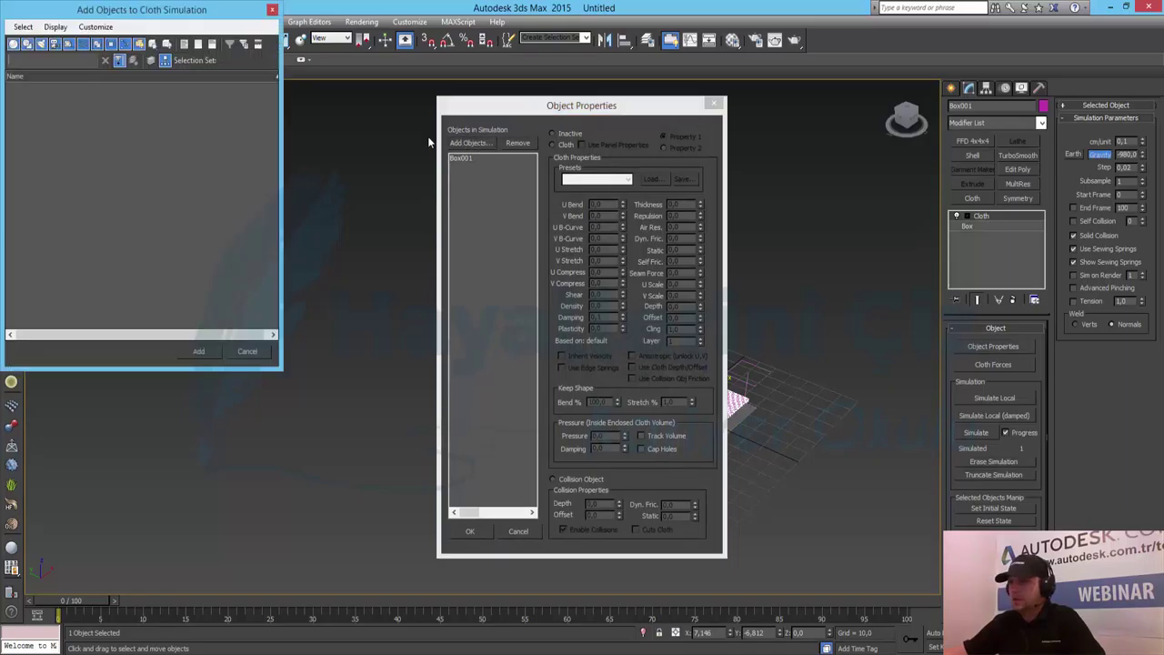
{"action": "left_click", "coordinate": [266, 352]}
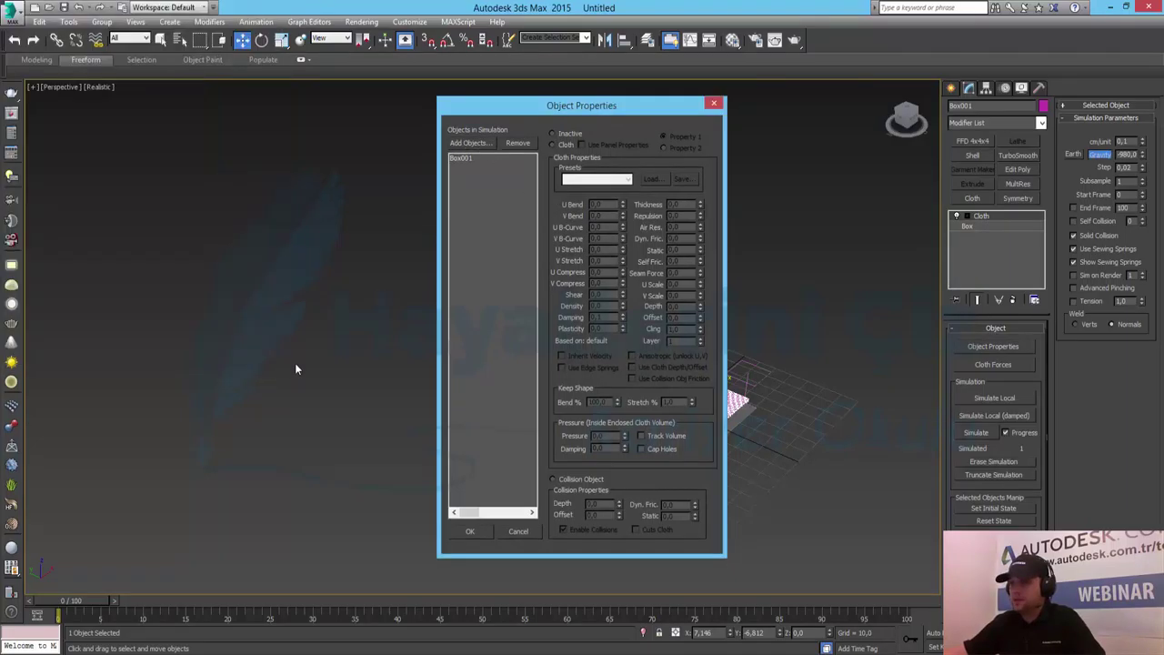
{"action": "left_click", "coordinate": [517, 531]}
{"action": "left_click", "coordinate": [650, 431]}
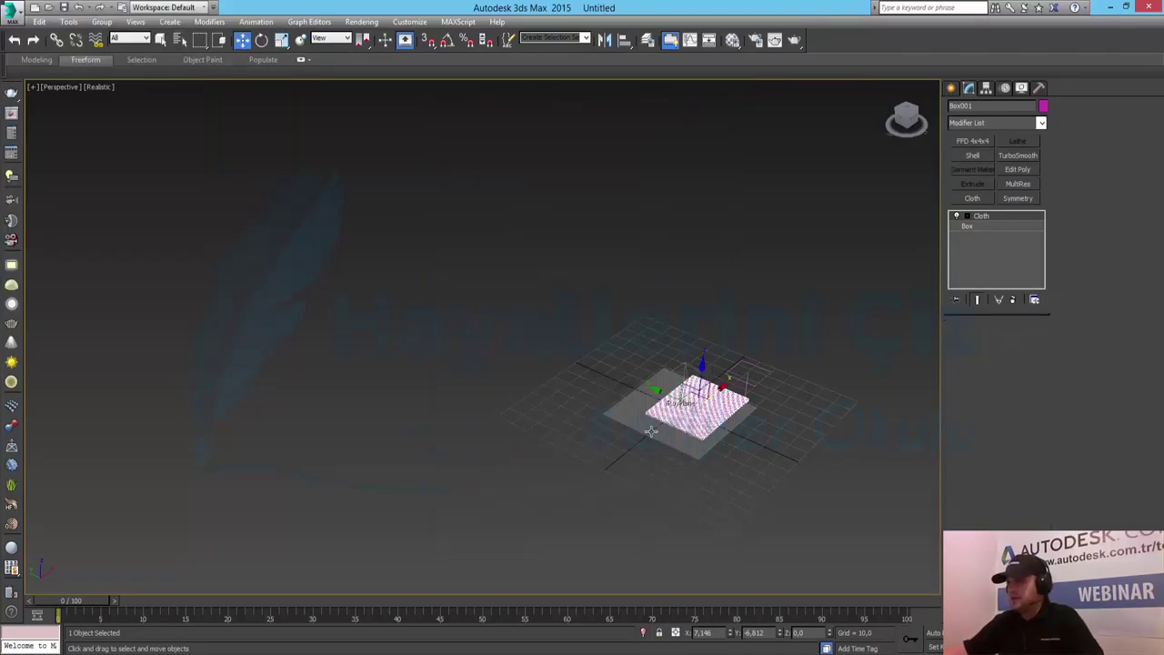
{"action": "left_click", "coordinate": [649, 431]}
{"action": "left_click", "coordinate": [952, 87]}
Draw a large standard-primitive Plane001 beneath the box, then select the box and zoom to it.
{"action": "left_click", "coordinate": [1027, 108]}
{"action": "left_click", "coordinate": [955, 107]}
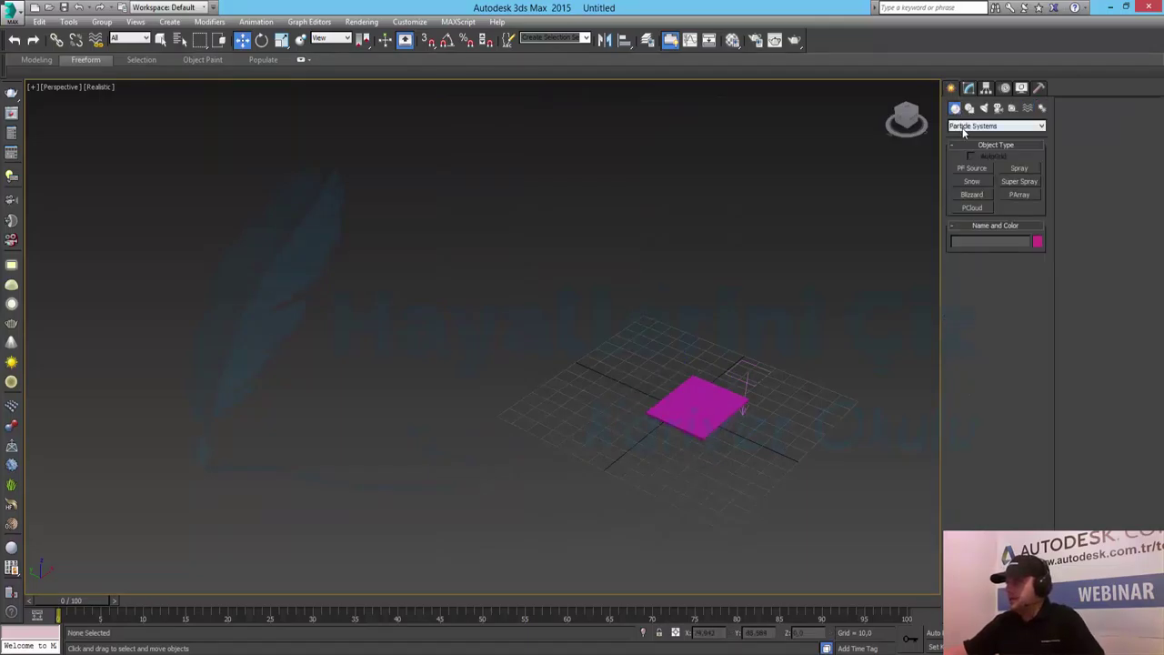
{"action": "left_click", "coordinate": [972, 127]}
{"action": "left_click", "coordinate": [983, 136]}
{"action": "left_click", "coordinate": [1019, 221]}
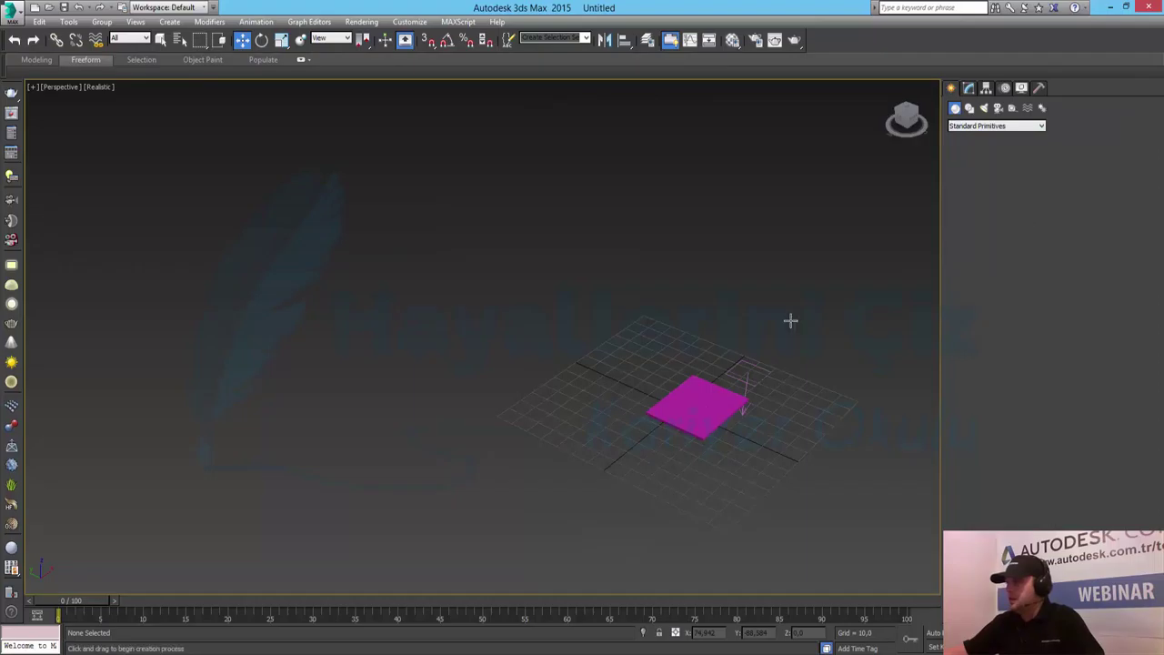
{"action": "left_click_drag", "start_coordinate": [645, 315], "coordinate": [722, 526]}
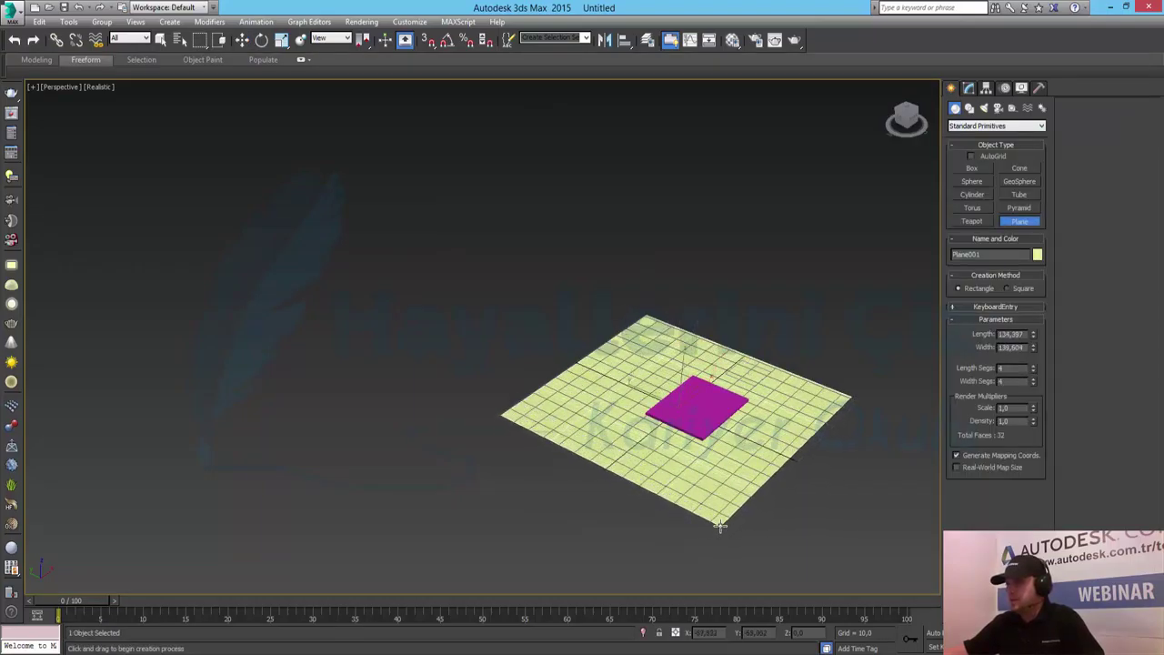
{"action": "key", "text": "w"}
{"action": "left_click", "coordinate": [697, 405]}
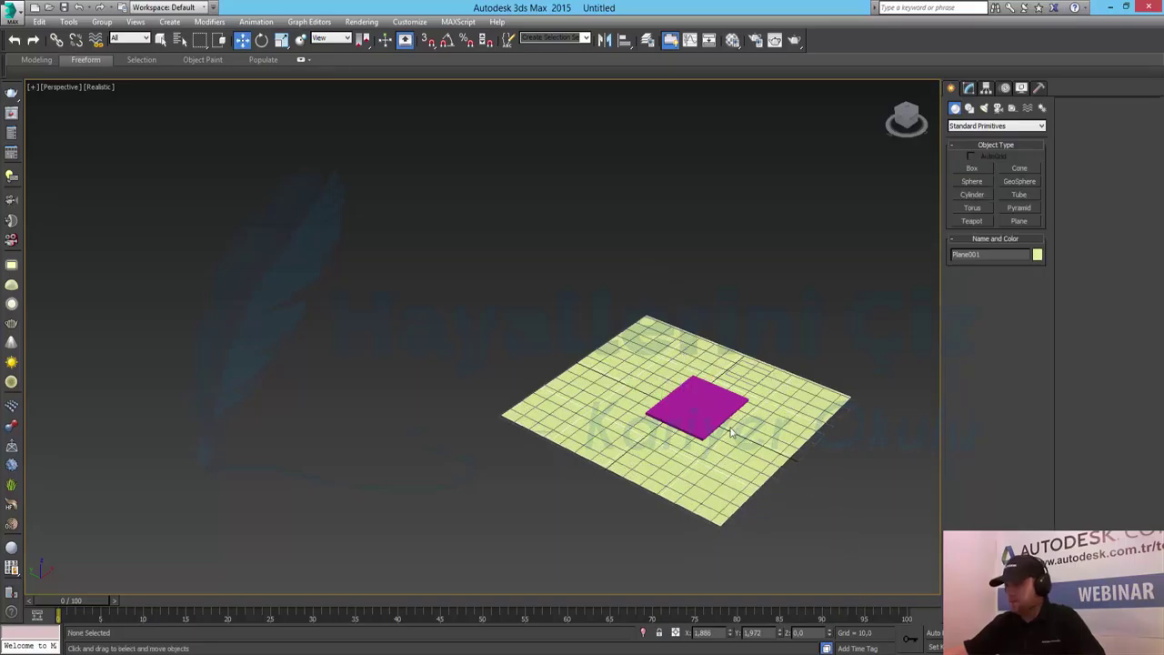
{"action": "key", "text": "z"}
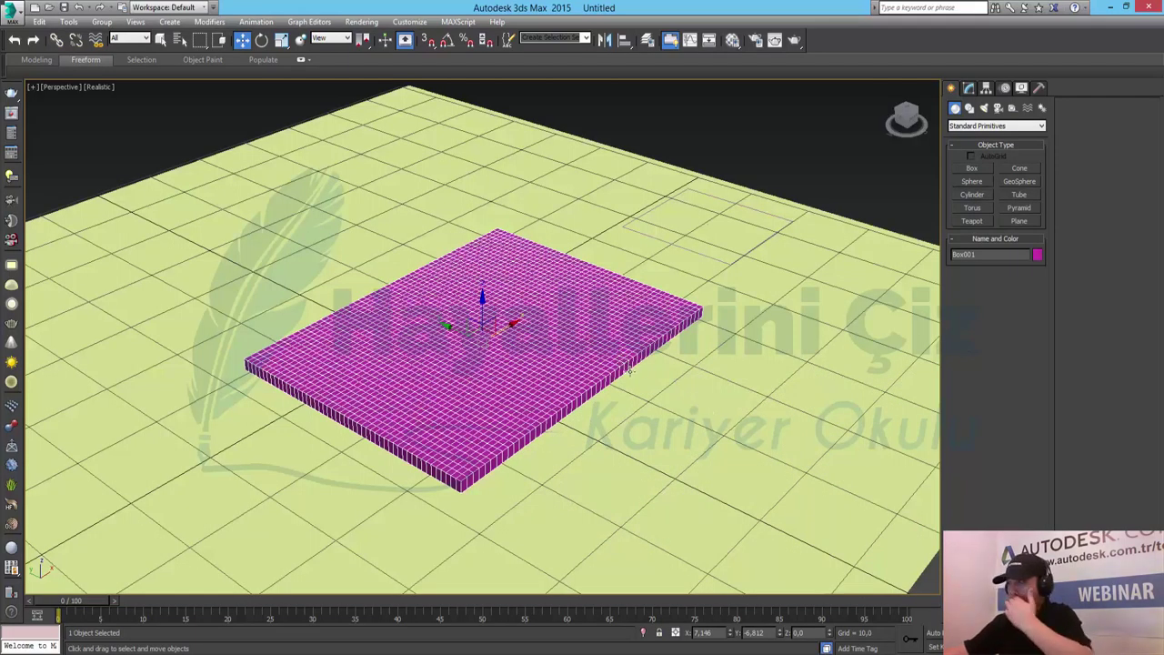
Add Plane001 to the box's cloth simulation through Object Properties.
{"action": "left_click", "coordinate": [970, 88]}
{"action": "left_click", "coordinate": [994, 346]}
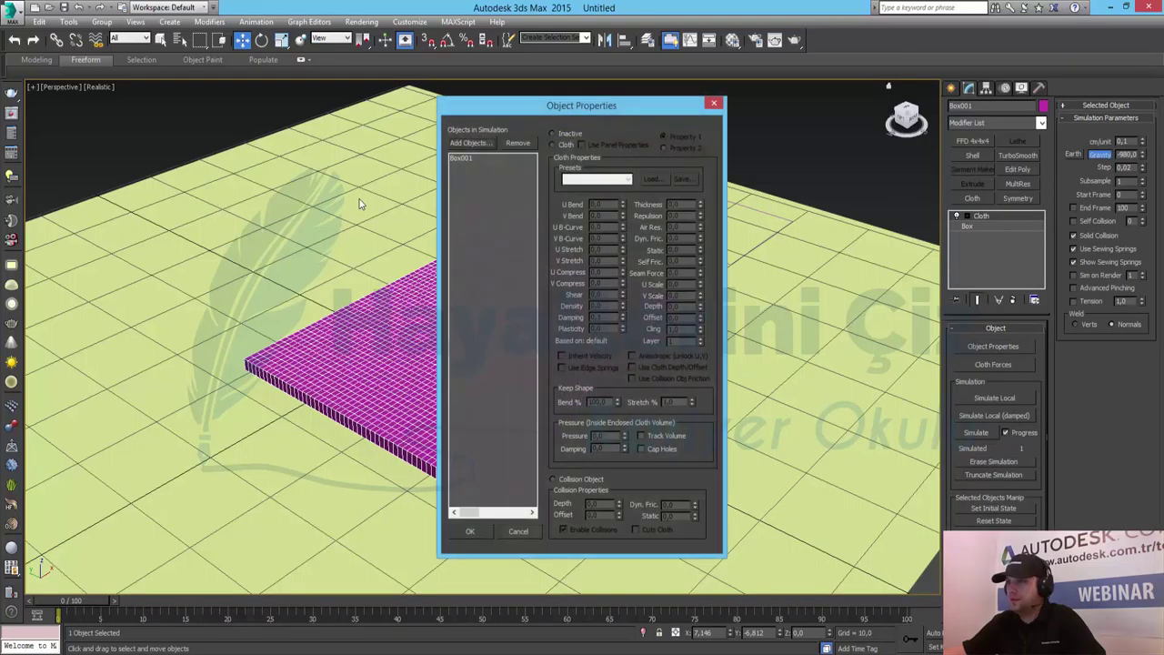
{"action": "left_click", "coordinate": [469, 142]}
{"action": "double_click", "coordinate": [61, 87]}
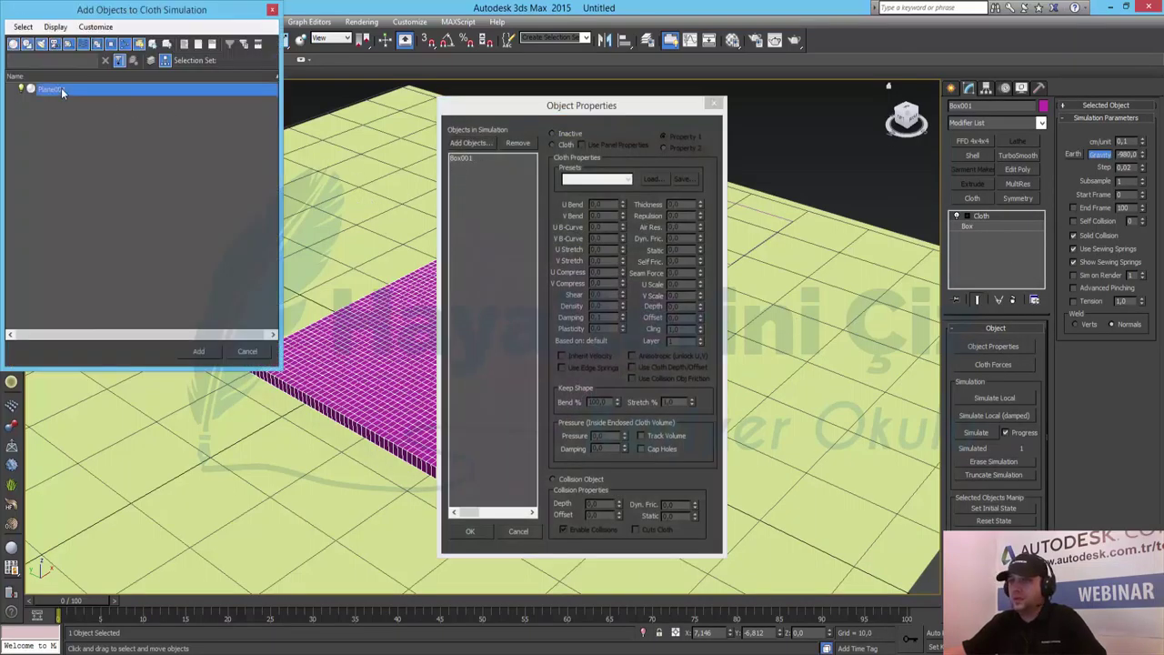
Make Box001 Cloth with Pressure 0,1 and Plane001 a Collision Object, then apply.
{"action": "left_click", "coordinate": [566, 145]}
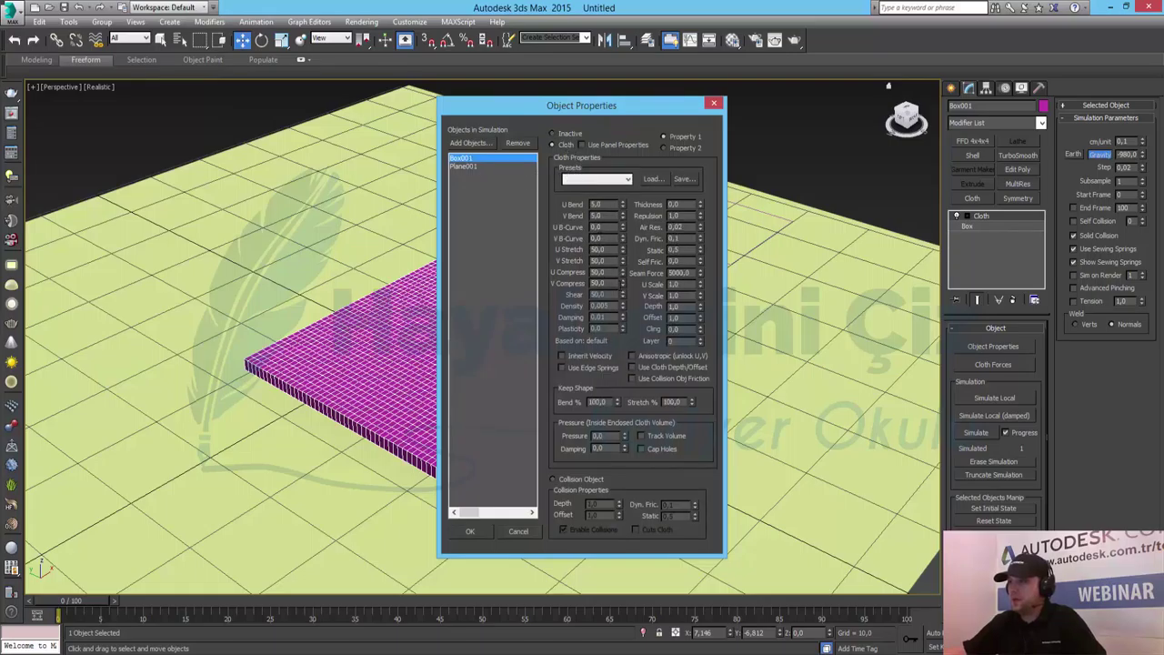
{"action": "left_click", "coordinate": [464, 167]}
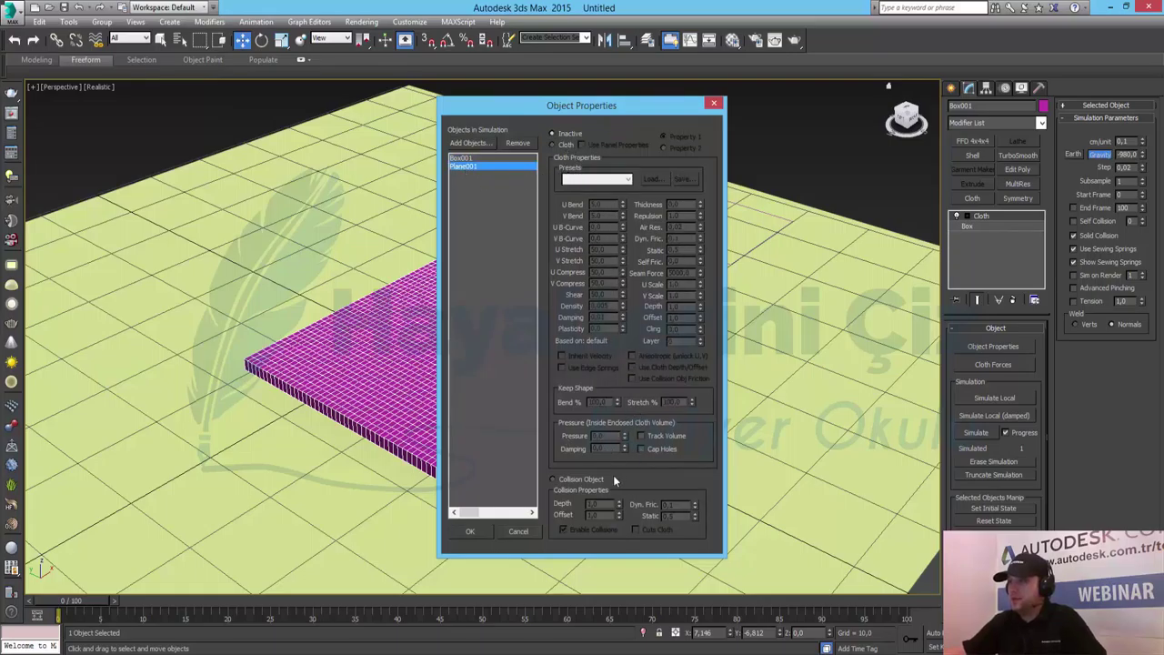
{"action": "left_click", "coordinate": [577, 479]}
{"action": "left_click", "coordinate": [466, 158]}
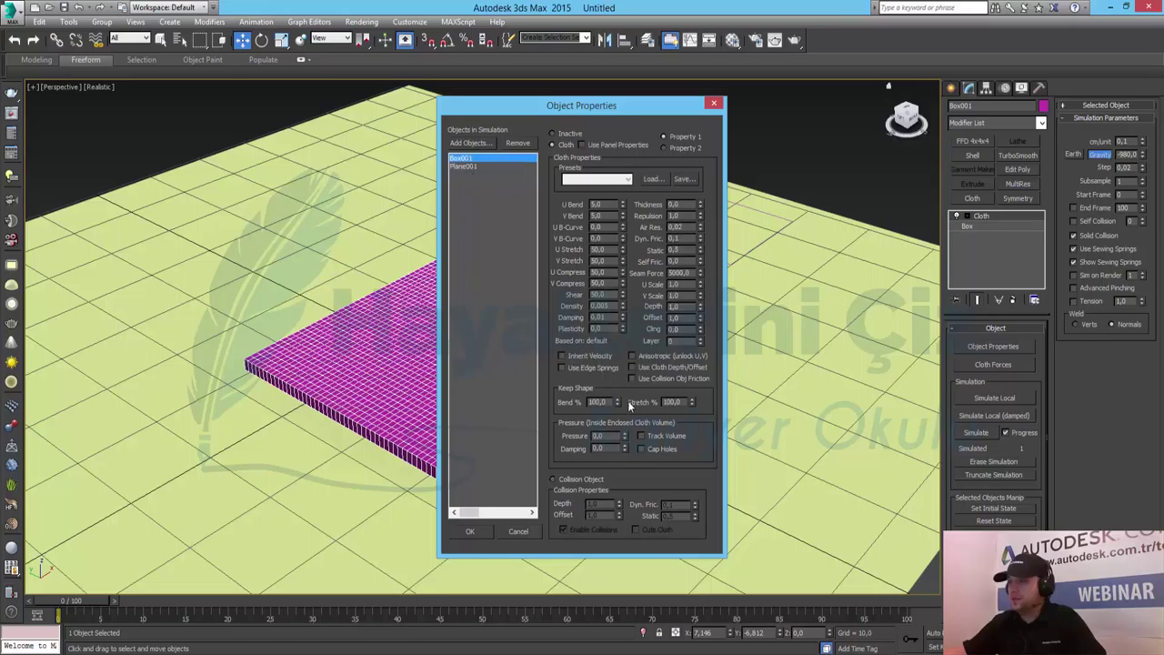
{"action": "double_click", "coordinate": [601, 436]}
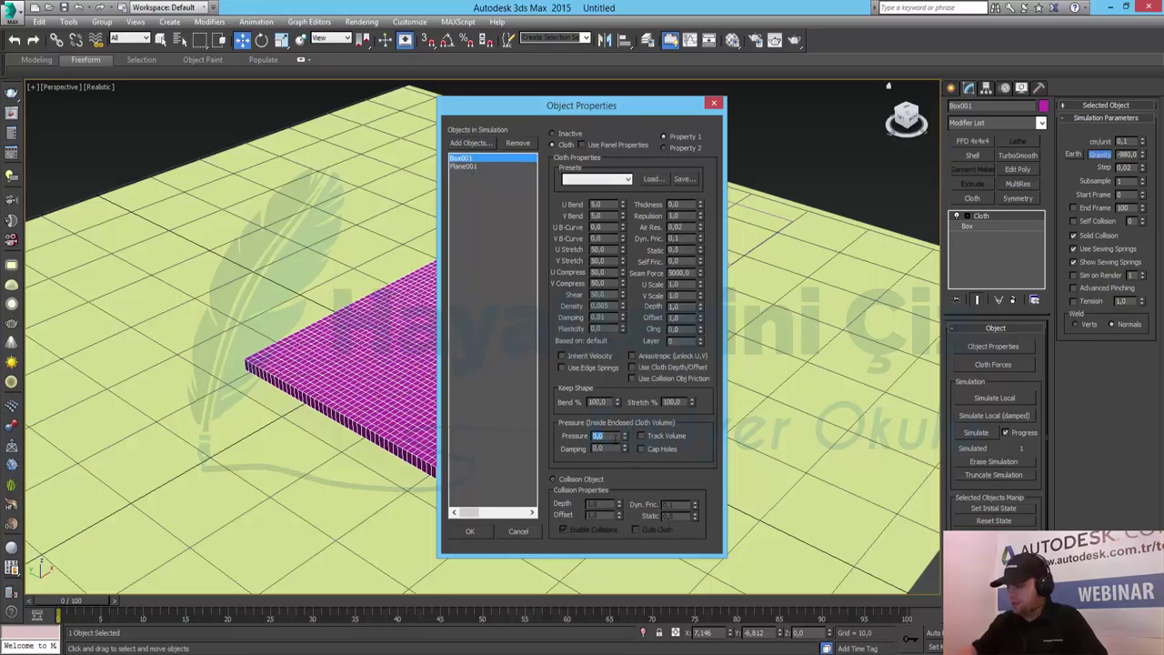
{"action": "type", "text": "0,1"}
{"action": "key", "text": "Return"}
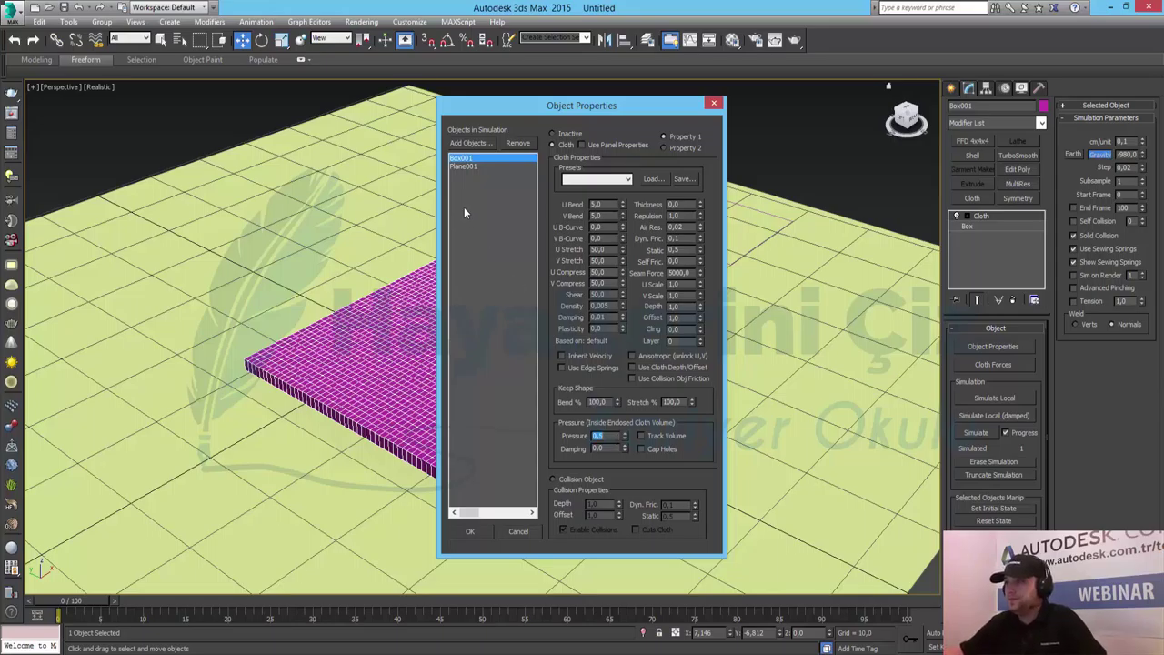
{"action": "left_click", "coordinate": [463, 167]}
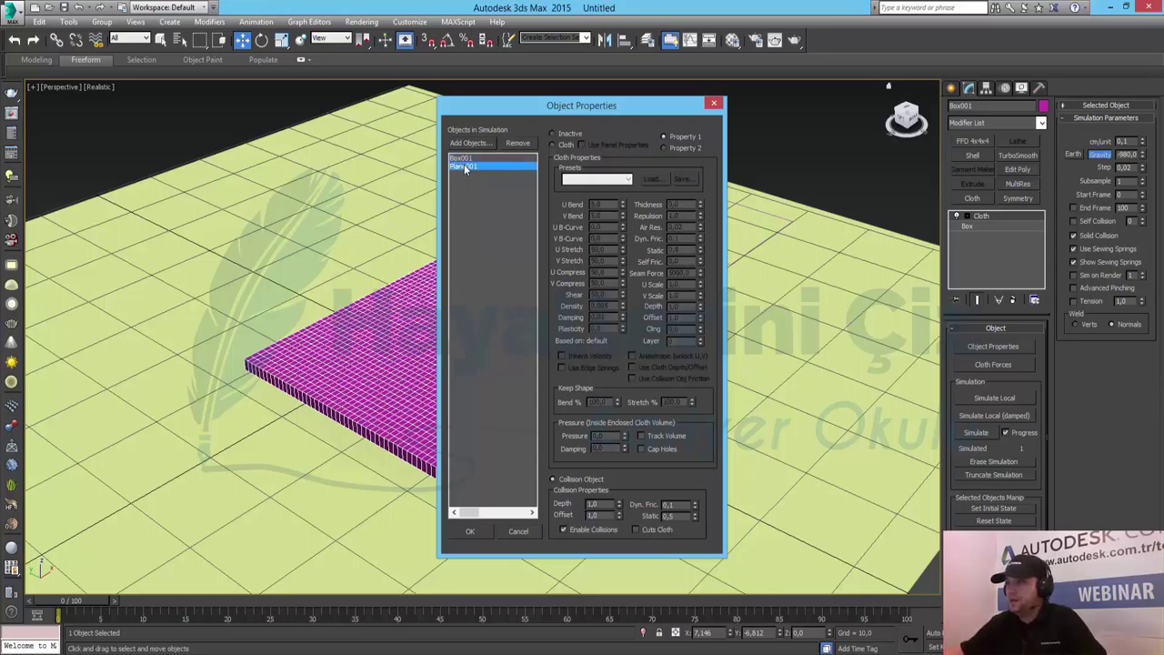
{"action": "left_click", "coordinate": [463, 159]}
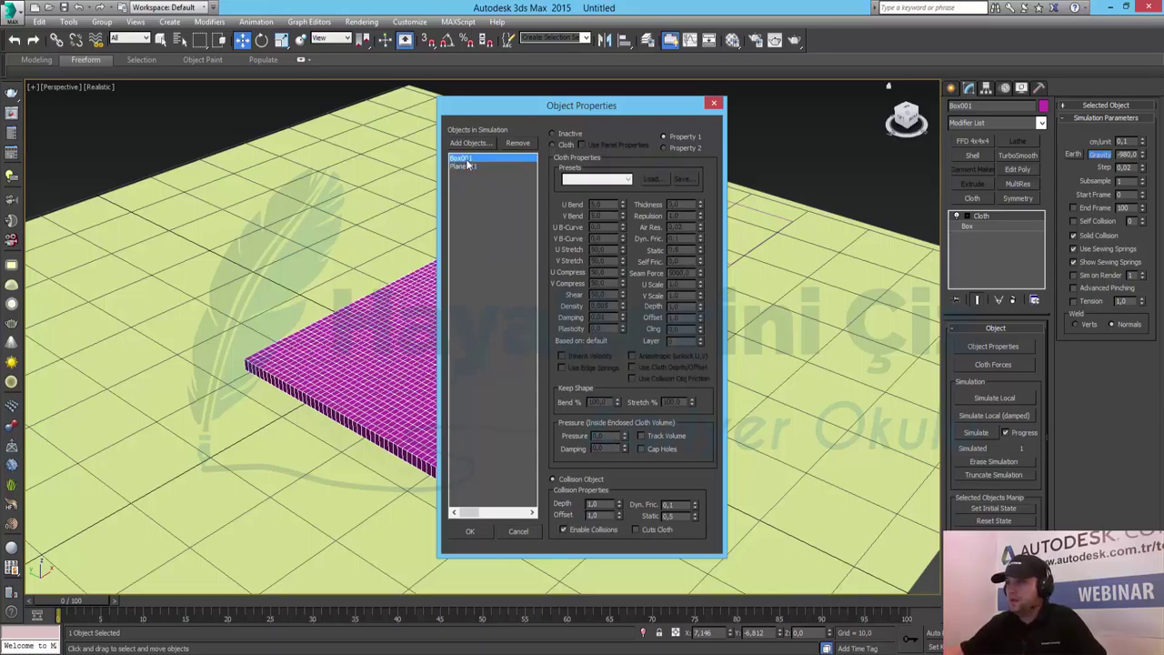
{"action": "left_click", "coordinate": [471, 532]}
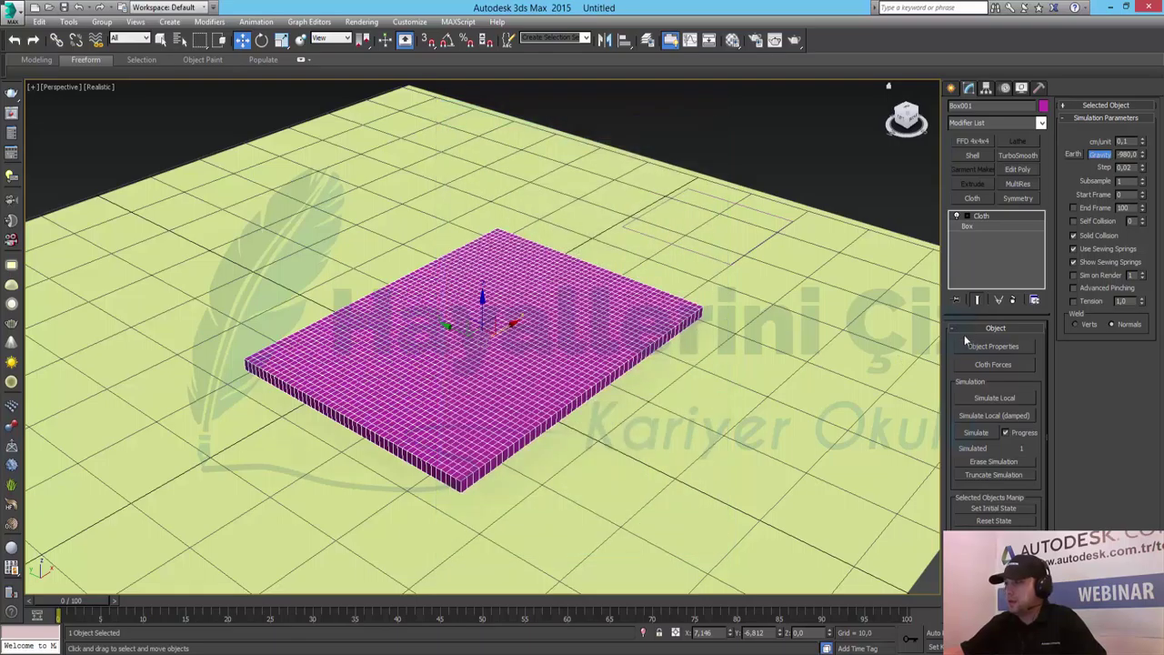
Add Gravity001 to the cloth's Forces in Simulation list.
{"action": "left_click", "coordinate": [1017, 365]}
{"action": "left_click", "coordinate": [51, 52]}
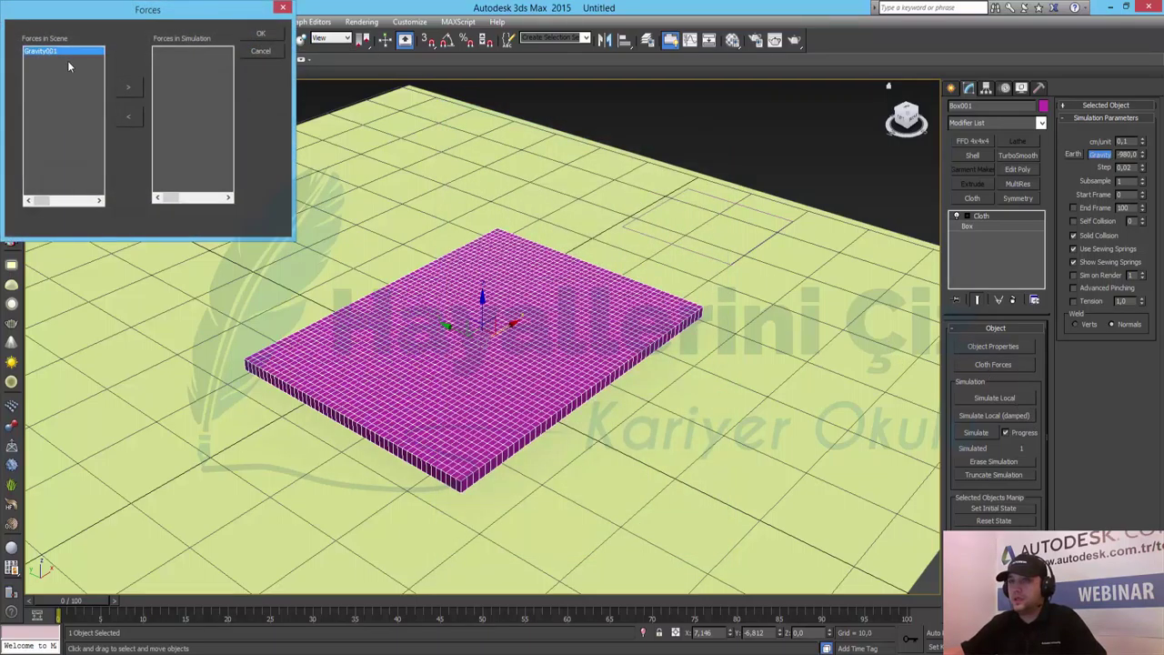
{"action": "left_click", "coordinate": [128, 88]}
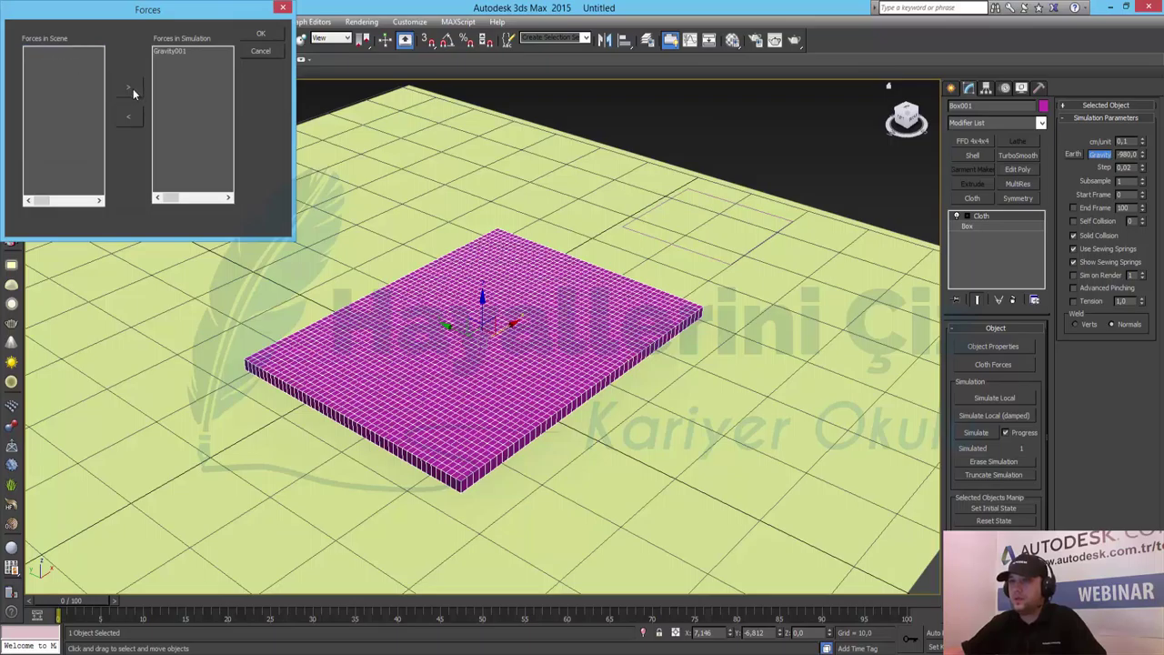
{"action": "left_click", "coordinate": [262, 34]}
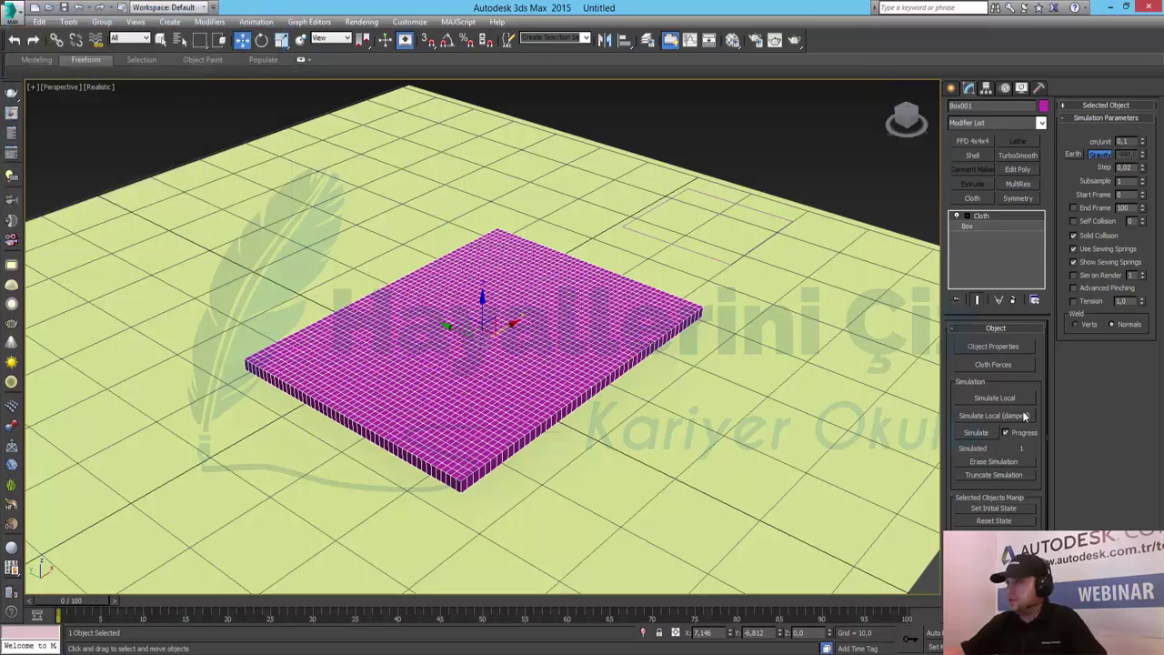
Recheck Plane001's collision settings in the cloth Object Properties.
{"action": "left_click", "coordinate": [1001, 347]}
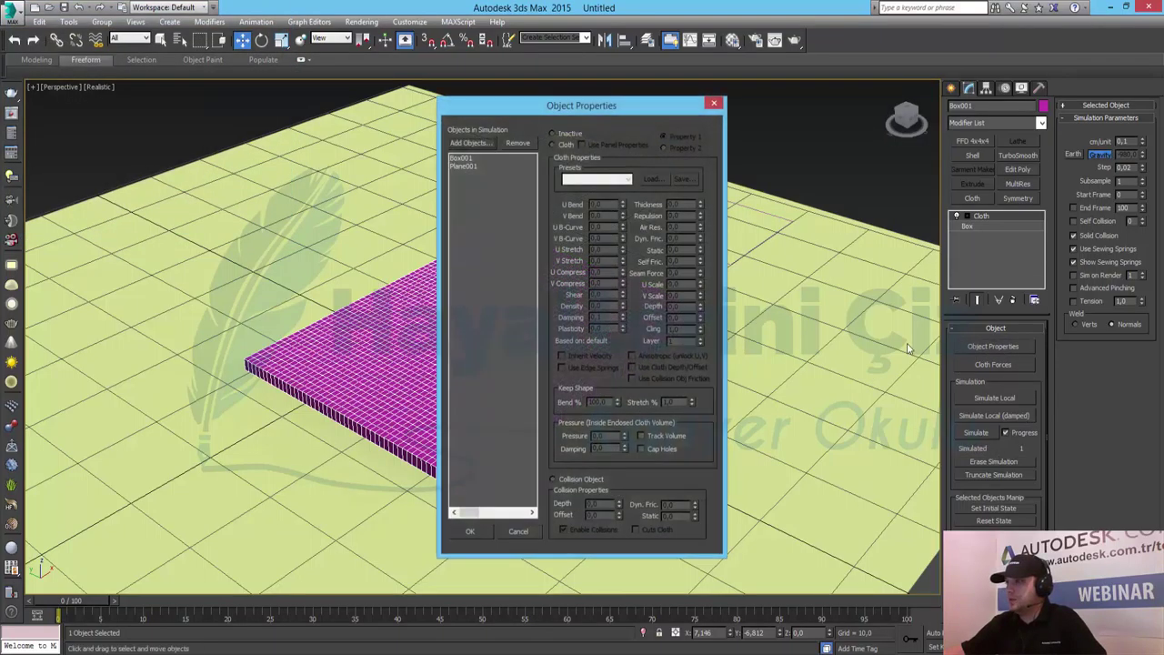
{"action": "left_click", "coordinate": [470, 166]}
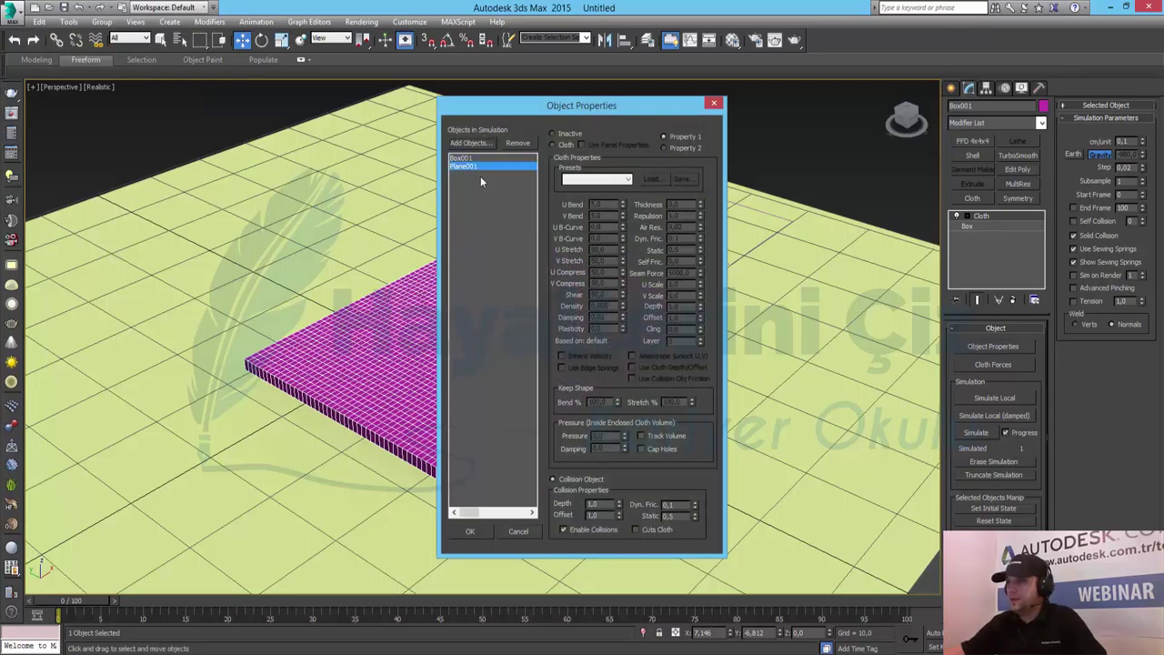
{"action": "left_click", "coordinate": [470, 532]}
{"action": "left_click", "coordinate": [1026, 398]}
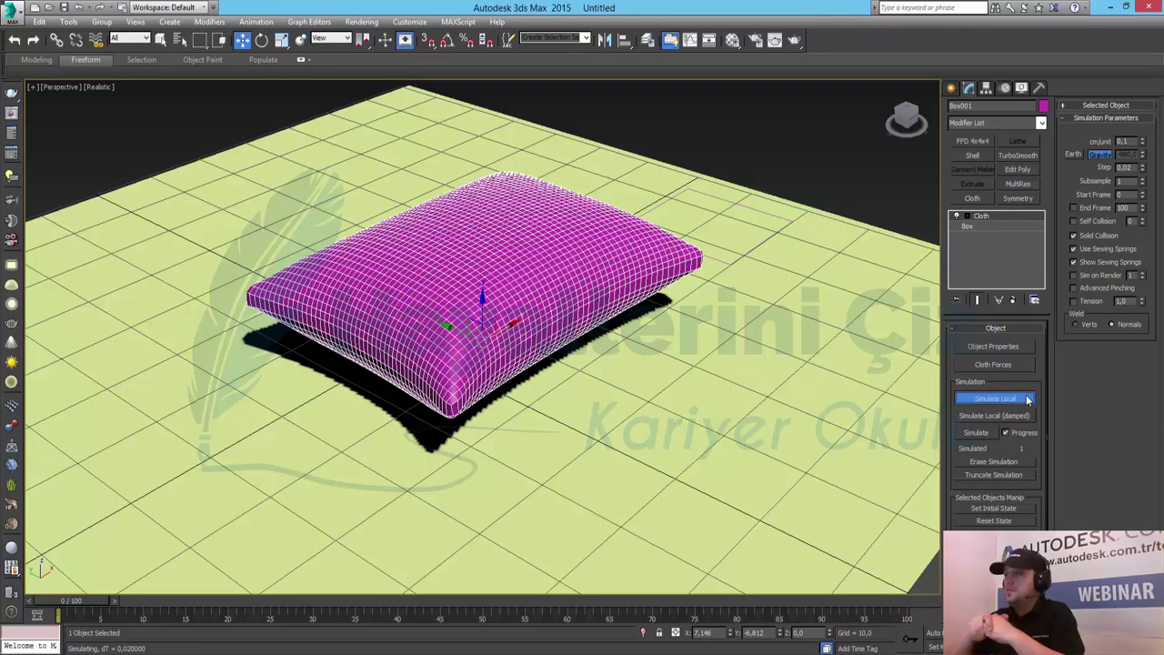
{"action": "left_click", "coordinate": [1028, 398]}
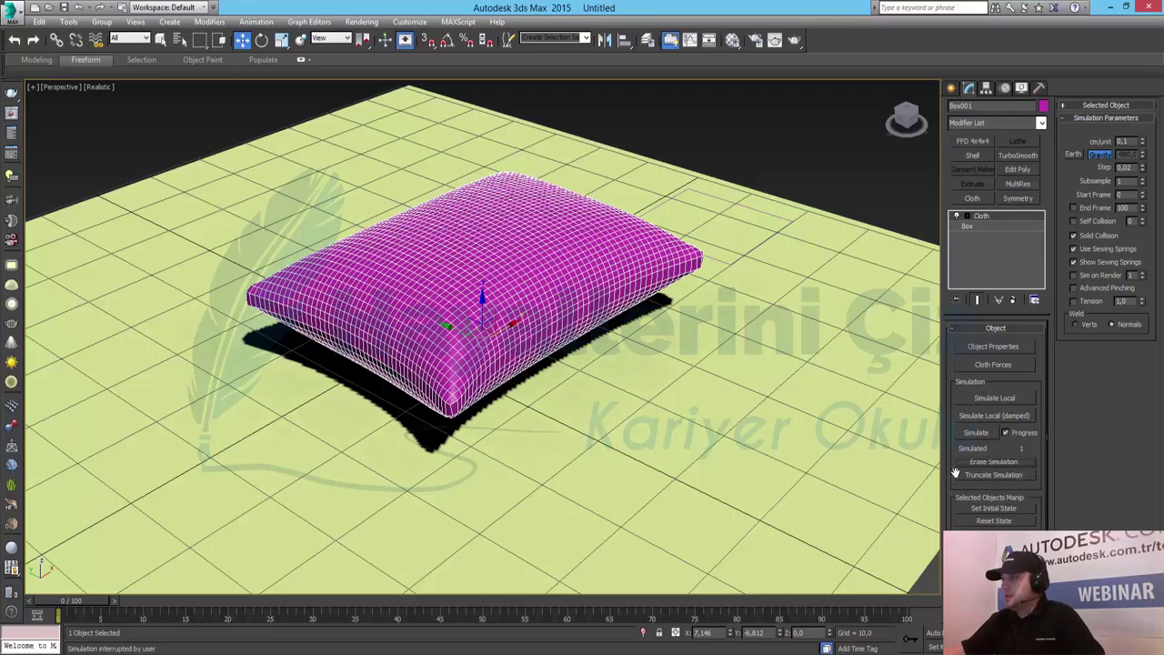
{"action": "left_click", "coordinate": [1011, 522]}
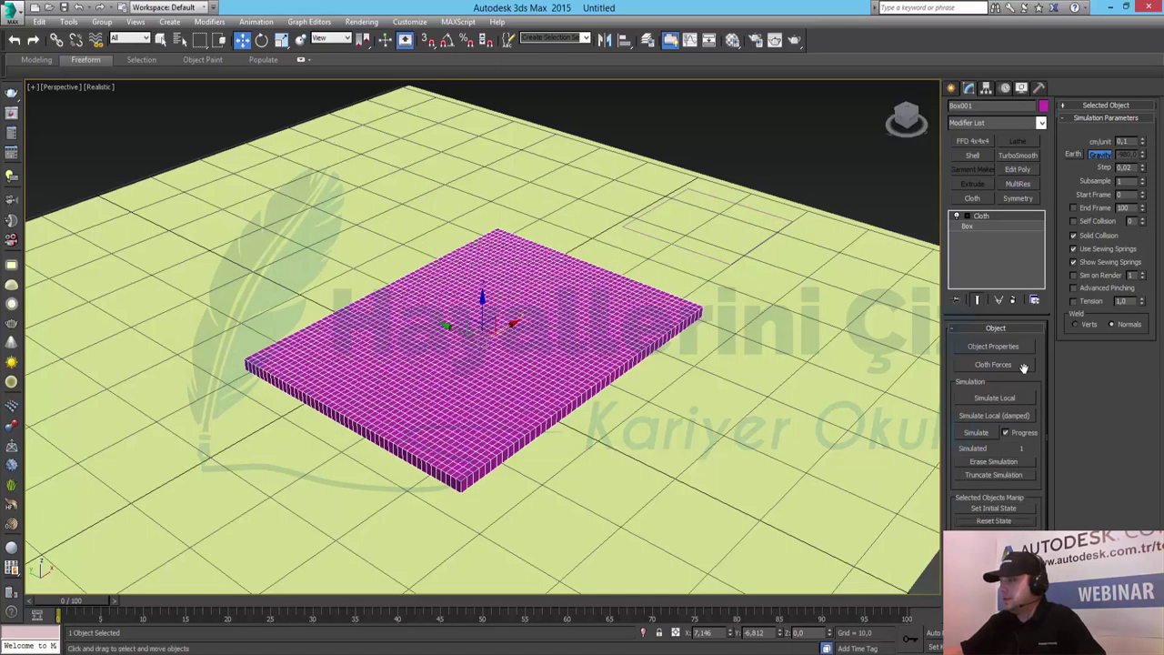
Run the 100-frame cloth simulation, then convert the inflated pillow to an Editable Poly.
{"action": "left_click", "coordinate": [981, 434]}
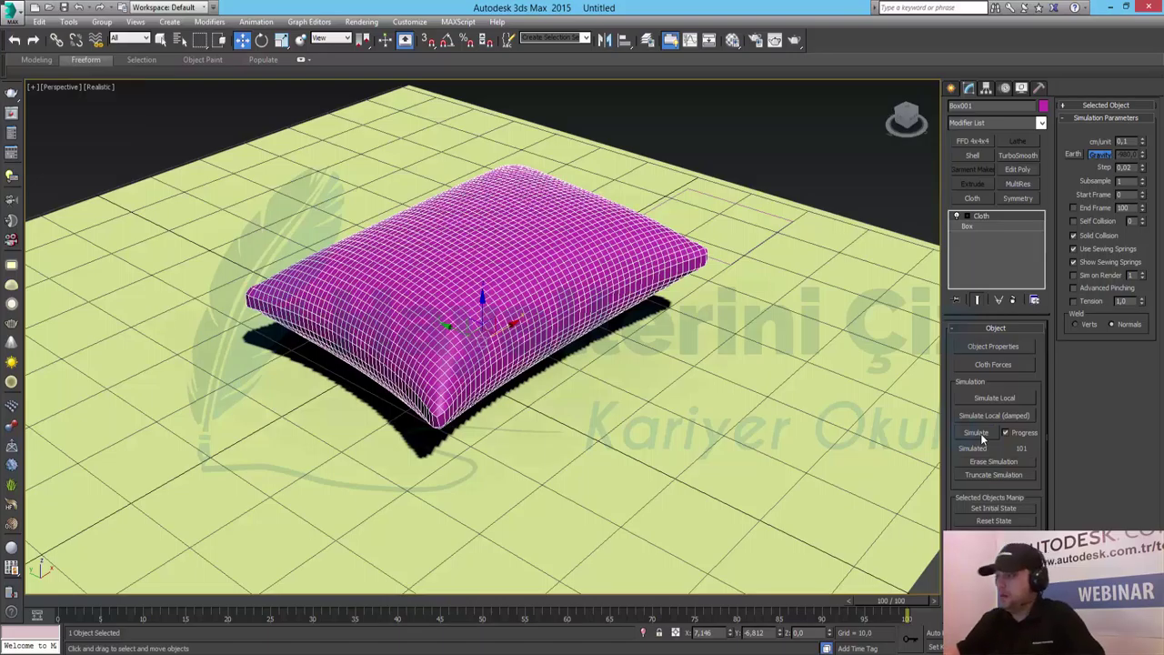
{"action": "right_click", "coordinate": [486, 254]}
{"action": "mouse_move", "coordinate": [543, 379]}
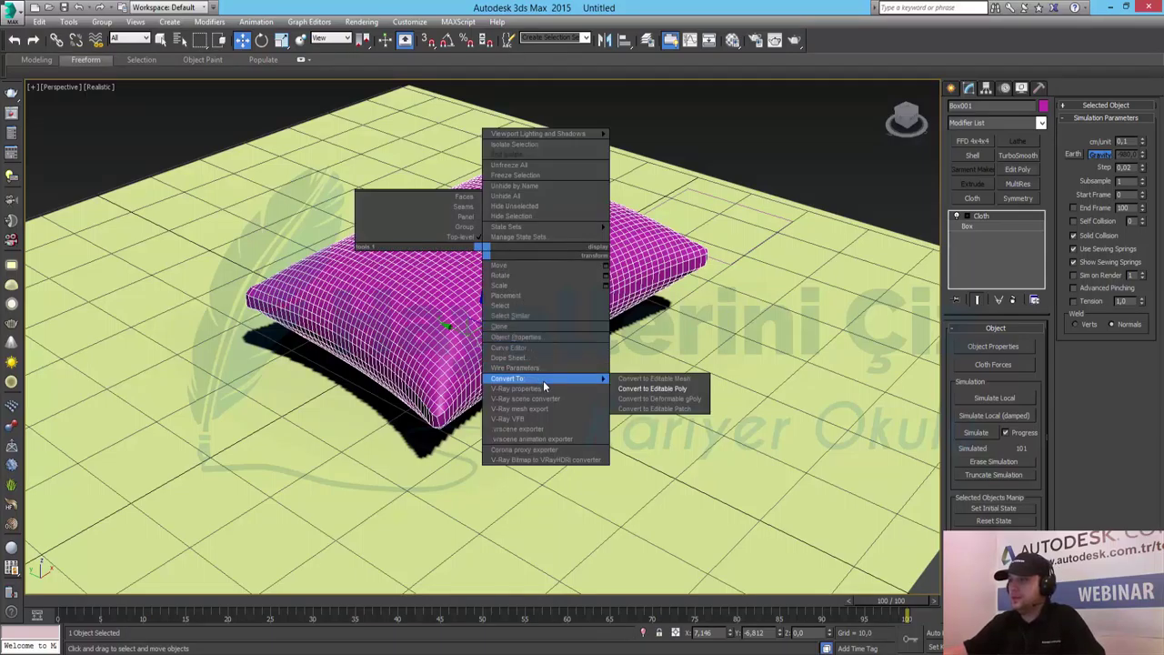
{"action": "left_click", "coordinate": [651, 389]}
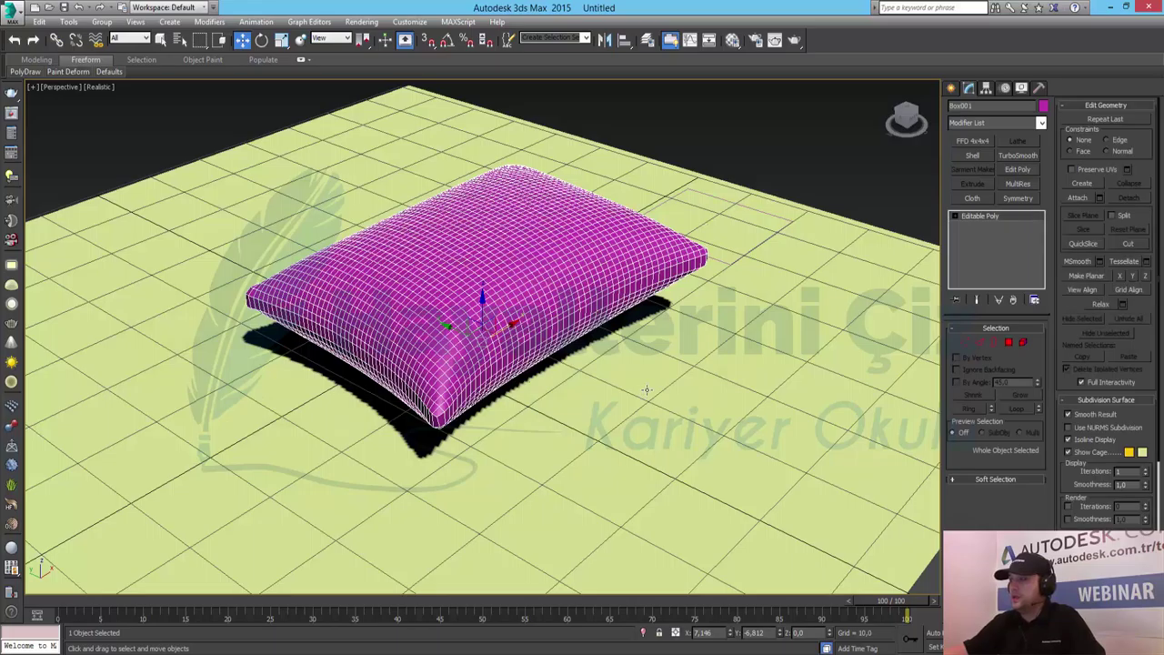
Select the Gravity001 space warp and delete it.
{"action": "left_click", "coordinate": [360, 202]}
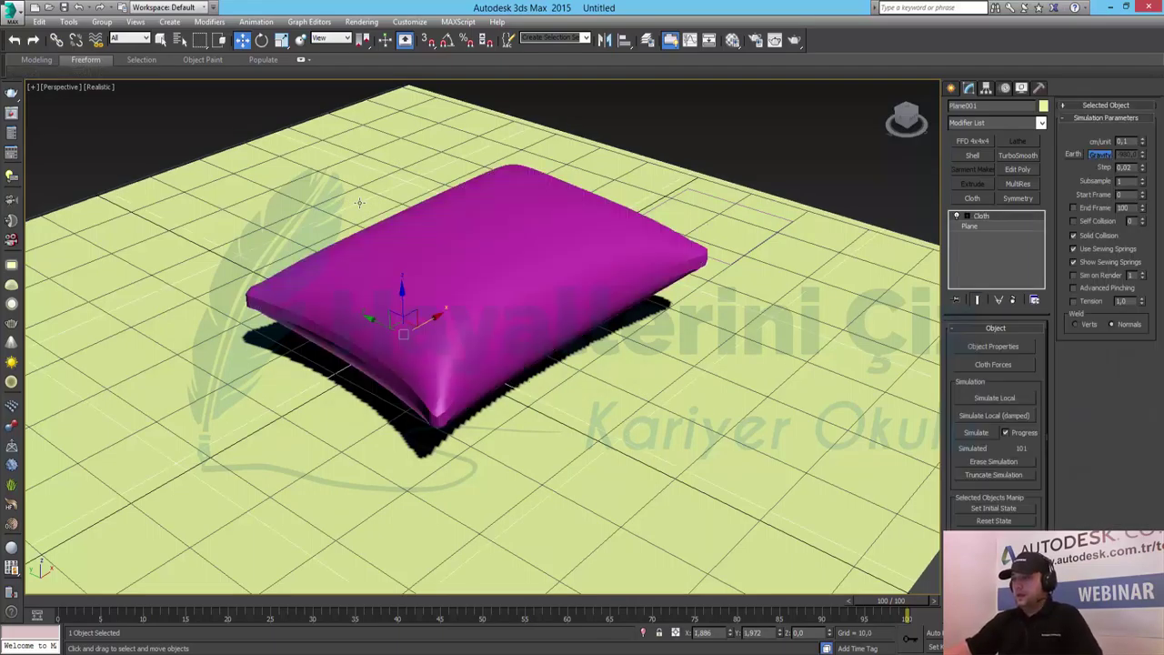
{"action": "left_click", "coordinate": [645, 353]}
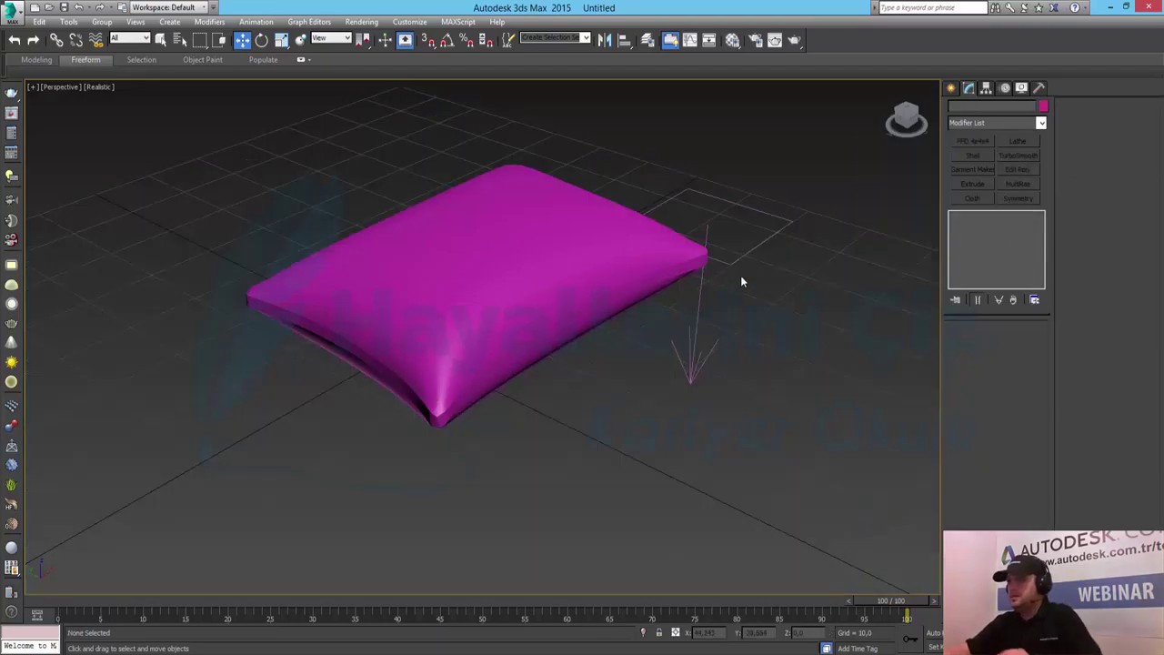
{"action": "left_click", "coordinate": [743, 252]}
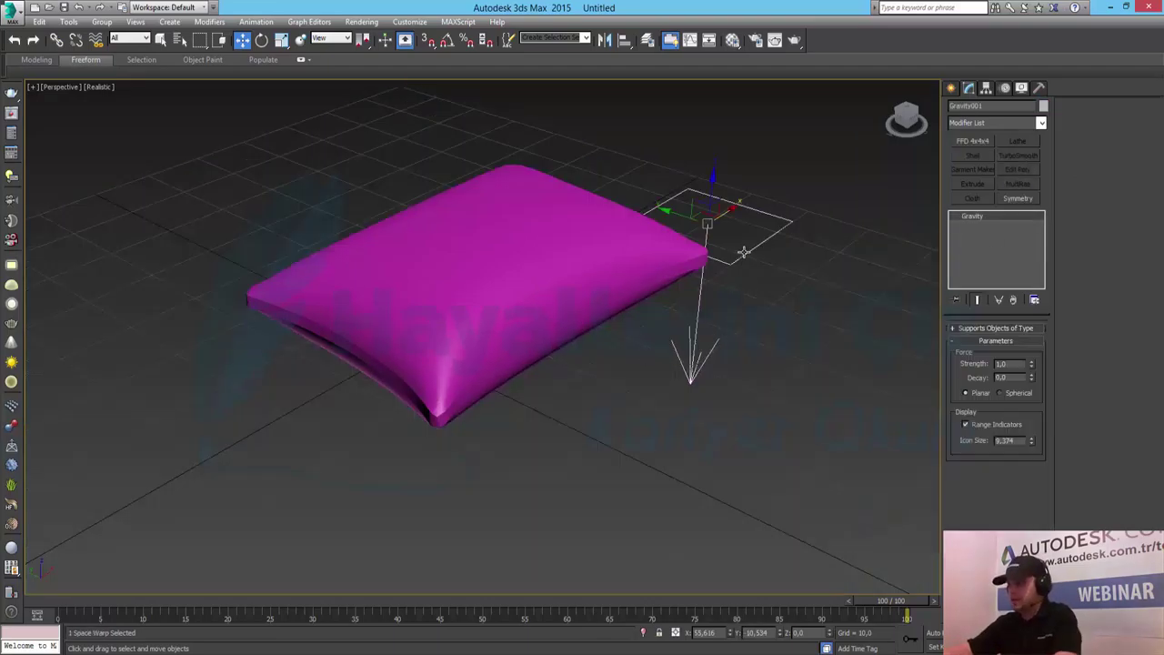
{"action": "key", "text": "Delete"}
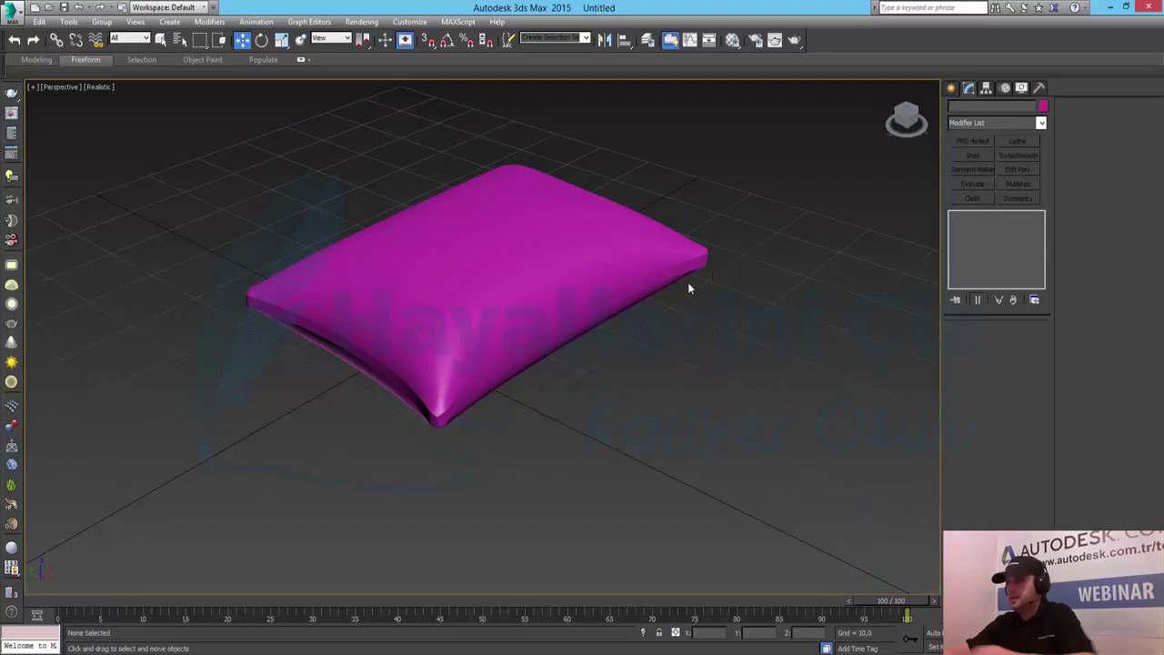
Place a light grey VRayPlane001 beside the pillow, then reselect the pillow.
{"action": "left_click", "coordinate": [953, 88]}
{"action": "left_click", "coordinate": [994, 127]}
{"action": "left_click", "coordinate": [964, 262]}
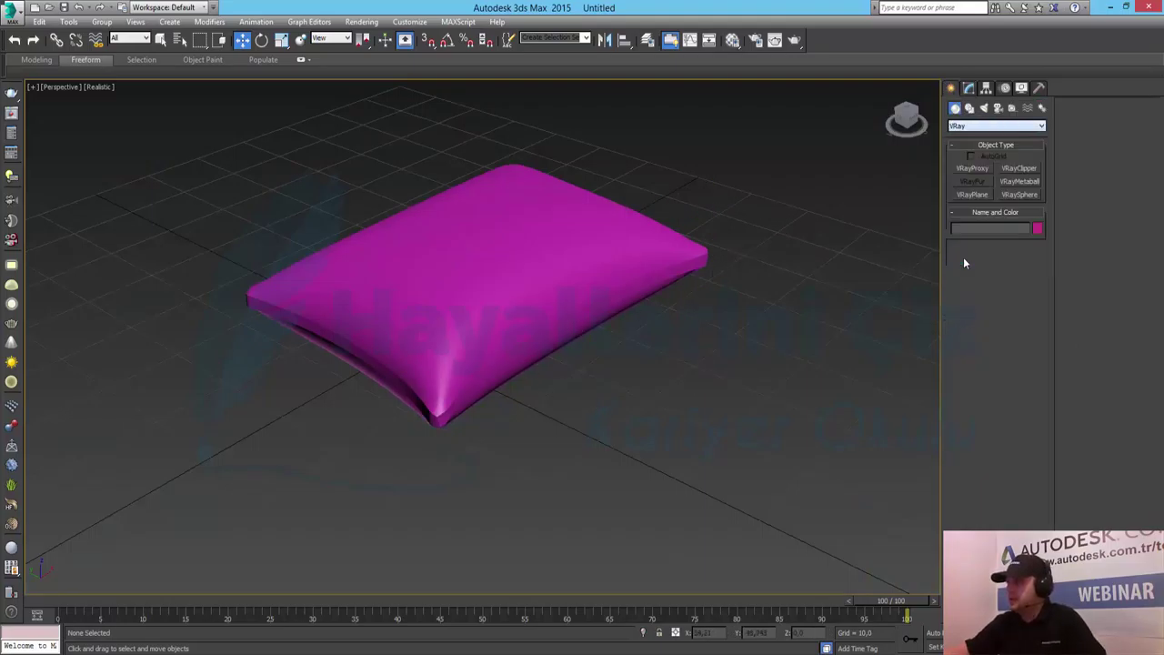
{"action": "left_click", "coordinate": [973, 195]}
{"action": "left_click", "coordinate": [626, 414]}
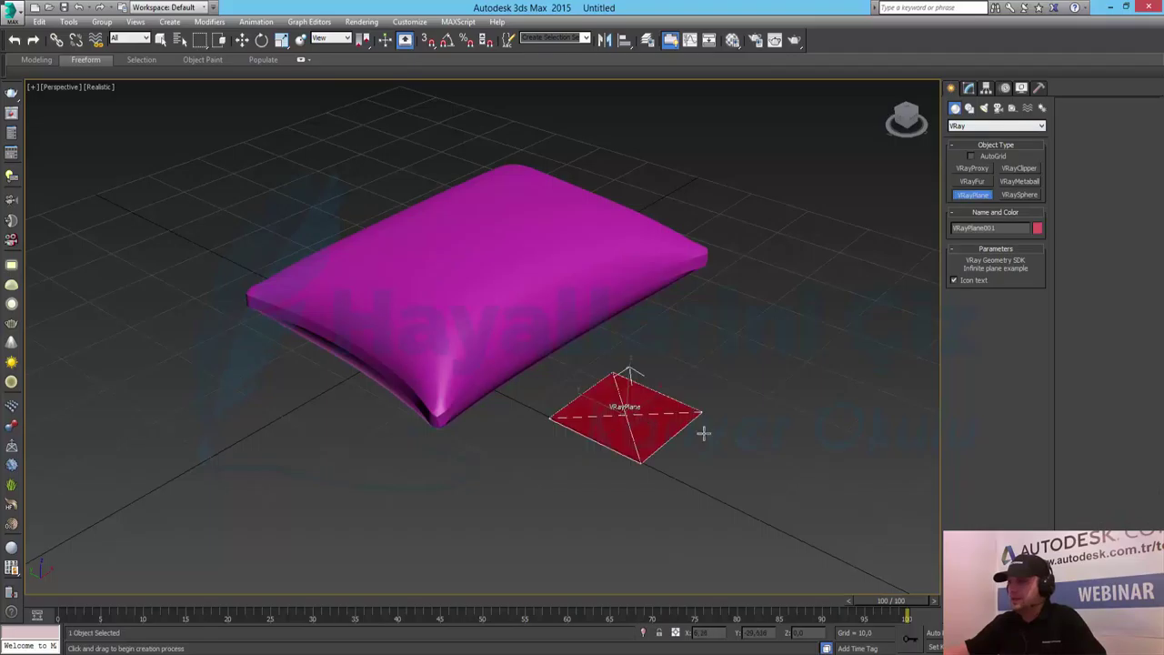
{"action": "left_click", "coordinate": [1039, 228]}
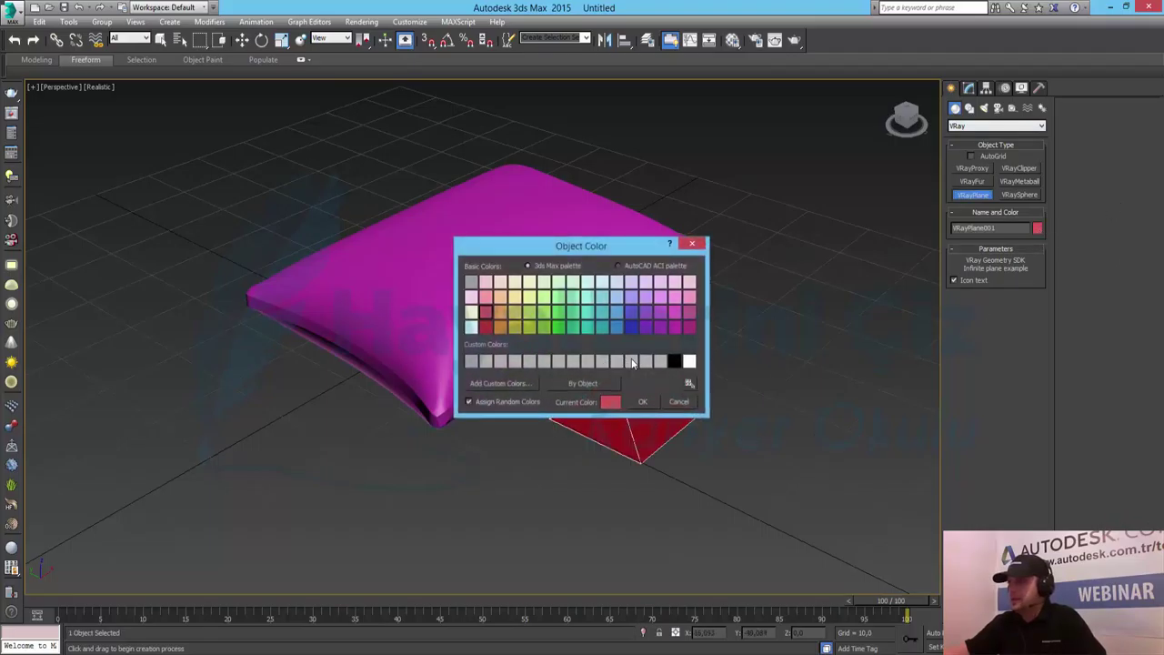
{"action": "left_click", "coordinate": [486, 312]}
{"action": "left_click", "coordinate": [648, 401]}
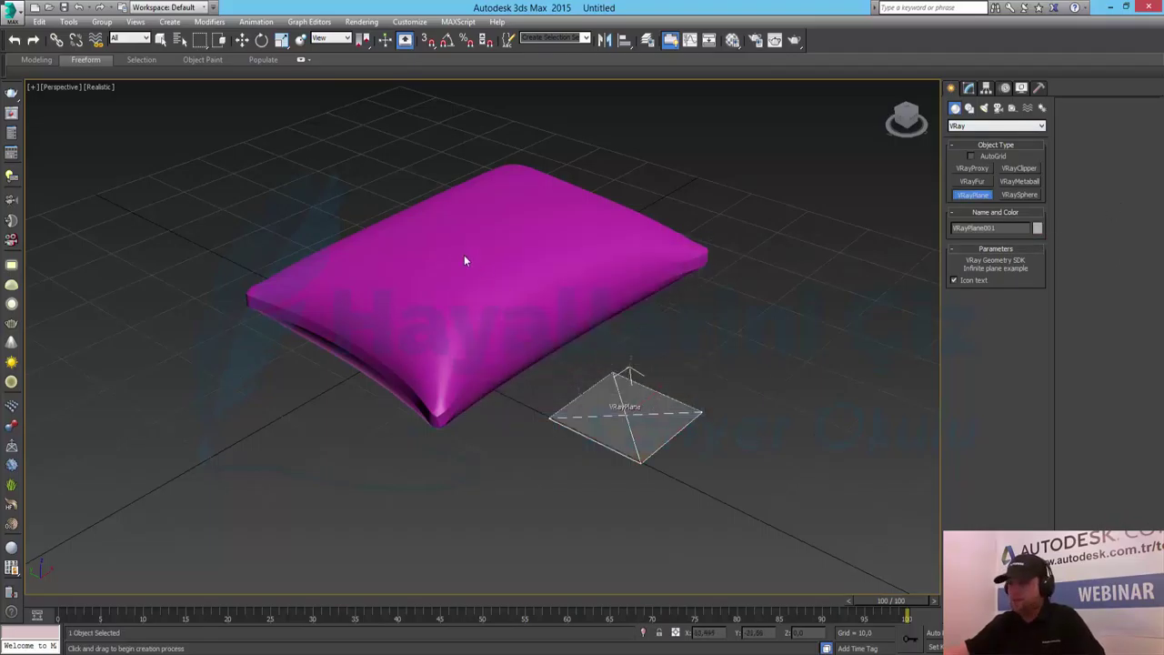
{"action": "right_click", "coordinate": [463, 261]}
{"action": "left_click", "coordinate": [465, 258]}
{"action": "left_click", "coordinate": [969, 88]}
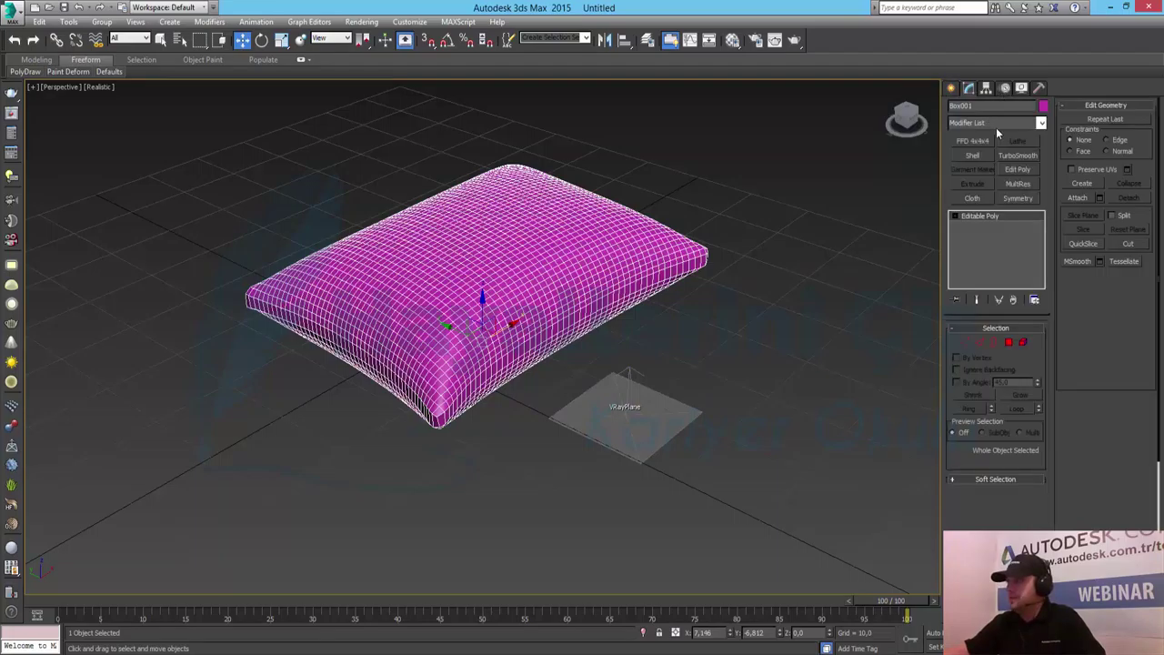
Add a TurboSmooth modifier to the pillow.
{"action": "left_click", "coordinate": [1018, 155]}
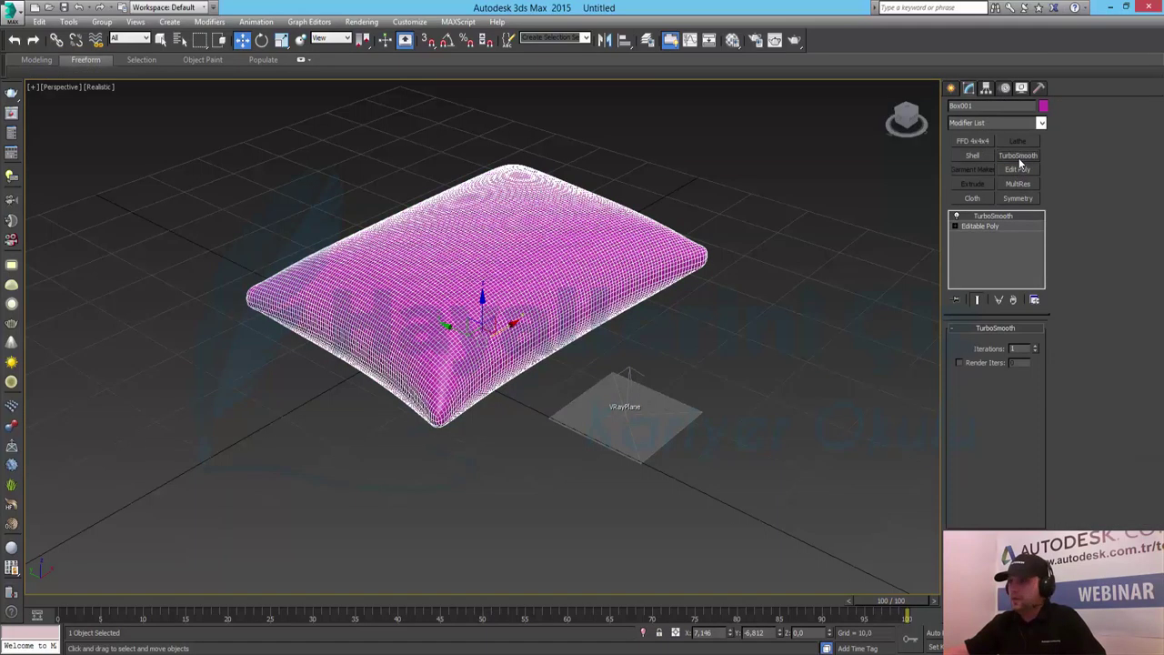
{"action": "left_click", "coordinate": [803, 371]}
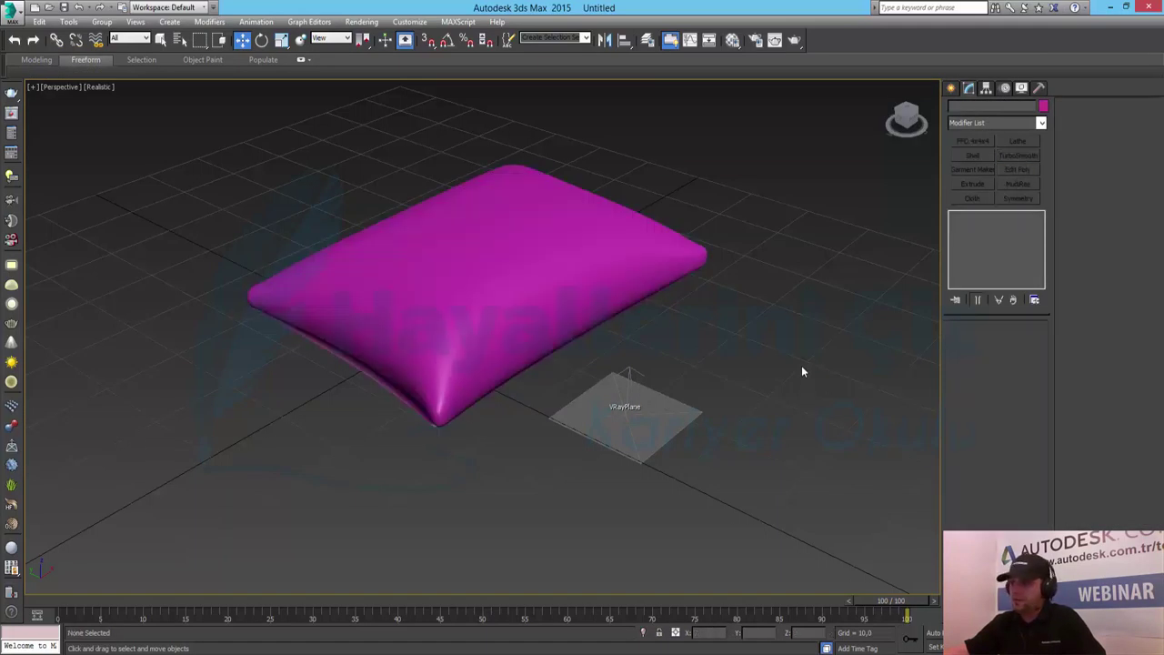
{"action": "left_click", "coordinate": [492, 248]}
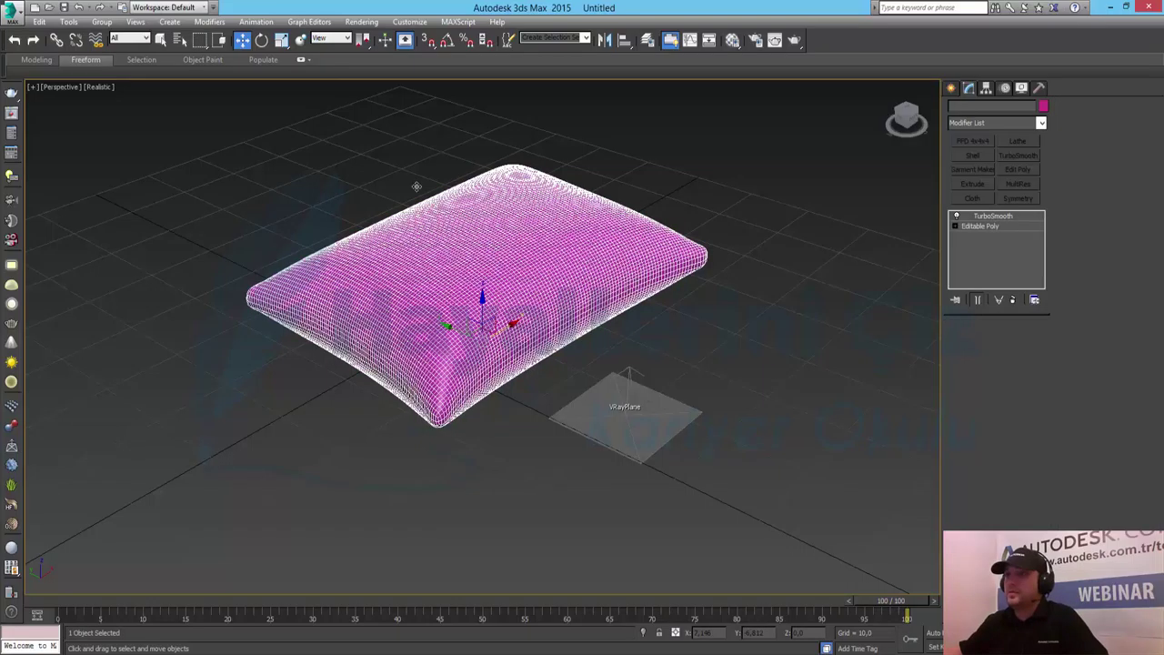
Center the pillow's pivot to the object using Affect Pivot Only.
{"action": "key", "text": "e"}
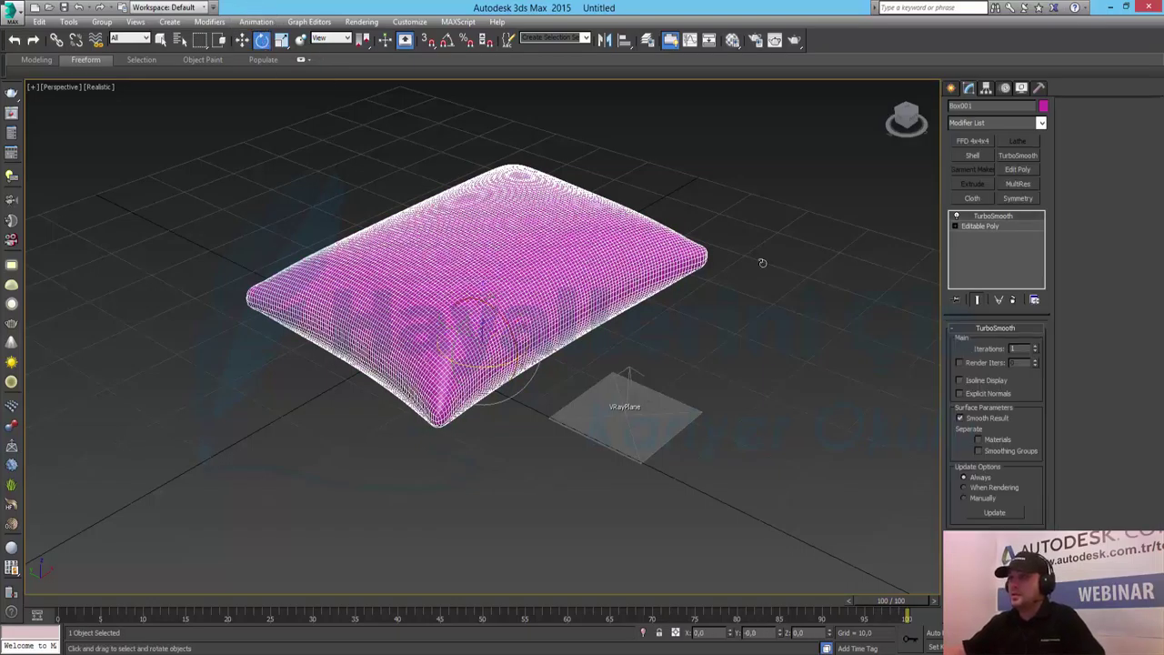
{"action": "left_click", "coordinate": [1020, 89]}
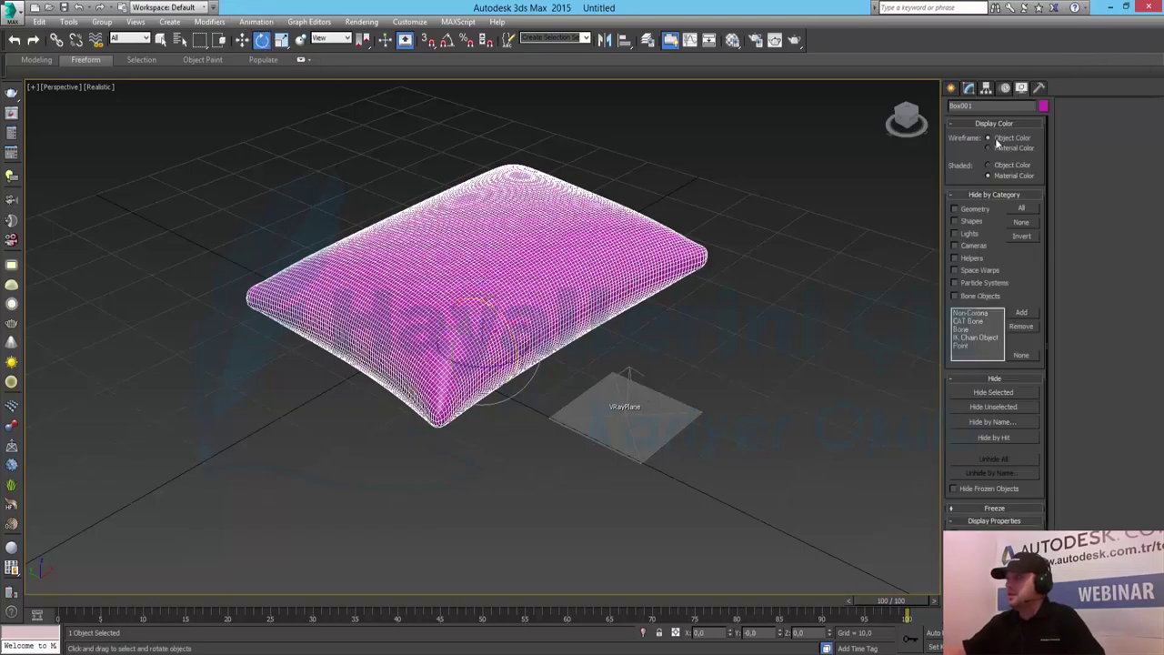
{"action": "left_click", "coordinate": [985, 89]}
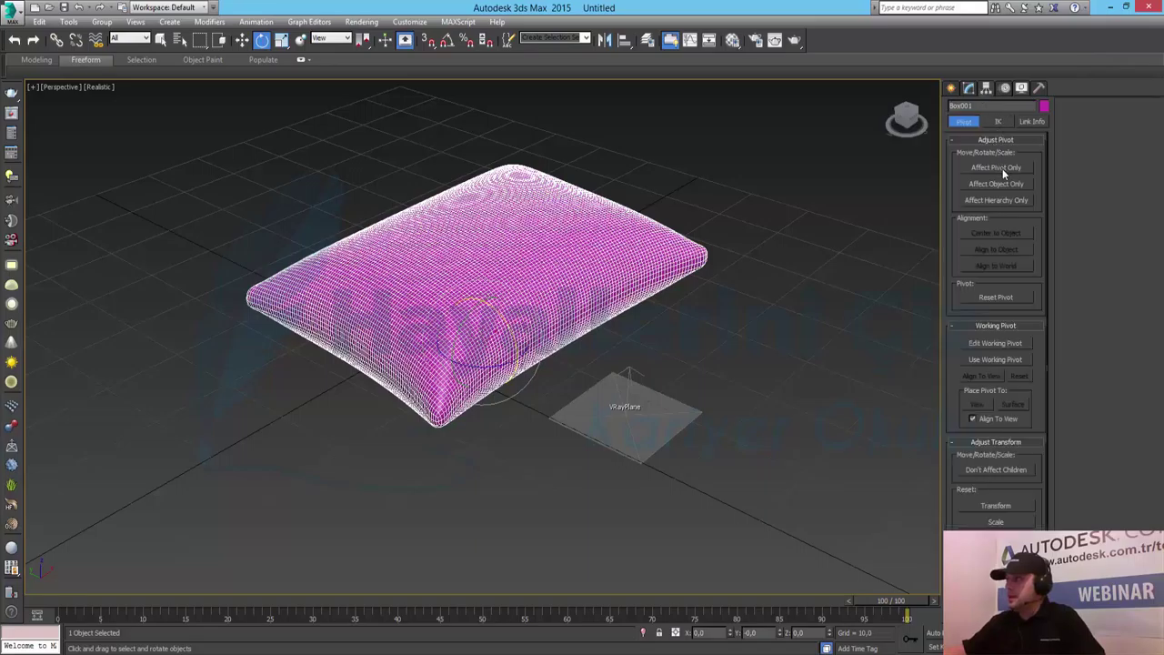
{"action": "left_click", "coordinate": [1002, 168]}
{"action": "left_click", "coordinate": [1003, 232]}
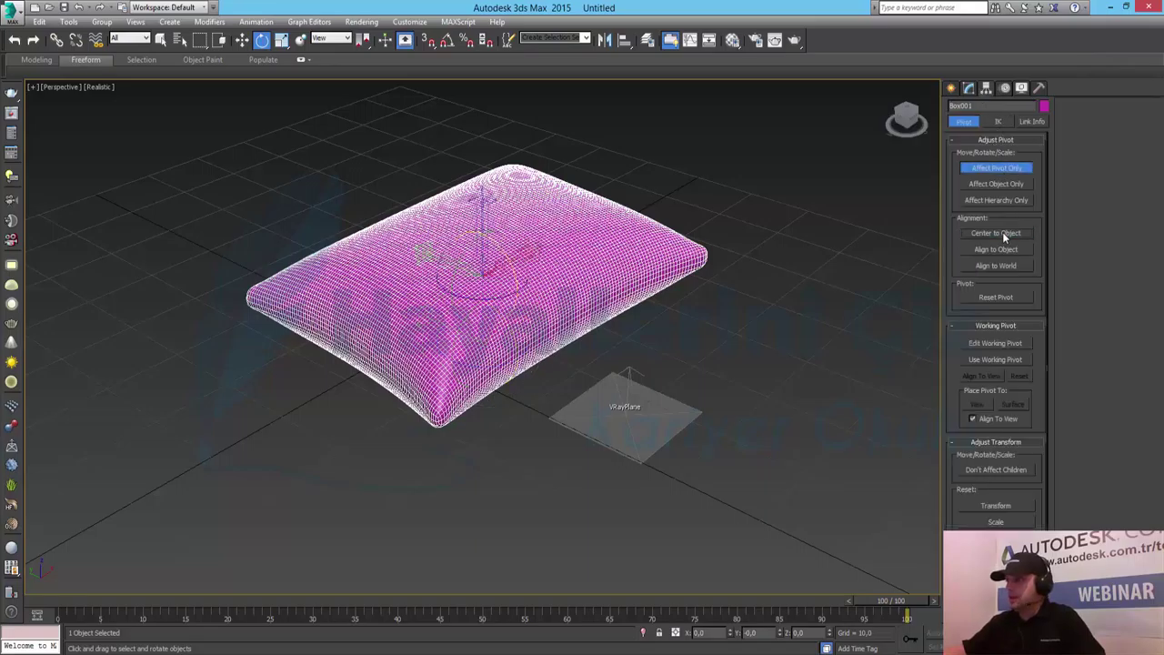
{"action": "left_click", "coordinate": [1002, 169]}
Rotate the pillow into a tilted resting angle.
{"action": "key", "text": "w"}
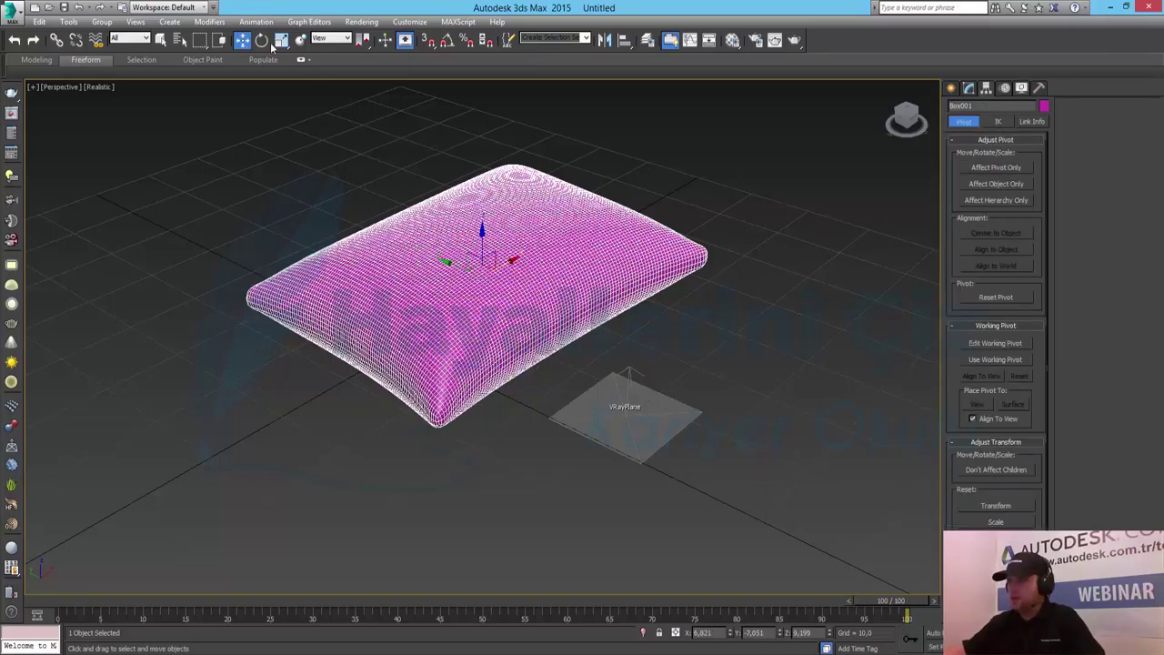
{"action": "left_click", "coordinate": [952, 88]}
{"action": "key", "text": "e"}
{"action": "mouse_move", "coordinate": [511, 260]}
{"action": "left_mouse_down"}
{"action": "mouse_move", "coordinate": [533, 306]}
{"action": "mouse_move", "coordinate": [523, 281]}
{"action": "left_mouse_up"}
{"action": "key", "text": "7"}
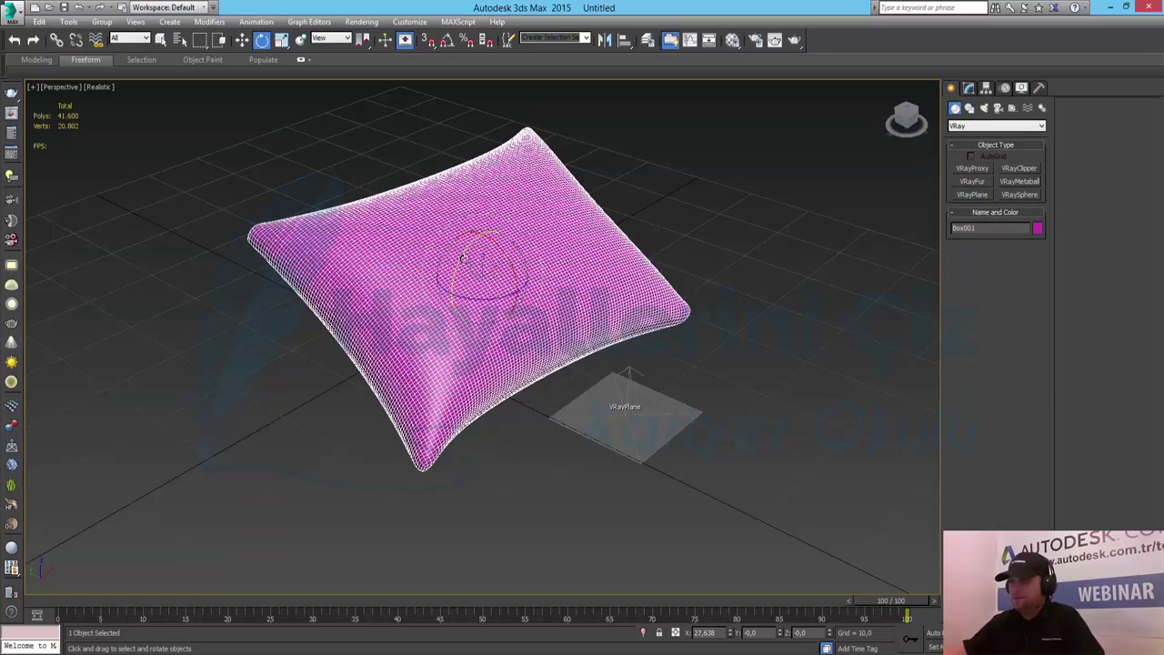
{"action": "key", "text": "w"}
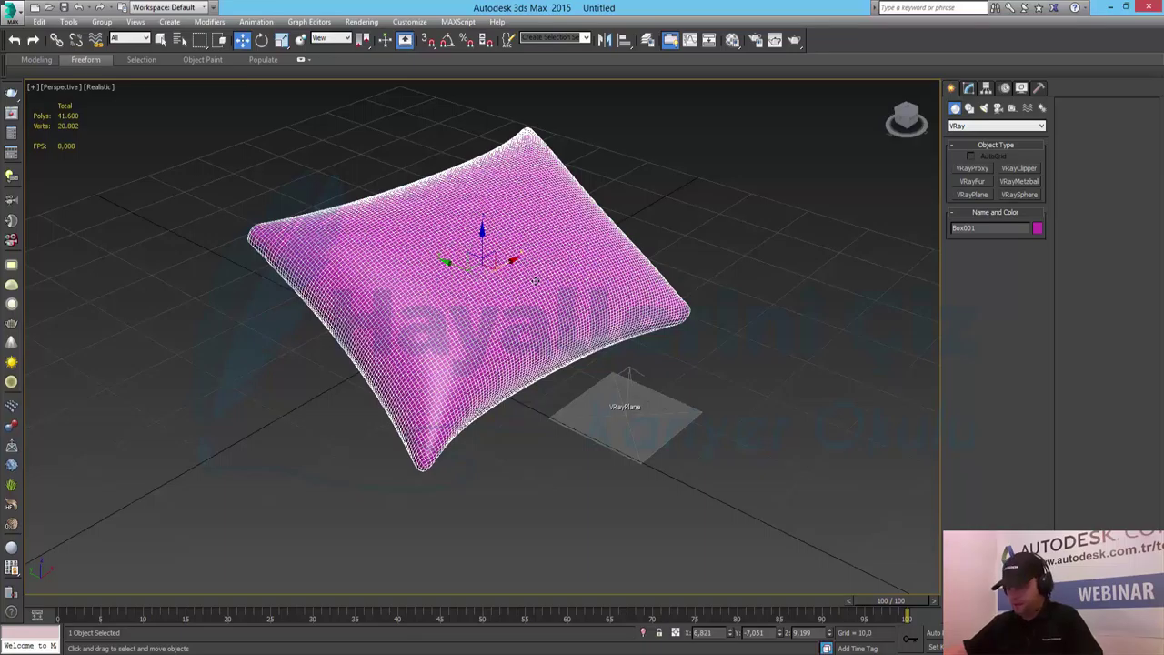
Make the 01 - Default slot a VRayMtl and assign a Bitmap to its Diffuse map.
{"action": "left_click", "coordinate": [733, 39]}
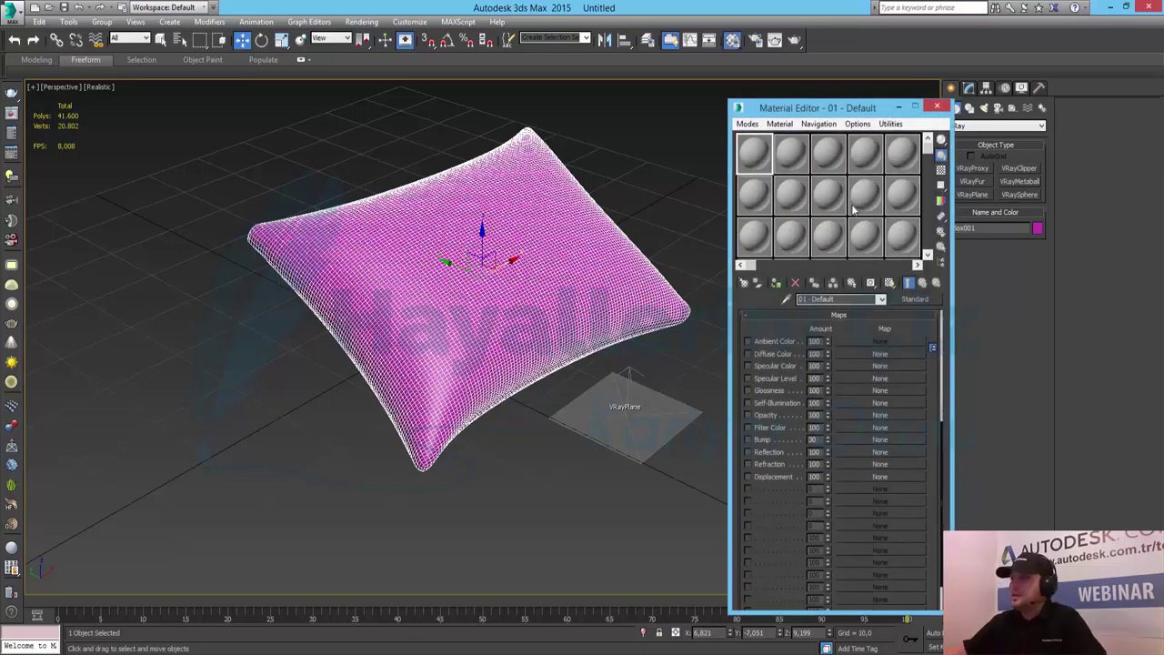
{"action": "left_click", "coordinate": [915, 299]}
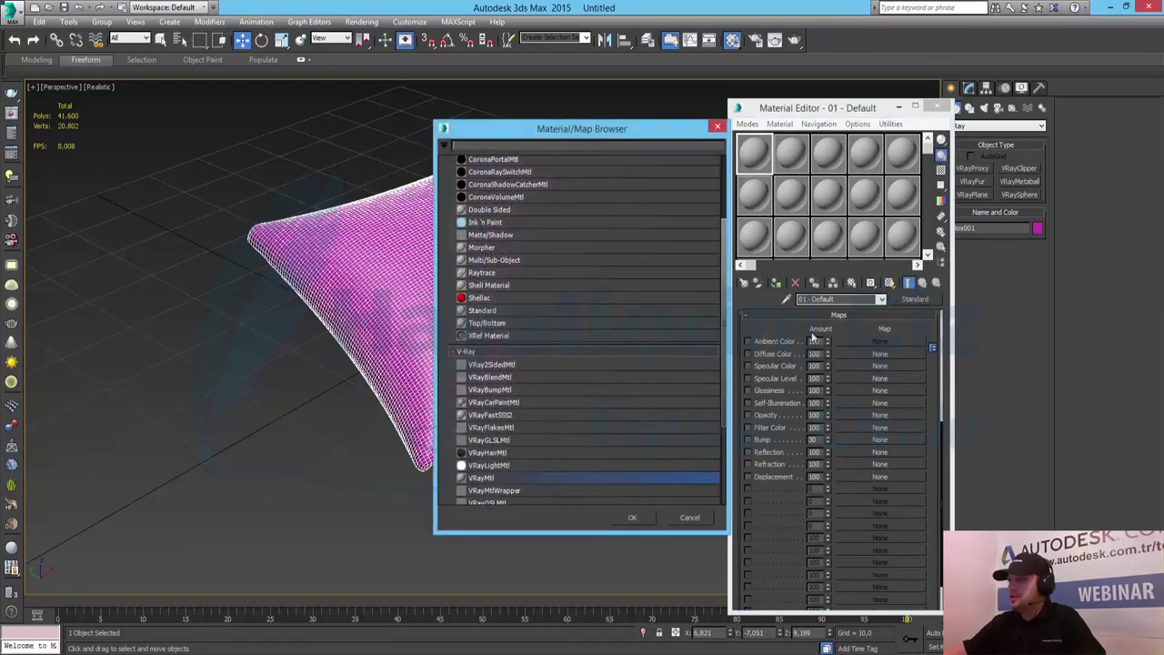
{"action": "double_click", "coordinate": [508, 480]}
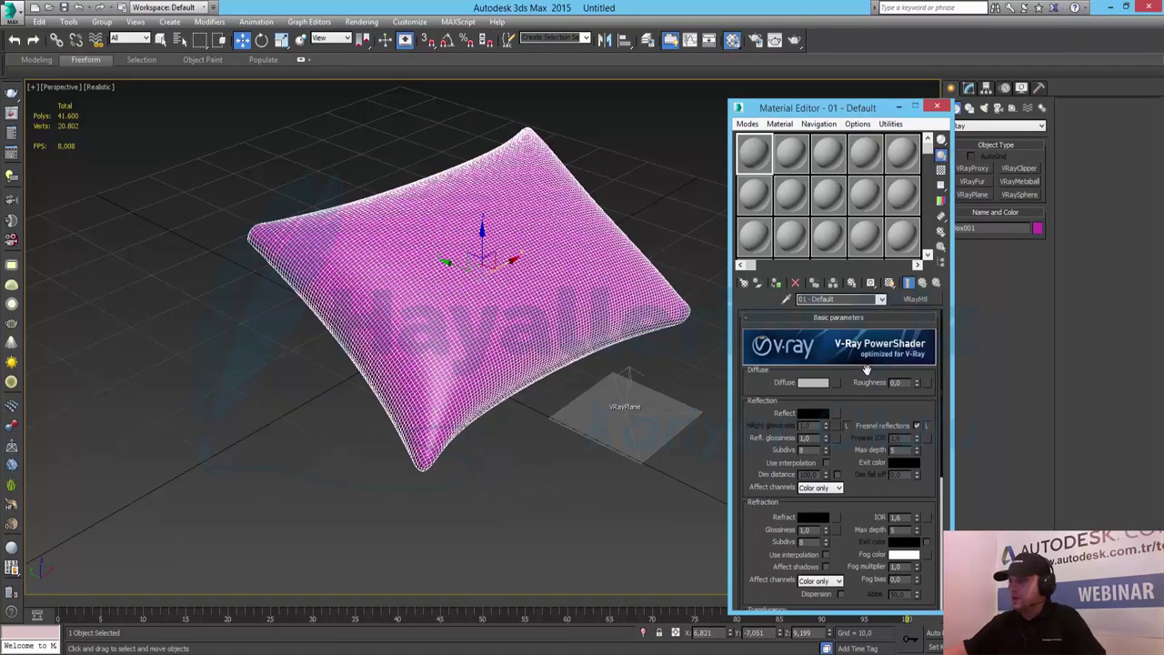
{"action": "left_click", "coordinate": [835, 382]}
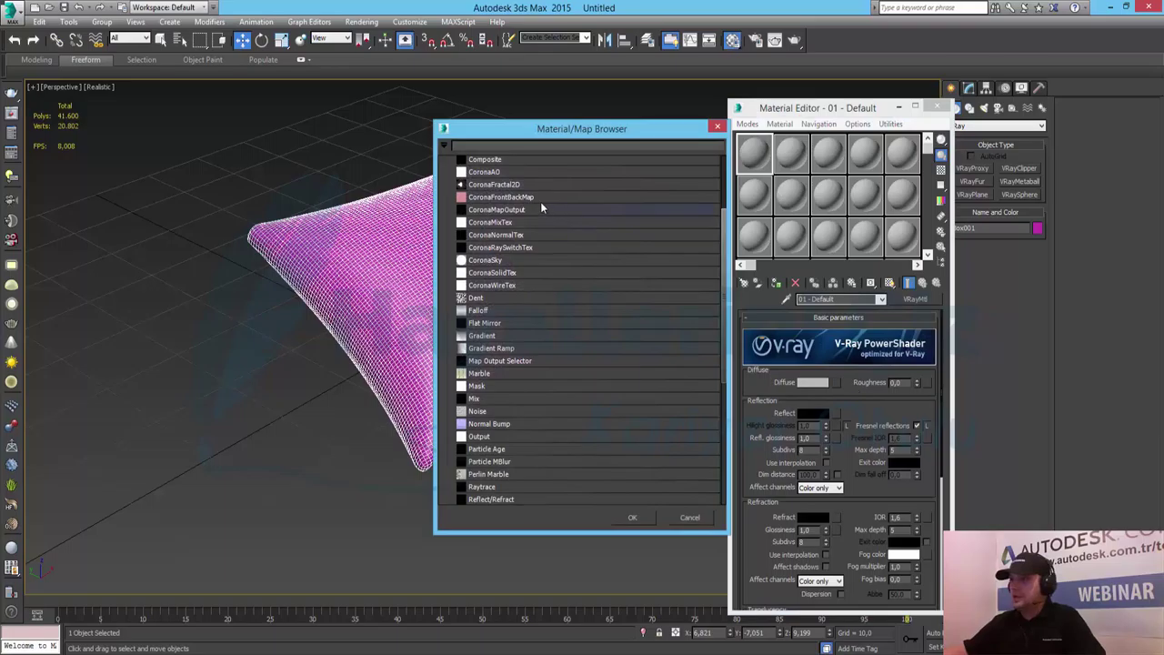
{"action": "scroll", "coordinate": [547, 222], "scroll_direction": "up", "scroll_amount": 3}
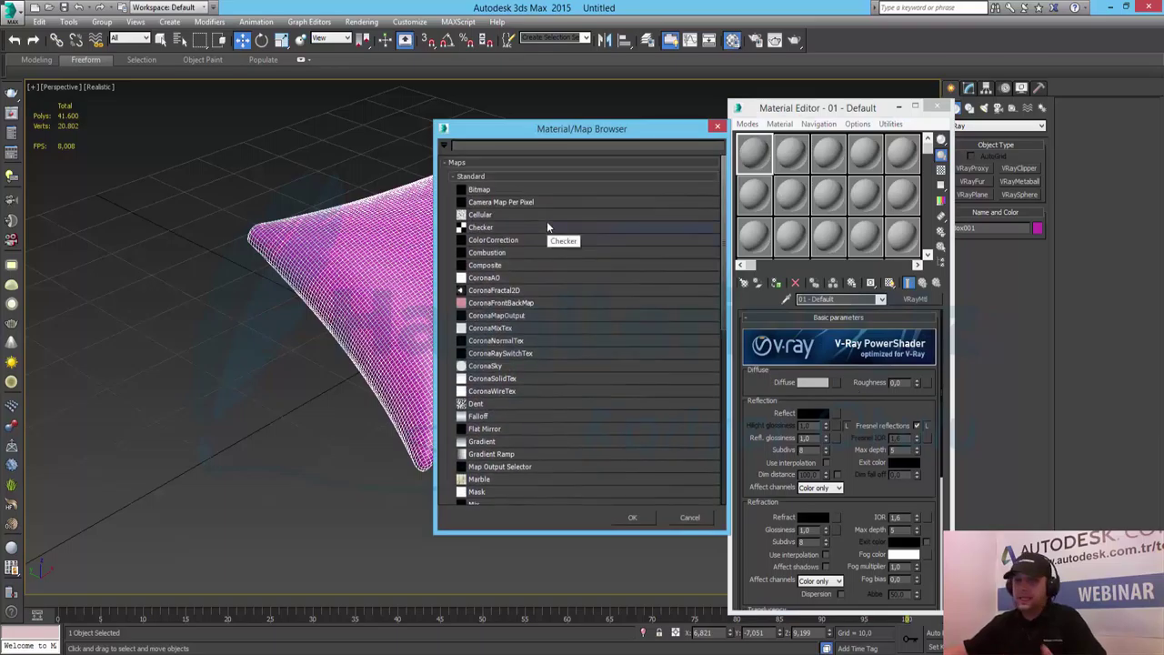
{"action": "double_click", "coordinate": [493, 190]}
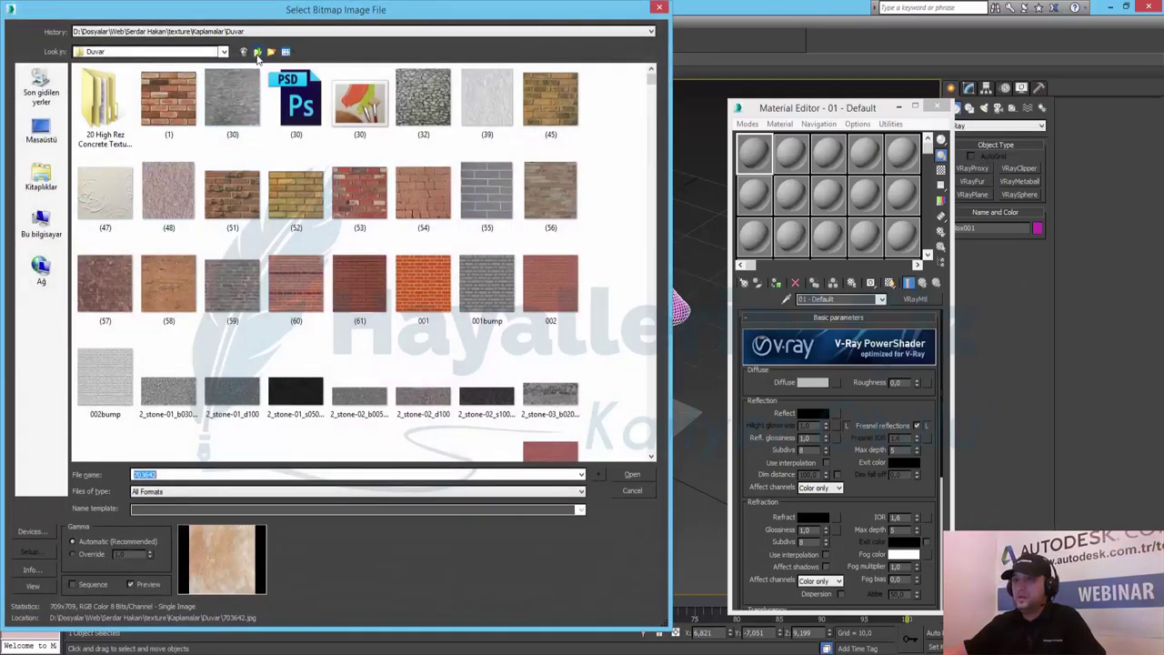
Preview the 100C texture in the Kumas fabric folder.
{"action": "left_click", "coordinate": [257, 52]}
{"action": "double_click", "coordinate": [108, 121]}
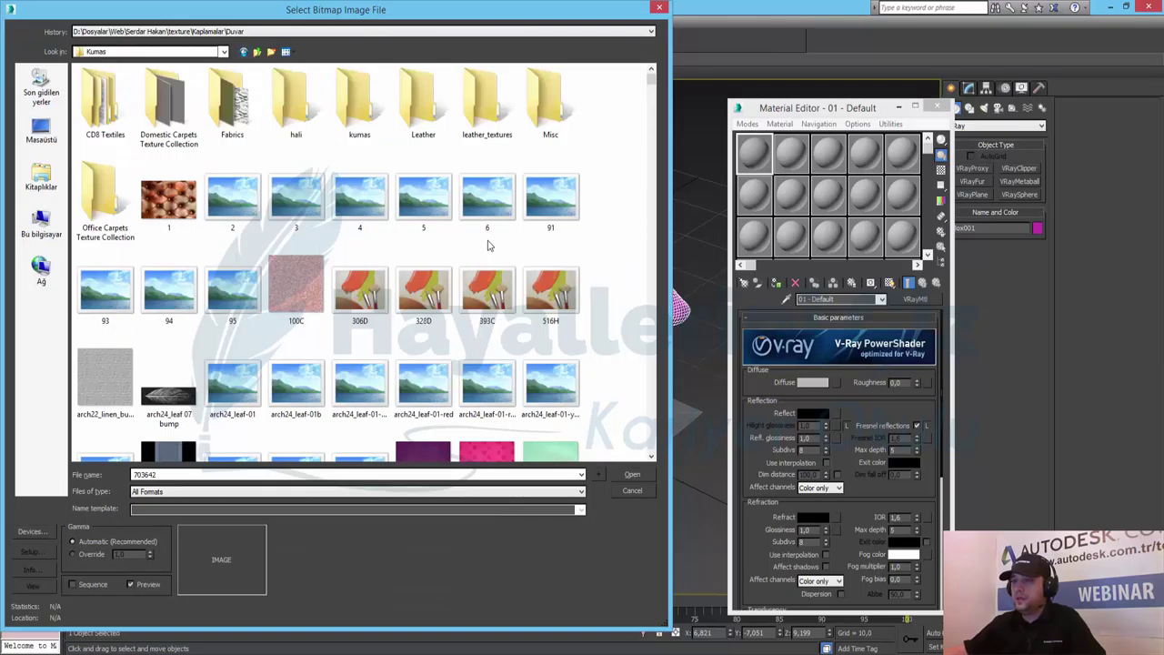
{"action": "left_click", "coordinate": [298, 291]}
{"action": "right_click", "coordinate": [300, 285]}
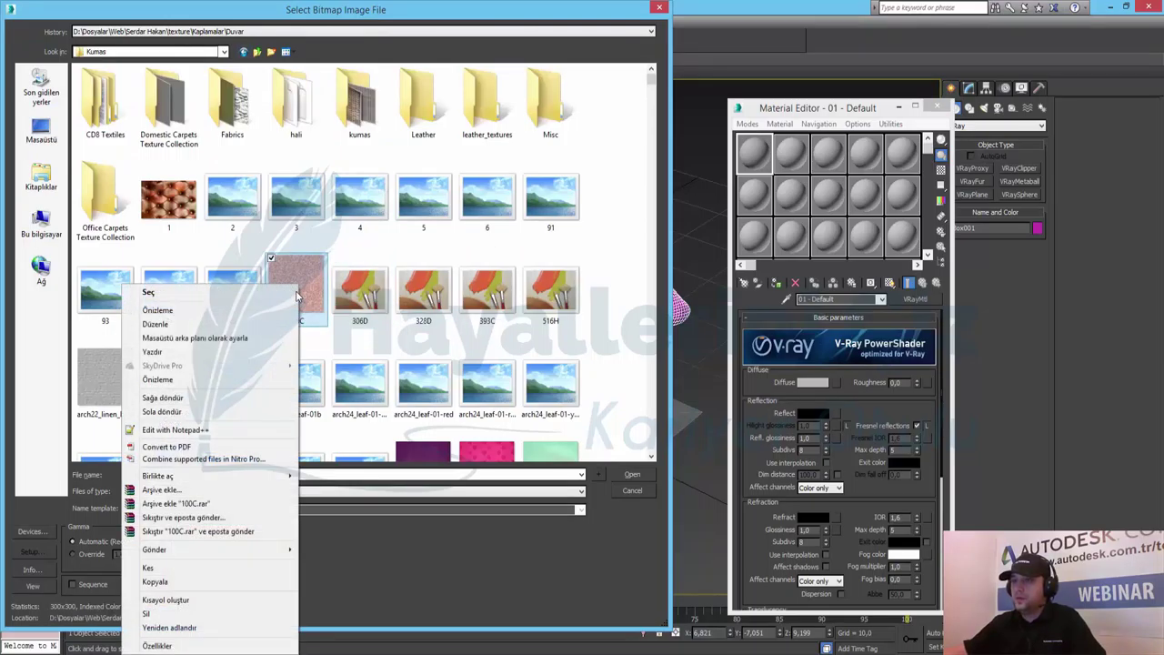
{"action": "left_click", "coordinate": [230, 311]}
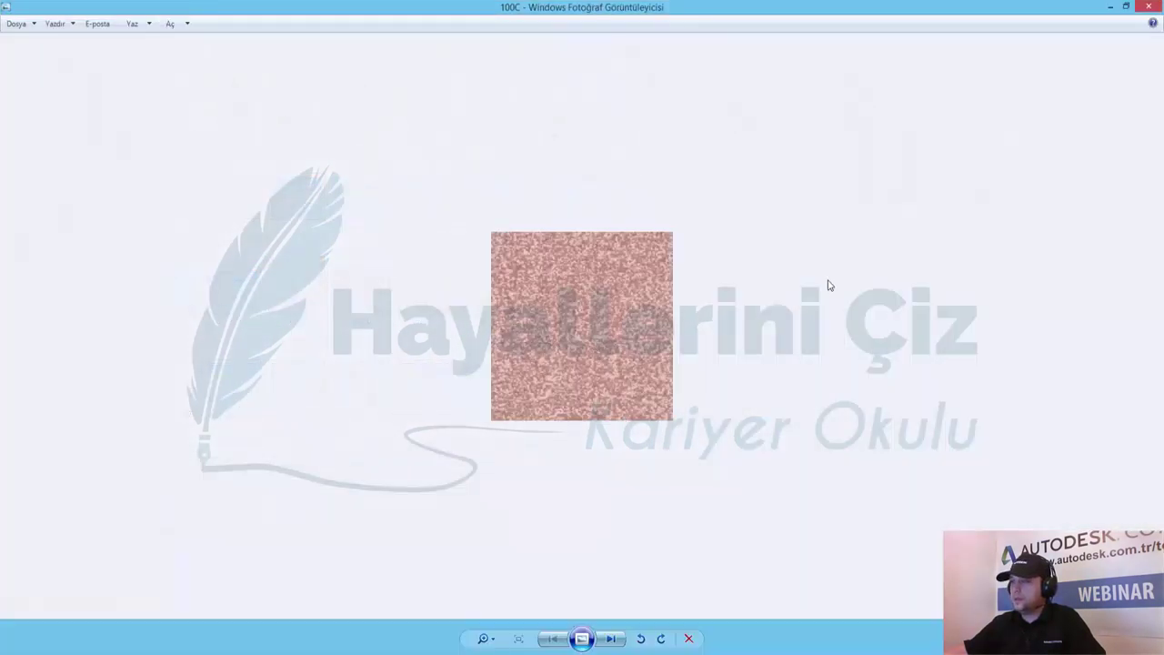
{"action": "key", "text": "alt+F4"}
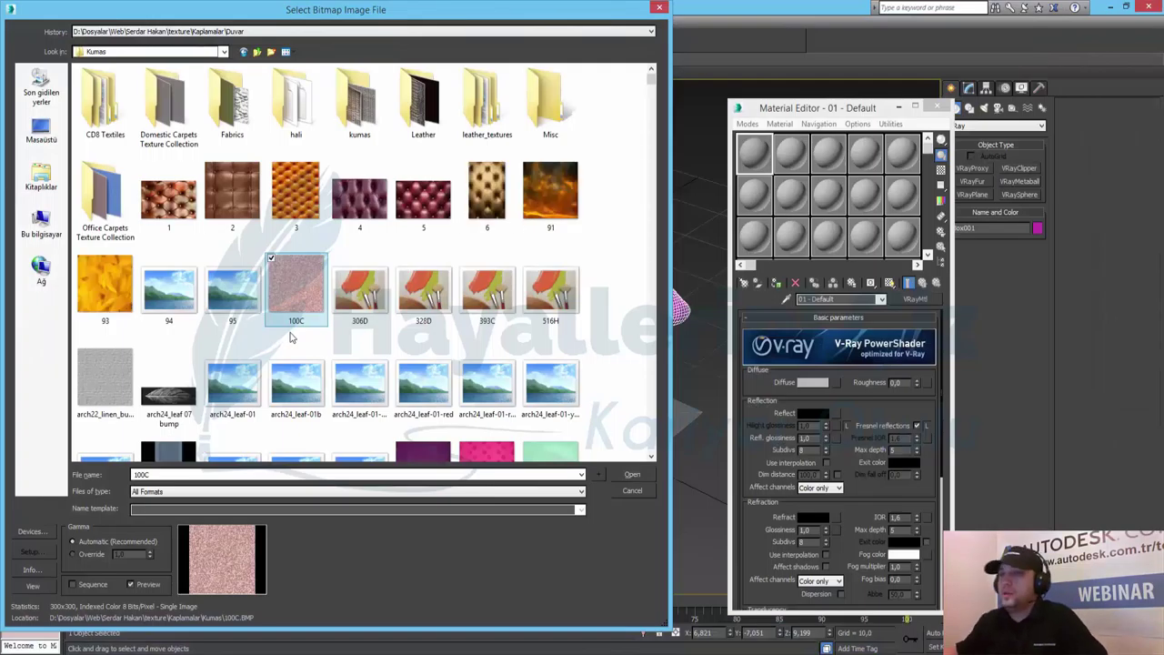
Preview the Carpet_19 texture at full size, then open the Fabrics folder.
{"action": "scroll", "coordinate": [302, 253], "scroll_direction": "down", "scroll_amount": 1}
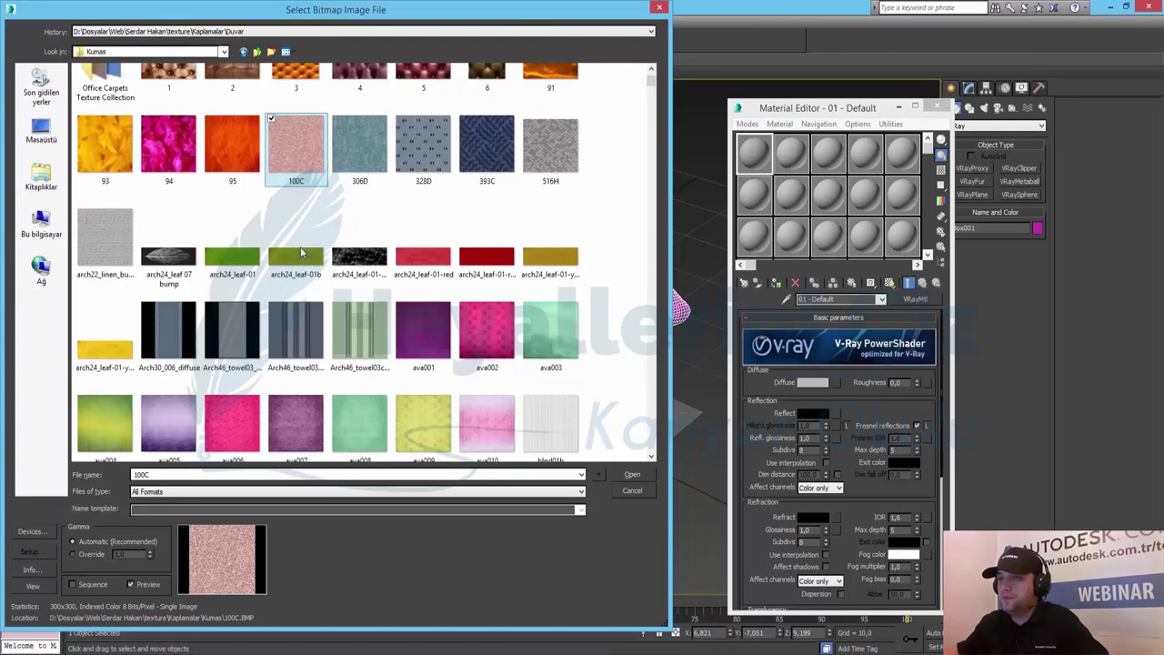
{"action": "scroll", "coordinate": [302, 253], "scroll_direction": "down", "scroll_amount": 3}
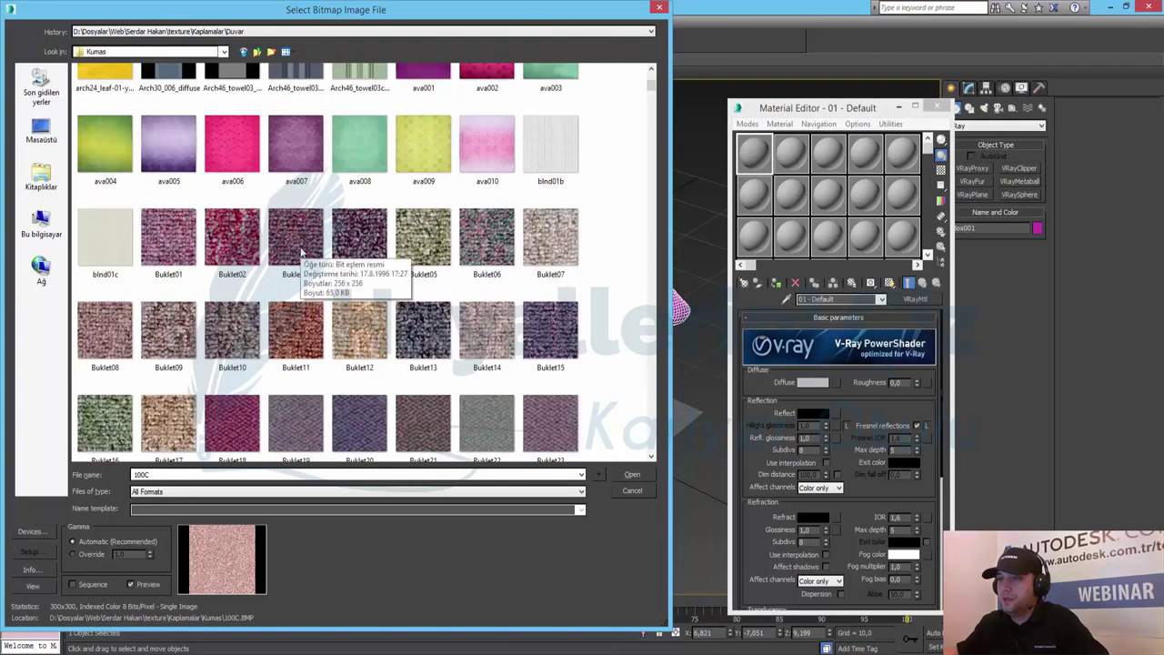
{"action": "scroll", "coordinate": [302, 253], "scroll_direction": "down", "scroll_amount": 5}
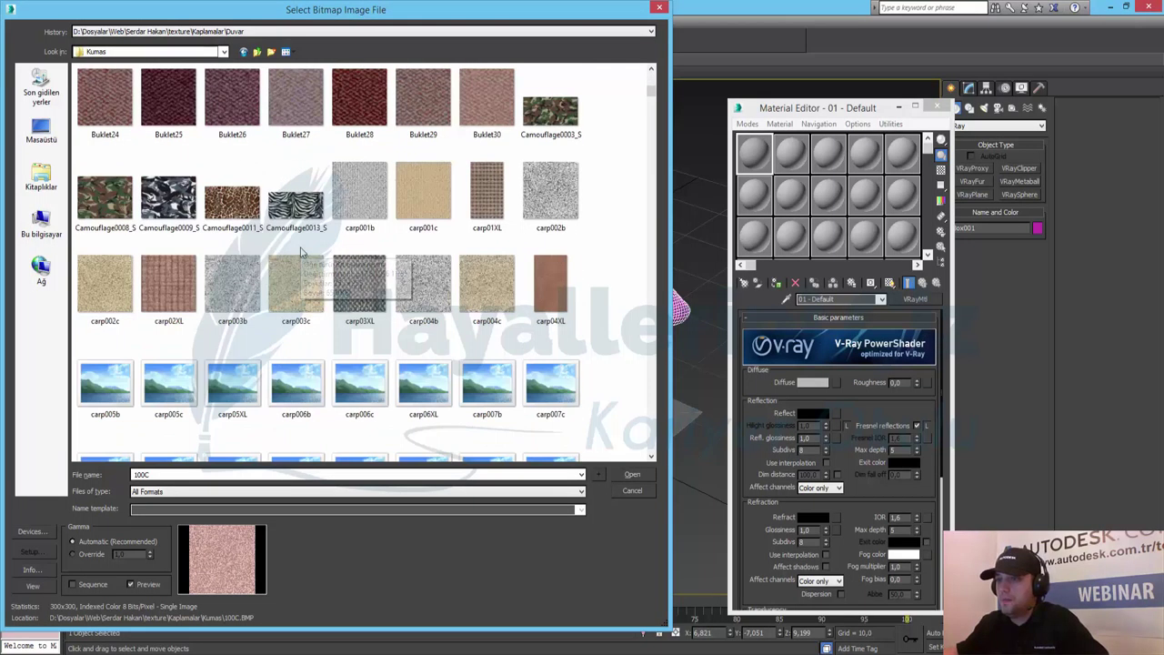
{"action": "scroll", "coordinate": [302, 252], "scroll_direction": "down", "scroll_amount": 1}
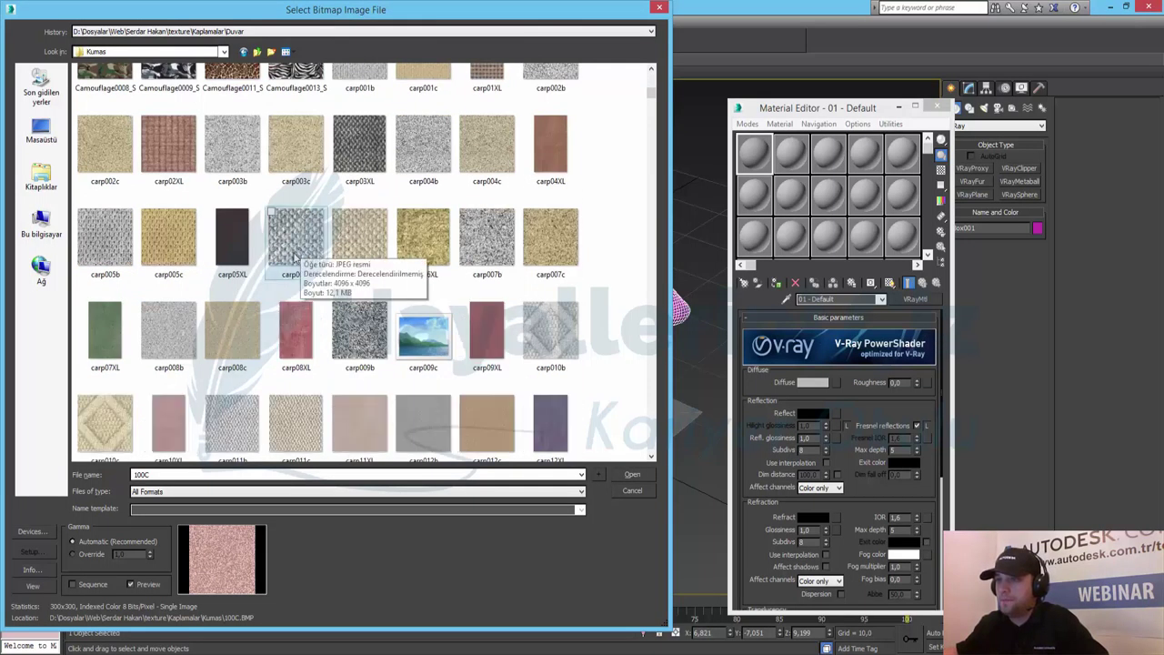
{"action": "scroll", "coordinate": [294, 258], "scroll_direction": "down", "scroll_amount": 5}
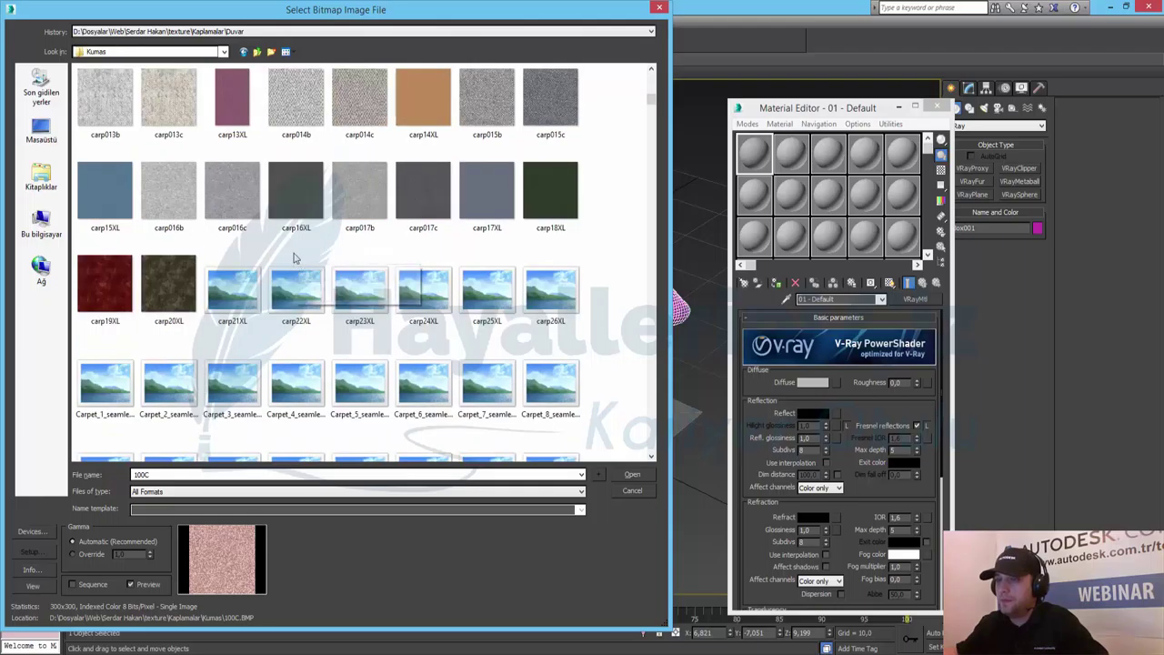
{"action": "scroll", "coordinate": [294, 257], "scroll_direction": "down", "scroll_amount": 3}
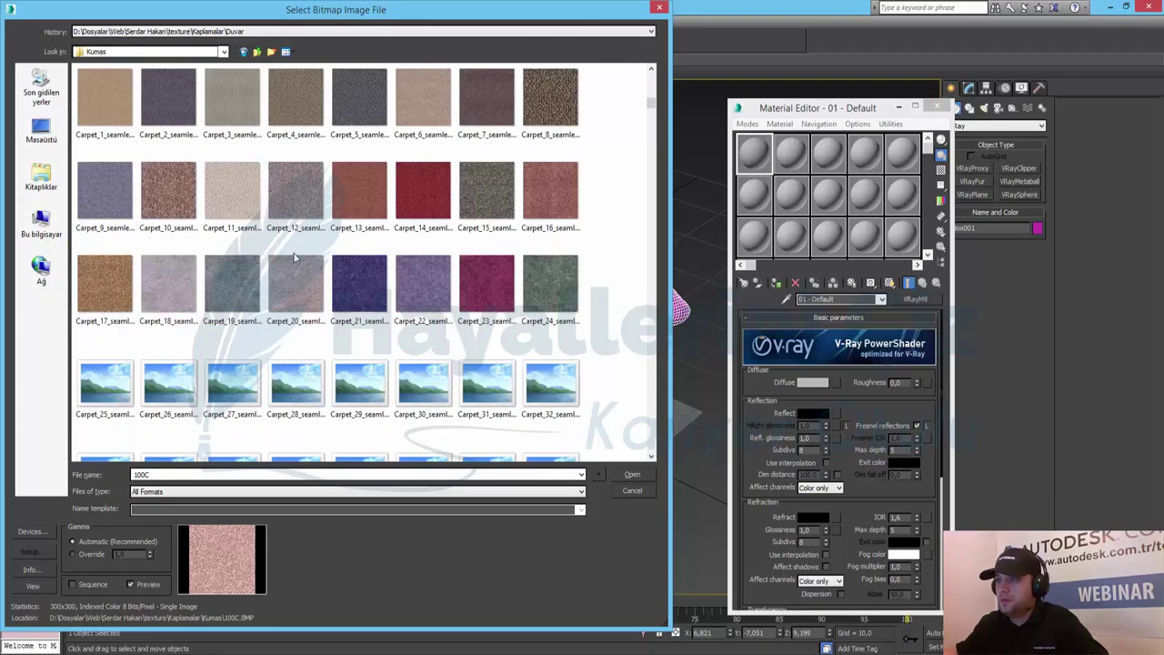
{"action": "right_click", "coordinate": [235, 306]}
{"action": "left_click", "coordinate": [161, 289]}
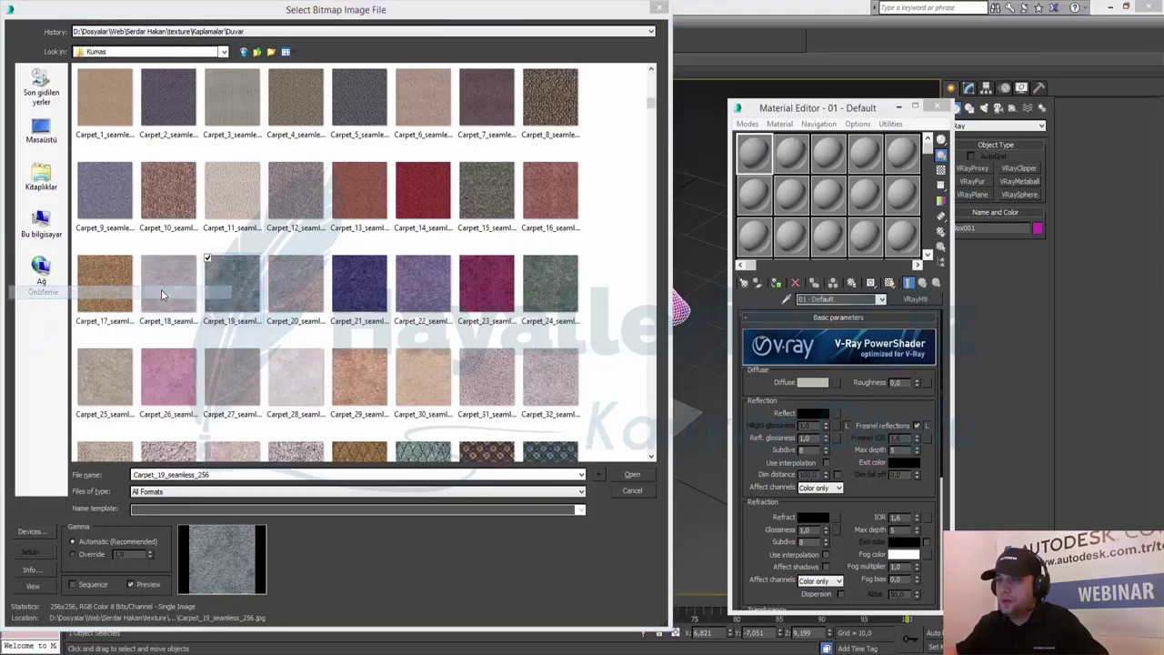
{"action": "key", "text": "alt+F4"}
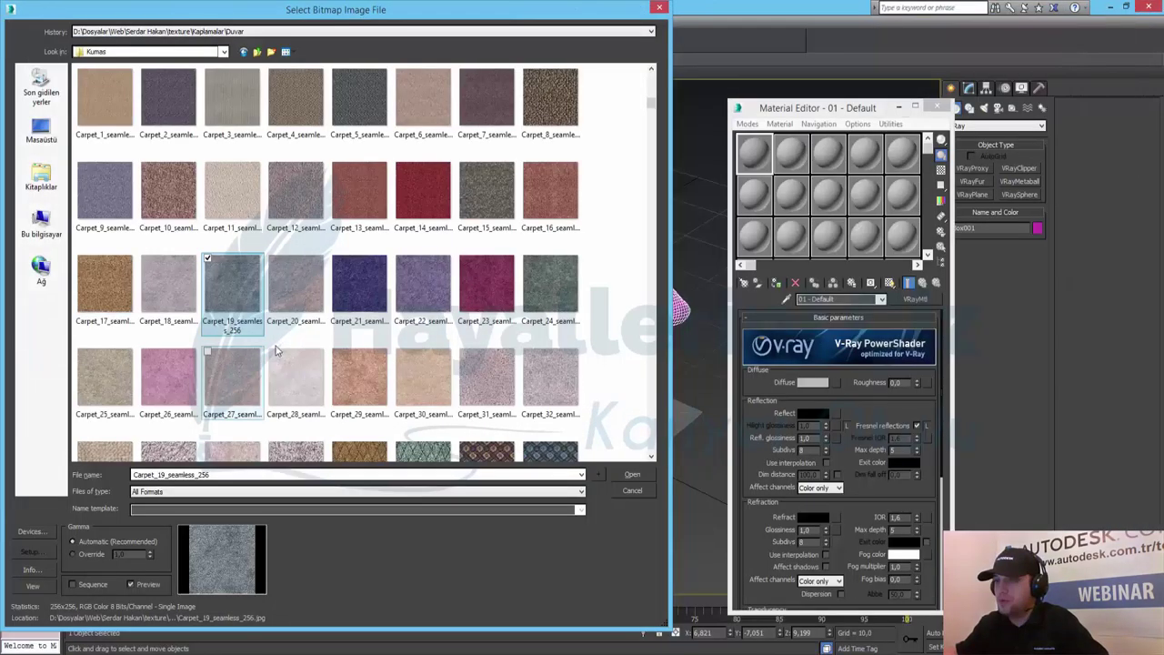
{"action": "scroll", "coordinate": [308, 349], "scroll_direction": "up", "scroll_amount": 10}
{"action": "scroll", "coordinate": [308, 348], "scroll_direction": "up", "scroll_amount": 5}
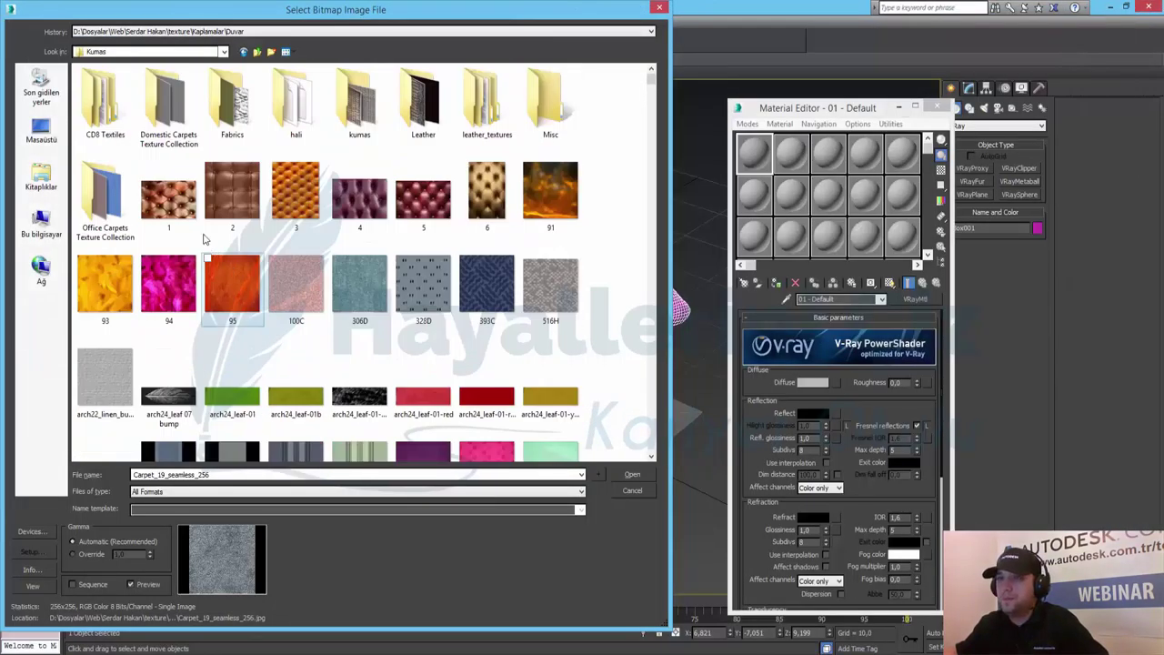
{"action": "double_click", "coordinate": [244, 118]}
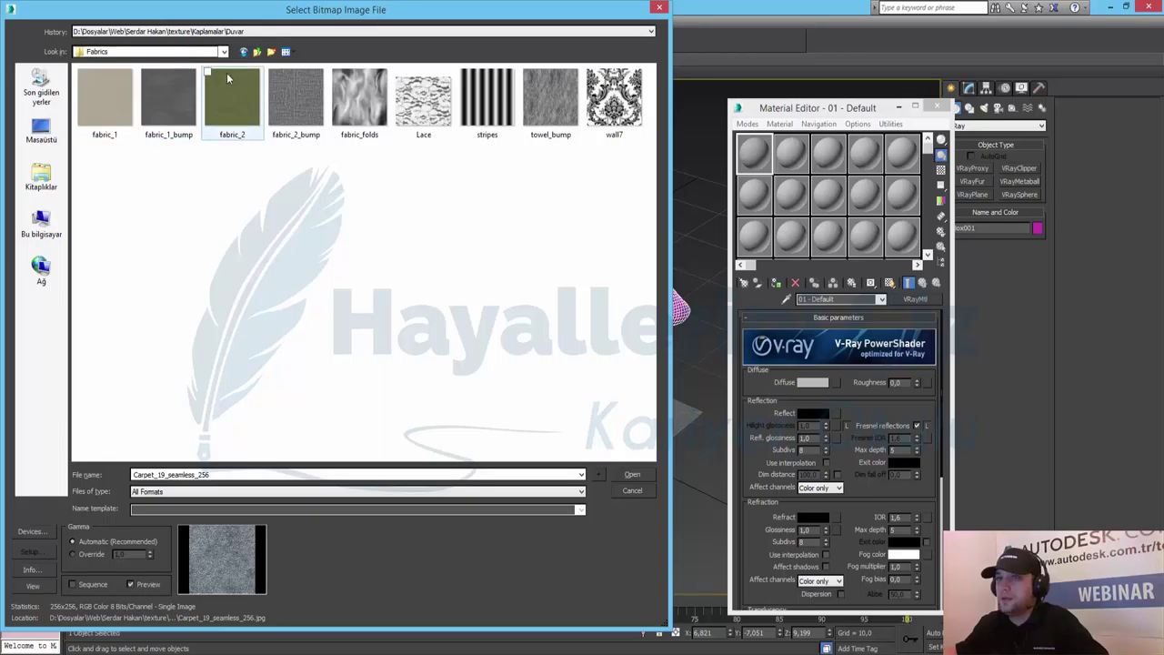
Browse to the CD8 Textiles > Textures folder.
{"action": "left_click", "coordinate": [256, 53]}
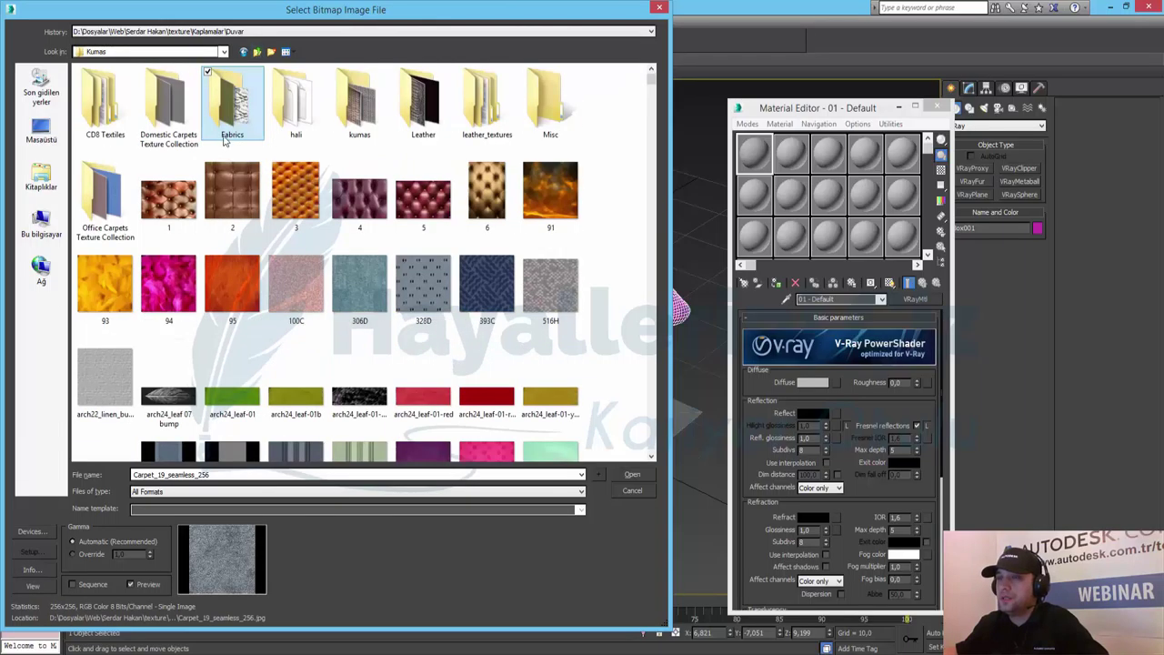
{"action": "double_click", "coordinate": [105, 102]}
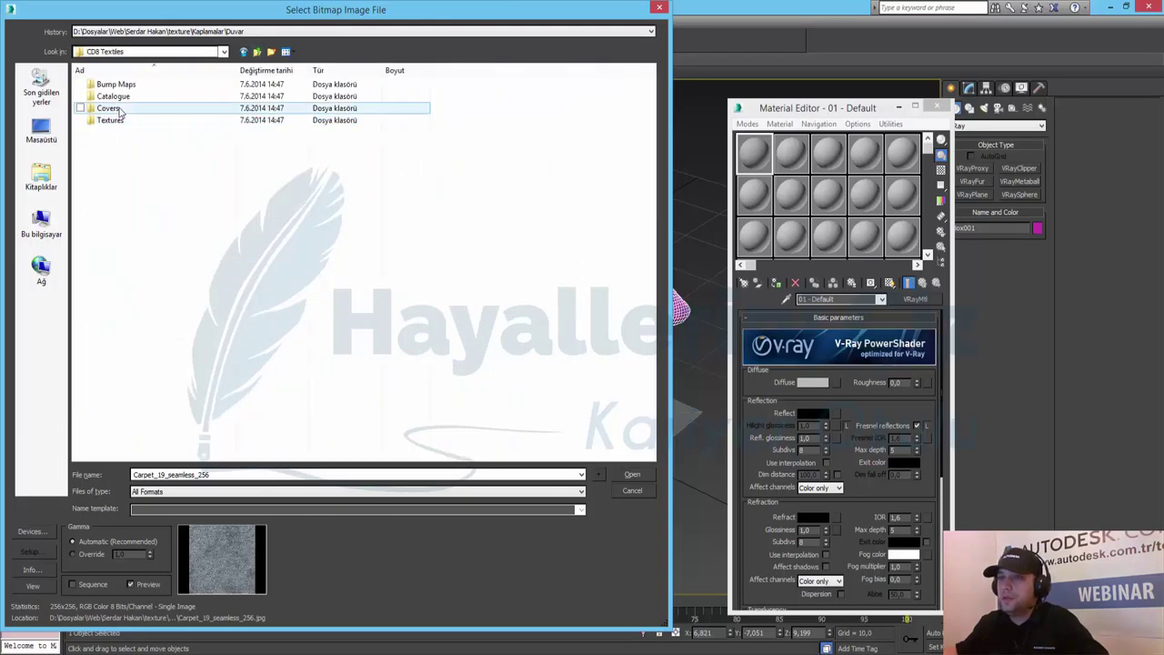
{"action": "double_click", "coordinate": [110, 120]}
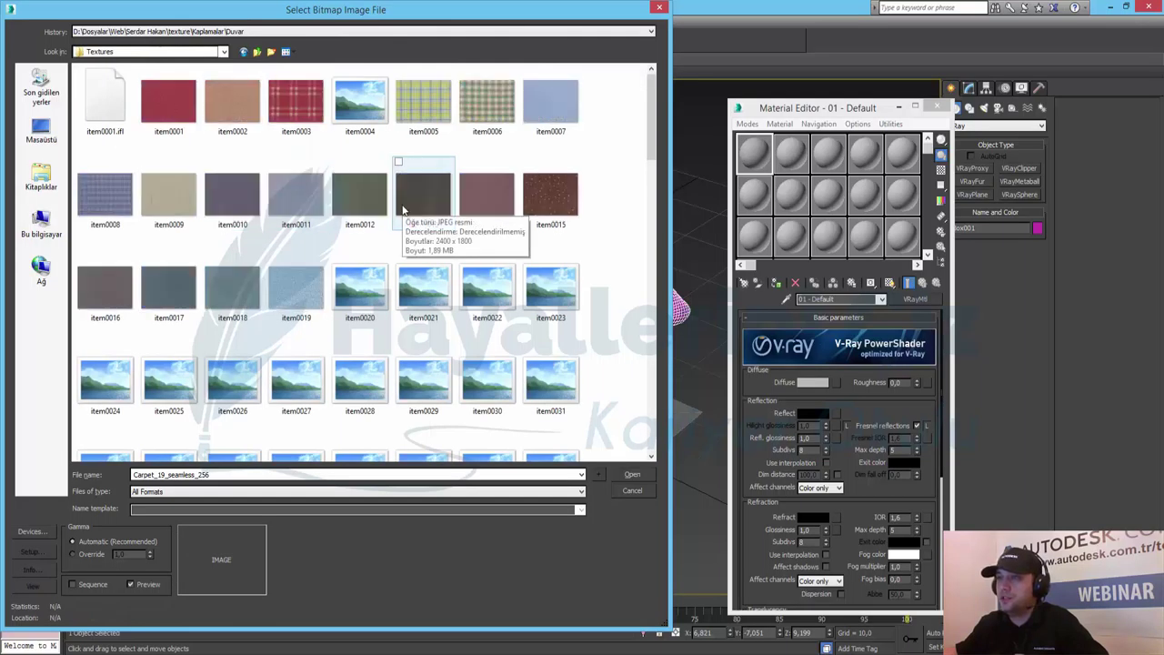
{"action": "scroll", "coordinate": [412, 228], "scroll_direction": "down", "scroll_amount": 2}
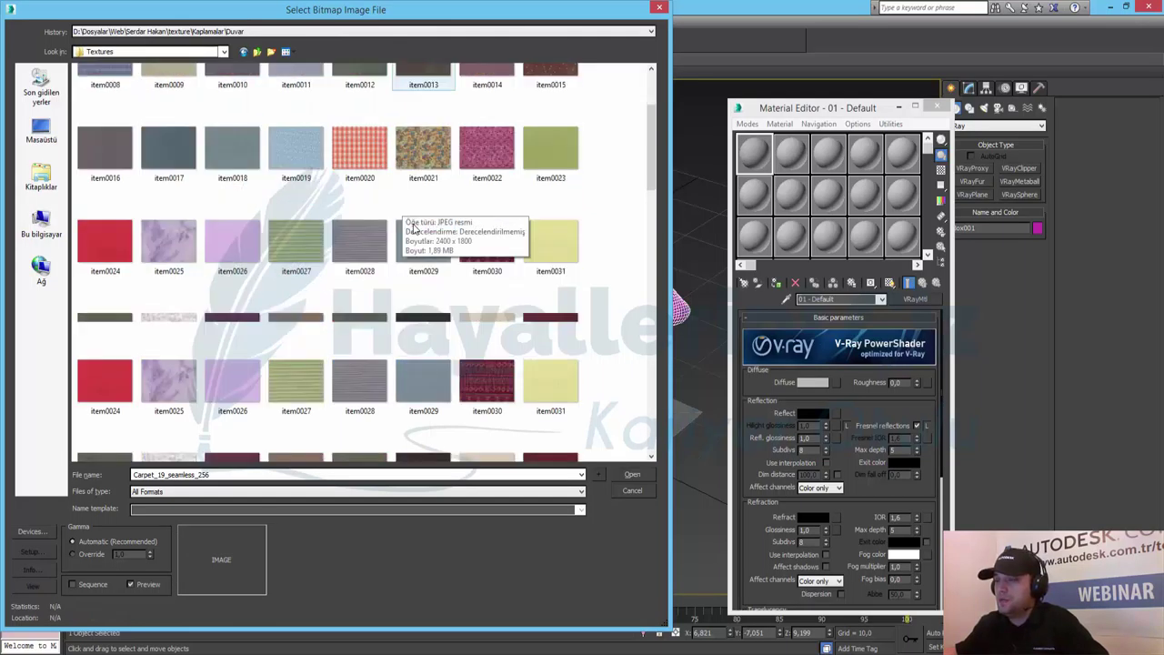
{"action": "scroll", "coordinate": [413, 228], "scroll_direction": "down", "scroll_amount": 2}
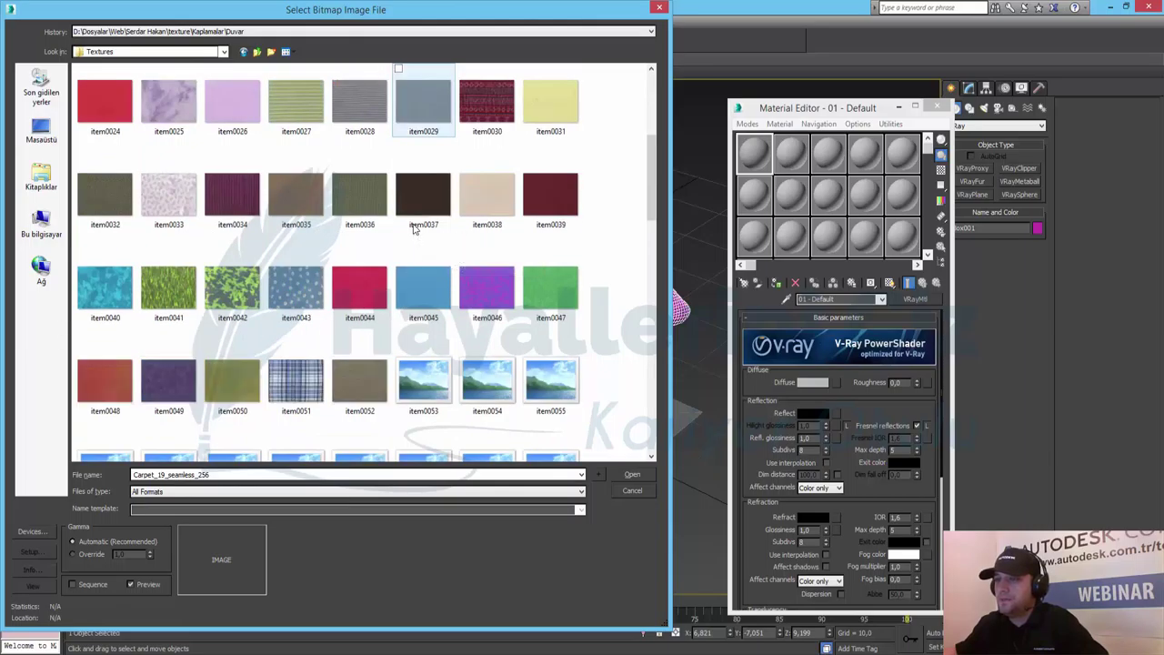
{"action": "scroll", "coordinate": [414, 227], "scroll_direction": "down", "scroll_amount": 3}
{"action": "scroll", "coordinate": [414, 228], "scroll_direction": "down", "scroll_amount": 2}
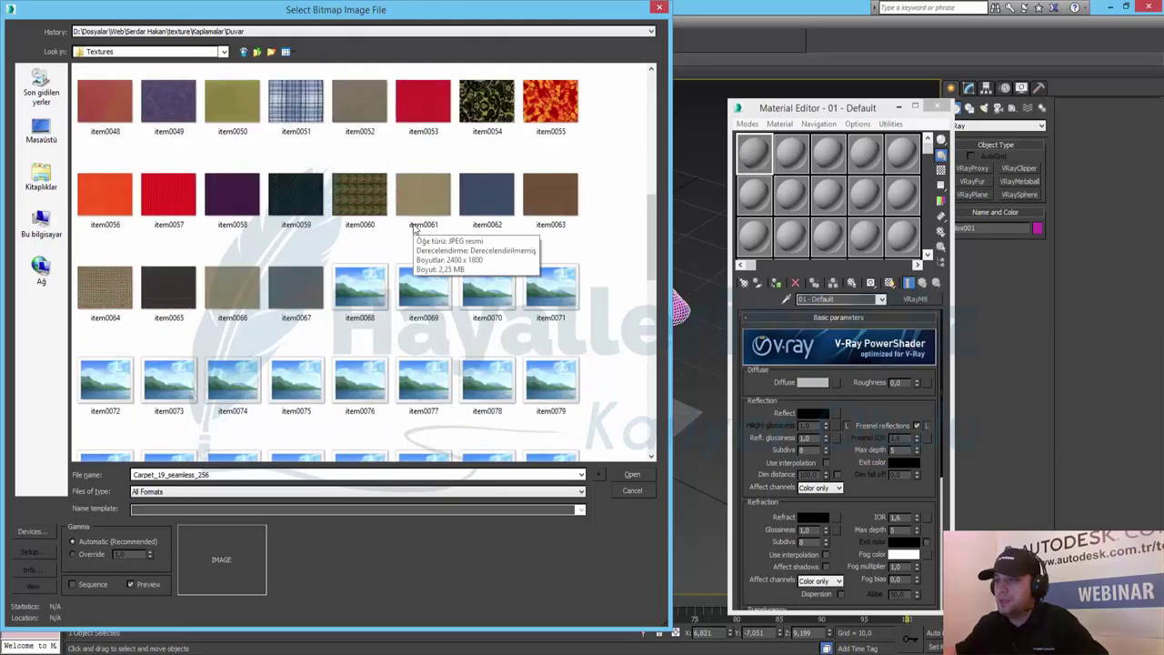
{"action": "scroll", "coordinate": [414, 227], "scroll_direction": "down", "scroll_amount": 3}
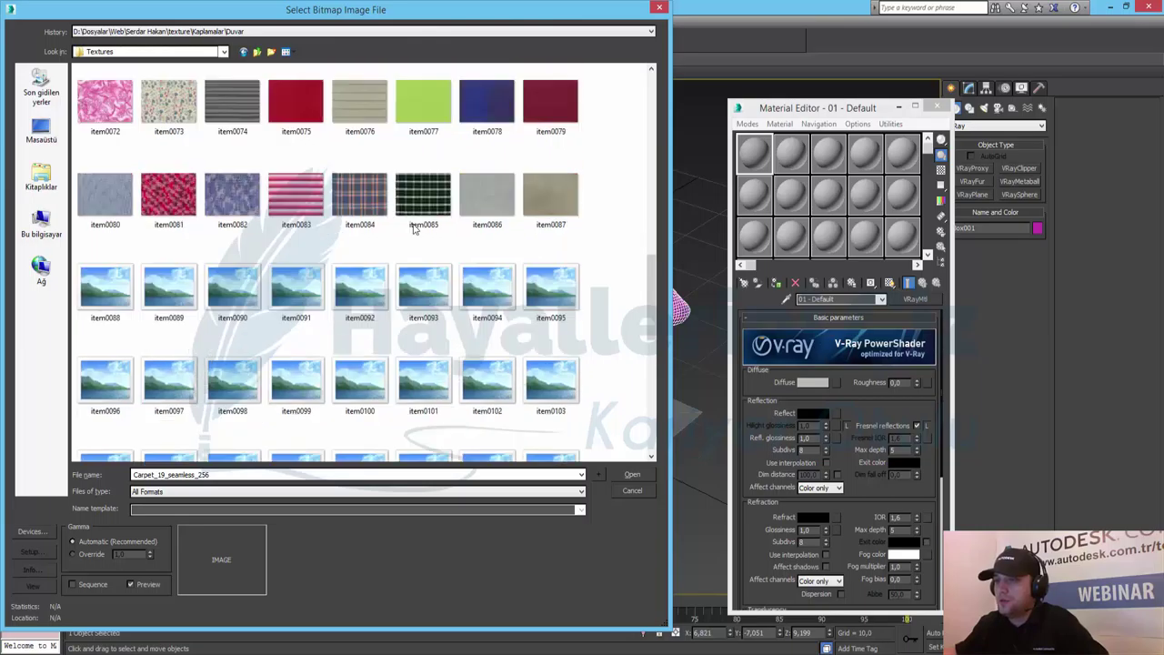
{"action": "scroll", "coordinate": [414, 228], "scroll_direction": "down", "scroll_amount": 2}
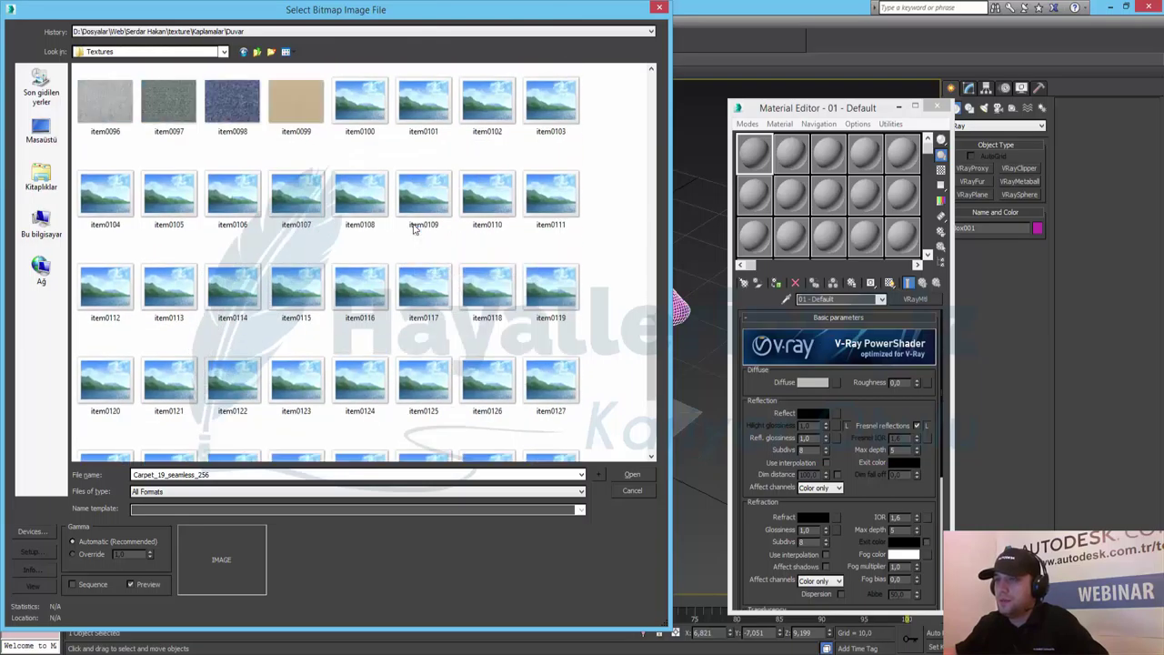
Compare item0096 and item0097 previews, then load item0097.jpg as the diffuse texture.
{"action": "right_click", "coordinate": [104, 229]}
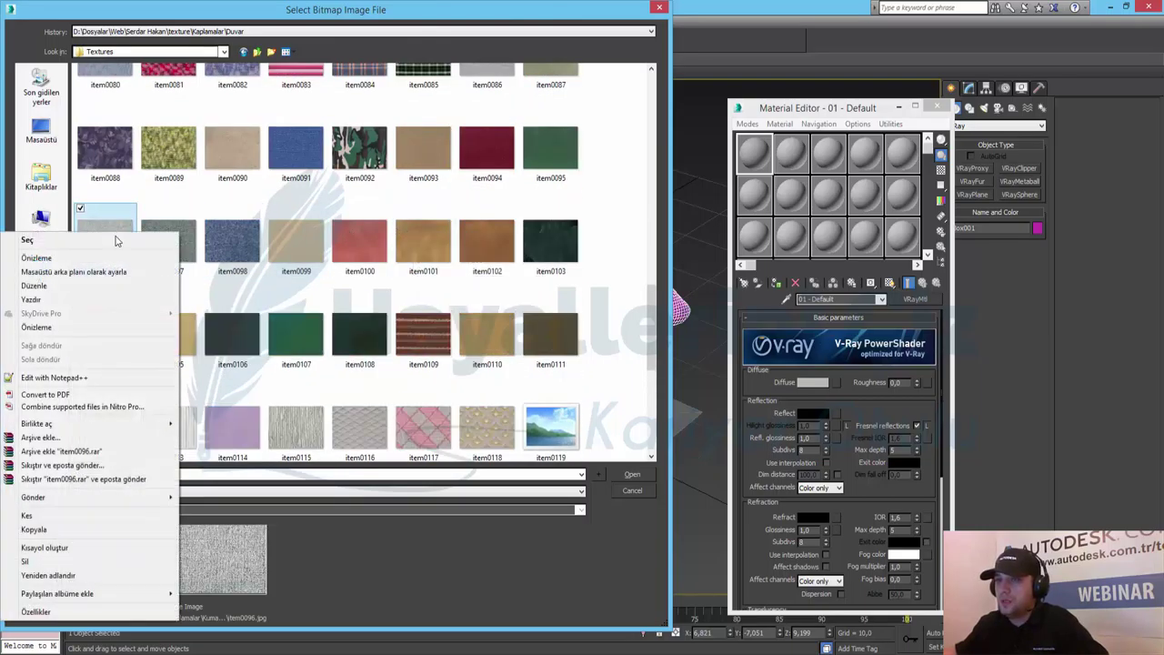
{"action": "left_click", "coordinate": [98, 259]}
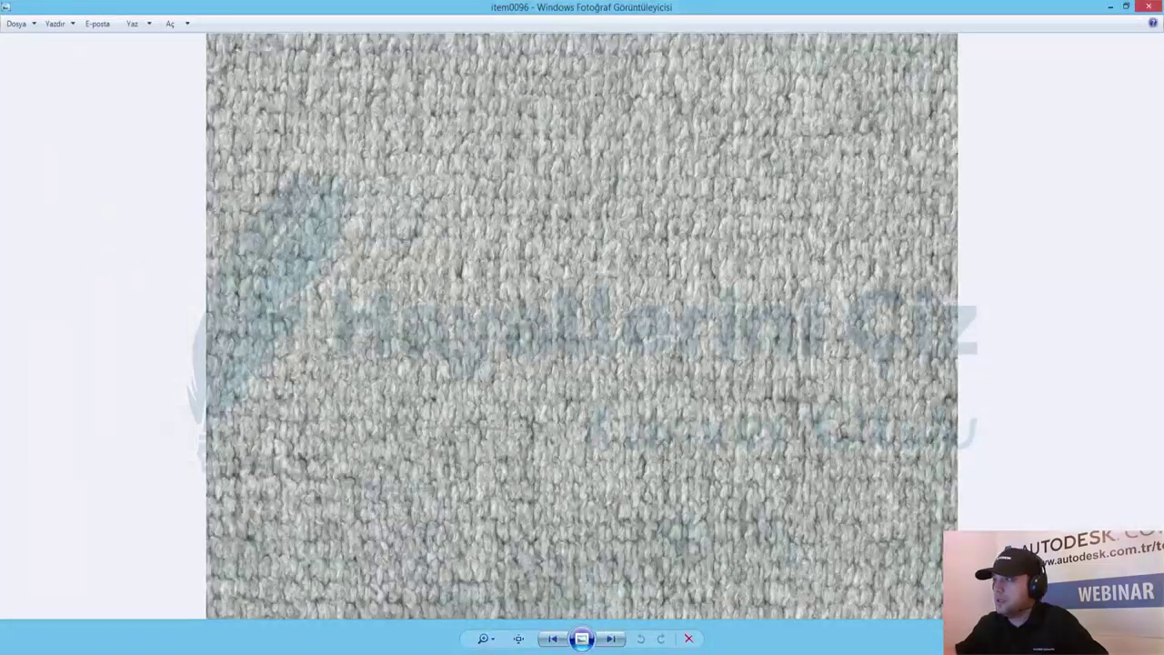
{"action": "left_click", "coordinate": [1149, 6]}
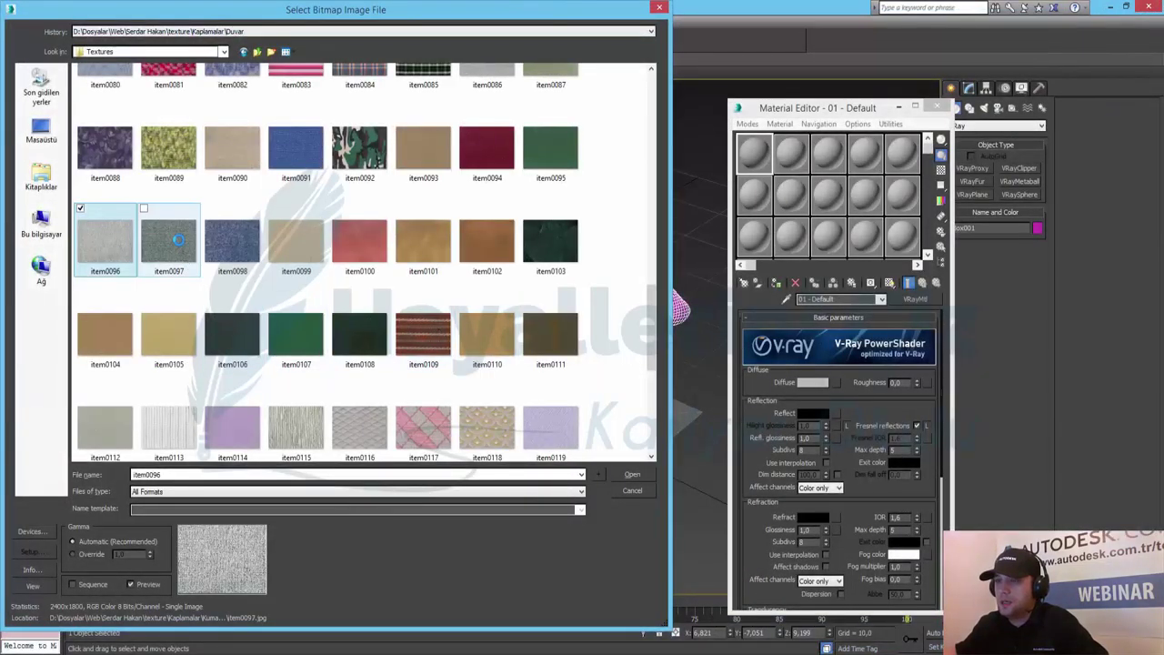
{"action": "right_click", "coordinate": [178, 241]}
{"action": "left_click", "coordinate": [123, 262]}
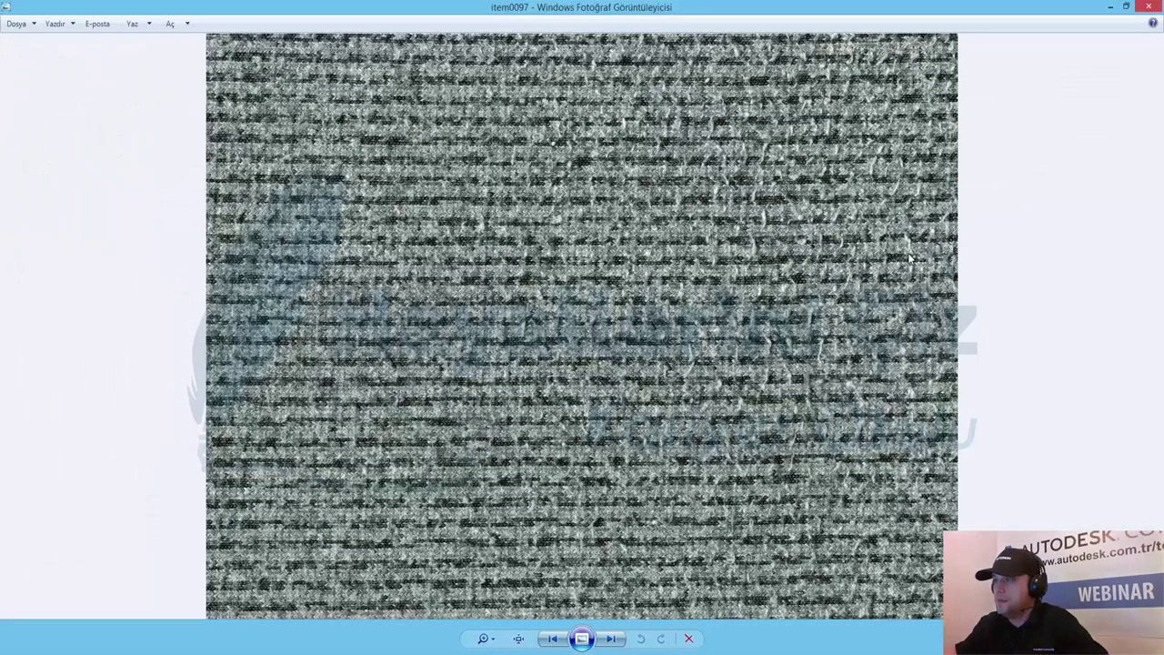
{"action": "key", "text": "Escape"}
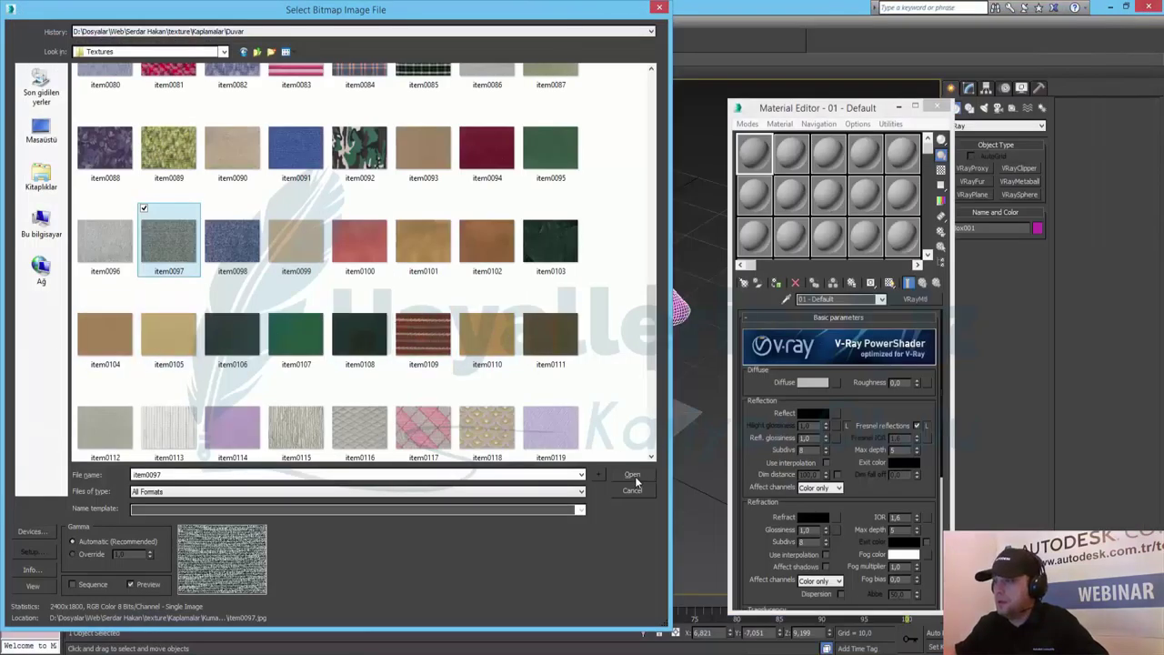
{"action": "left_click", "coordinate": [634, 475]}
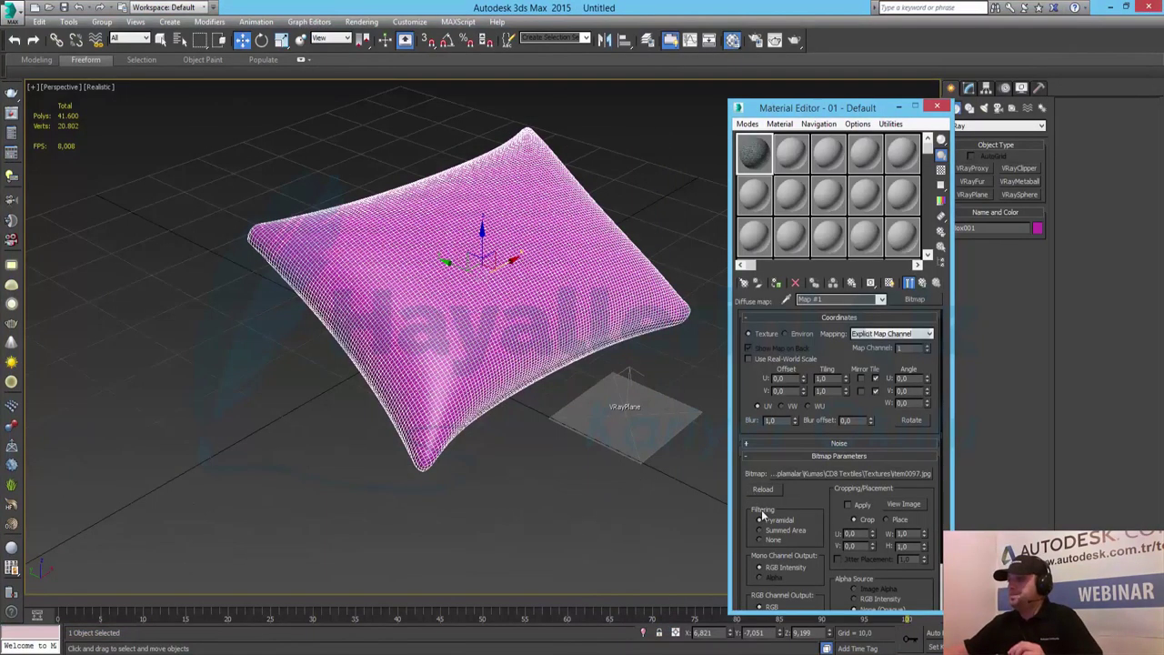
Assign a Bitmap map to the VRayMtl's Bump slot.
{"action": "left_click", "coordinate": [928, 283]}
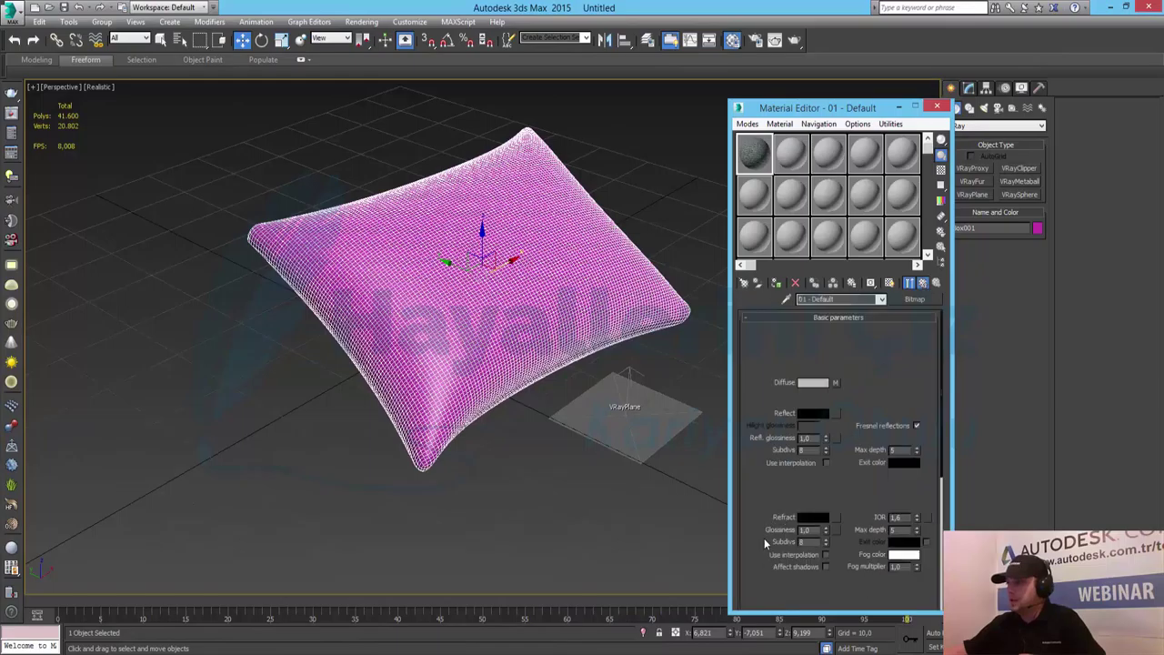
{"action": "scroll", "coordinate": [891, 503], "scroll_direction": "down", "scroll_amount": 10}
{"action": "left_click", "coordinate": [839, 566]}
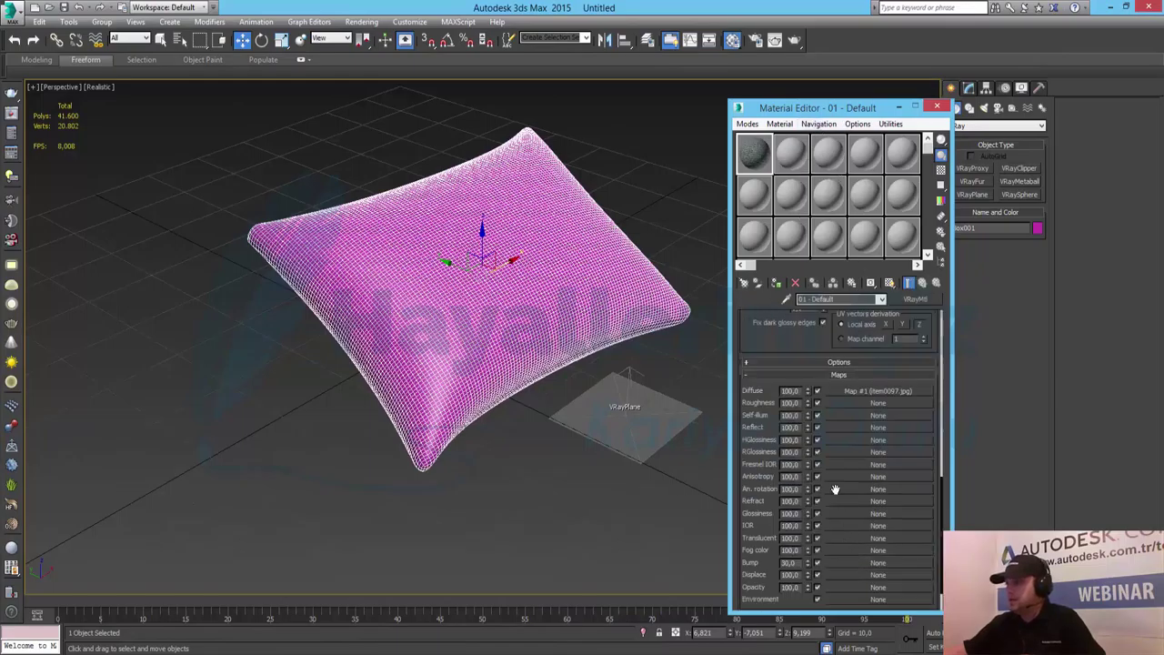
{"action": "left_click", "coordinate": [837, 561]}
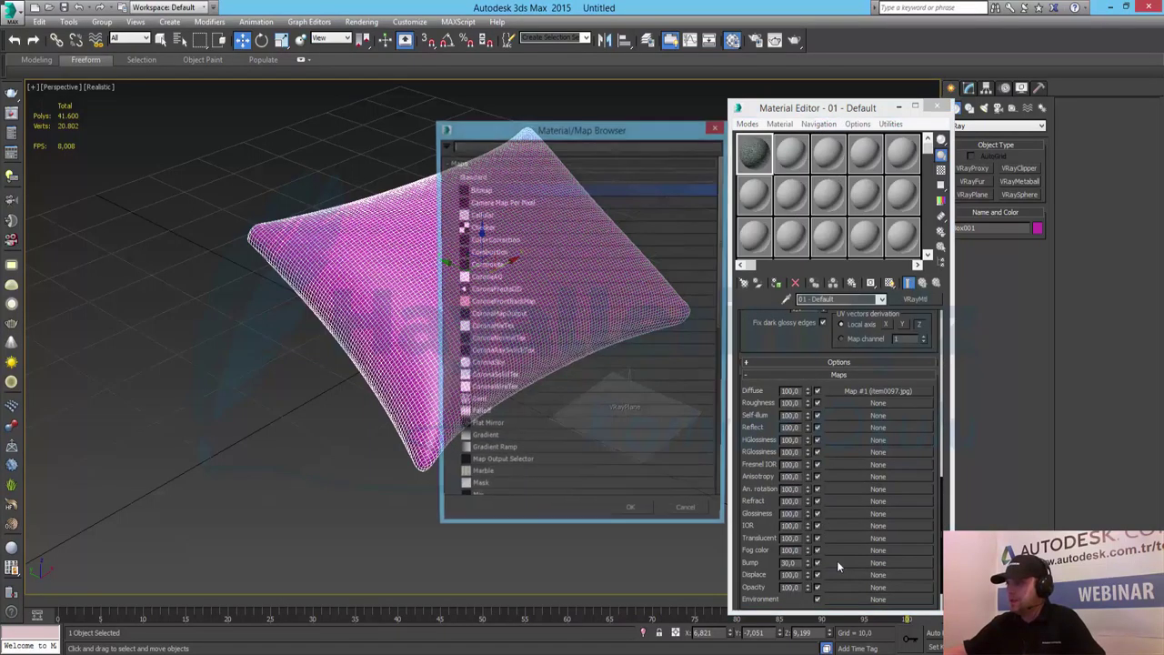
{"action": "double_click", "coordinate": [481, 189]}
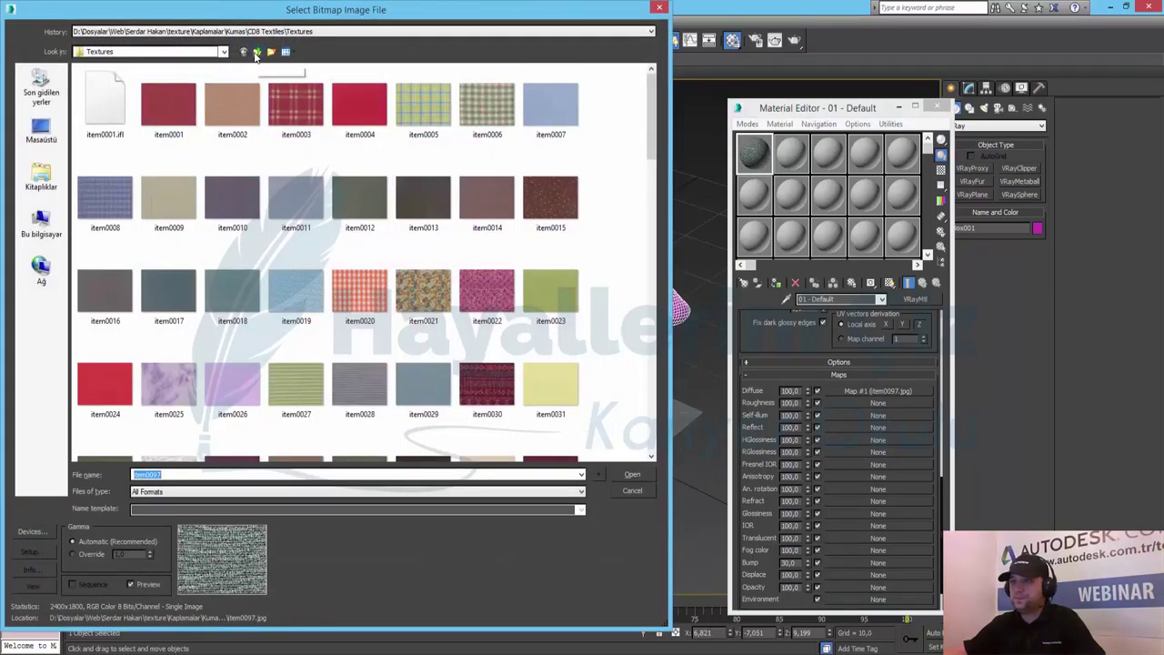
Load item0097b.jpg from the CD8 Textiles Bump Maps folder as the bump texture.
{"action": "left_click", "coordinate": [256, 52]}
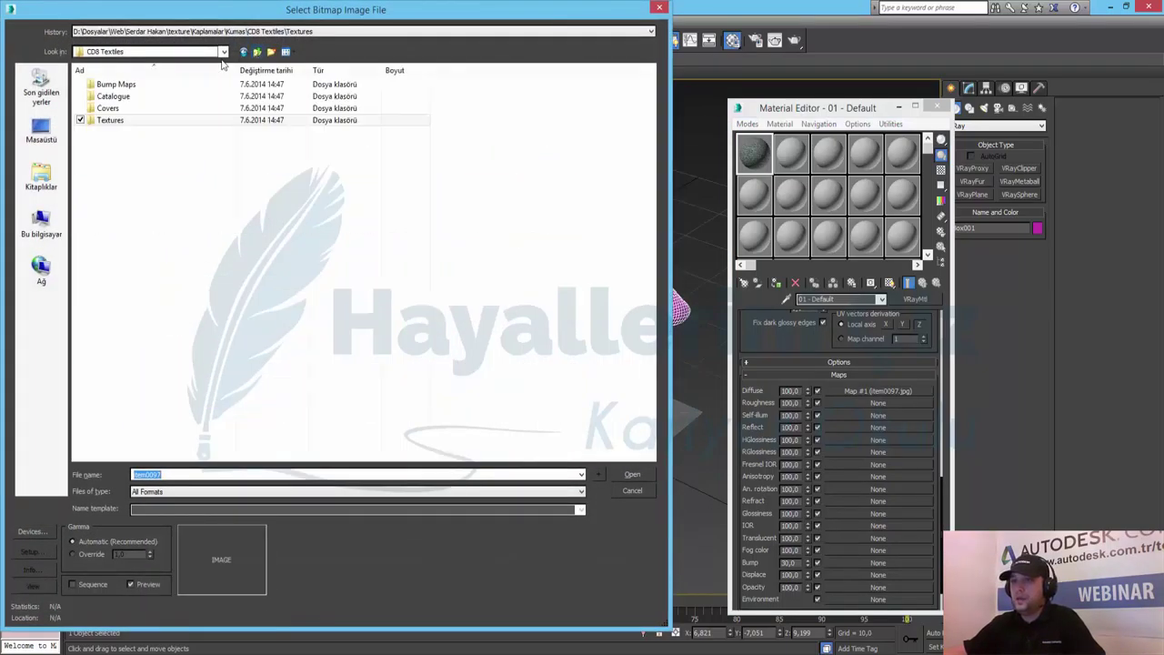
{"action": "double_click", "coordinate": [116, 85]}
{"action": "scroll", "coordinate": [231, 208], "scroll_direction": "down", "scroll_amount": 5}
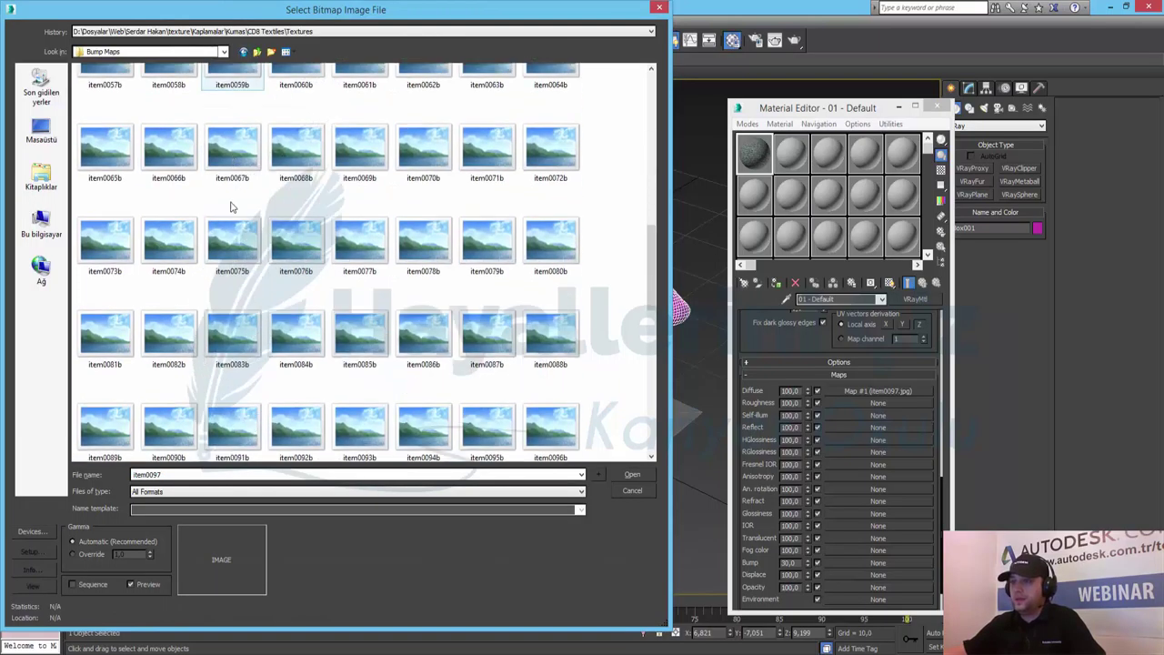
{"action": "scroll", "coordinate": [231, 207], "scroll_direction": "down", "scroll_amount": 2}
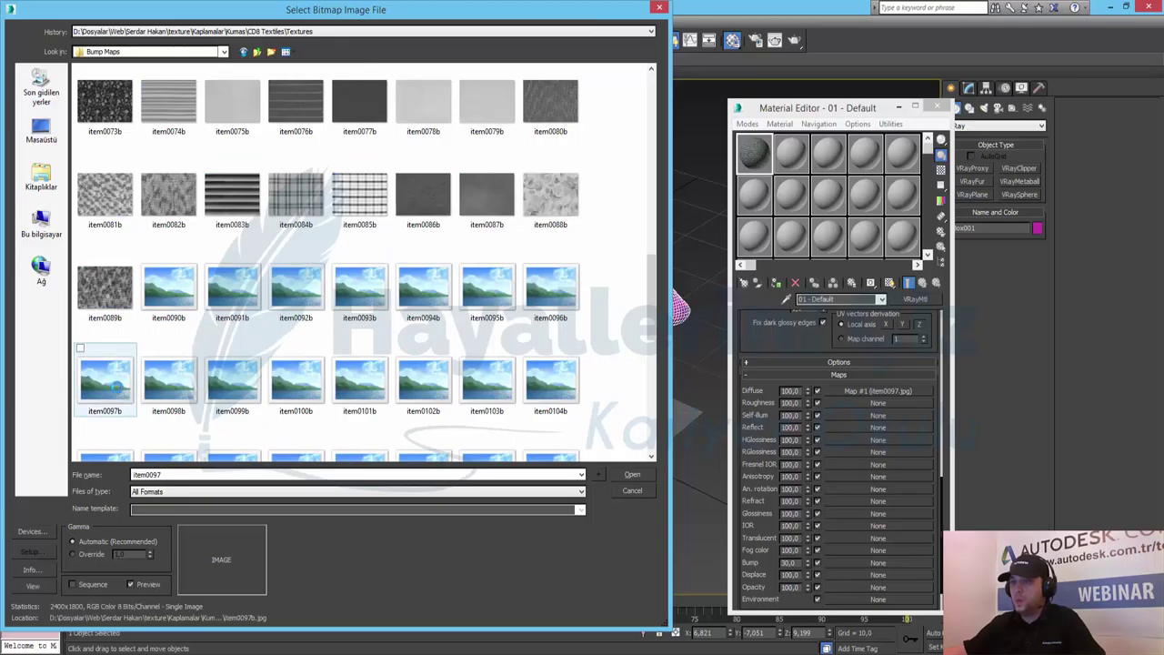
{"action": "double_click", "coordinate": [108, 387]}
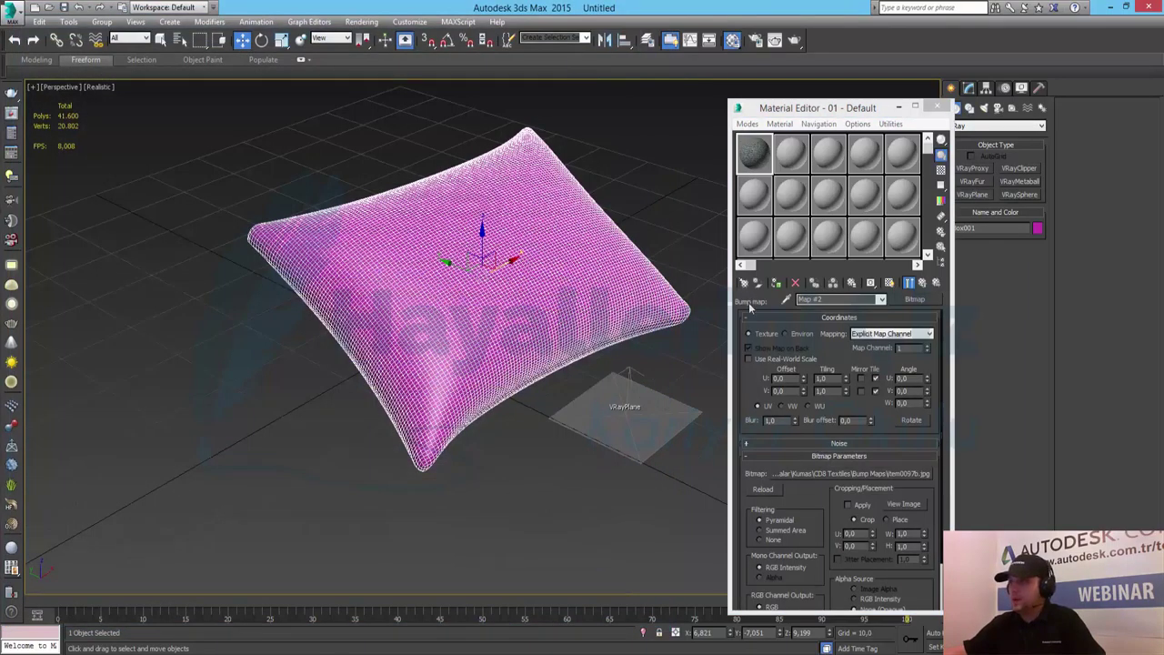
Apply the woven fabric material to the pillow and show its texture in the viewport.
{"action": "left_click", "coordinate": [772, 284]}
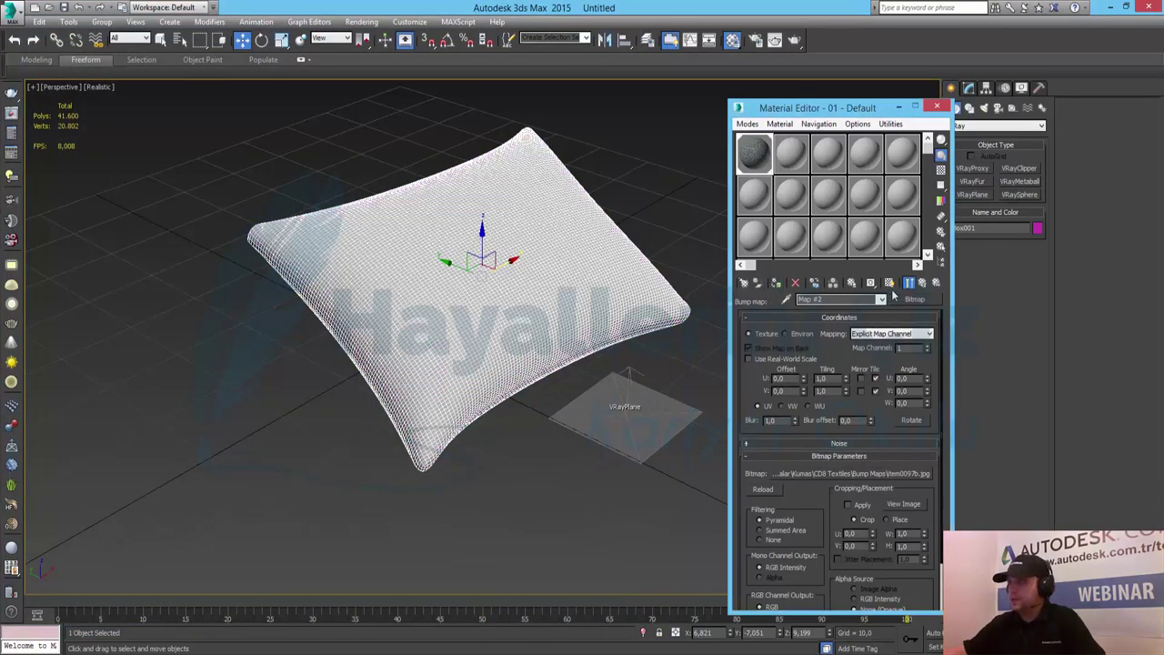
{"action": "left_click", "coordinate": [922, 285]}
{"action": "left_click", "coordinate": [890, 283]}
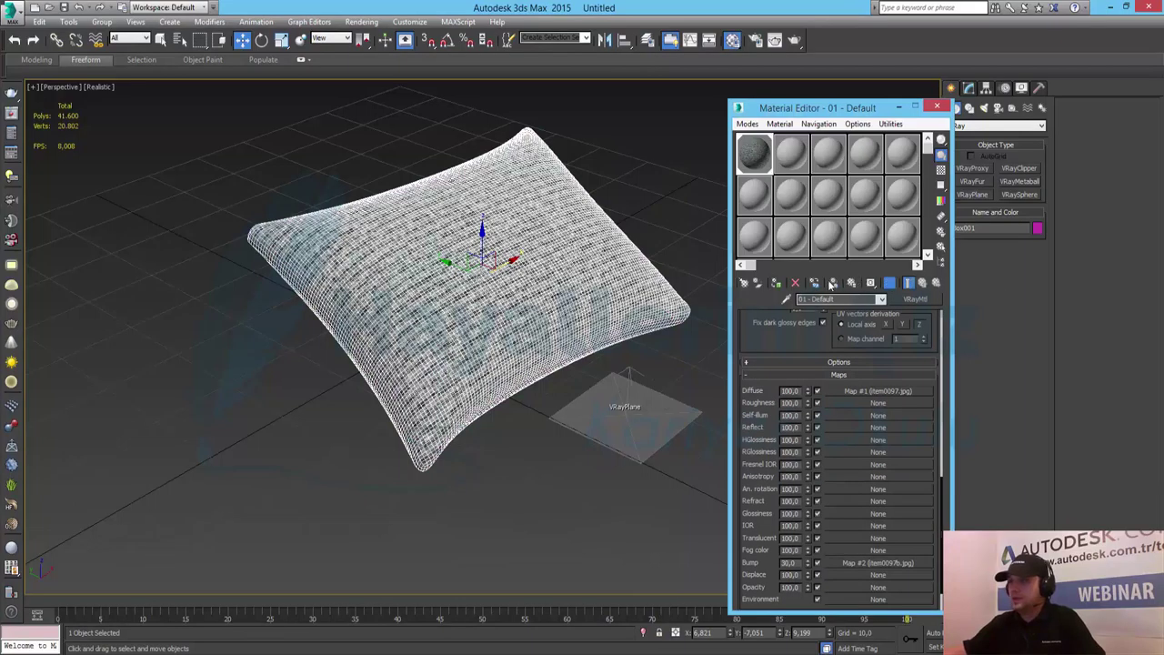
Check the shaded pillow with edged faces briefly toggled, then close the Material Editor.
{"action": "key", "text": "F4"}
{"action": "left_click", "coordinate": [686, 218]}
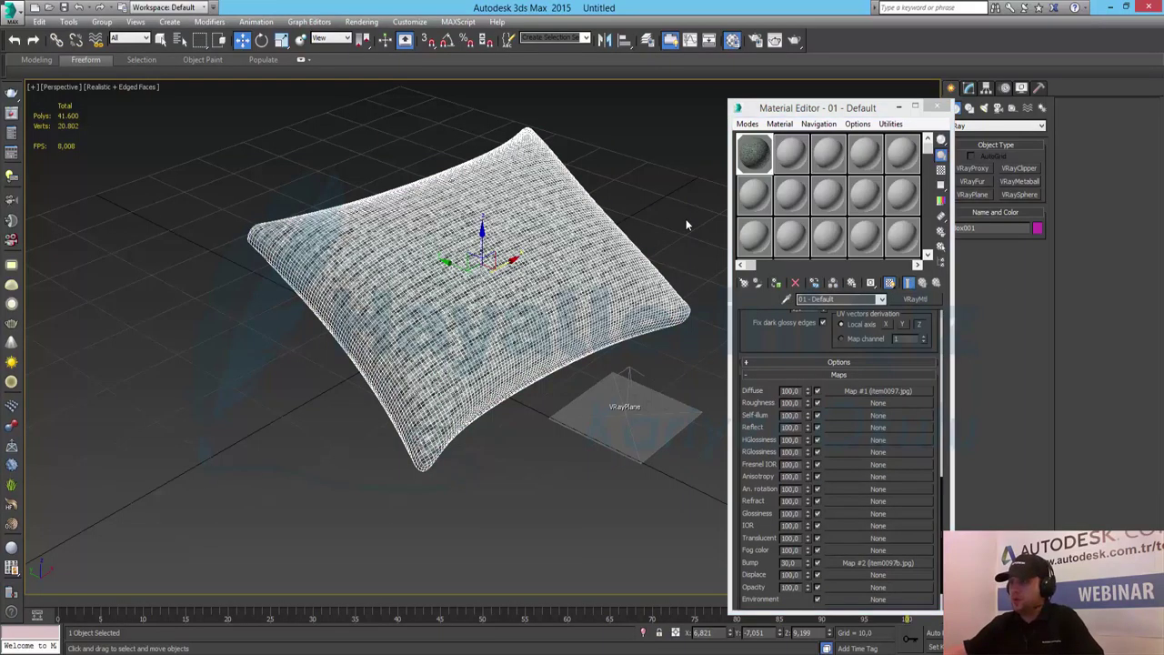
{"action": "key", "text": "F4"}
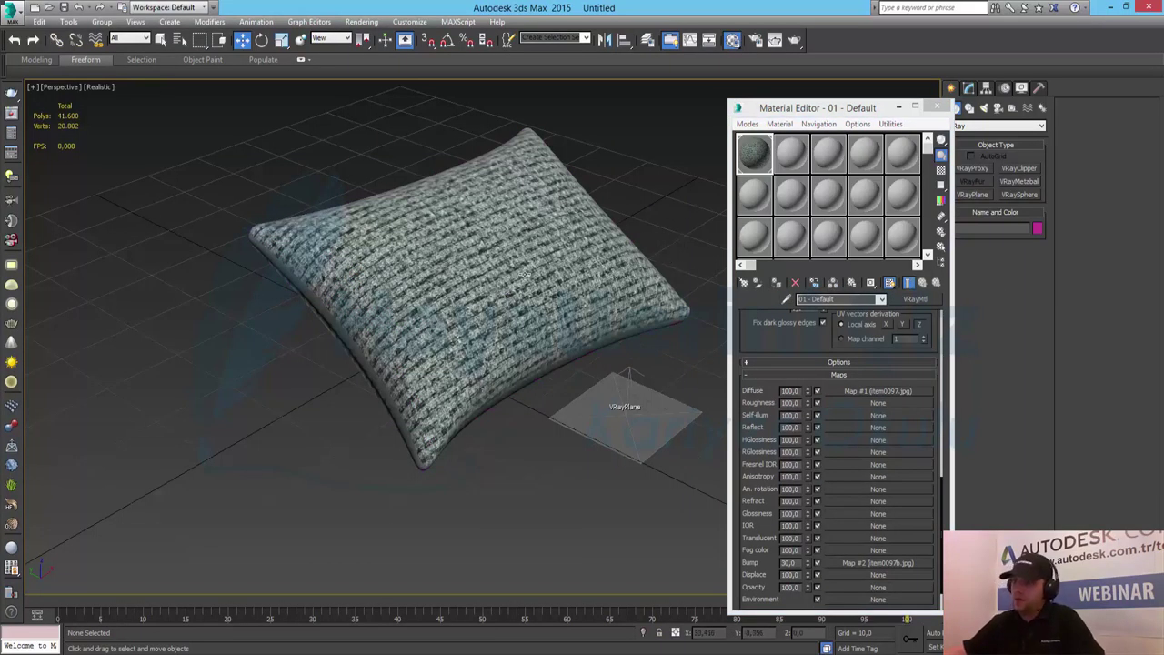
{"action": "left_click", "coordinate": [935, 108]}
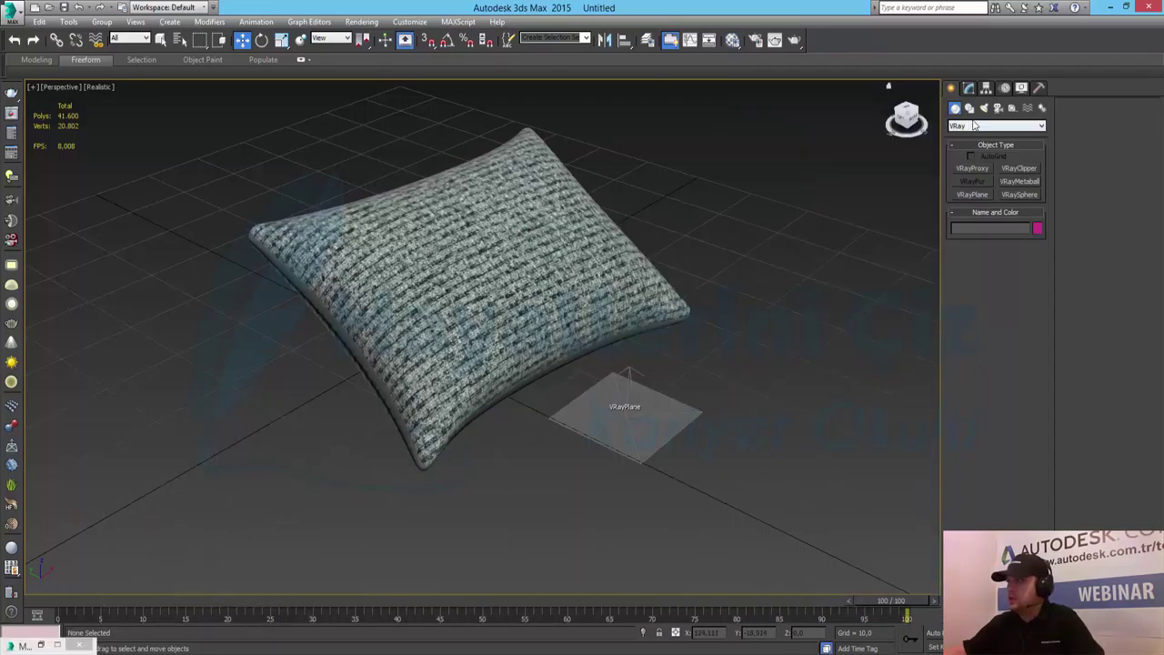
{"action": "left_click", "coordinate": [970, 88]}
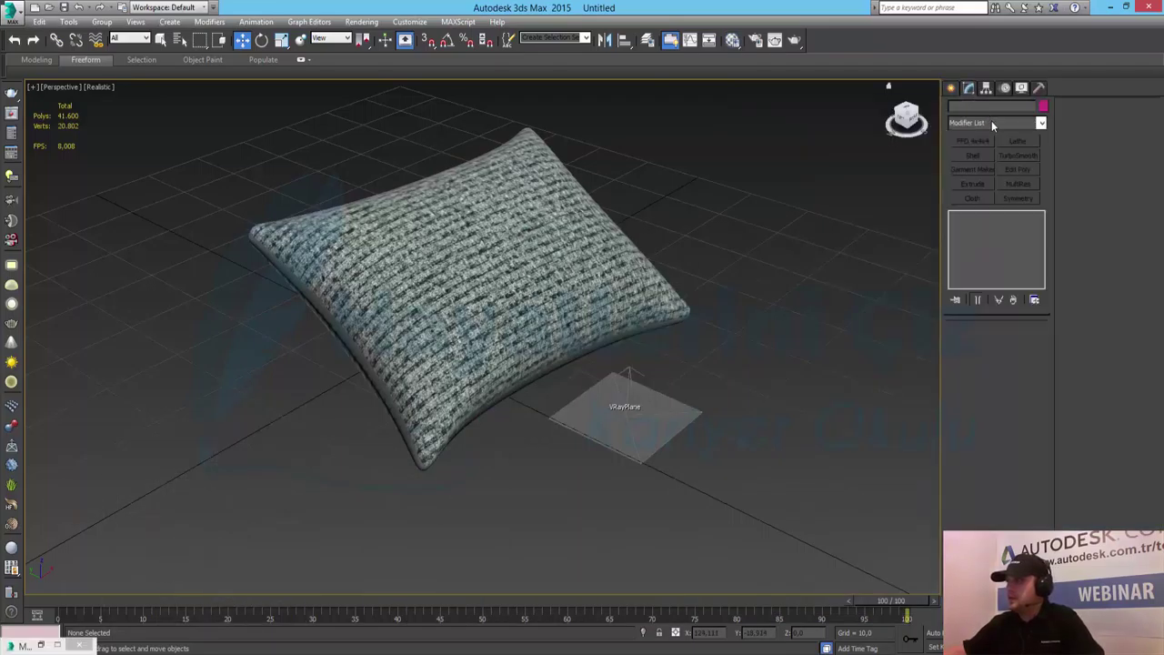
Add a UVW Map modifier below TurboSmooth and set its mapping to Box.
{"action": "left_click", "coordinate": [525, 294]}
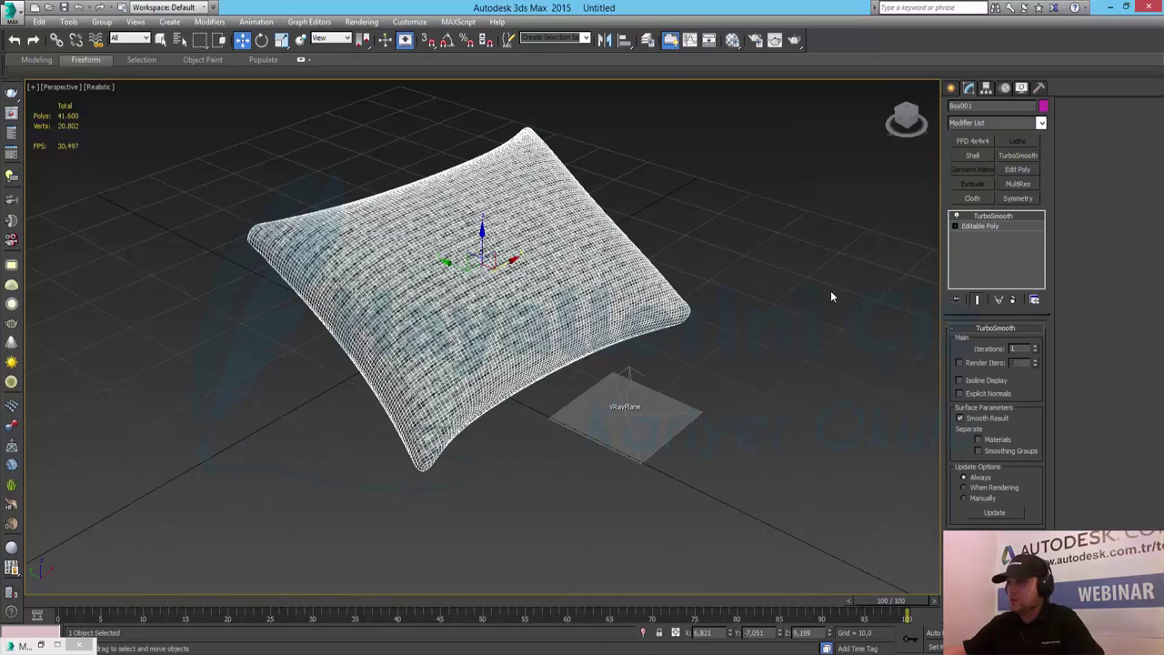
{"action": "left_click", "coordinate": [996, 124]}
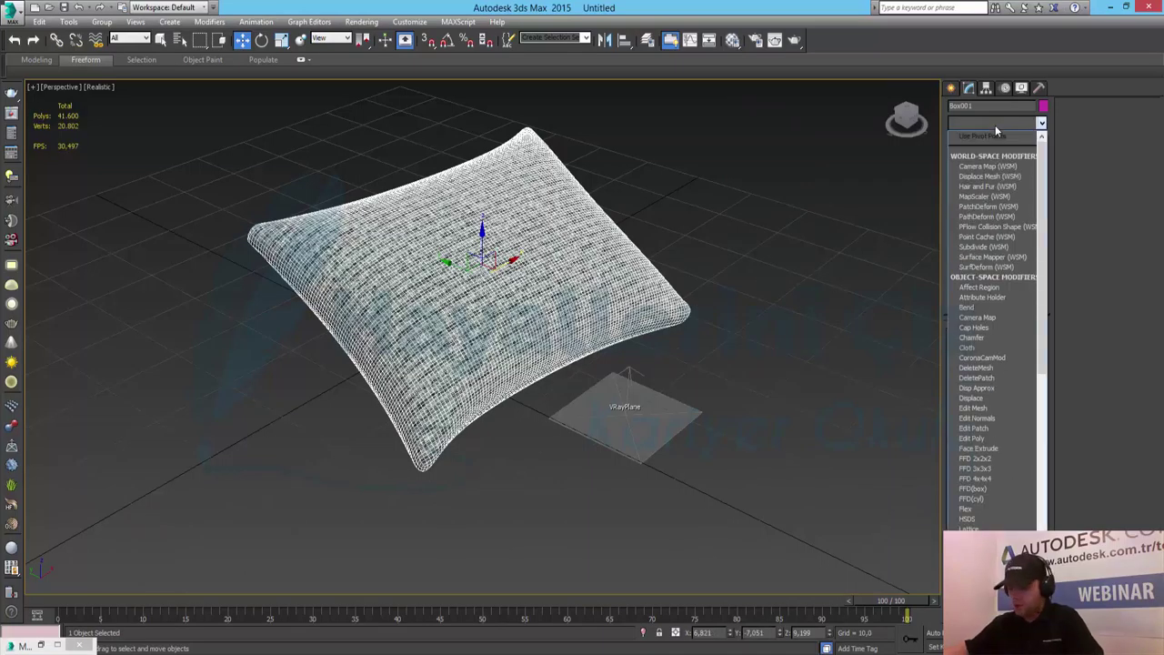
{"action": "type", "text": "uvw"}
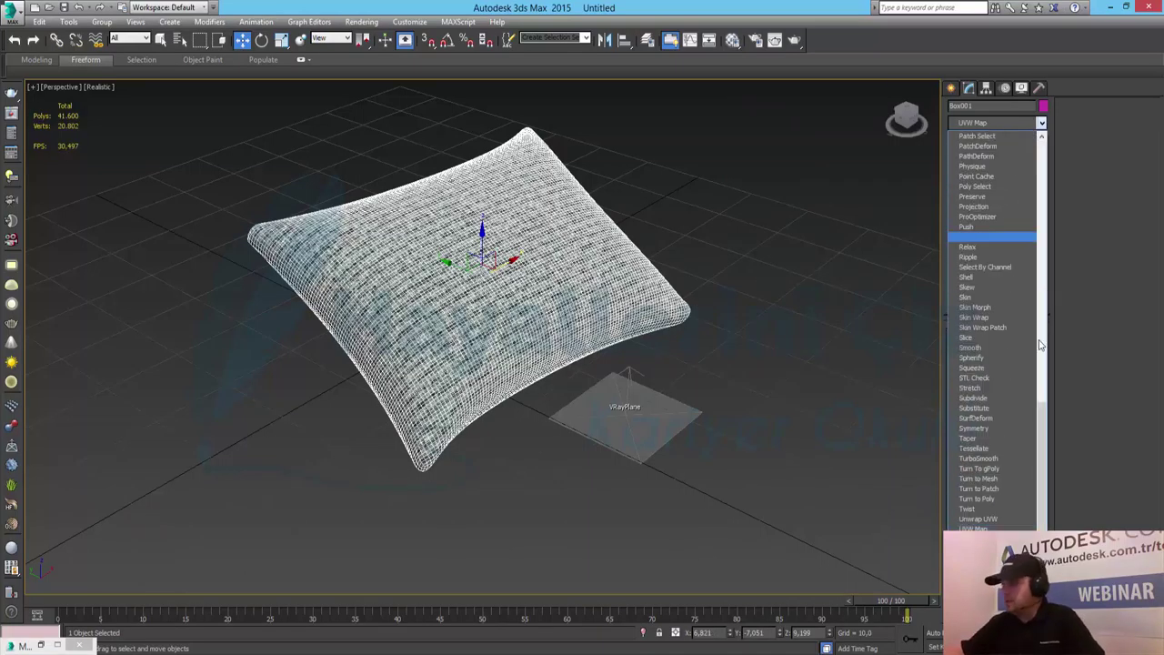
{"action": "key", "text": "Return"}
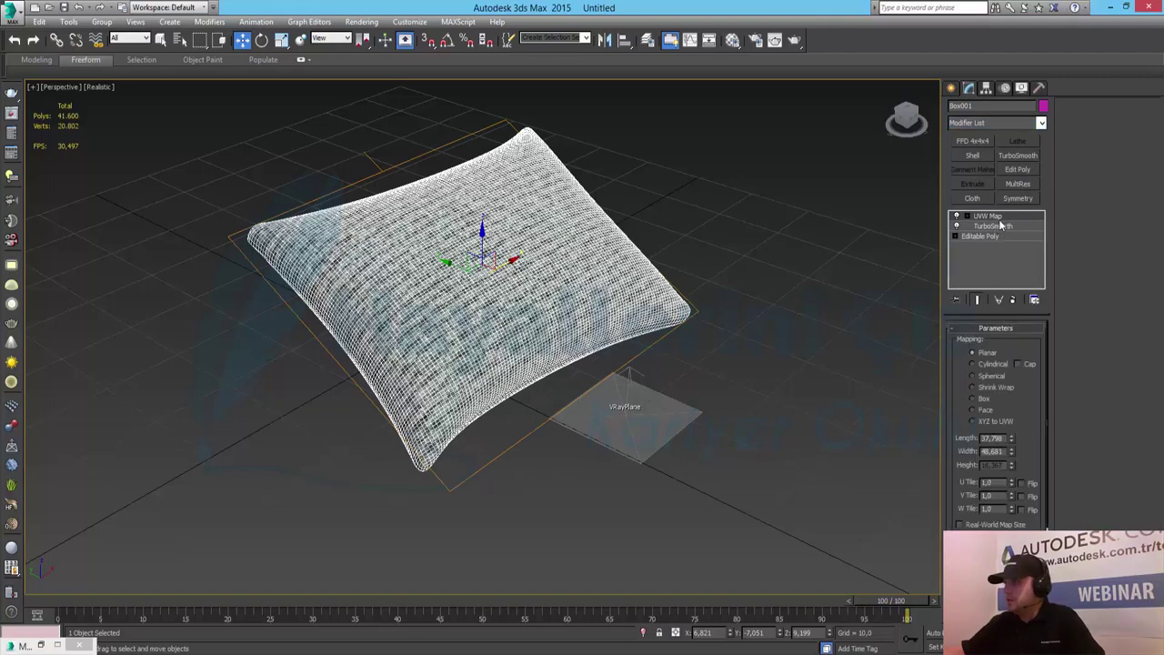
{"action": "left_click_drag", "start_coordinate": [1003, 235], "coordinate": [999, 239]}
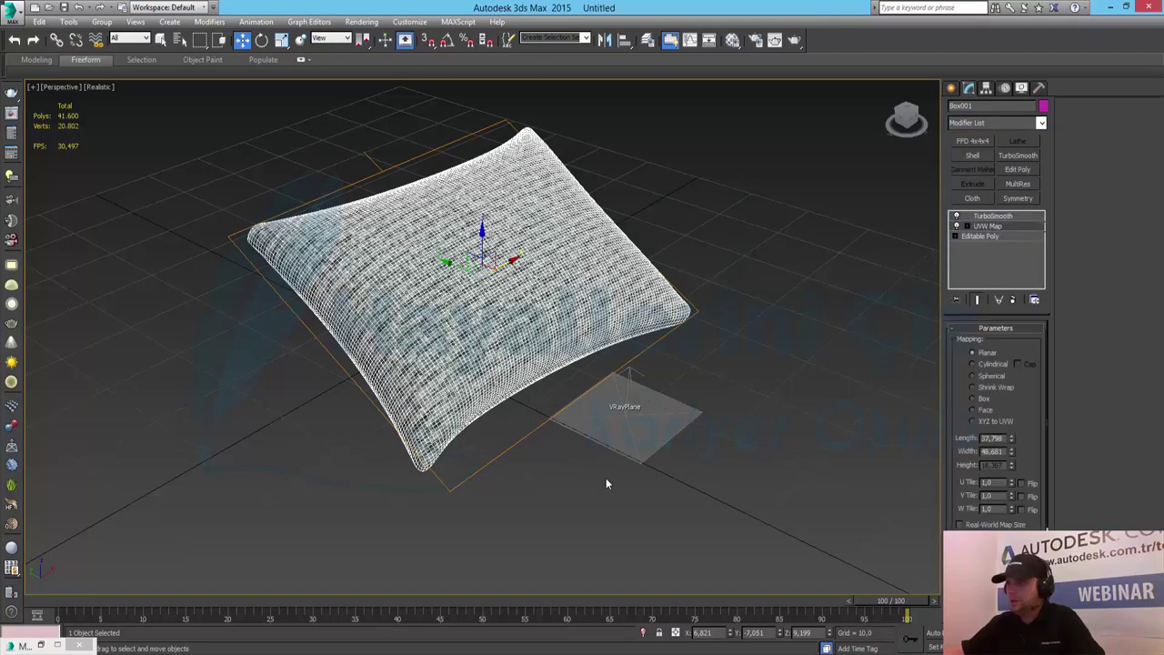
{"action": "left_click", "coordinate": [974, 399]}
Orbit low and zoom in on the pillow's edge to inspect the texture projection.
{"action": "left_click", "coordinate": [651, 341]}
{"action": "middle_click_drag", "start_coordinate": [499, 360], "coordinate": [487, 349], "text": "alt"}
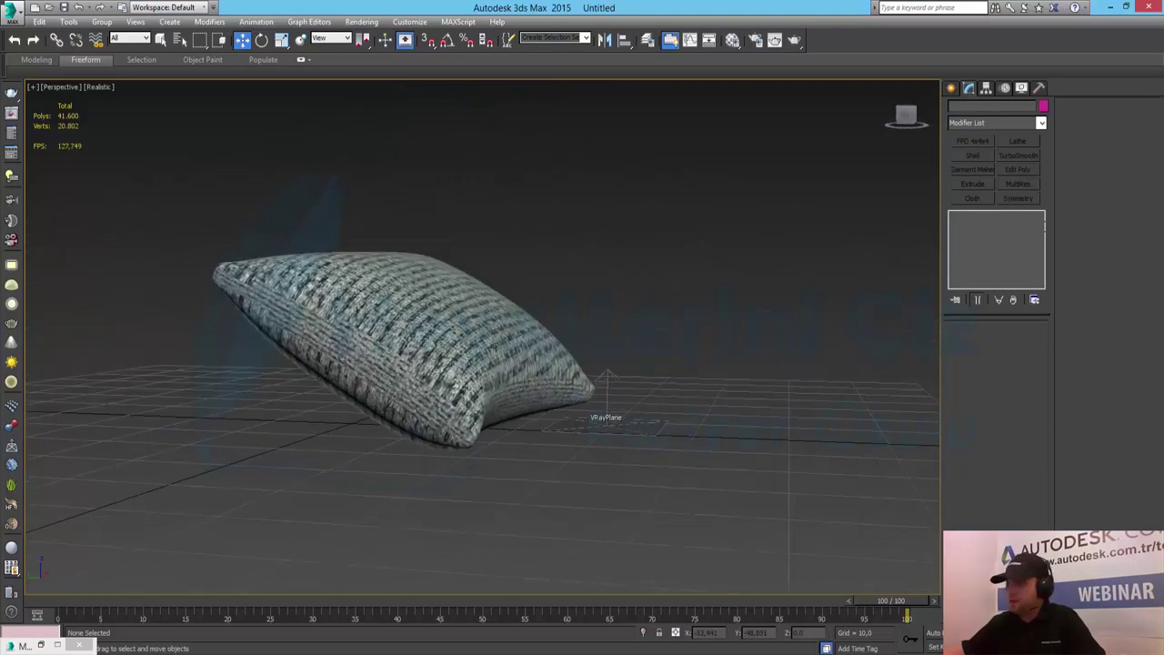
{"action": "left_click_drag", "start_coordinate": [314, 444], "coordinate": [491, 344]}
Test the UVW Map Height by dragging its spinner, then entering 0 and 1.
{"action": "right_click", "coordinate": [624, 312]}
{"action": "left_click", "coordinate": [624, 312]}
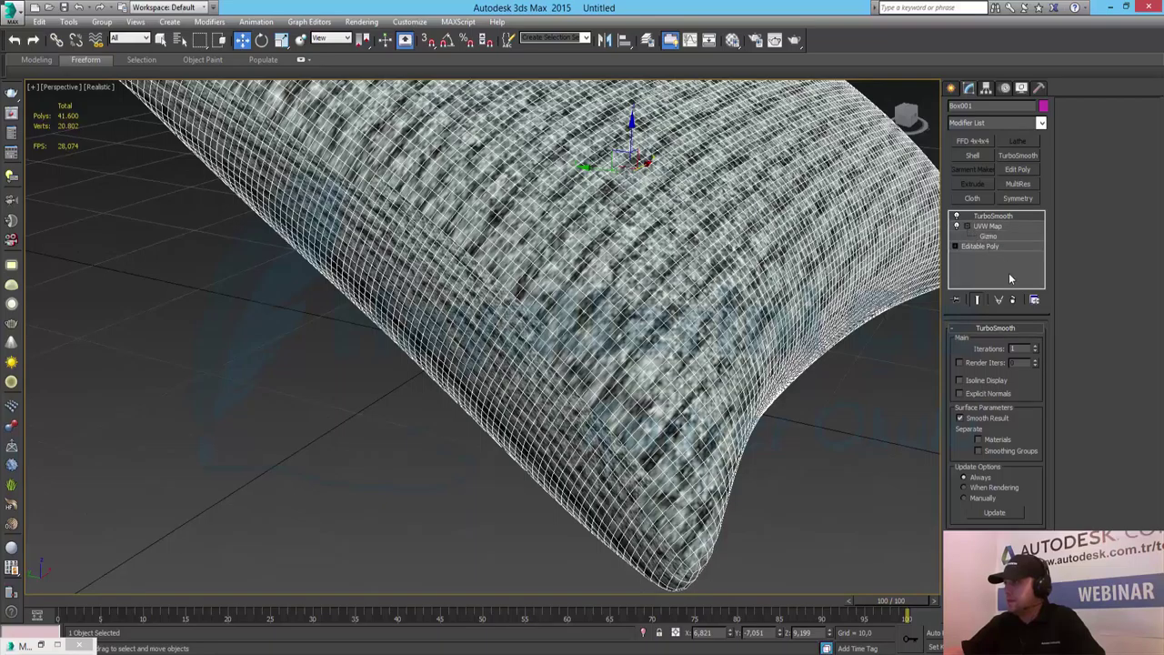
{"action": "left_click", "coordinate": [990, 226]}
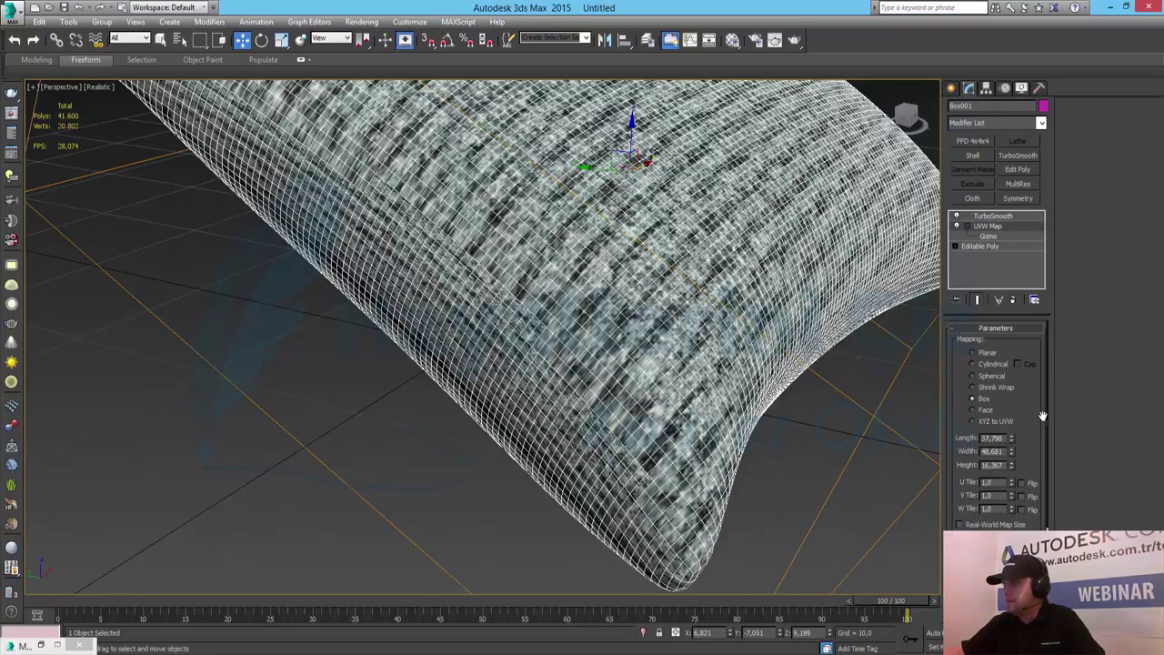
{"action": "left_click_drag", "start_coordinate": [1010, 467], "coordinate": [1081, 527]}
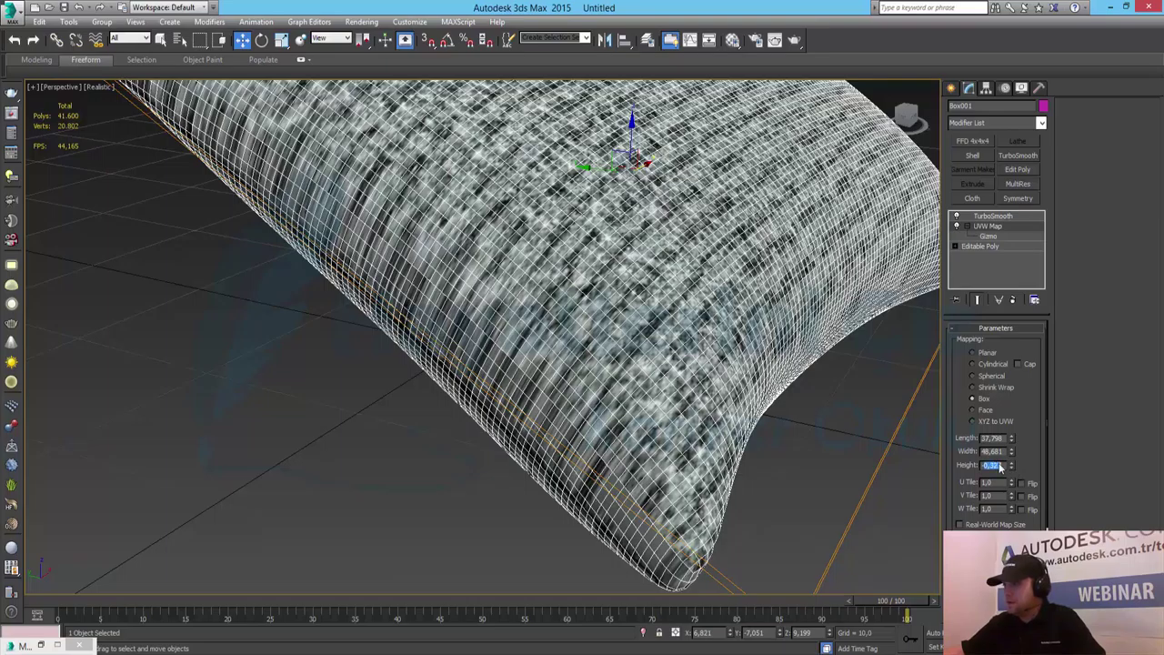
{"action": "type", "text": "0"}
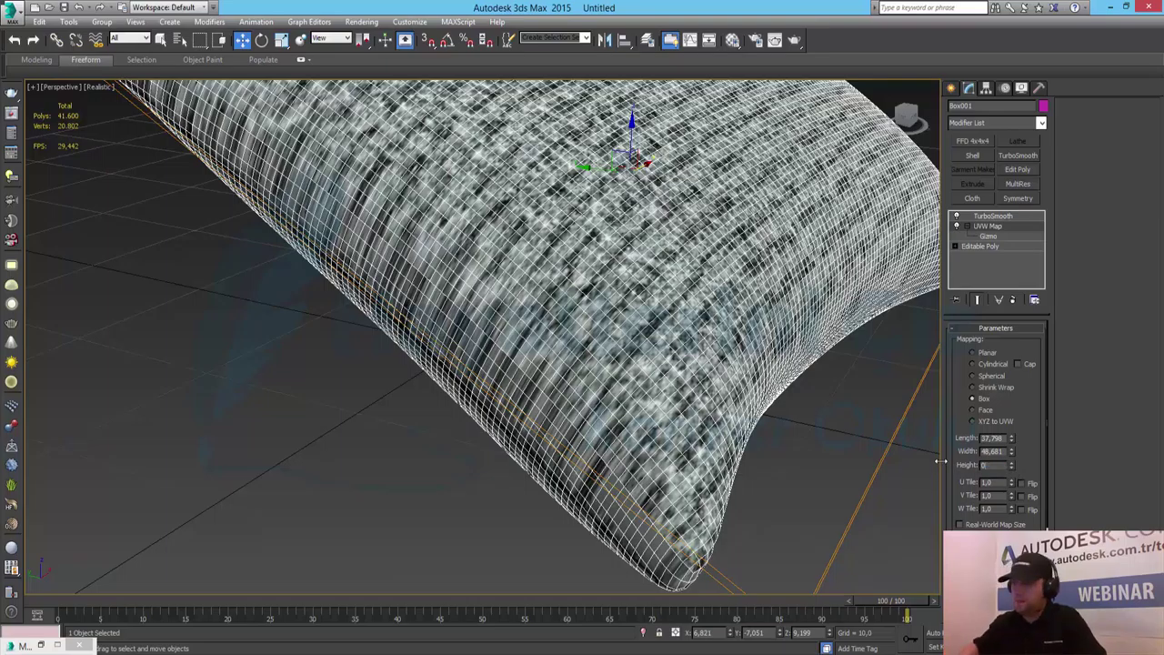
{"action": "key", "text": "Return"}
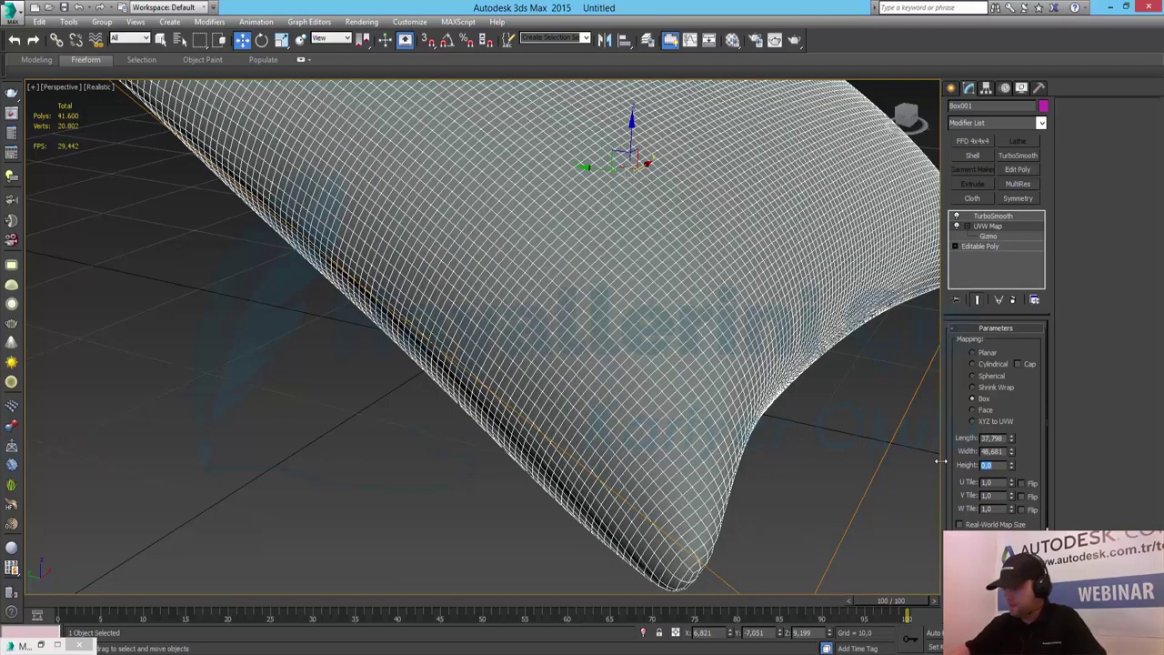
{"action": "type", "text": "1"}
{"action": "key", "text": "Return"}
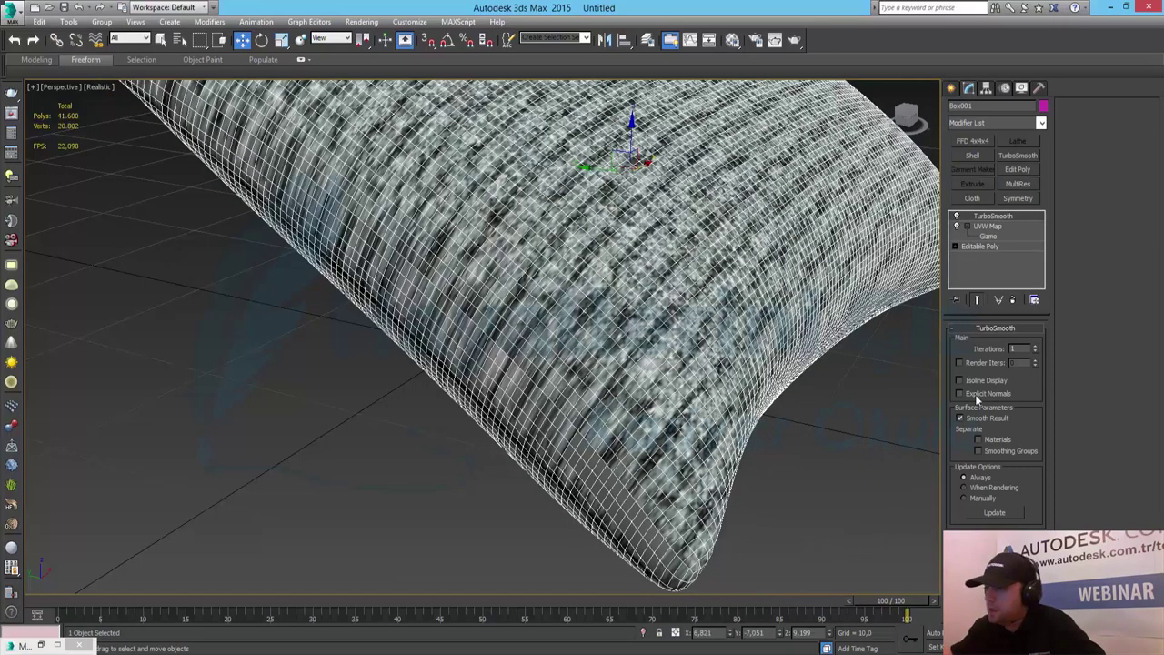
Raise the UVW Map Height to about 17.69 and orbit to check the even texture wrap.
{"action": "left_click", "coordinate": [988, 225]}
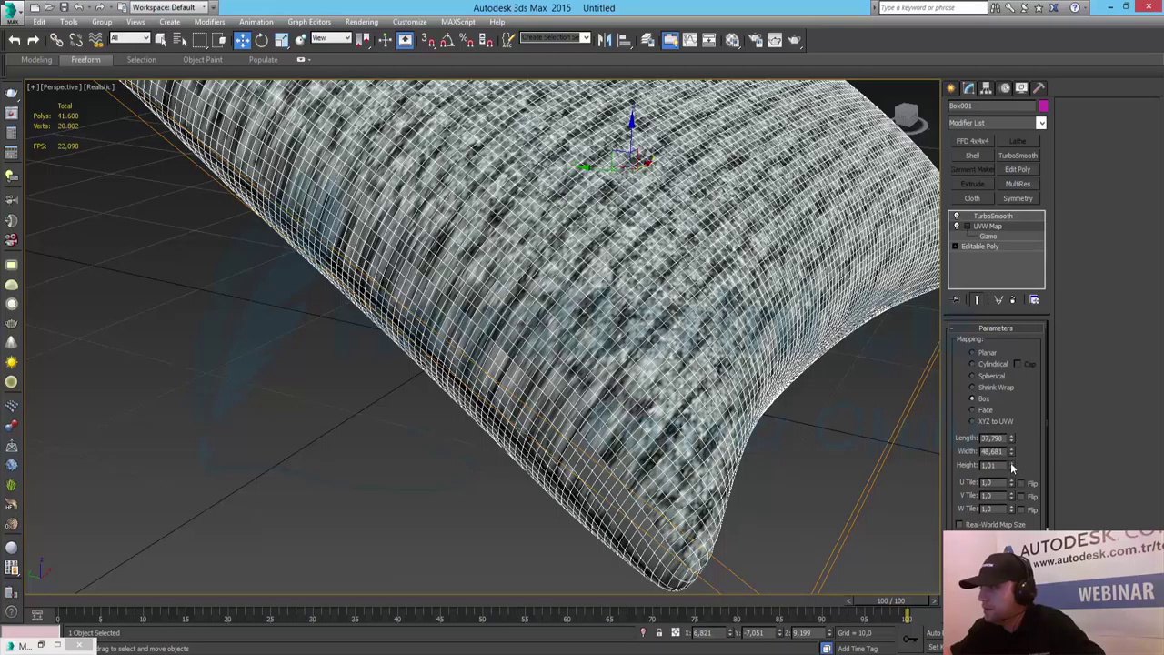
{"action": "left_click_drag", "start_coordinate": [1011, 465], "coordinate": [1030, 53]}
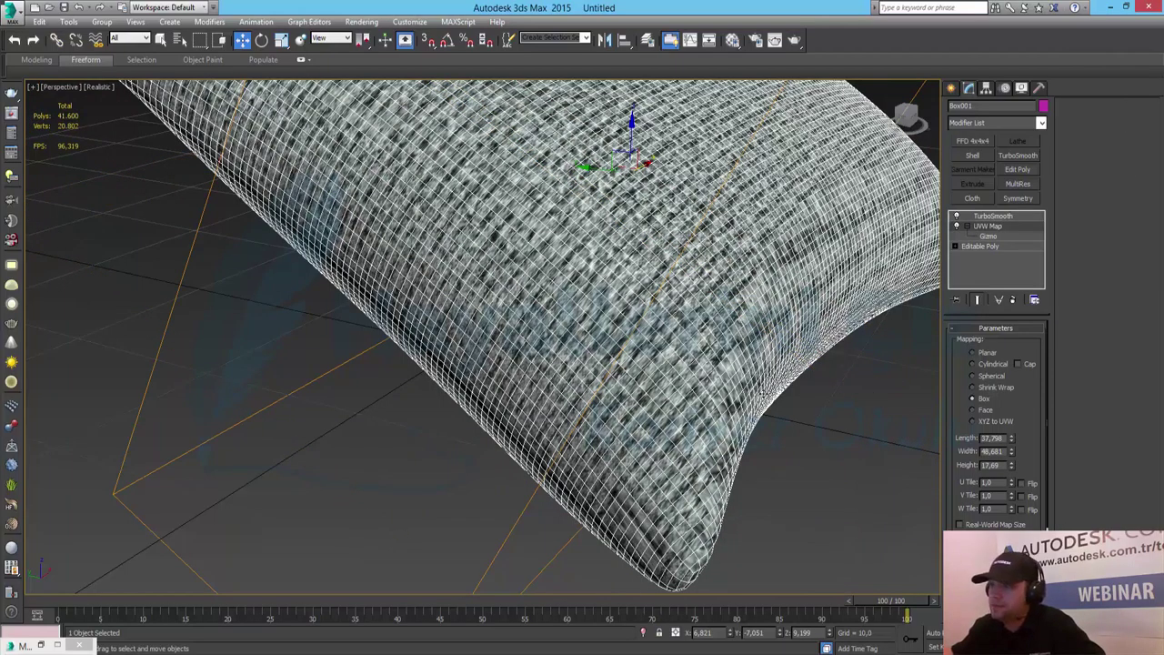
{"action": "middle_click_drag", "start_coordinate": [828, 389], "coordinate": [909, 417], "text": "alt"}
{"action": "middle_click_drag", "start_coordinate": [981, 424], "coordinate": [740, 415], "text": "alt"}
Orbit the Perspective view to a good angle on the textured pillow and render with V-Ray.
{"action": "left_click", "coordinate": [839, 447]}
{"action": "left_click", "coordinate": [740, 416]}
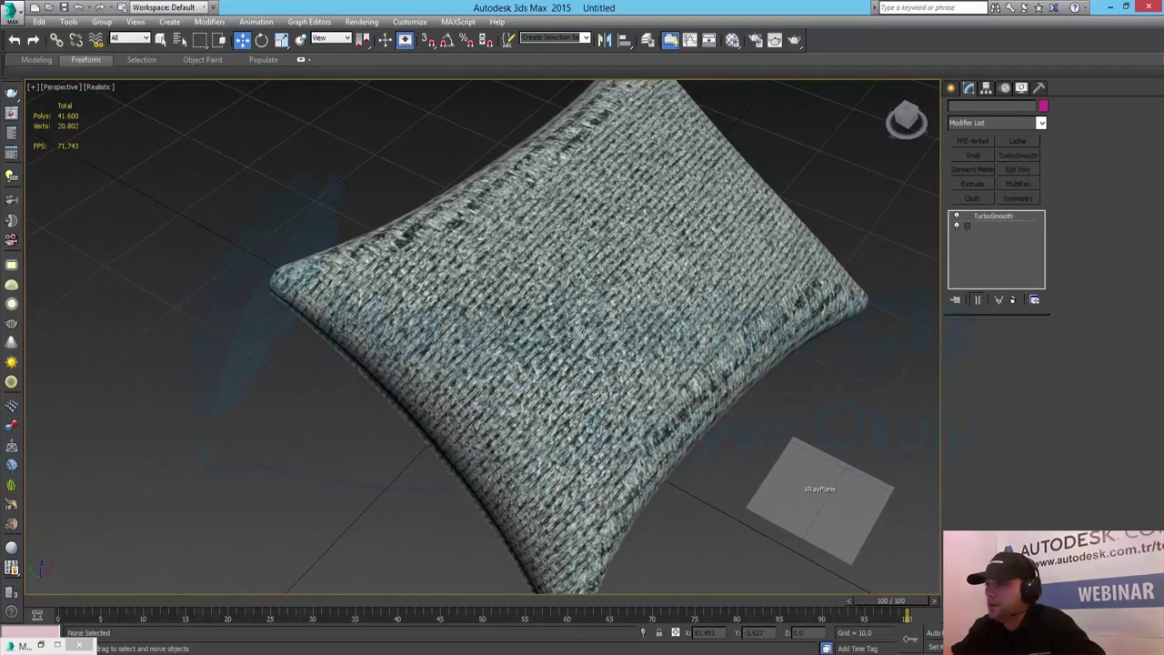
{"action": "left_click", "coordinate": [988, 226]}
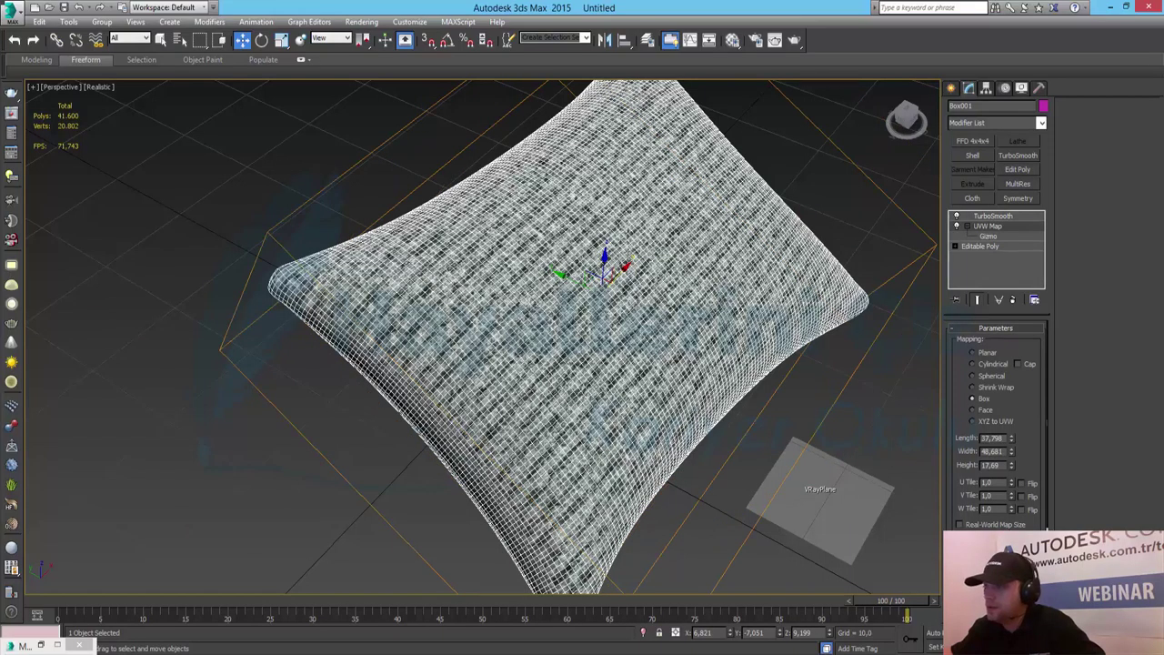
{"action": "left_click", "coordinate": [869, 426]}
{"action": "middle_click_drag", "start_coordinate": [712, 313], "coordinate": [682, 348], "text": "alt"}
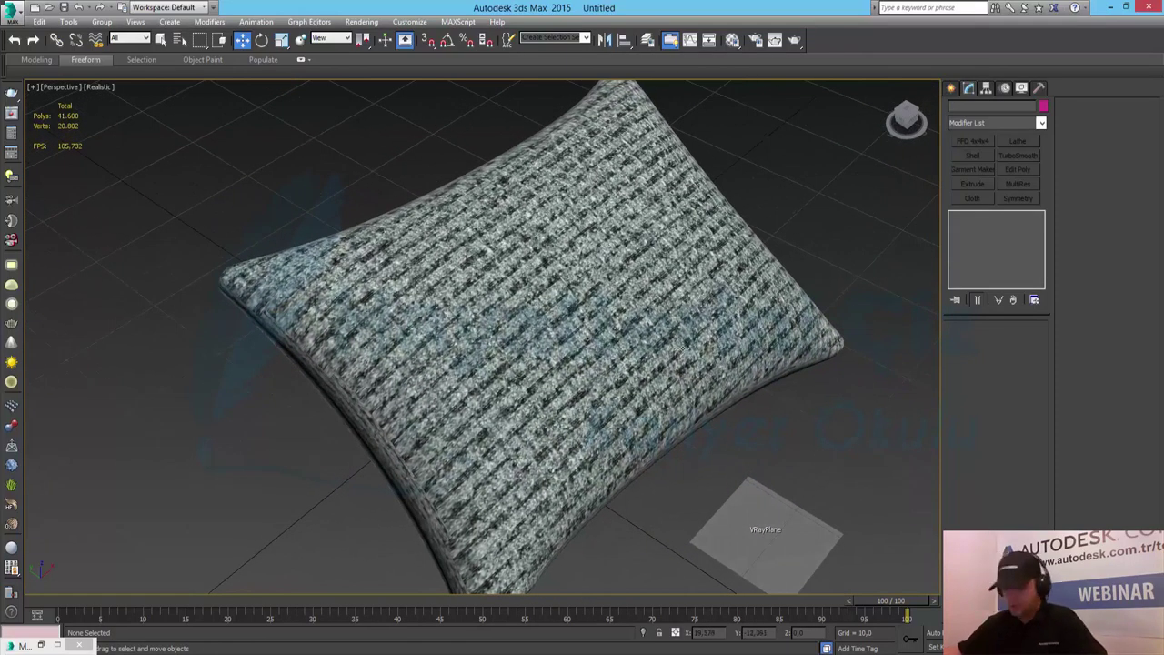
{"action": "key", "text": "shift+q"}
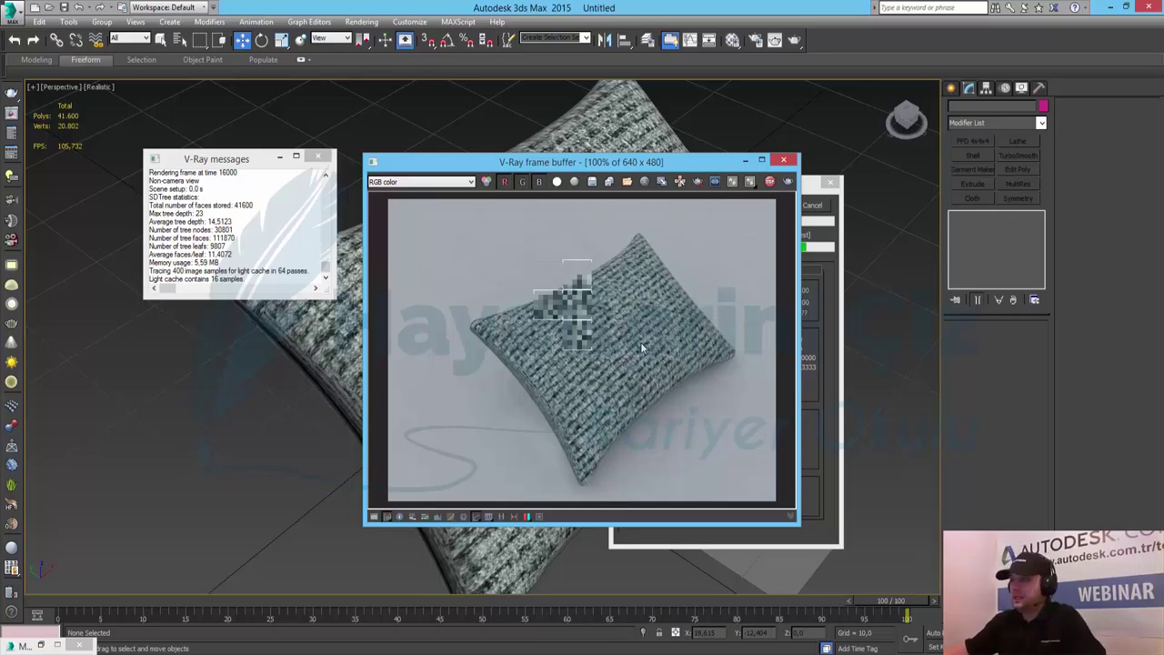
Copy the item0097b.jpg bump map into the Displace slot at amount 1.0 and re-render.
{"action": "left_click", "coordinate": [785, 161]}
{"action": "key", "text": "m"}
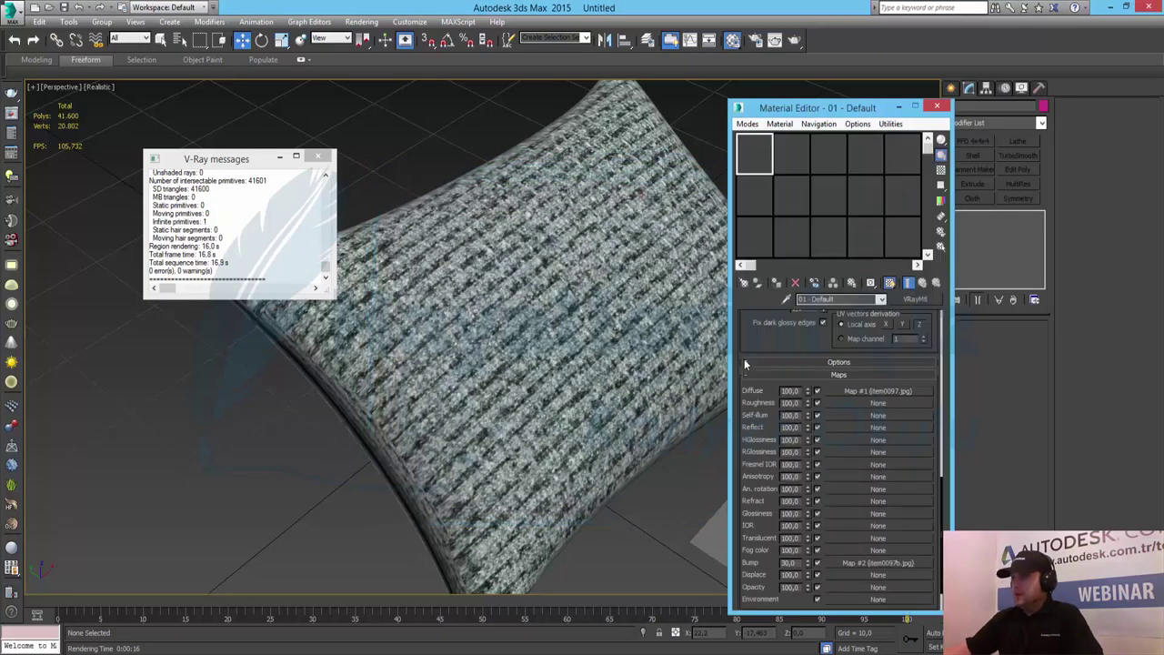
{"action": "mouse_move", "coordinate": [871, 569]}
{"action": "left_mouse_down"}
{"action": "mouse_move", "coordinate": [862, 585]}
{"action": "mouse_move", "coordinate": [858, 575]}
{"action": "left_mouse_up"}
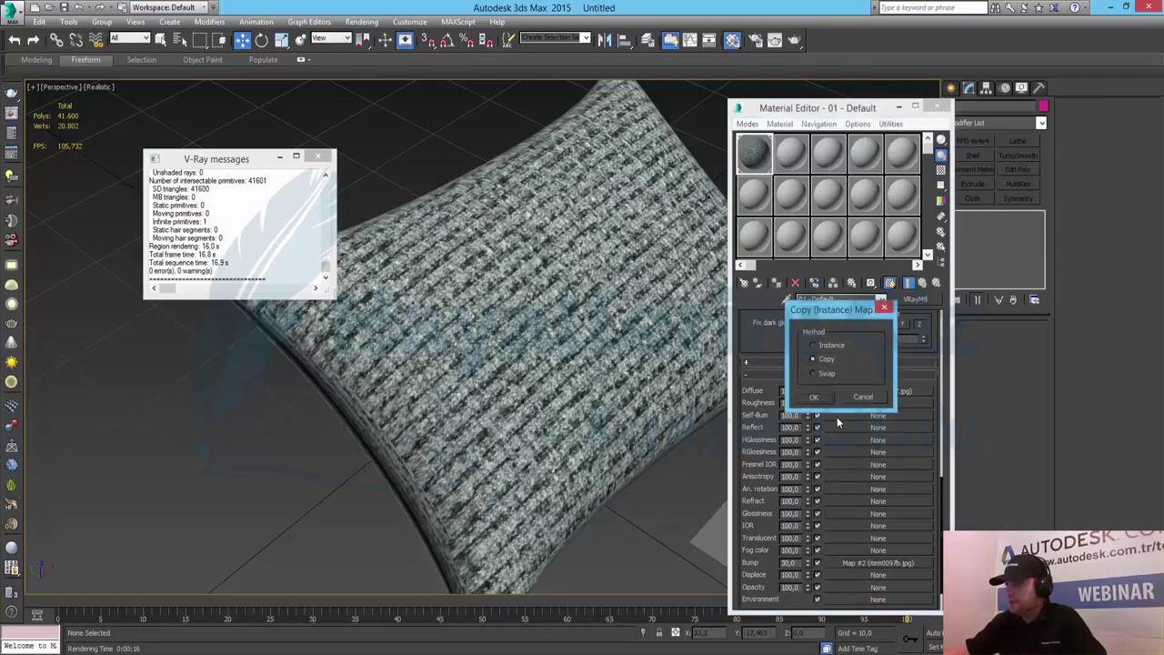
{"action": "left_click", "coordinate": [828, 409]}
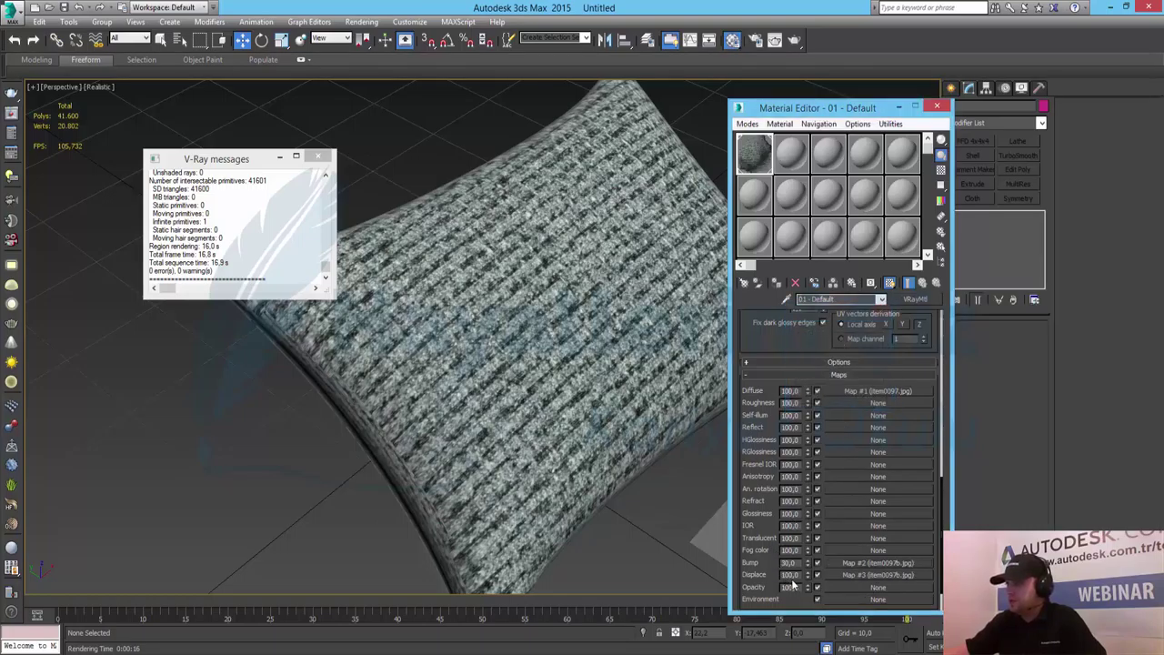
{"action": "key", "text": "Tab"}
{"action": "type", "text": "1"}
{"action": "key", "text": "Return"}
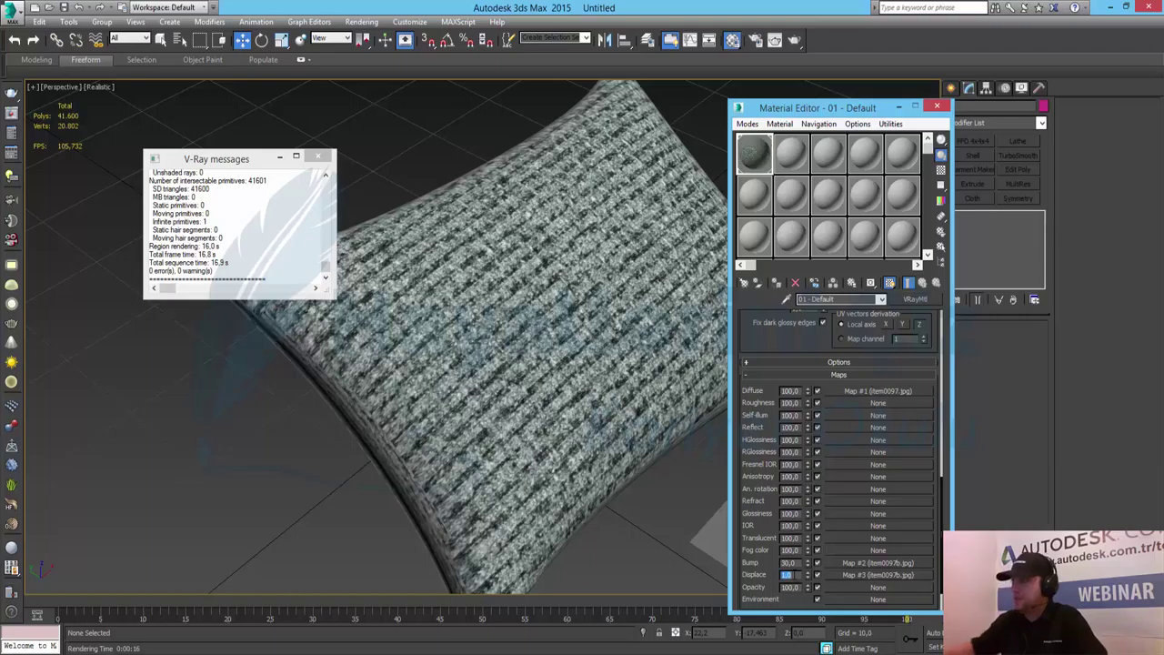
{"action": "key", "text": "shift+q"}
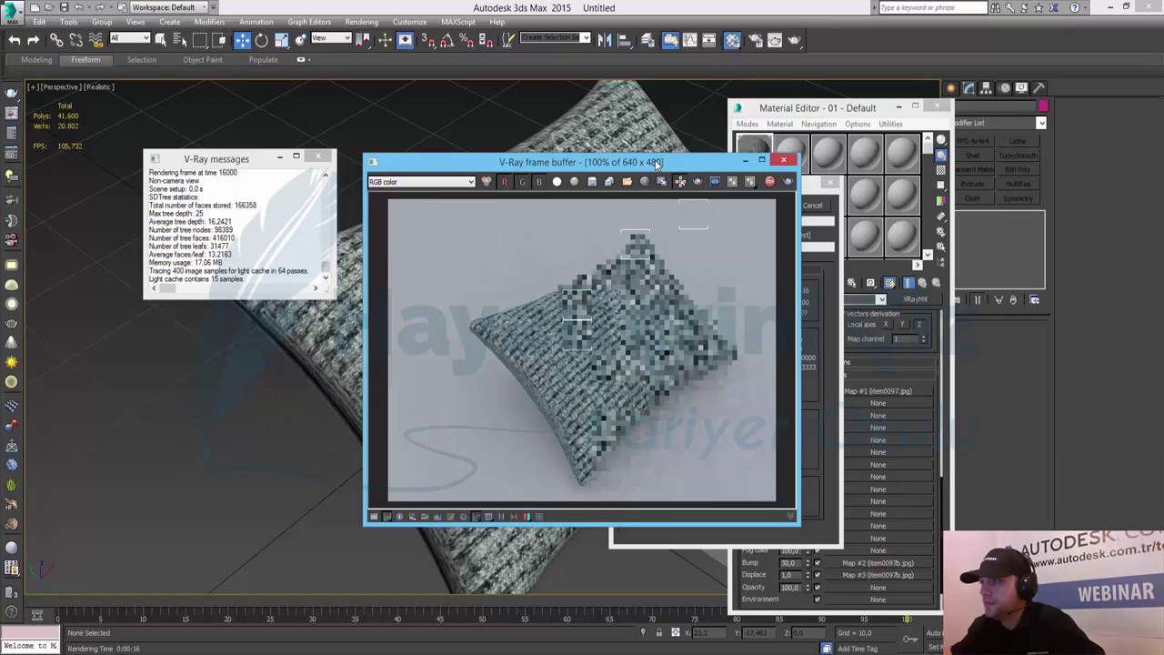
Set the Displace amount to 5 and run a V-Ray test render, stopping it early.
{"action": "left_click_drag", "start_coordinate": [660, 164], "coordinate": [455, 170]}
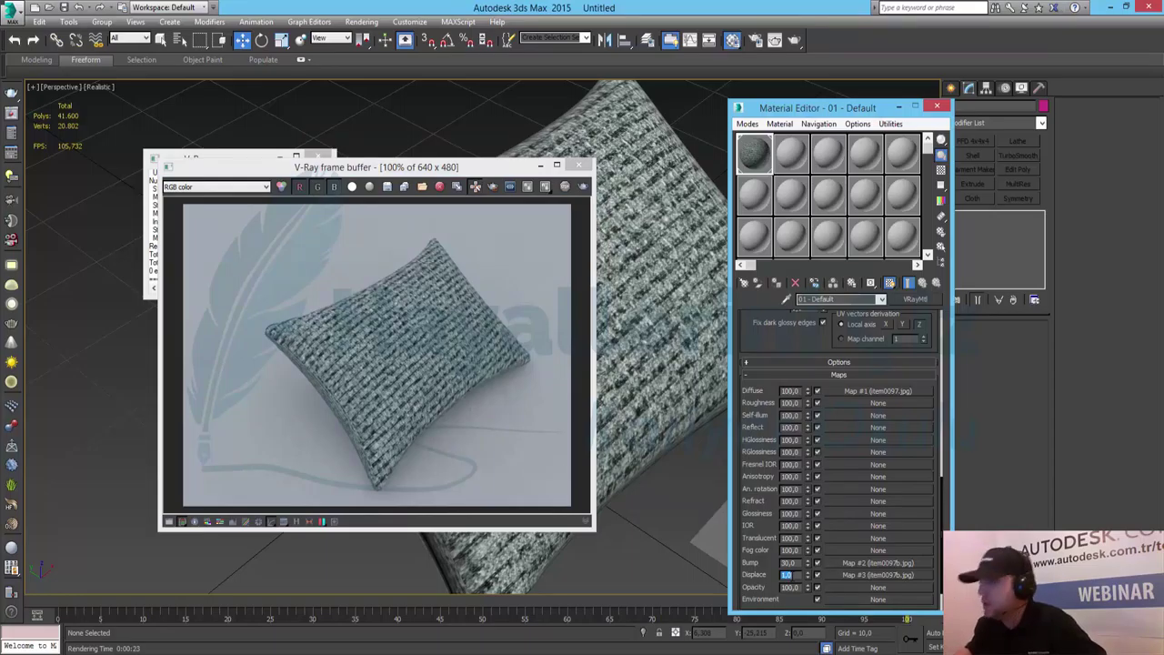
{"action": "type", "text": "5"}
{"action": "key", "text": "Return"}
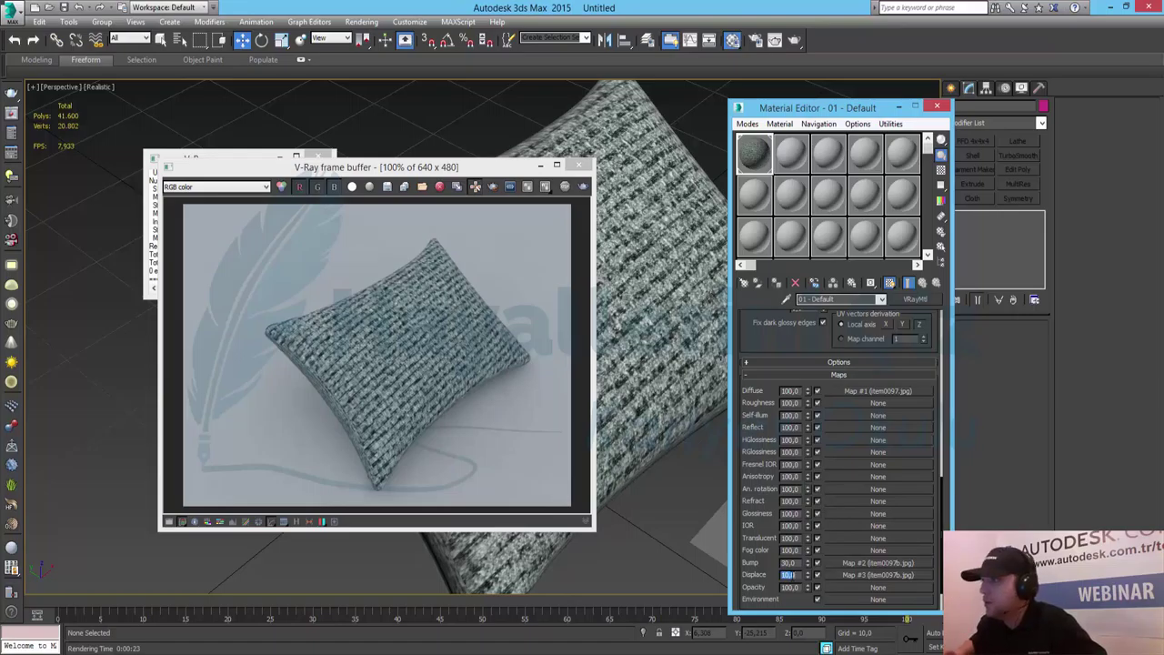
{"action": "left_click", "coordinate": [583, 186]}
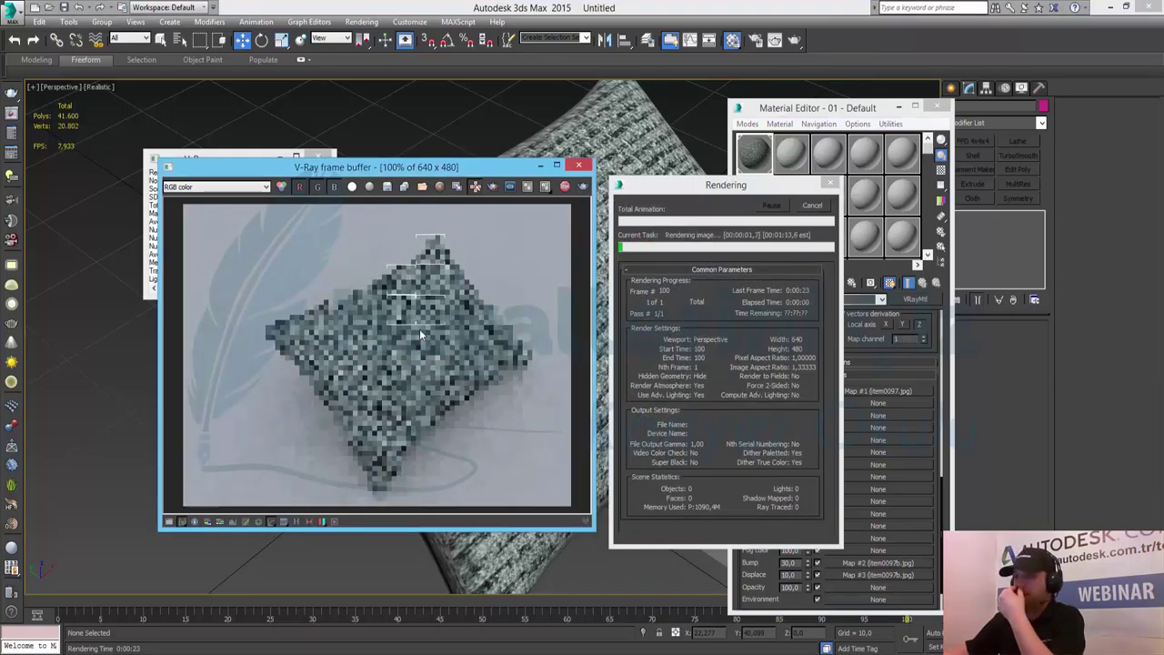
{"action": "left_click", "coordinate": [806, 204]}
{"action": "double_click", "coordinate": [789, 575]}
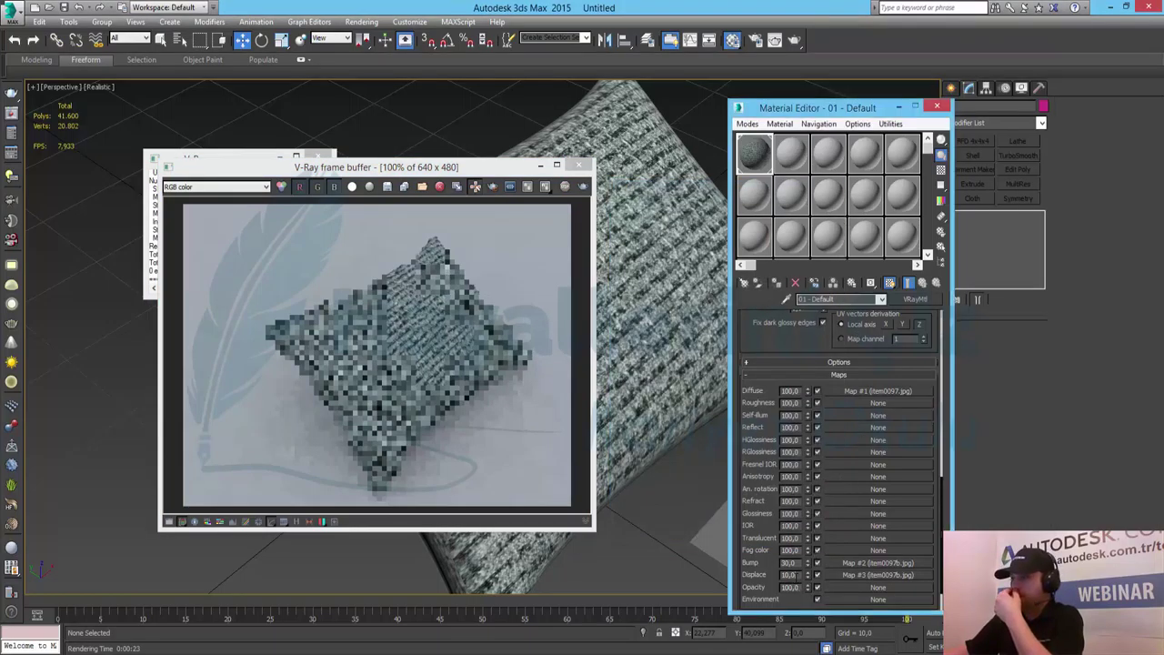
{"action": "type", "text": "5"}
{"action": "key", "text": "Return"}
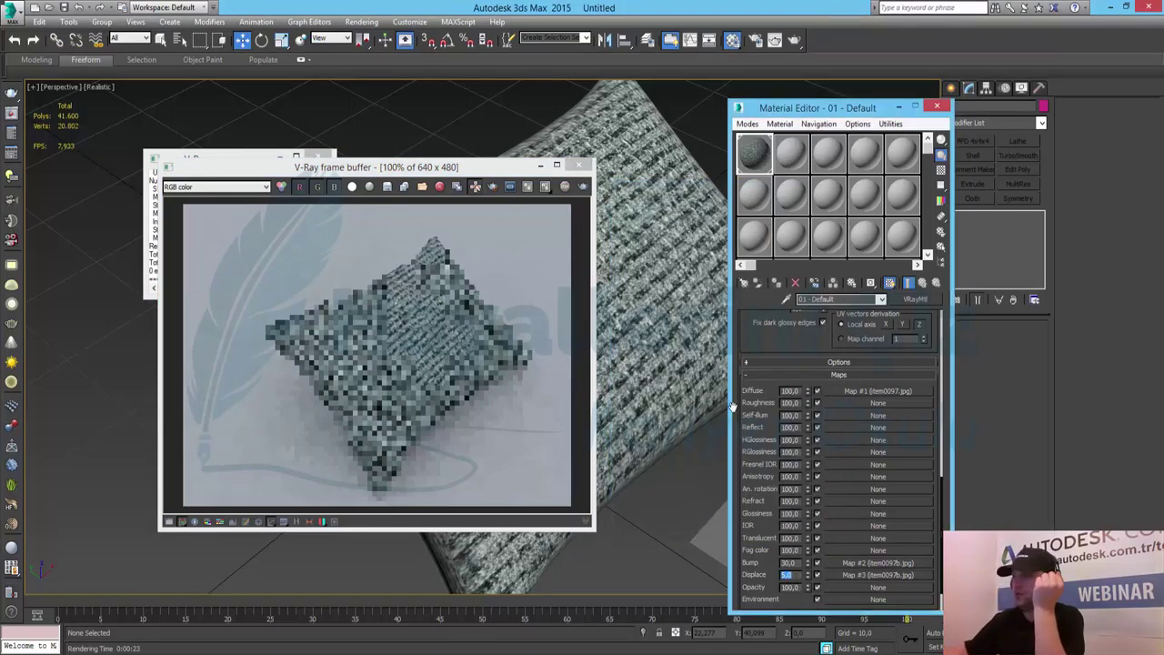
{"action": "left_click", "coordinate": [587, 189]}
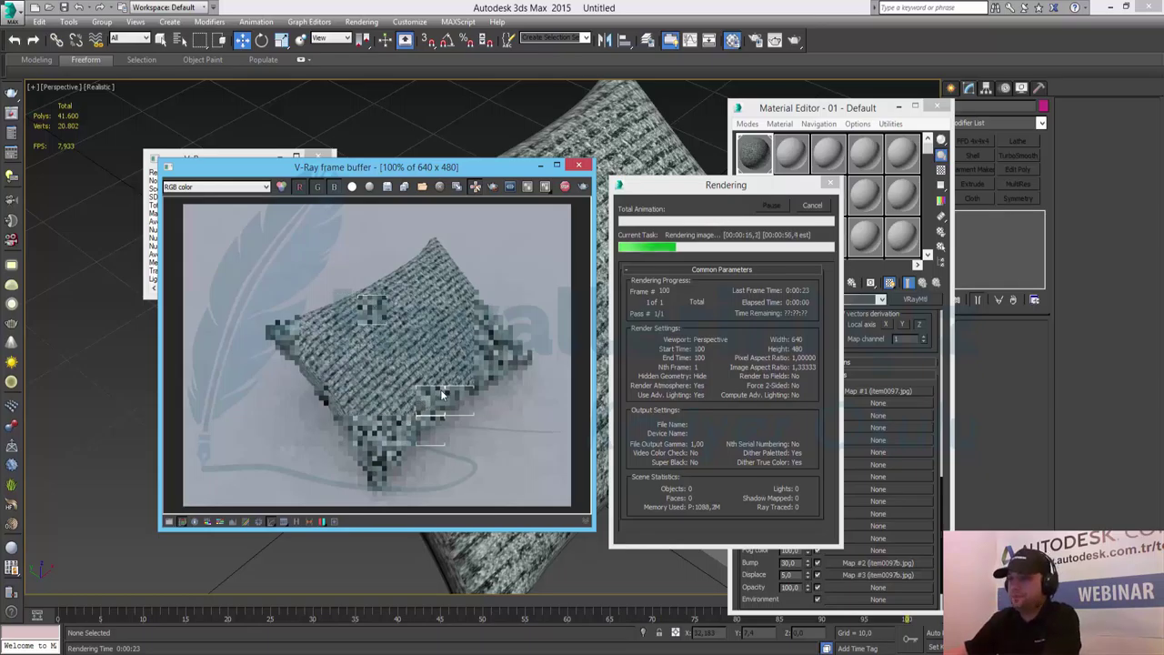
{"action": "key", "text": "Escape"}
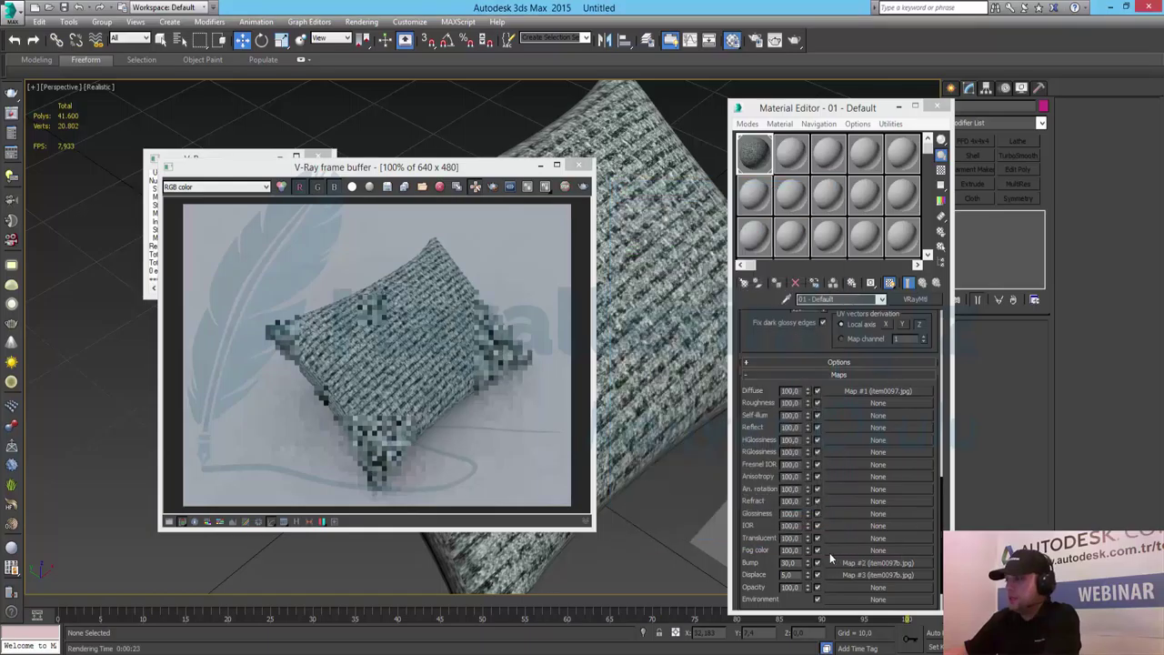
Set the Bump amount to 90 and render the pillow again in V-Ray.
{"action": "left_click", "coordinate": [789, 563]}
{"action": "type", "text": "9"}
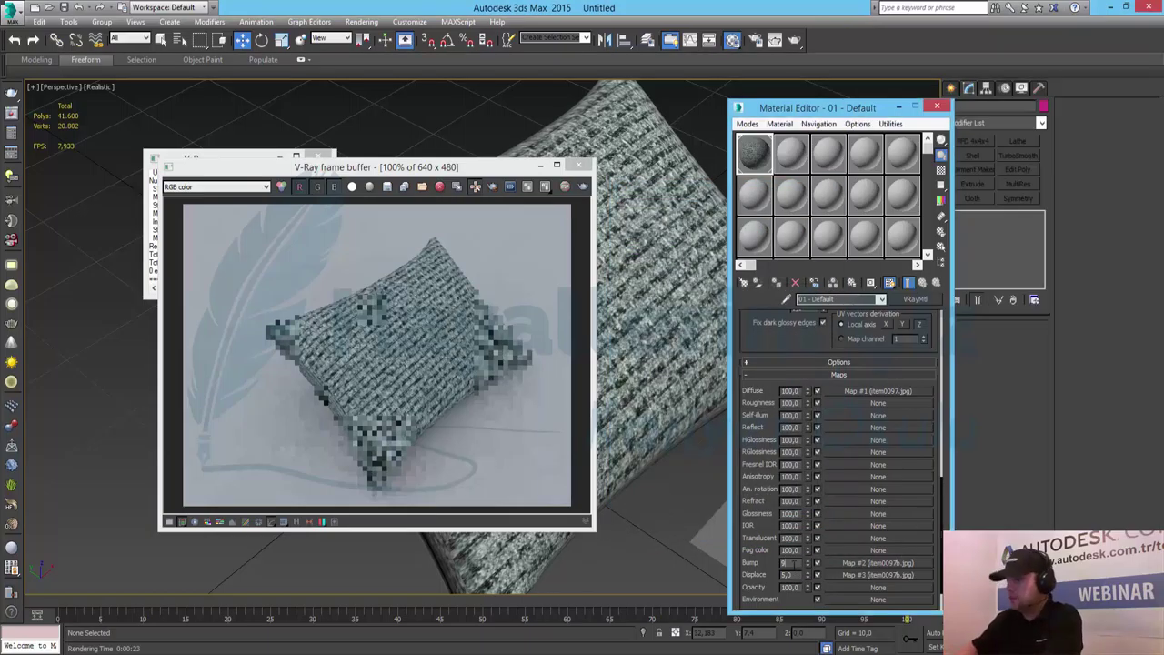
{"action": "type", "text": "0"}
{"action": "key", "text": "Return"}
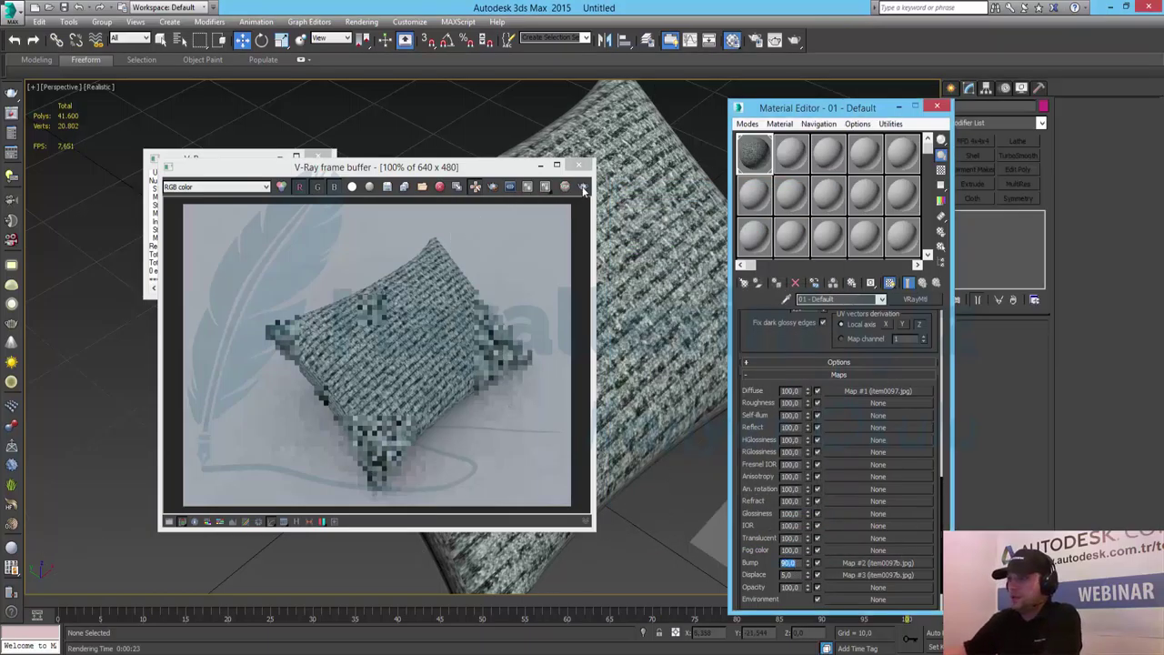
{"action": "left_click", "coordinate": [583, 187]}
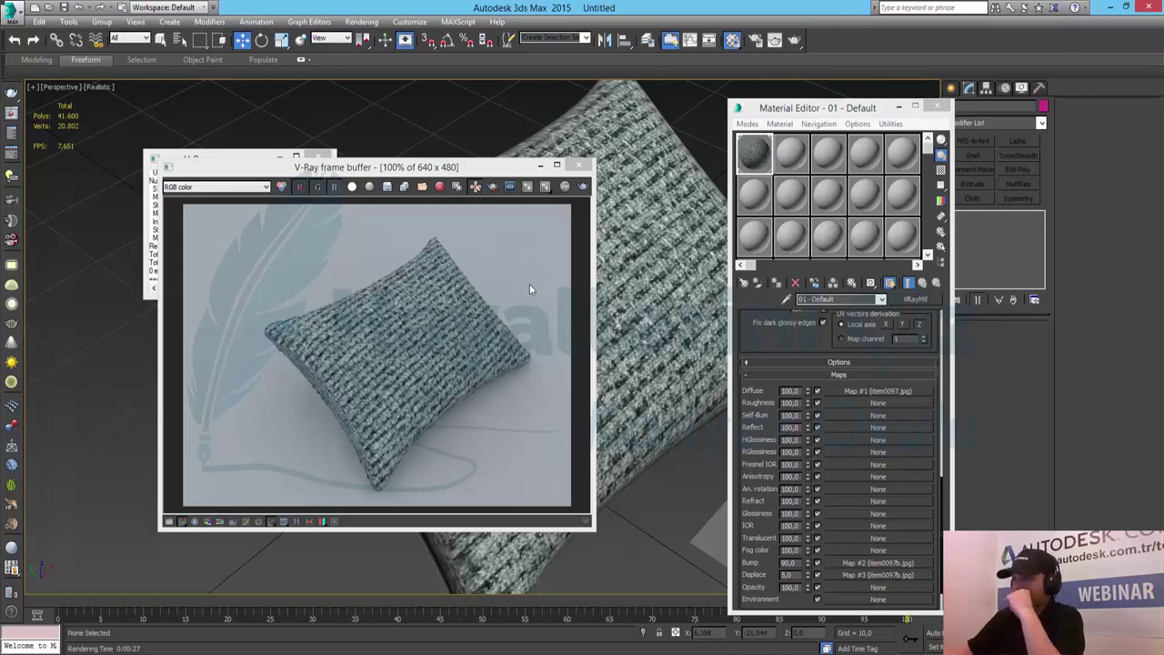
Assign the unused default material from slot 02 to the pillow, making it plain white.
{"action": "left_click", "coordinate": [579, 166]}
{"action": "left_click", "coordinate": [938, 106]}
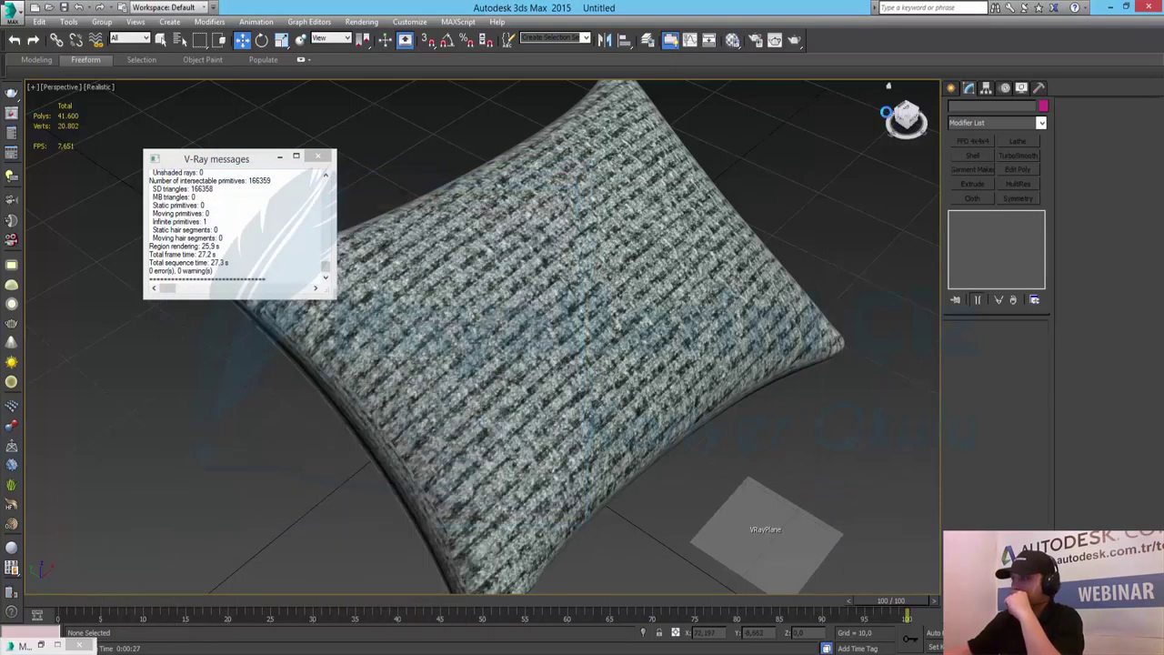
{"action": "left_click", "coordinate": [279, 157]}
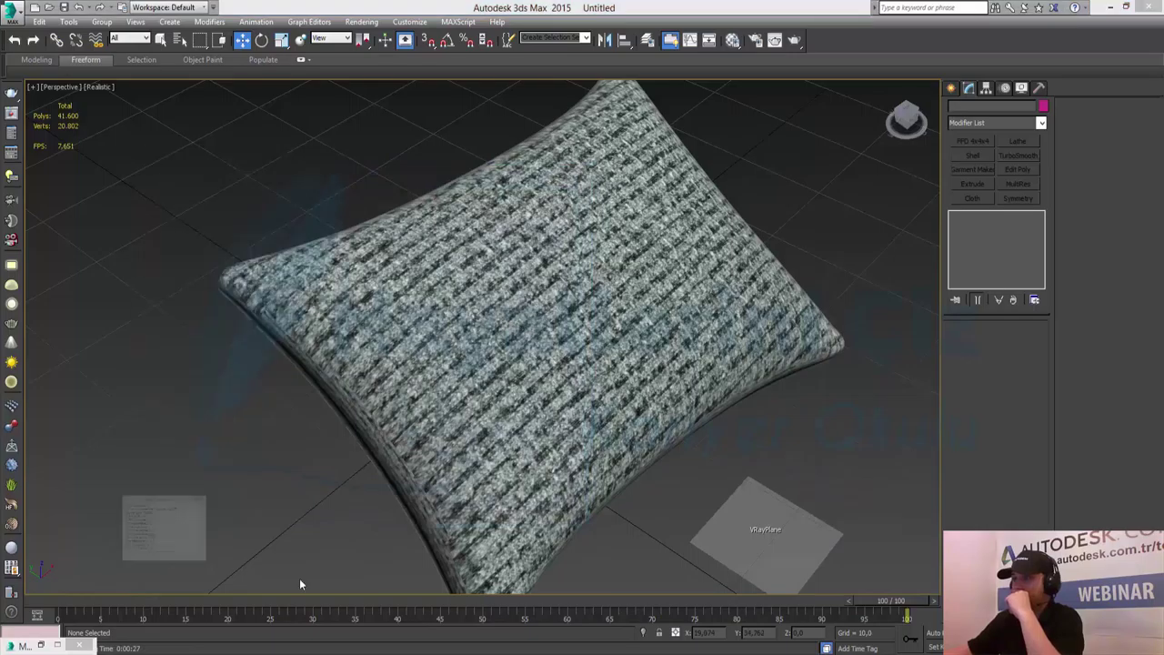
{"action": "mouse_move", "coordinate": [234, 654]}
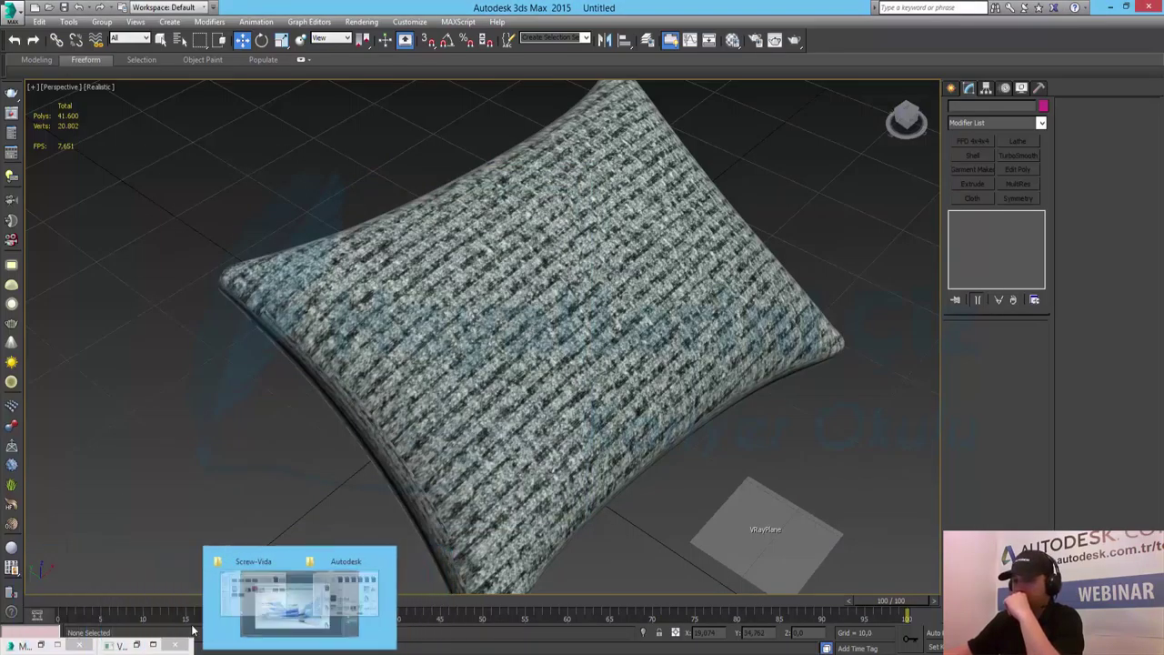
{"action": "left_click", "coordinate": [260, 600]}
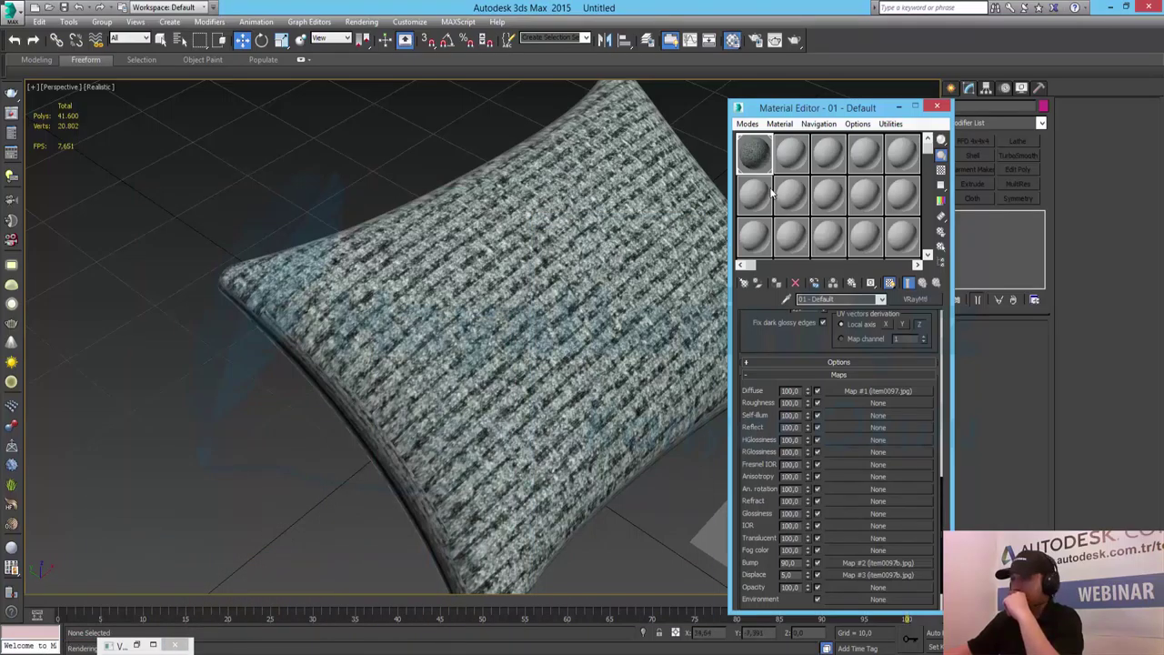
{"action": "left_click", "coordinate": [791, 153]}
{"action": "left_click", "coordinate": [621, 311]}
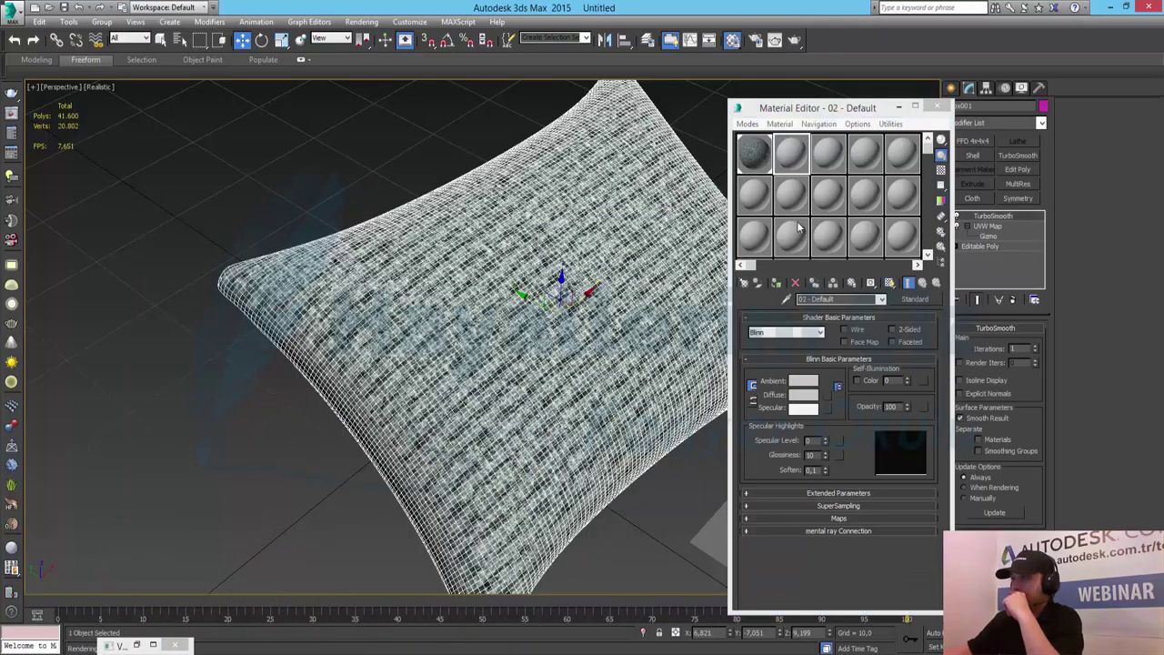
{"action": "left_click", "coordinate": [776, 283]}
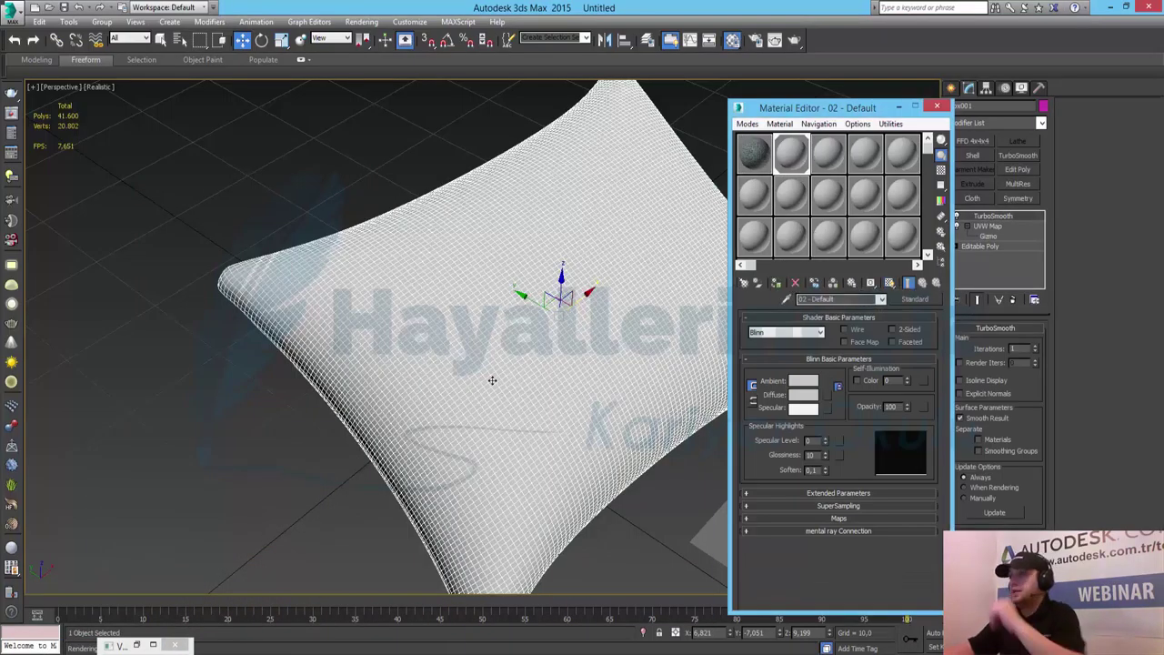
{"action": "key", "text": "shift+z"}
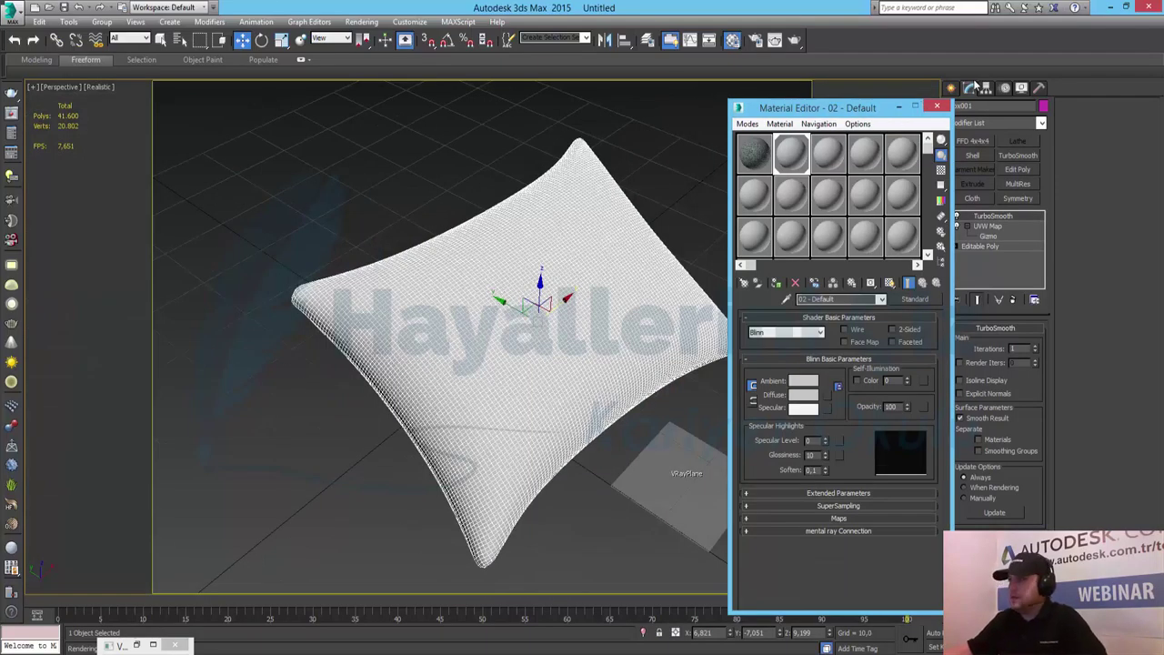
{"action": "left_click", "coordinate": [937, 106]}
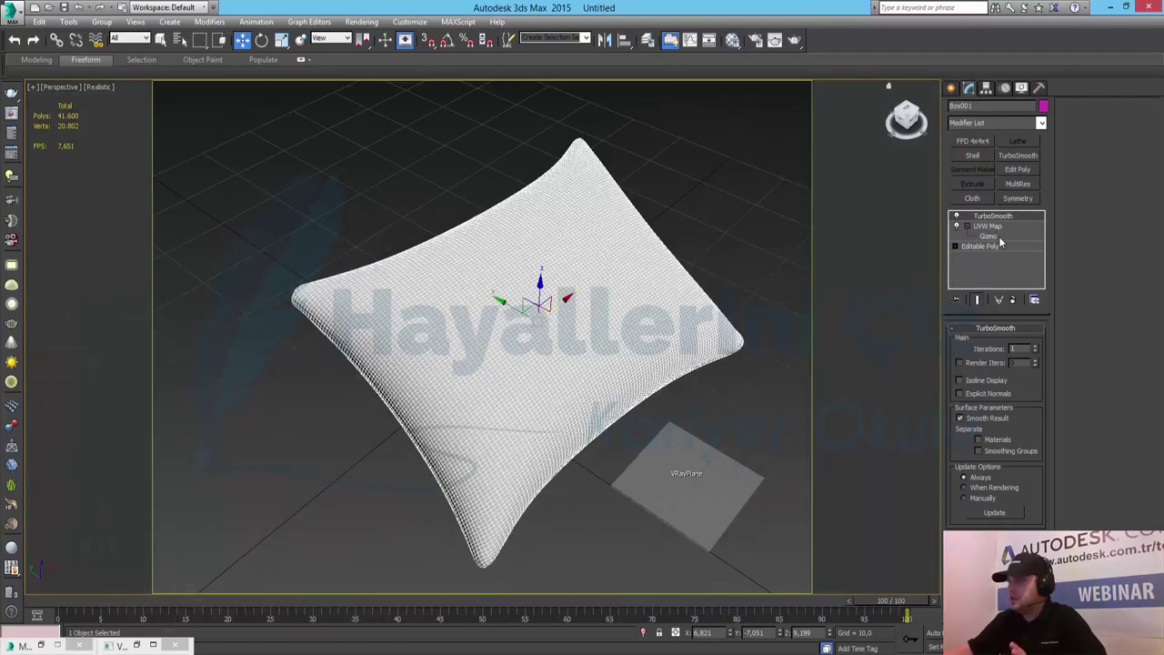
Delete the UVW Map modifier and select the base Editable Poly.
{"action": "left_click", "coordinate": [987, 226]}
{"action": "left_click", "coordinate": [1015, 301]}
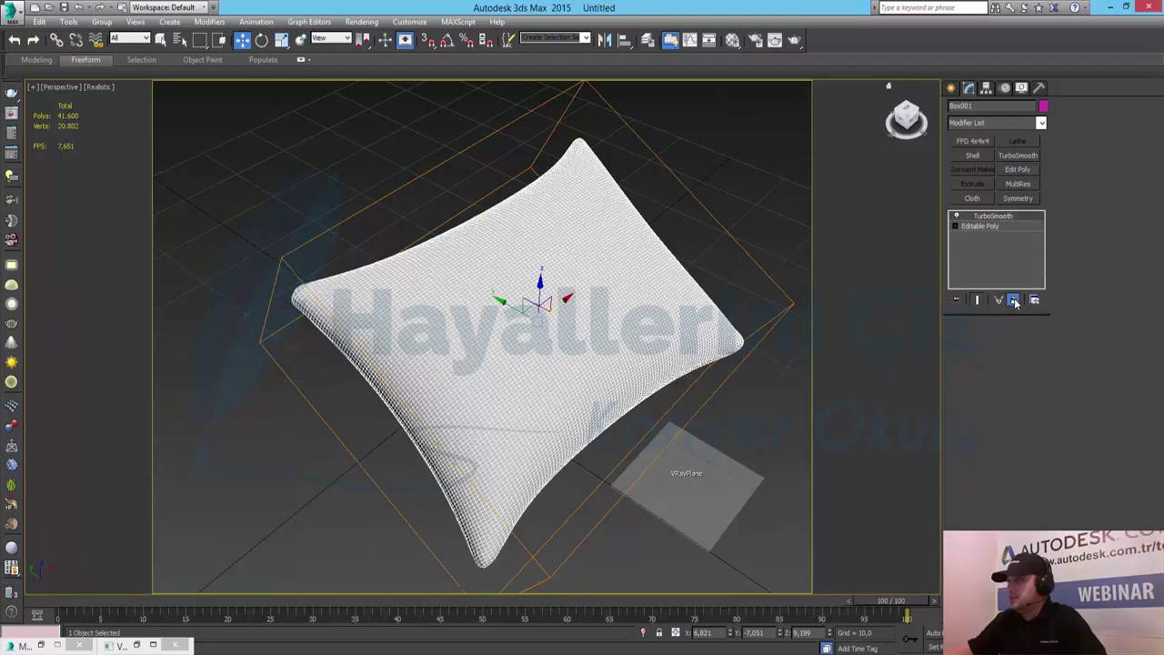
{"action": "left_click", "coordinate": [1010, 225]}
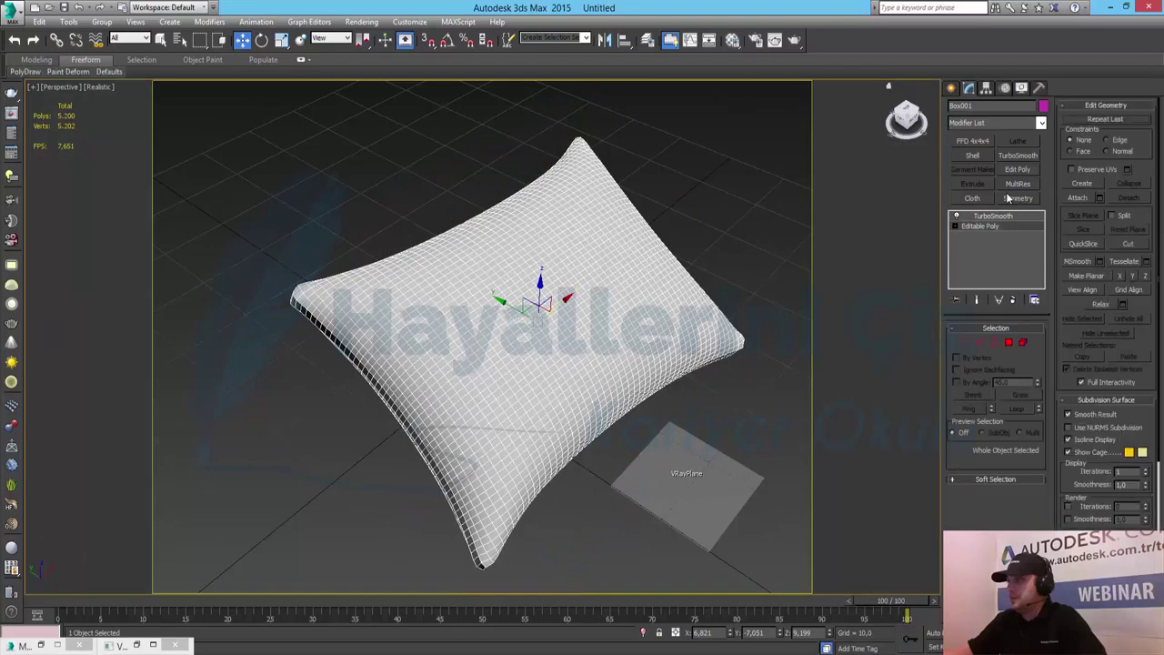
Apply the Hair and Fur (WSM) modifier directly above Editable Poly.
{"action": "left_click", "coordinate": [1042, 123]}
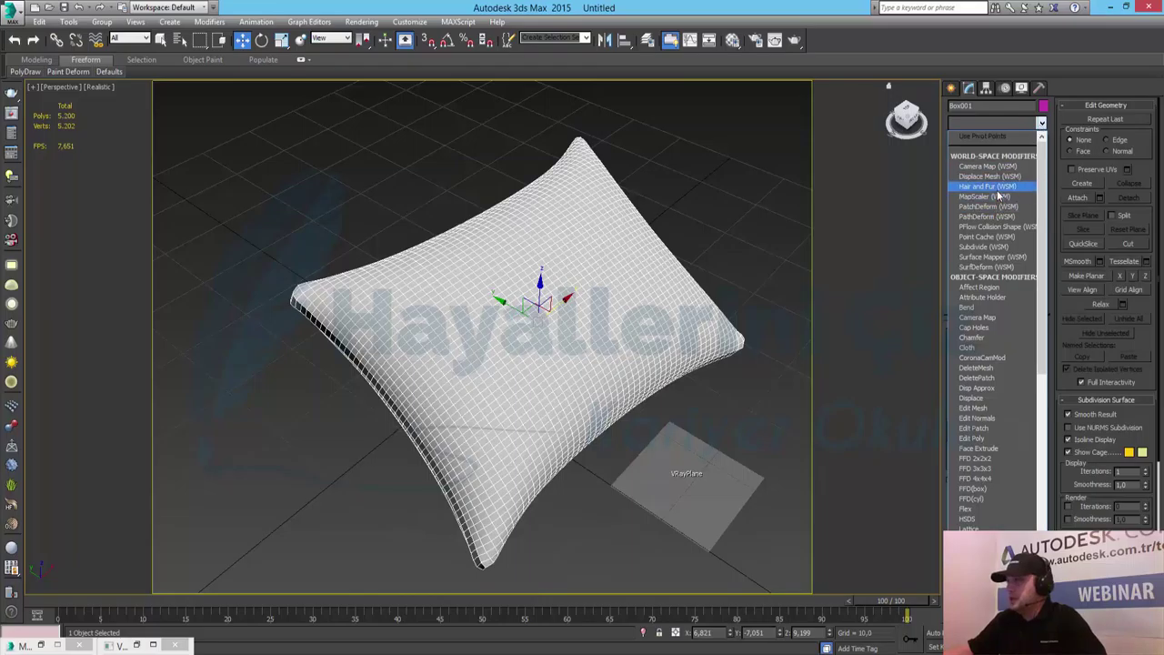
{"action": "left_click", "coordinate": [992, 187]}
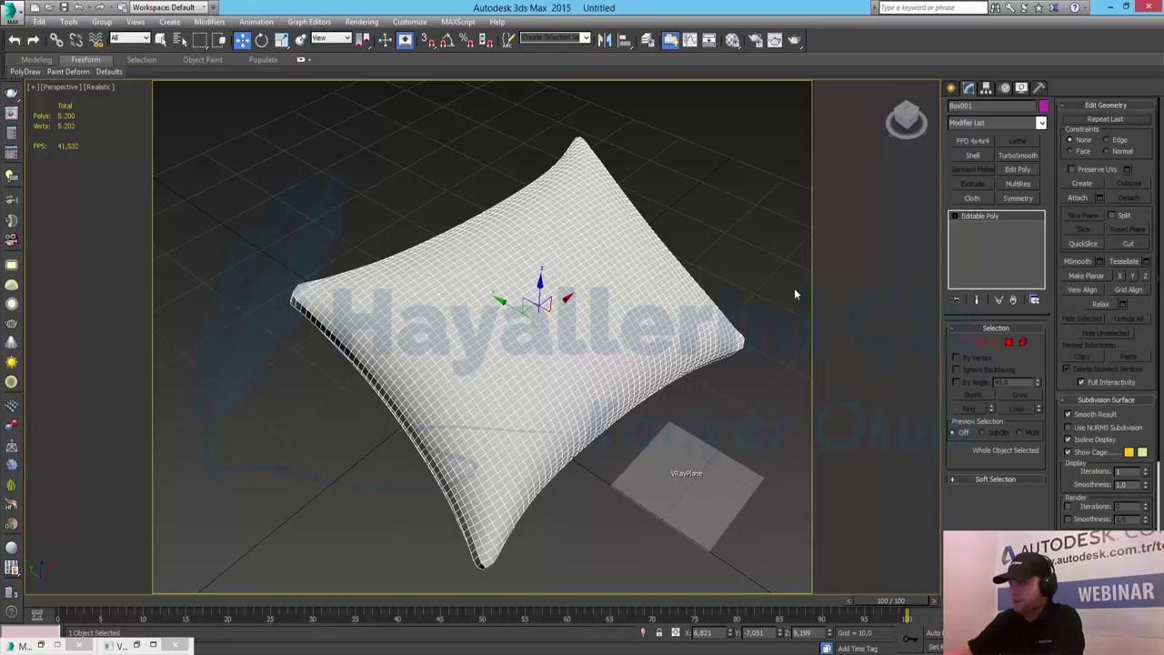
{"action": "left_click", "coordinate": [1042, 124]}
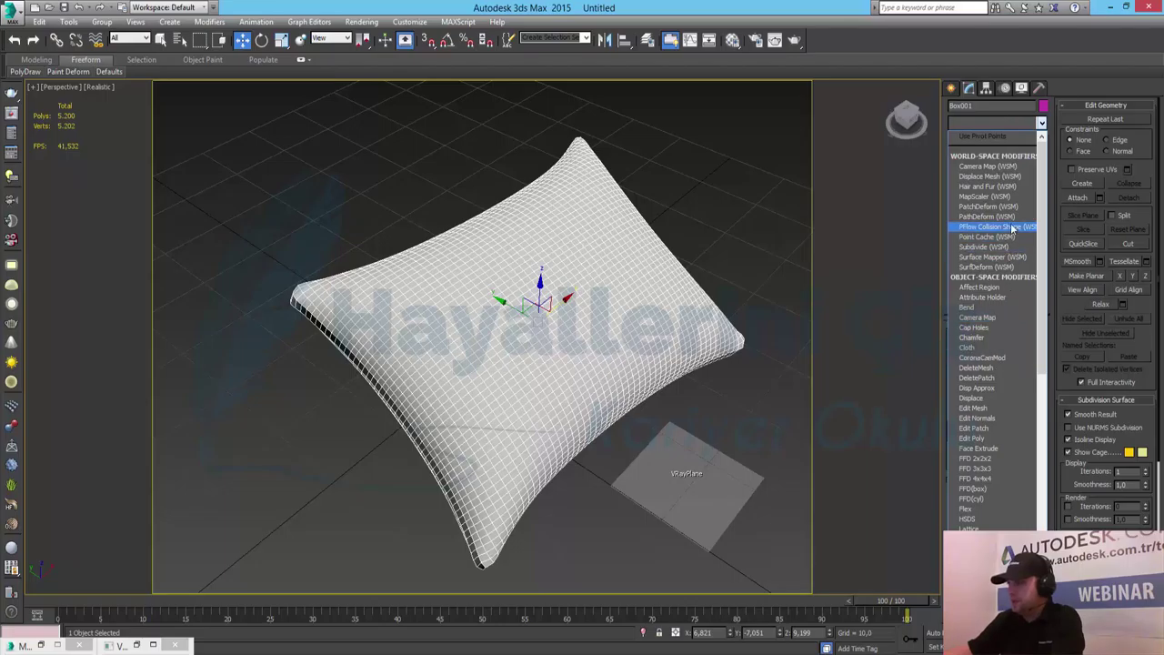
{"action": "left_click", "coordinate": [995, 187]}
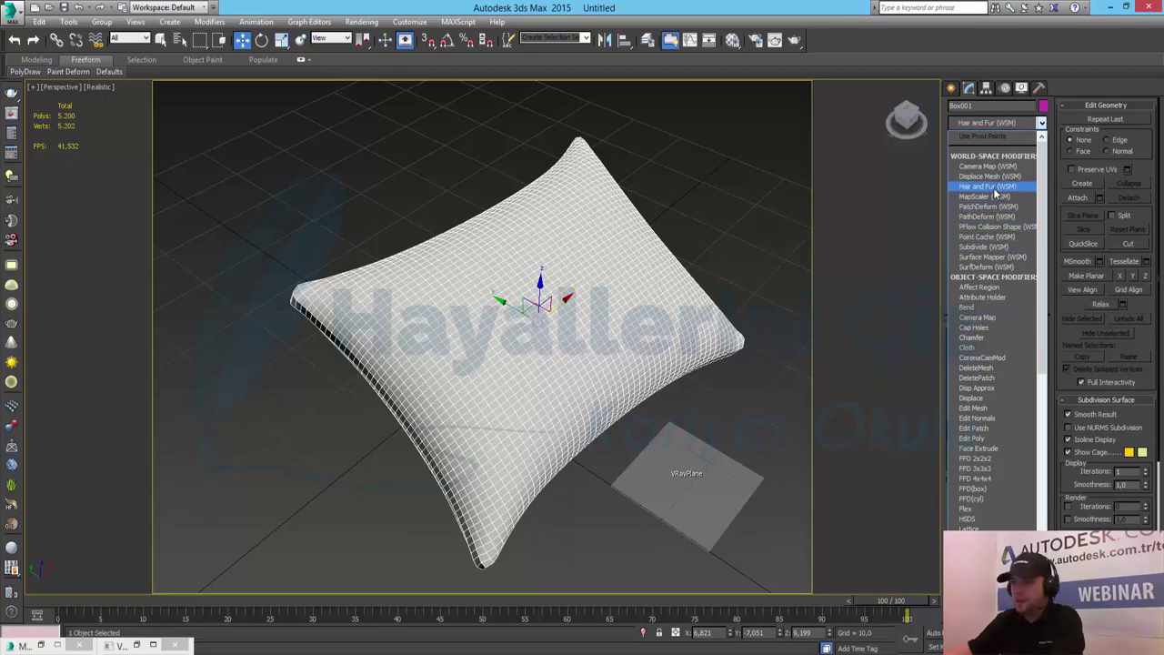
{"action": "left_click", "coordinate": [994, 186]}
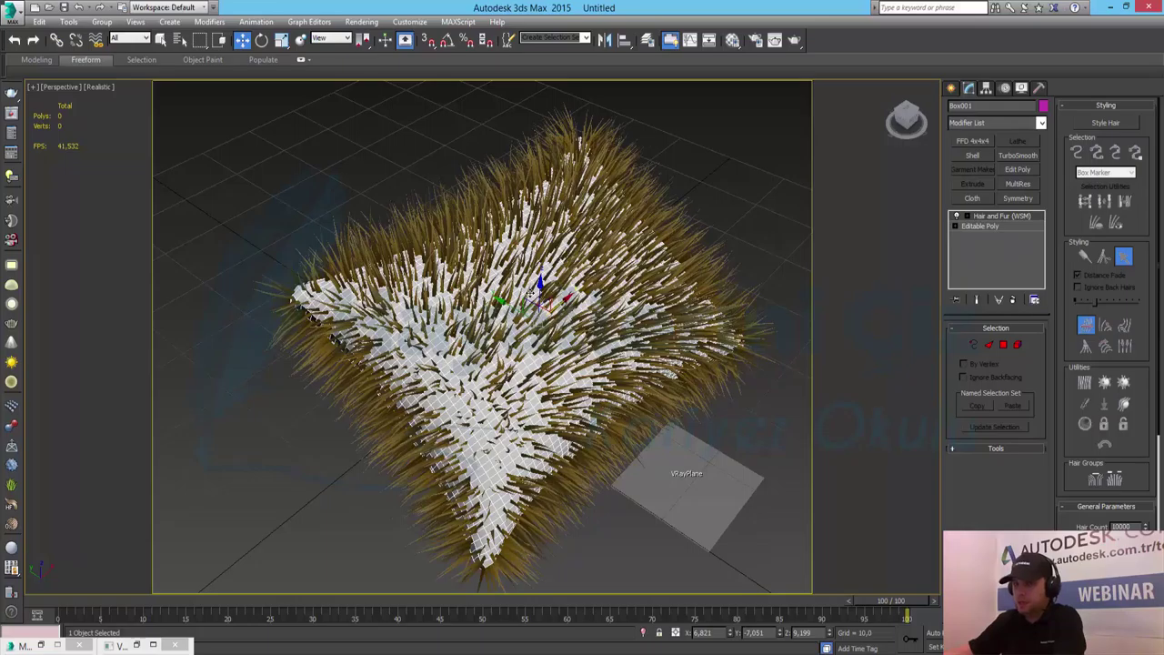
Render the fur-covered pillow via Rendering > Render and cancel partway, showing nearly black fur.
{"action": "left_click", "coordinate": [868, 335]}
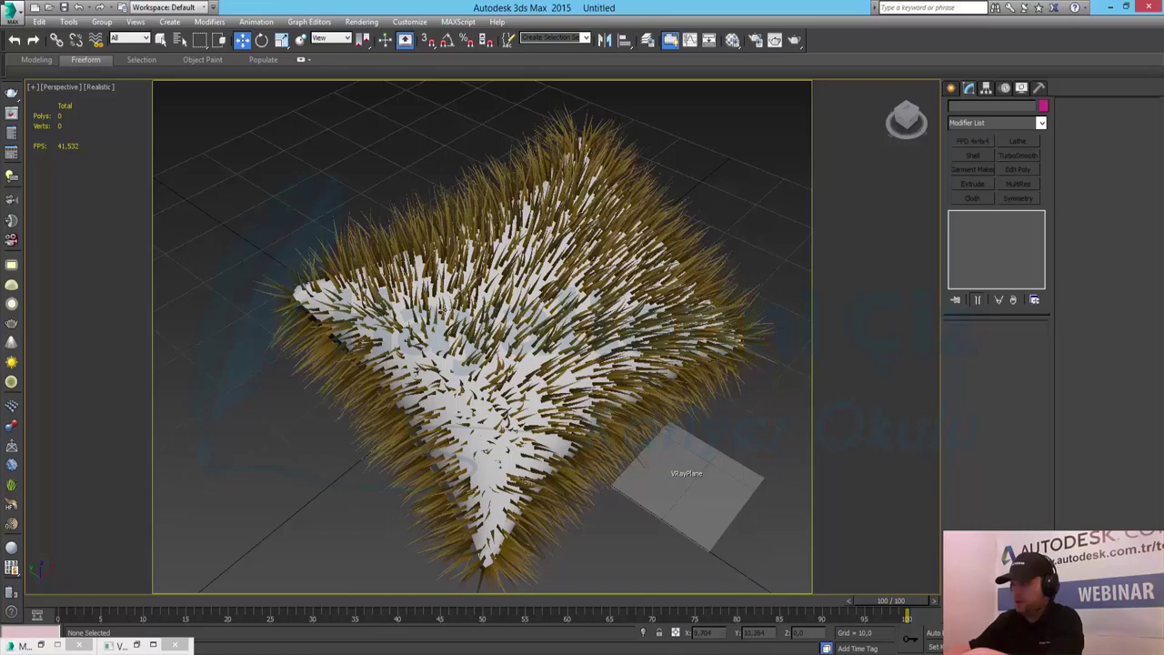
{"action": "left_click", "coordinate": [364, 22]}
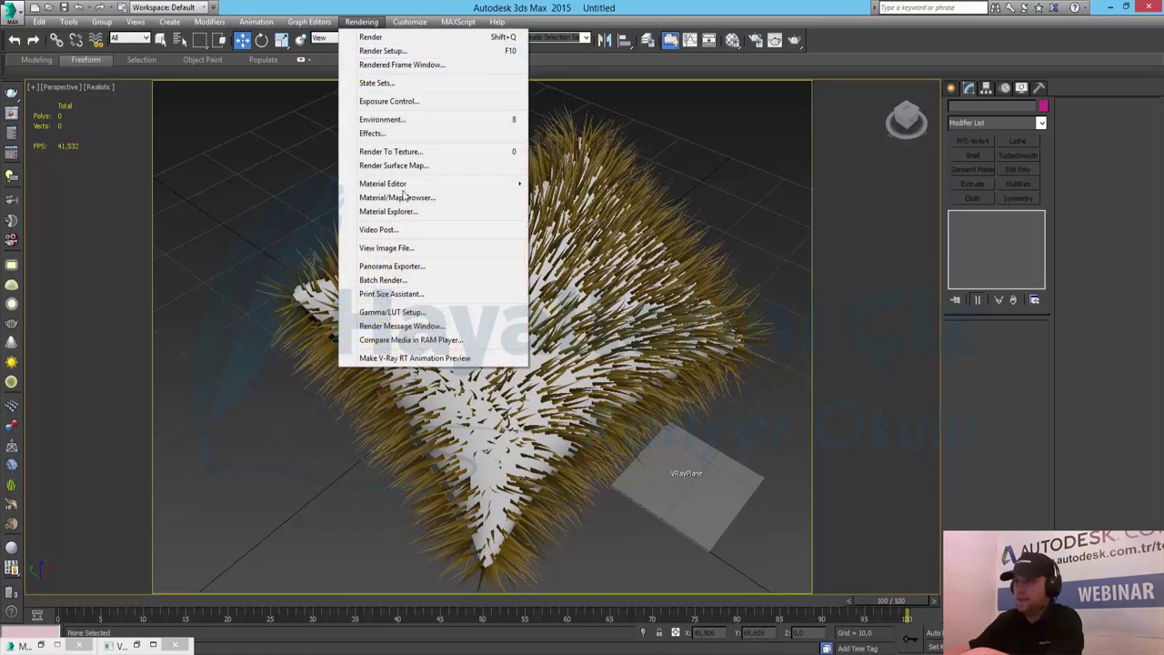
{"action": "left_click", "coordinate": [378, 37]}
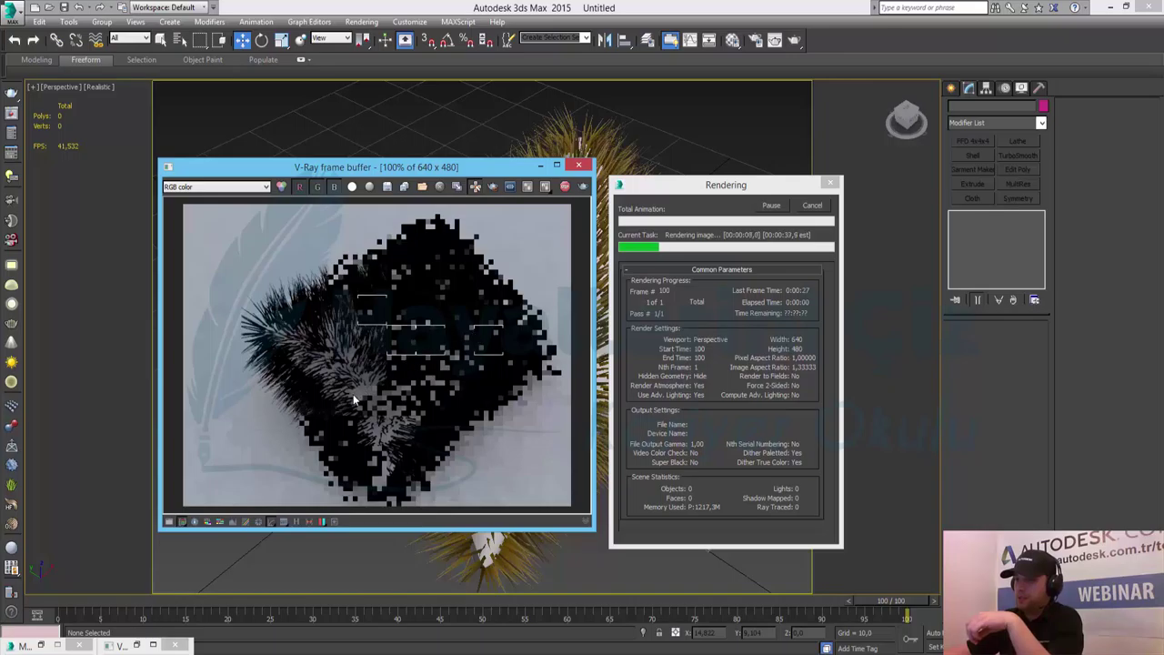
{"action": "left_click", "coordinate": [820, 203]}
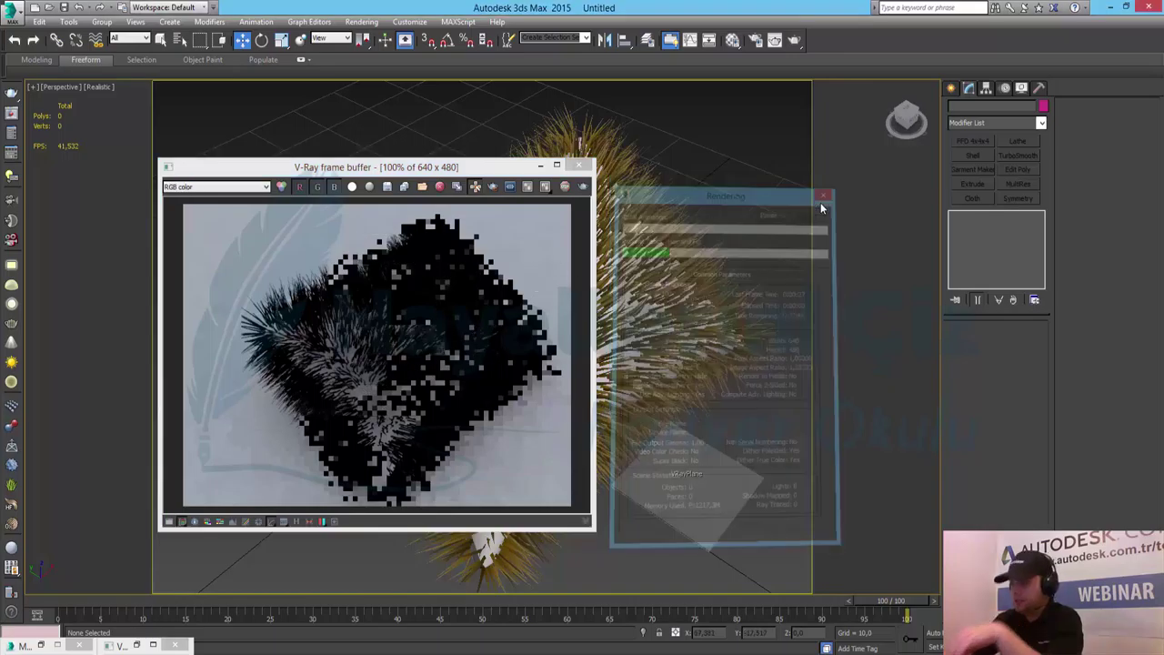
In Environment and Effects, set the Hair and Fur effect's Hairs to mr prim and update the scene.
{"action": "key", "text": "8"}
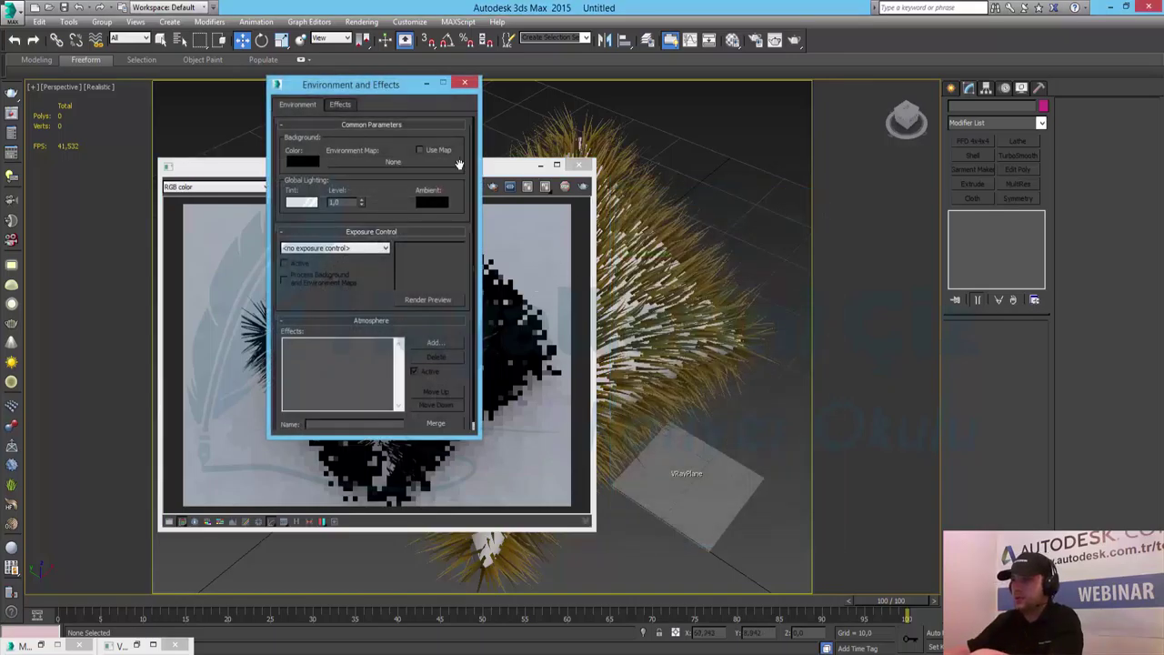
{"action": "left_click", "coordinate": [344, 105]}
{"action": "left_click", "coordinate": [308, 148]}
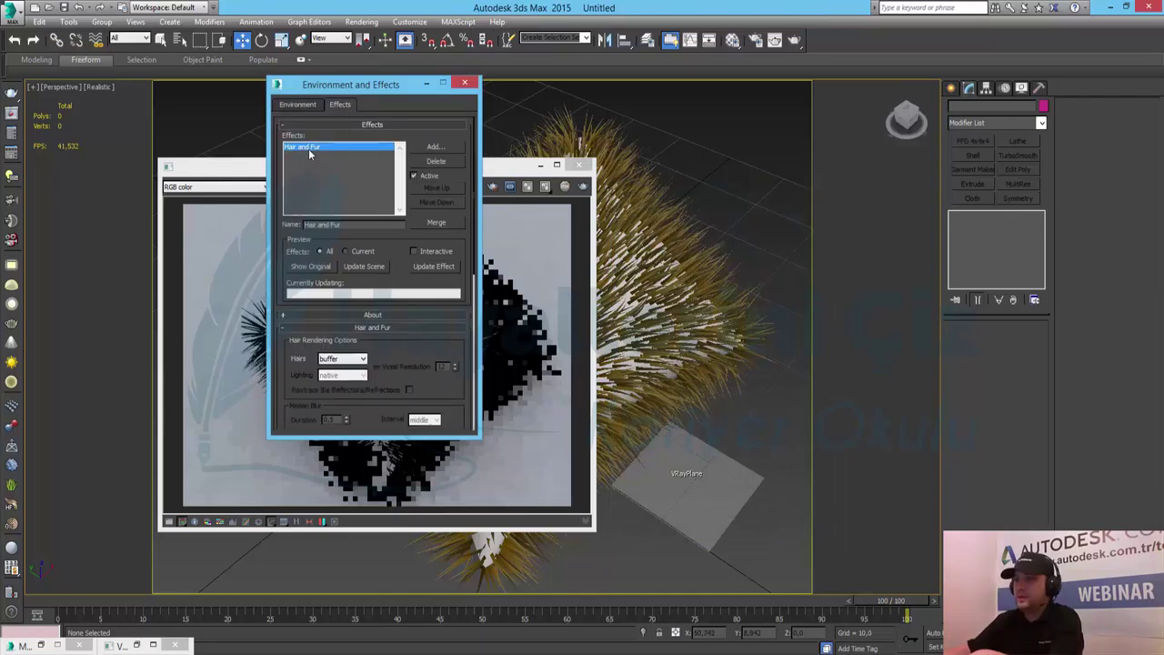
{"action": "left_click", "coordinate": [340, 360]}
{"action": "left_click", "coordinate": [363, 395]}
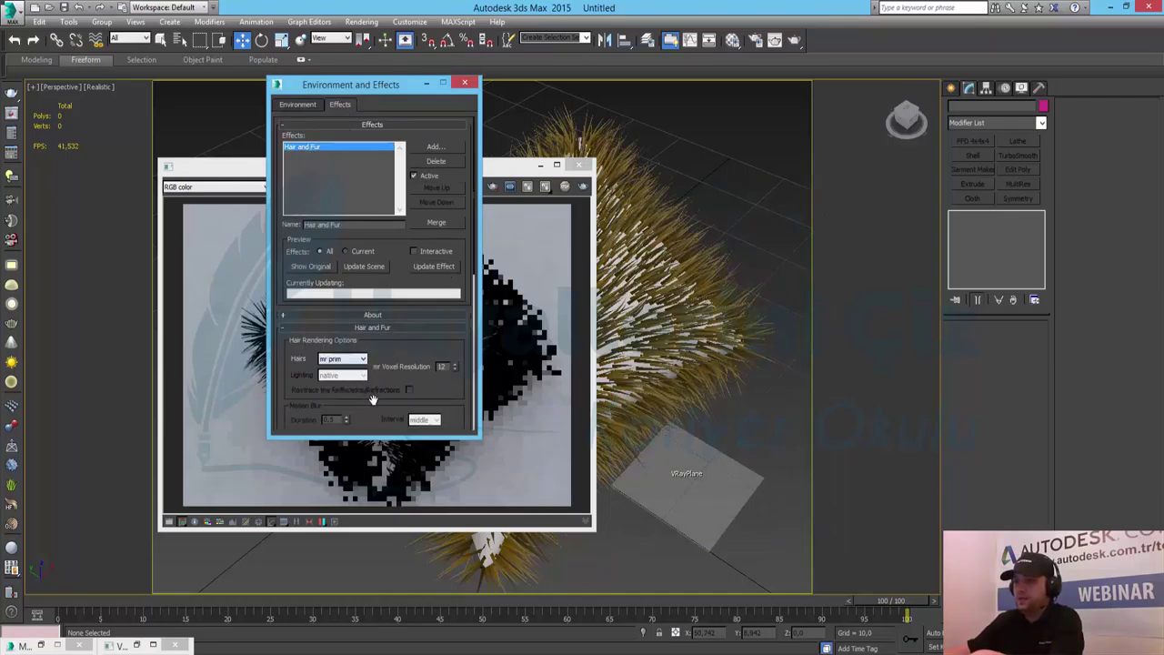
{"action": "left_click", "coordinate": [368, 267]}
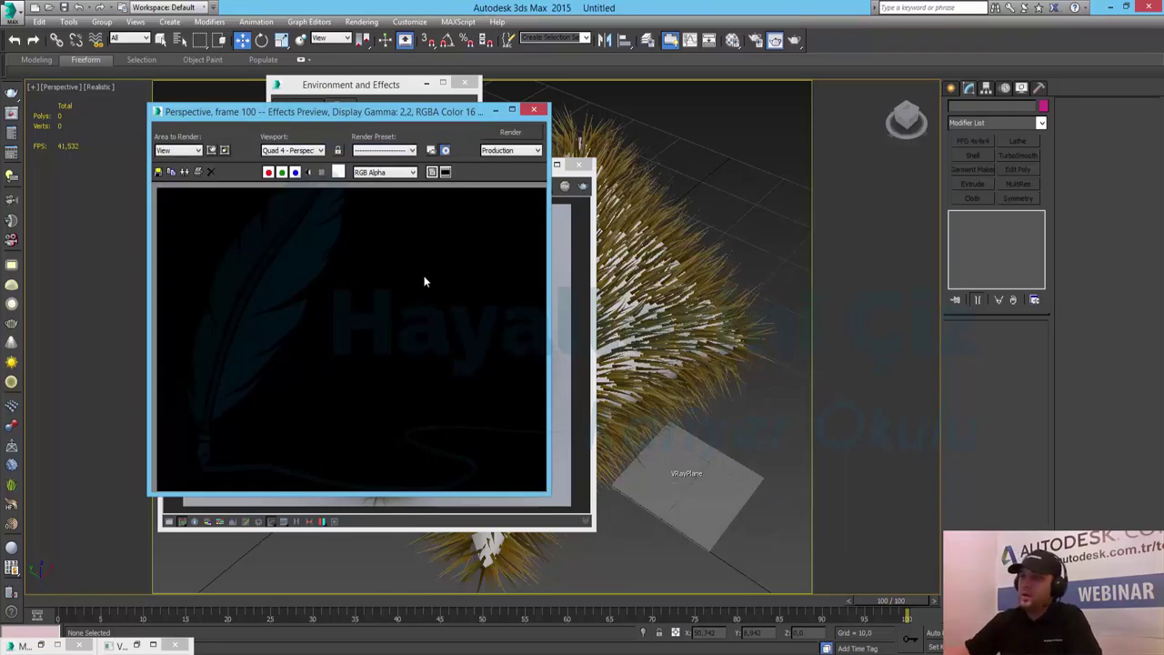
Close the Effects Preview, the Environment and Effects window and the V-Ray frame buffer, reselecting the furred pillow.
{"action": "left_click", "coordinate": [541, 110]}
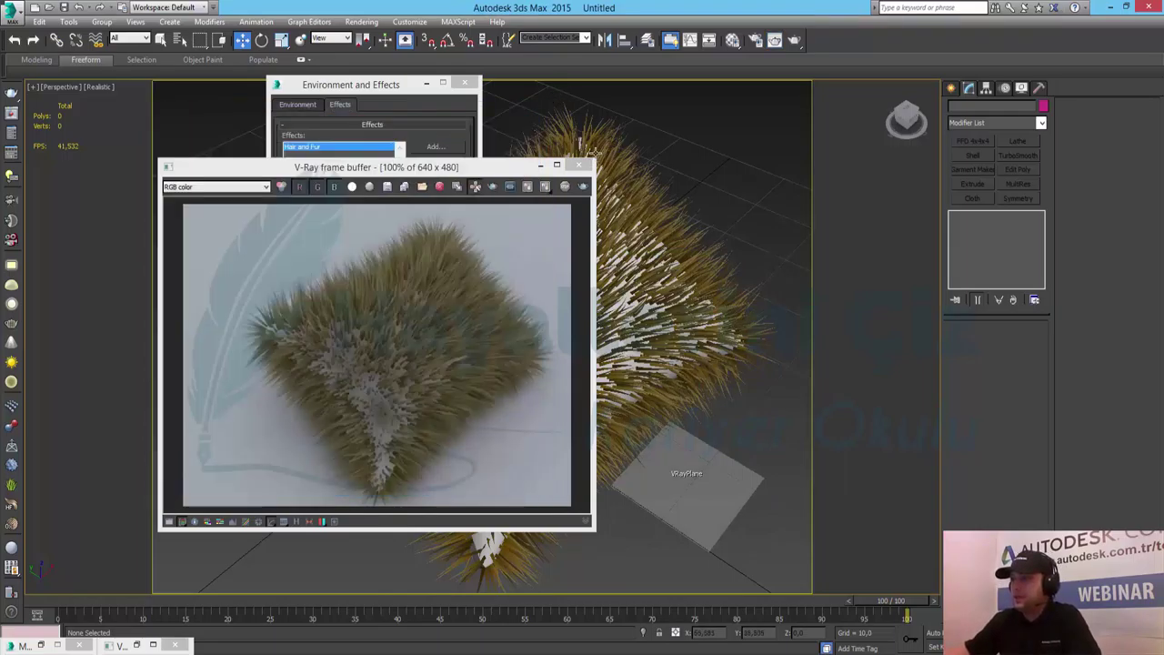
{"action": "left_click", "coordinate": [767, 331]}
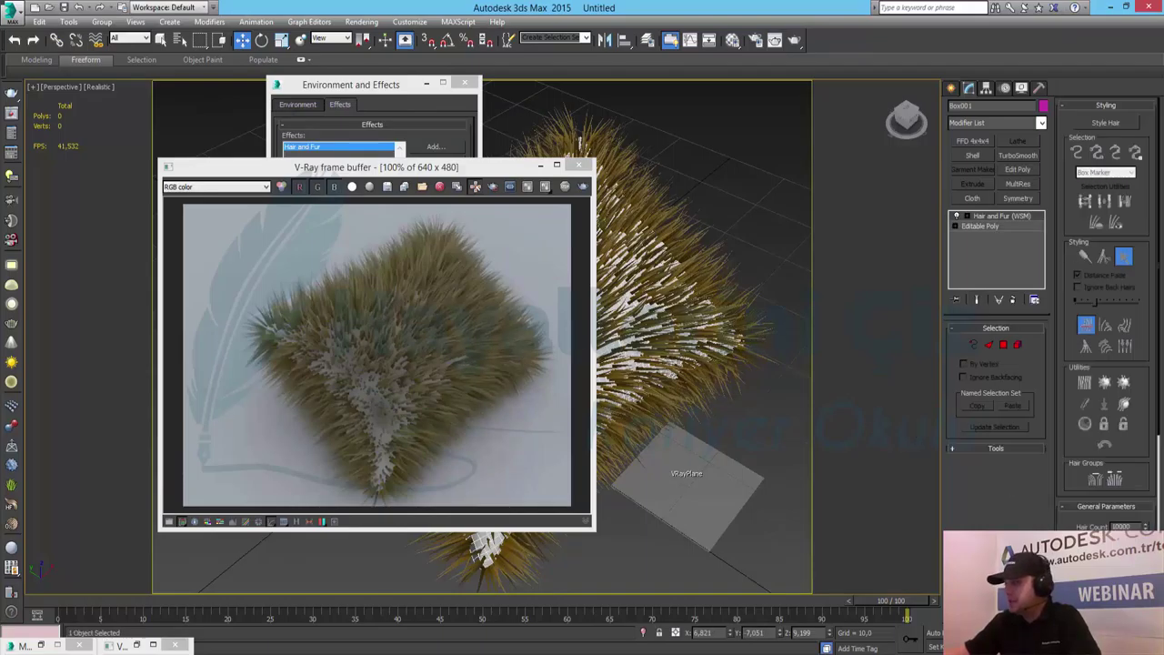
{"action": "scroll", "coordinate": [1071, 431], "scroll_direction": "down", "scroll_amount": 4}
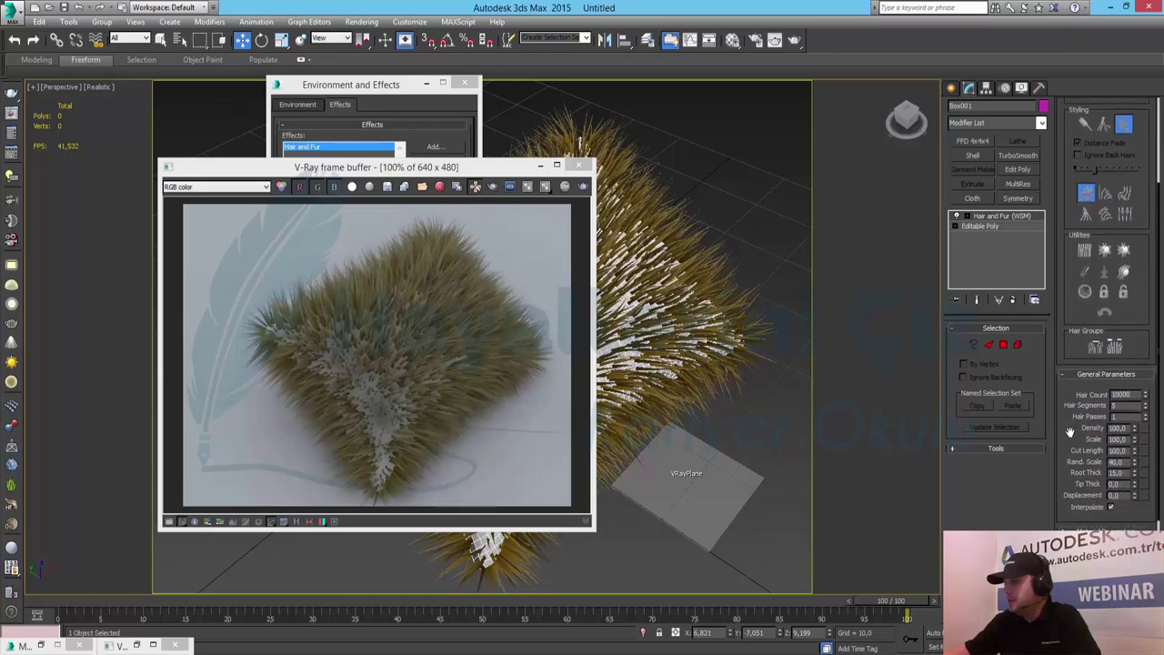
{"action": "scroll", "coordinate": [1071, 431], "scroll_direction": "down", "scroll_amount": 1}
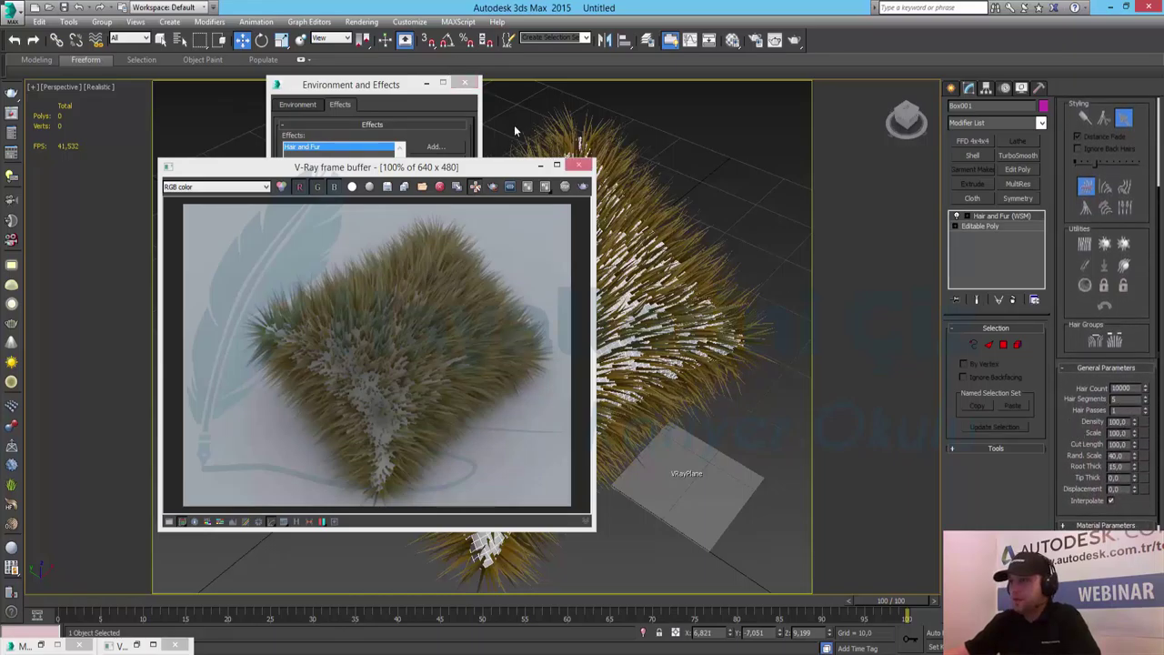
{"action": "left_click", "coordinate": [465, 83]}
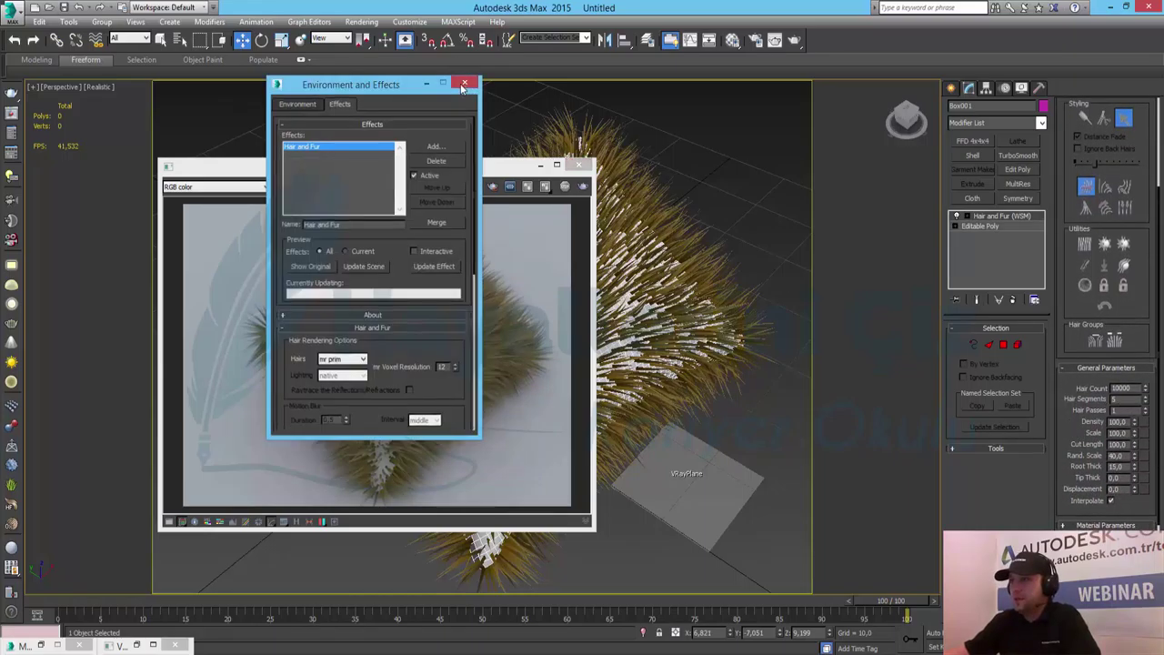
{"action": "left_click", "coordinate": [586, 169]}
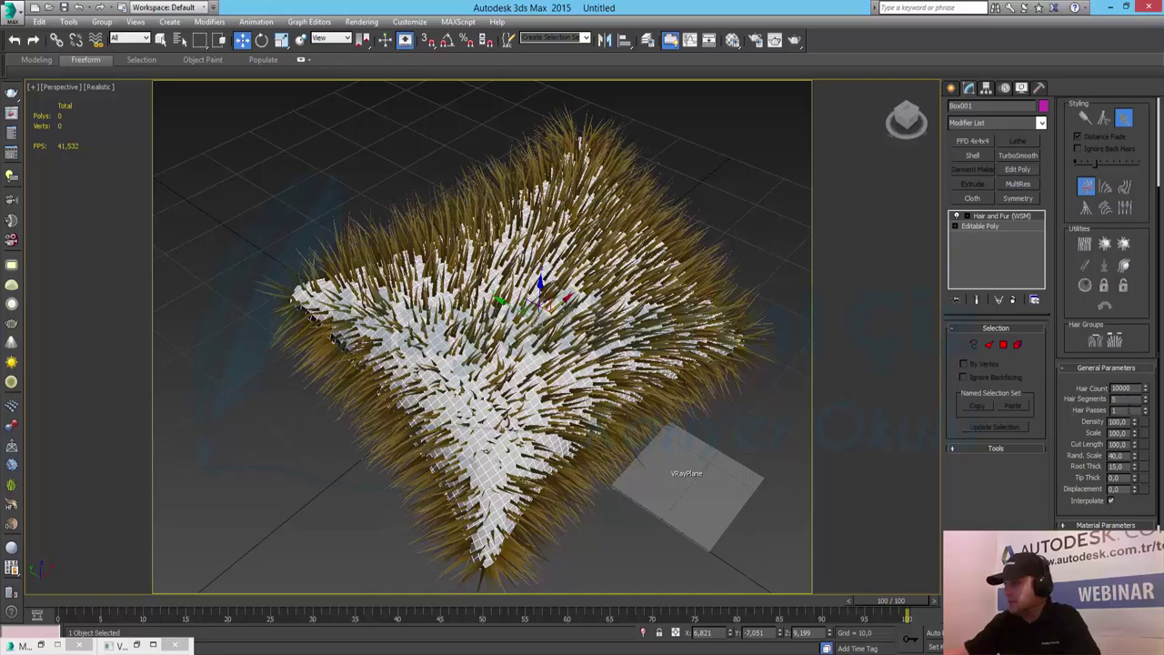
Try a hair Scale of 20, then restore it to 100.
{"action": "left_click", "coordinate": [1118, 433]}
{"action": "type", "text": "20"}
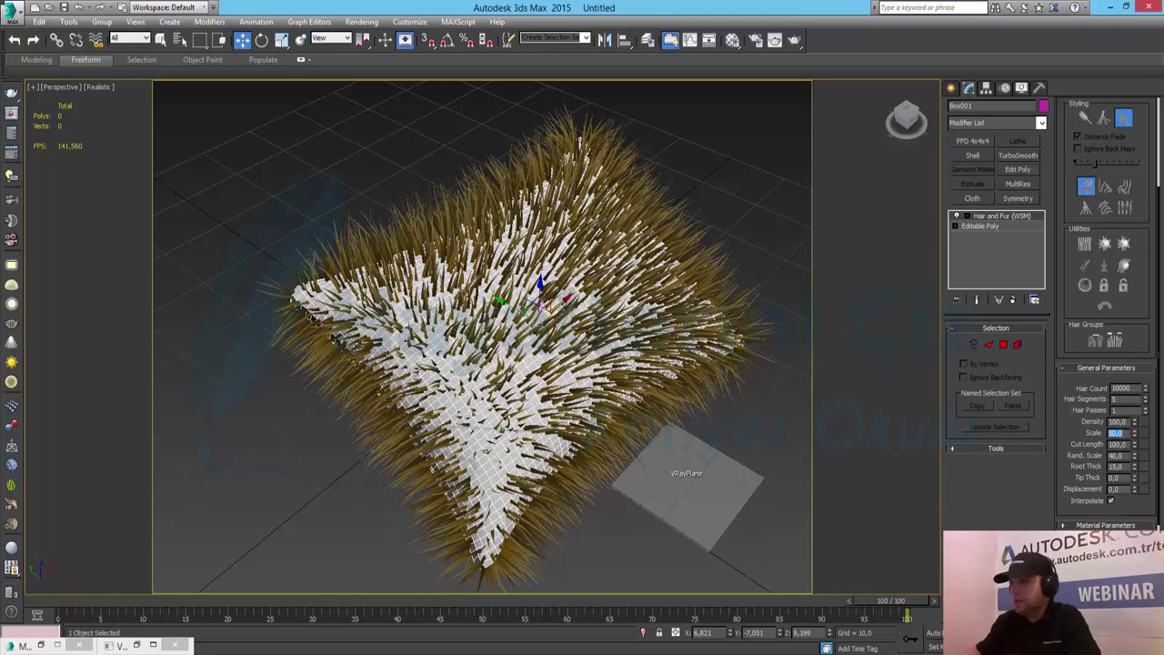
{"action": "key", "text": "Return"}
{"action": "type", "text": "100"}
{"action": "key", "text": "Return"}
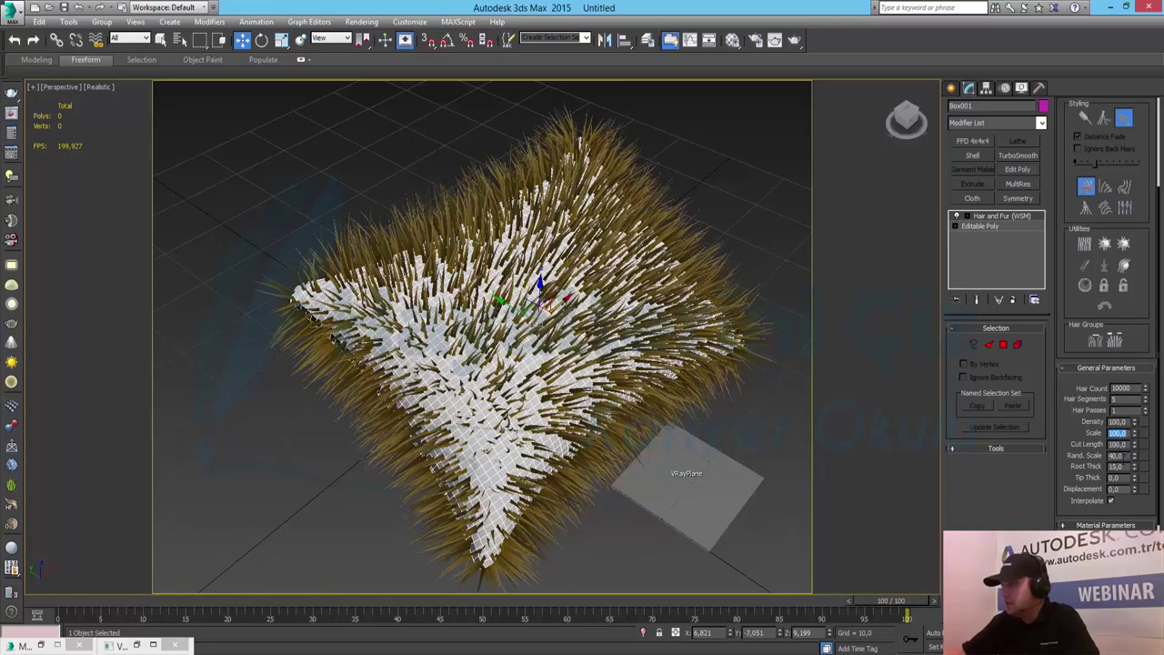
Lower the Rand. Scale value to reduce random hair length variation.
{"action": "left_click", "coordinate": [1117, 455]}
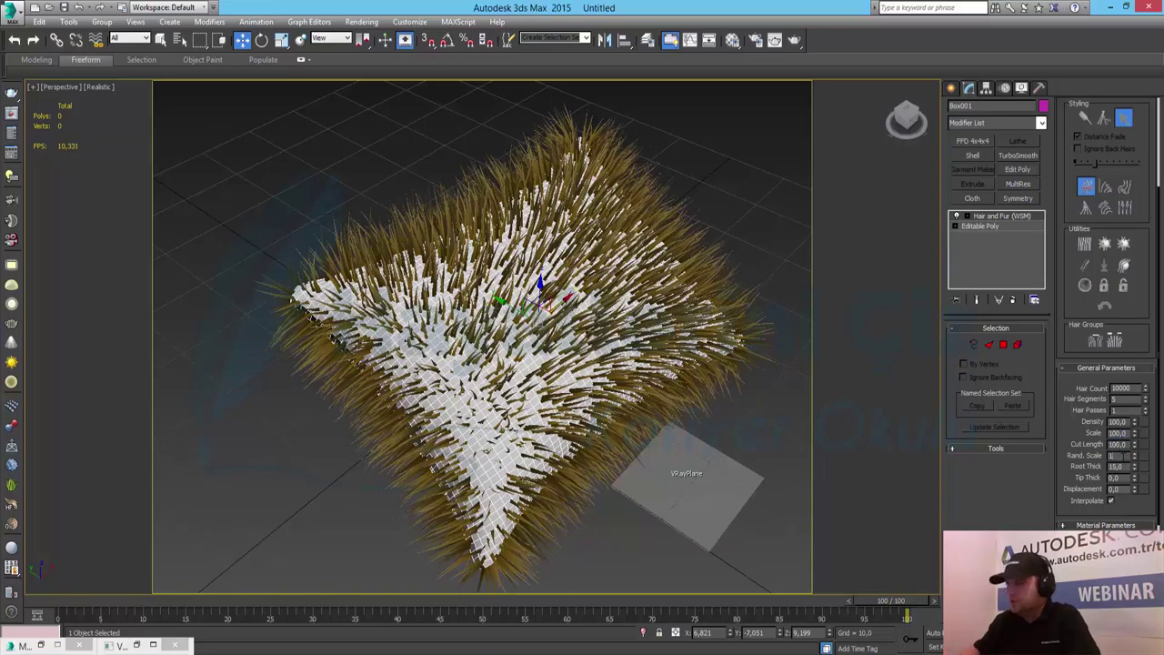
{"action": "key", "text": "Return"}
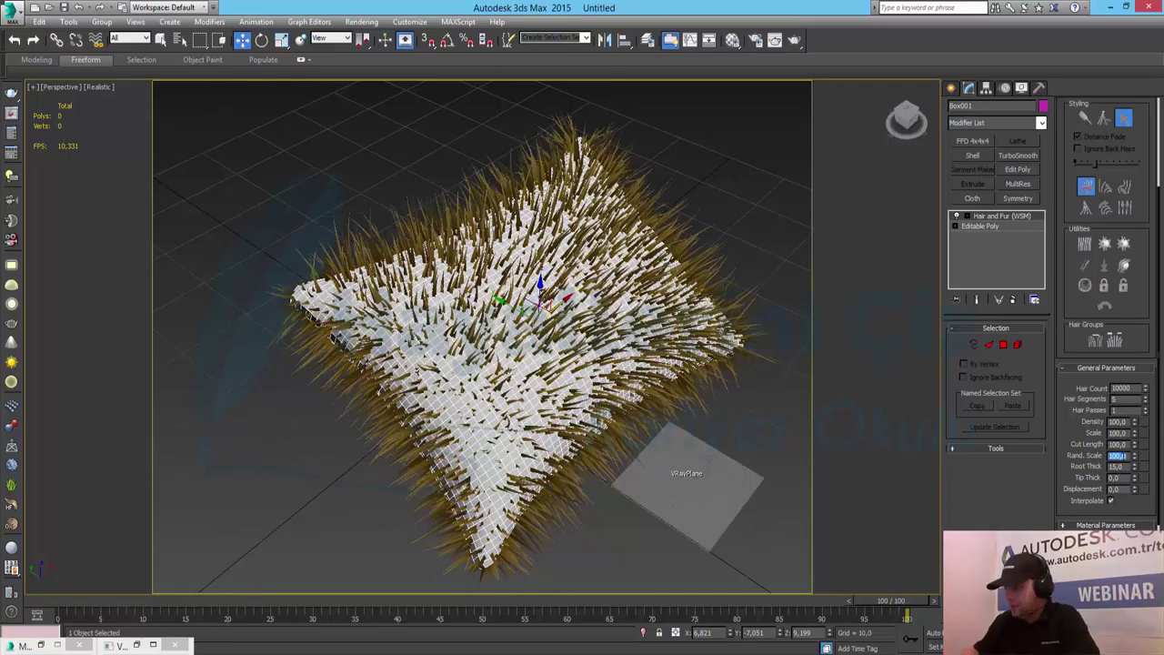
{"action": "type", "text": "40"}
{"action": "key", "text": "Return"}
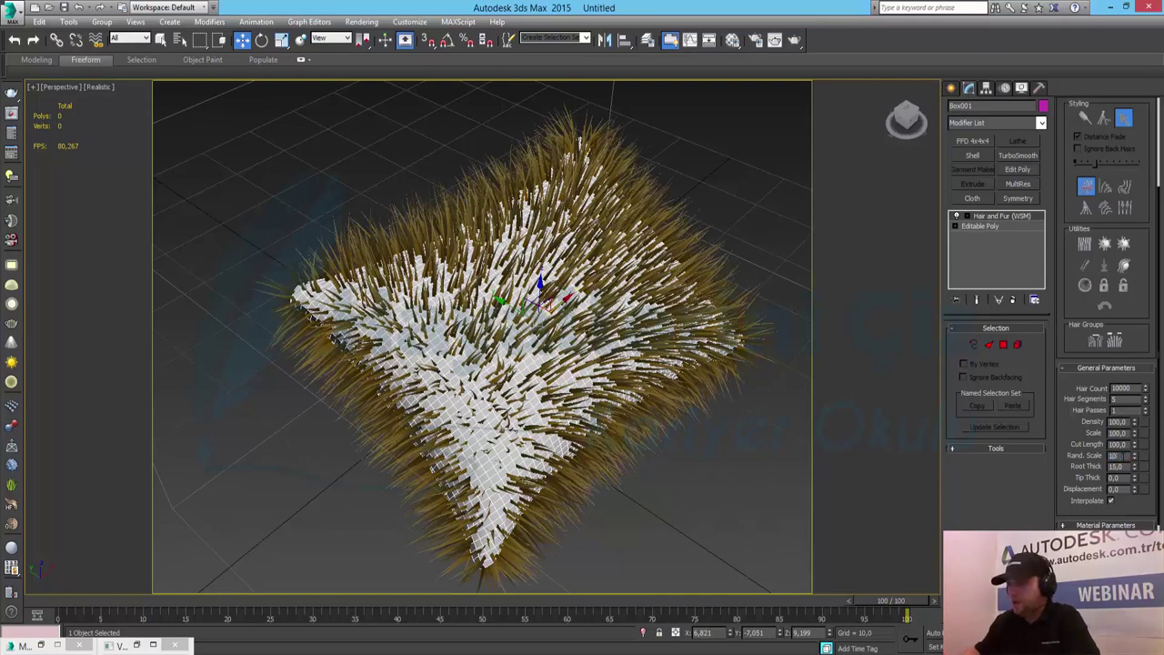
{"action": "key", "text": "Return"}
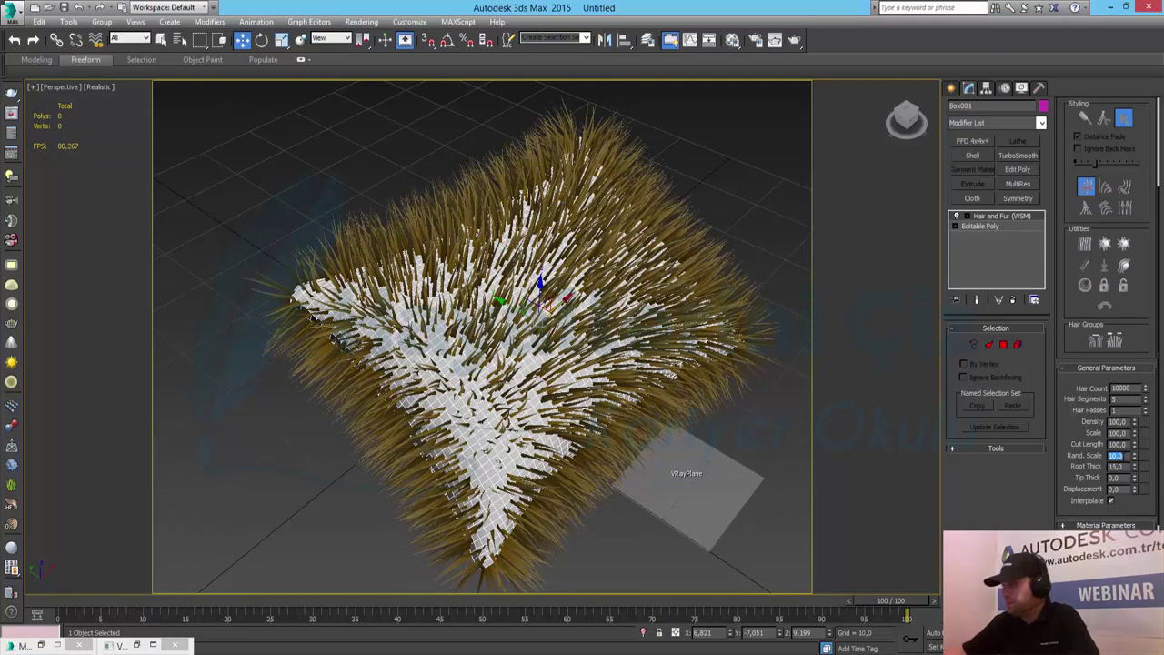
Raise the Hair Count to 1000000 and switch the fur to guide sub-object selection.
{"action": "type", "text": "0"}
{"action": "key", "text": "Return"}
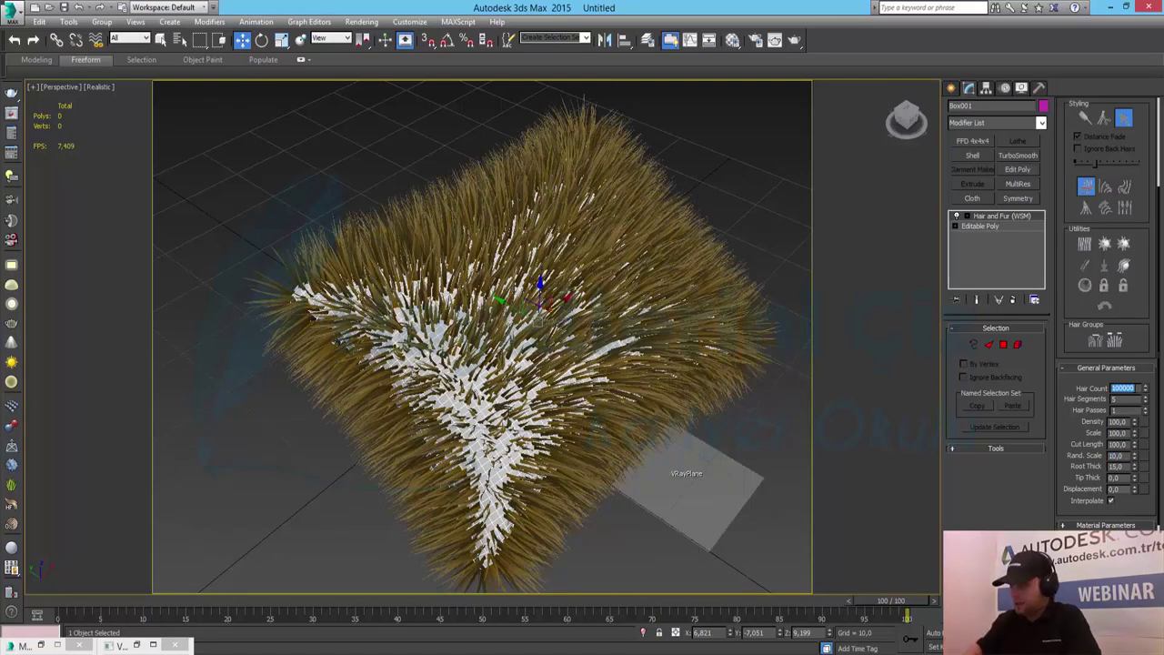
{"action": "type", "text": "0"}
{"action": "key", "text": "Return"}
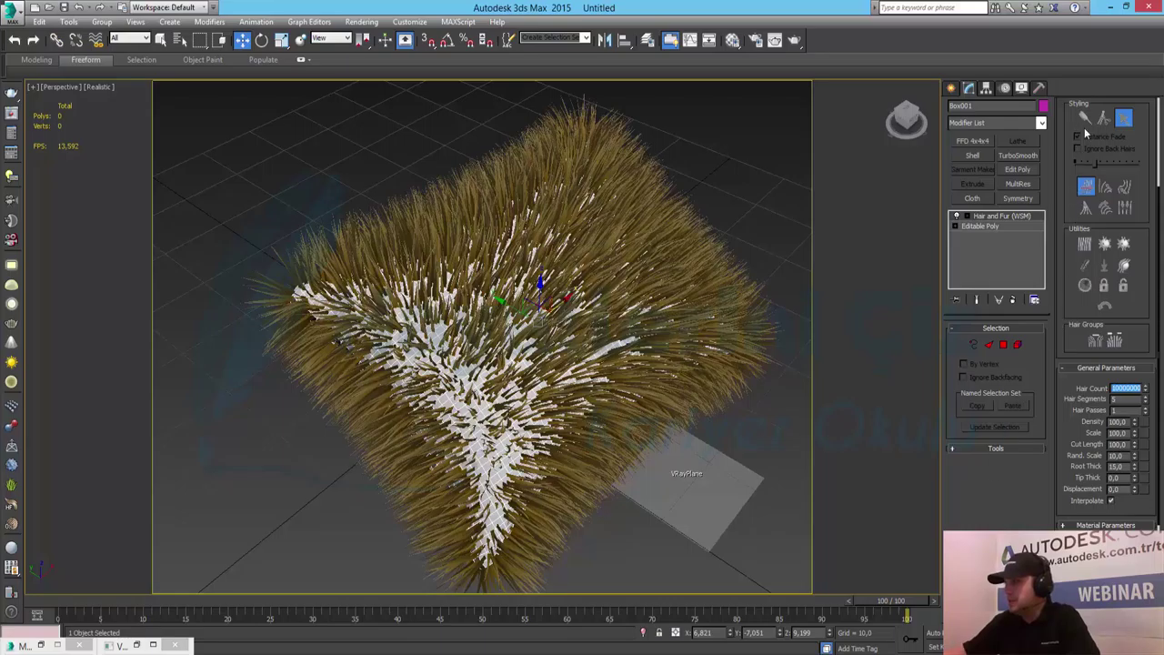
{"action": "left_click", "coordinate": [1003, 344]}
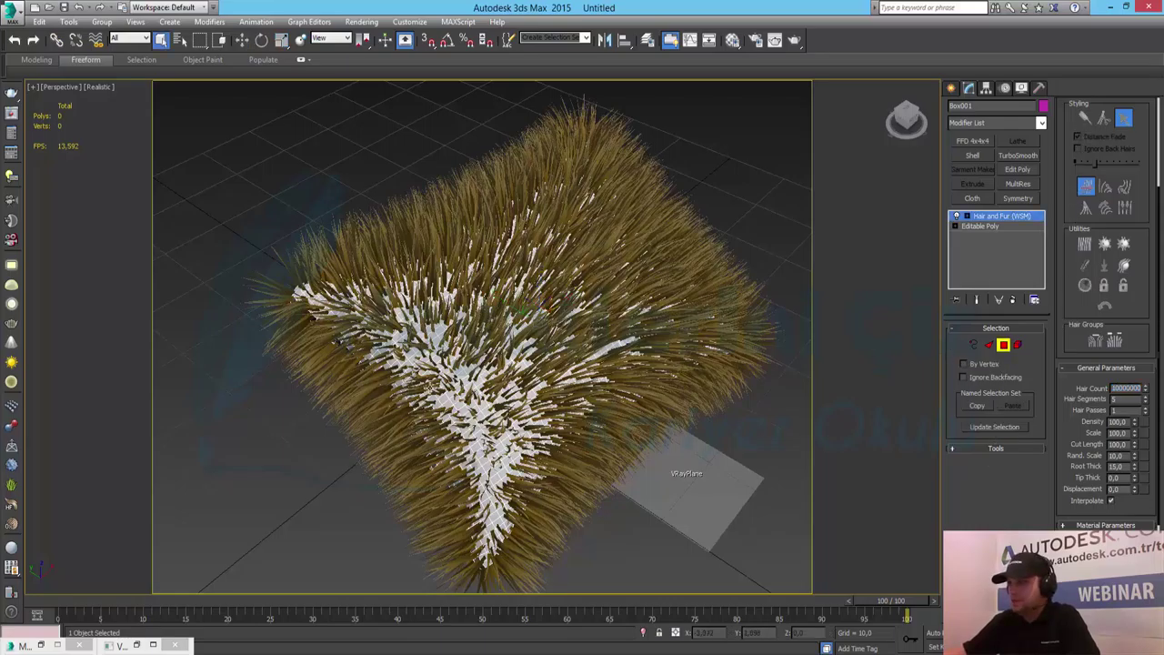
{"action": "left_click", "coordinate": [989, 344]}
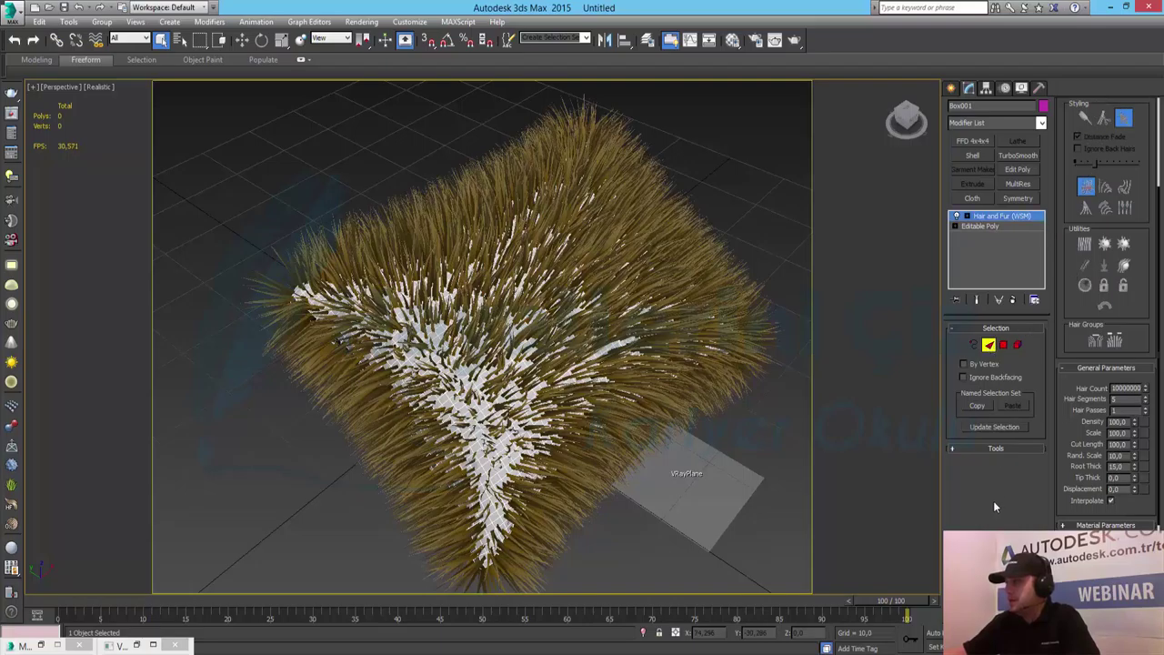
Start Style Hair and comb the pillow's central guide strands in a new direction.
{"action": "left_click", "coordinate": [979, 345]}
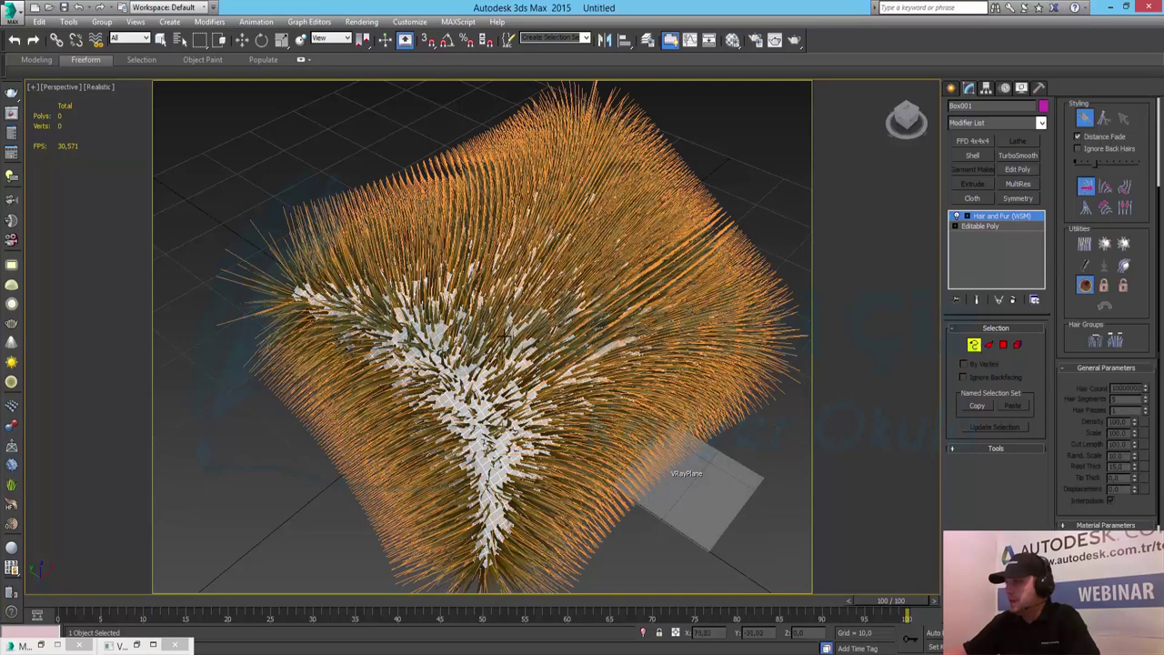
{"action": "mouse_move", "coordinate": [486, 319]}
{"action": "left_mouse_down"}
{"action": "mouse_move", "coordinate": [491, 337]}
{"action": "mouse_move", "coordinate": [473, 364]}
{"action": "mouse_move", "coordinate": [587, 318]}
{"action": "left_mouse_up"}
{"action": "mouse_move", "coordinate": [481, 374]}
{"action": "left_mouse_down"}
{"action": "mouse_move", "coordinate": [510, 346]}
{"action": "mouse_move", "coordinate": [461, 266]}
{"action": "mouse_move", "coordinate": [449, 271]}
{"action": "mouse_move", "coordinate": [457, 281]}
{"action": "mouse_move", "coordinate": [637, 350]}
{"action": "left_mouse_up"}
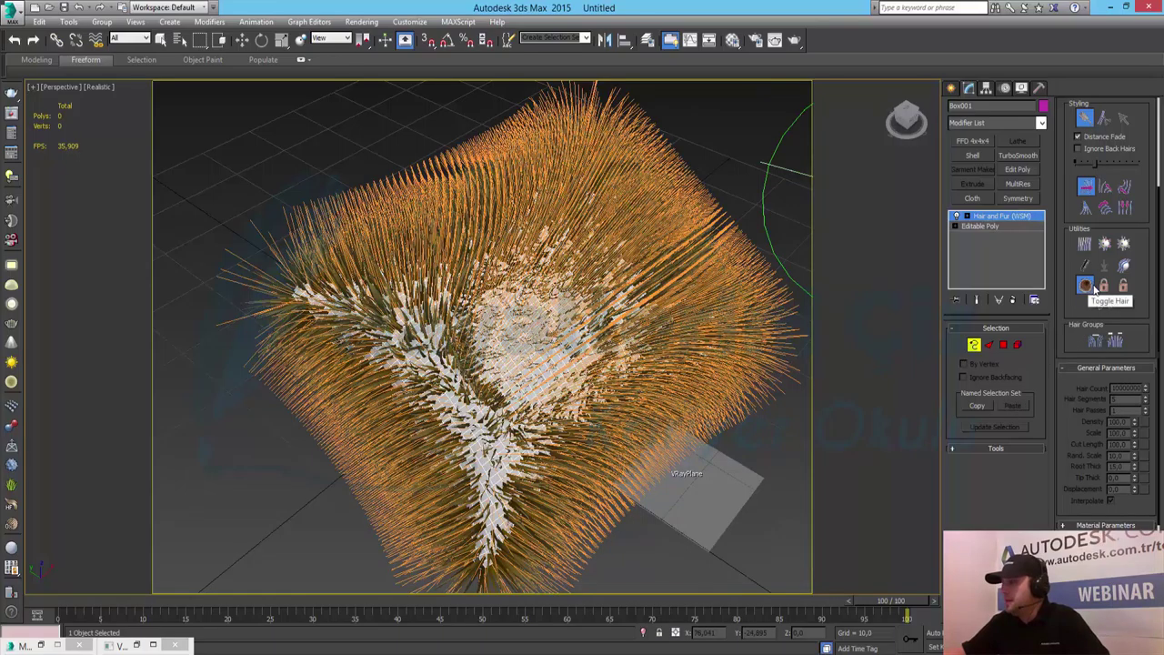
{"action": "left_click_drag", "start_coordinate": [1067, 447], "coordinate": [1069, 309]}
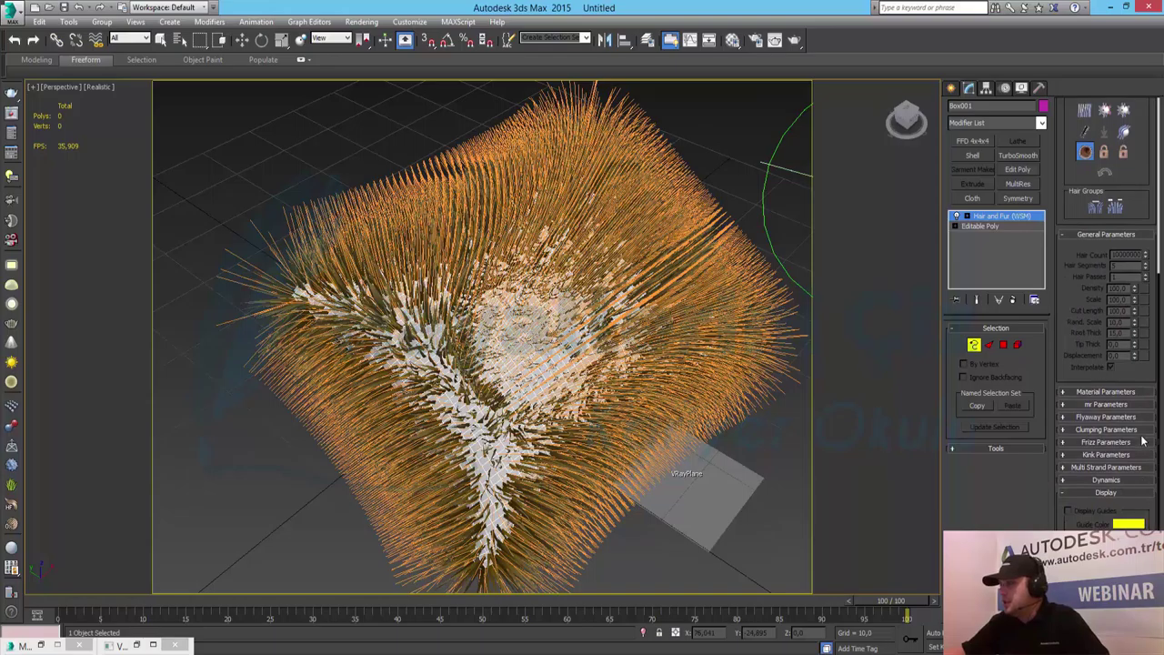
{"action": "scroll", "coordinate": [1075, 273], "scroll_direction": "up", "scroll_amount": 5}
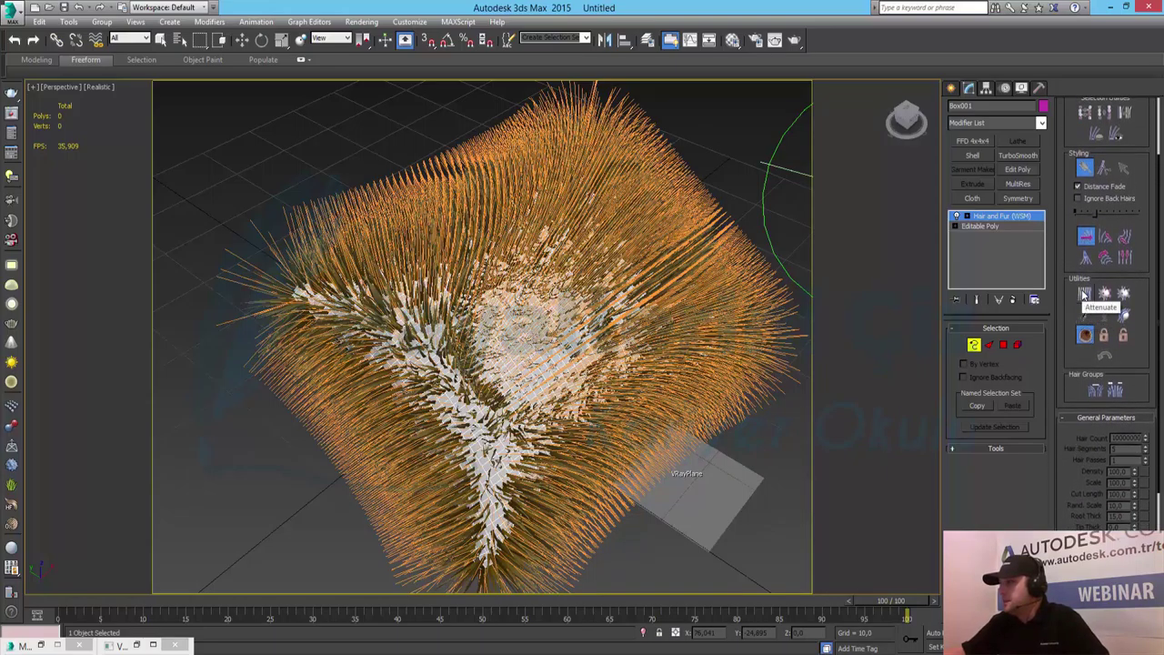
{"action": "scroll", "coordinate": [1075, 236], "scroll_direction": "up", "scroll_amount": 3}
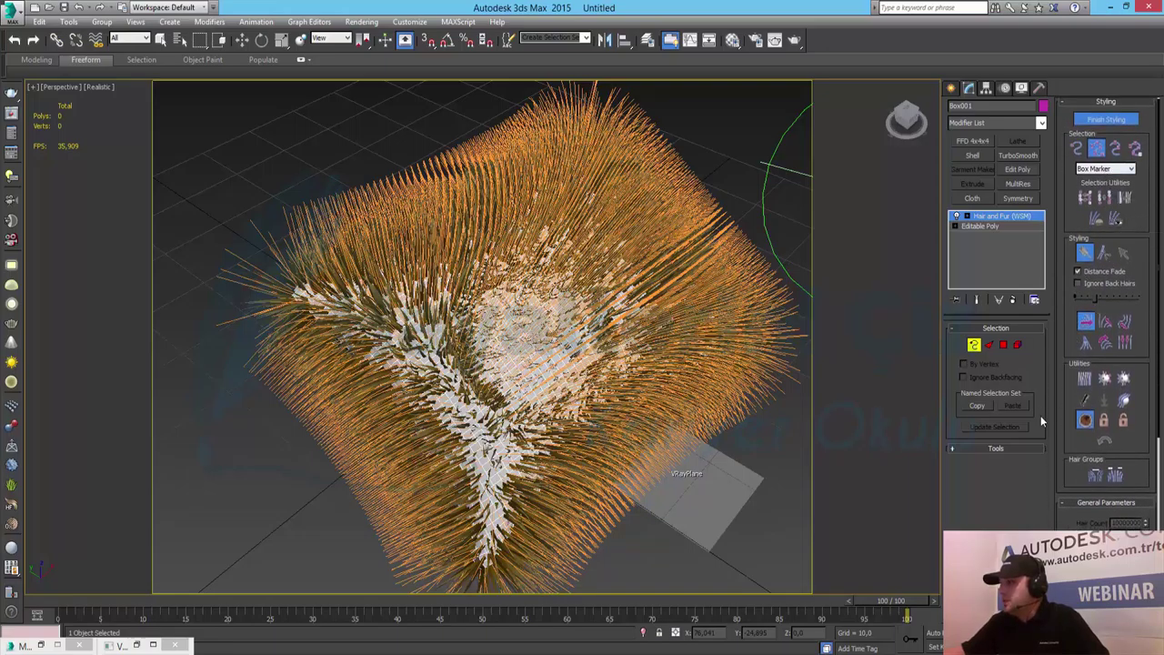
Keep Box Marker as the guide marker shape and finish styling.
{"action": "left_click", "coordinate": [996, 448]}
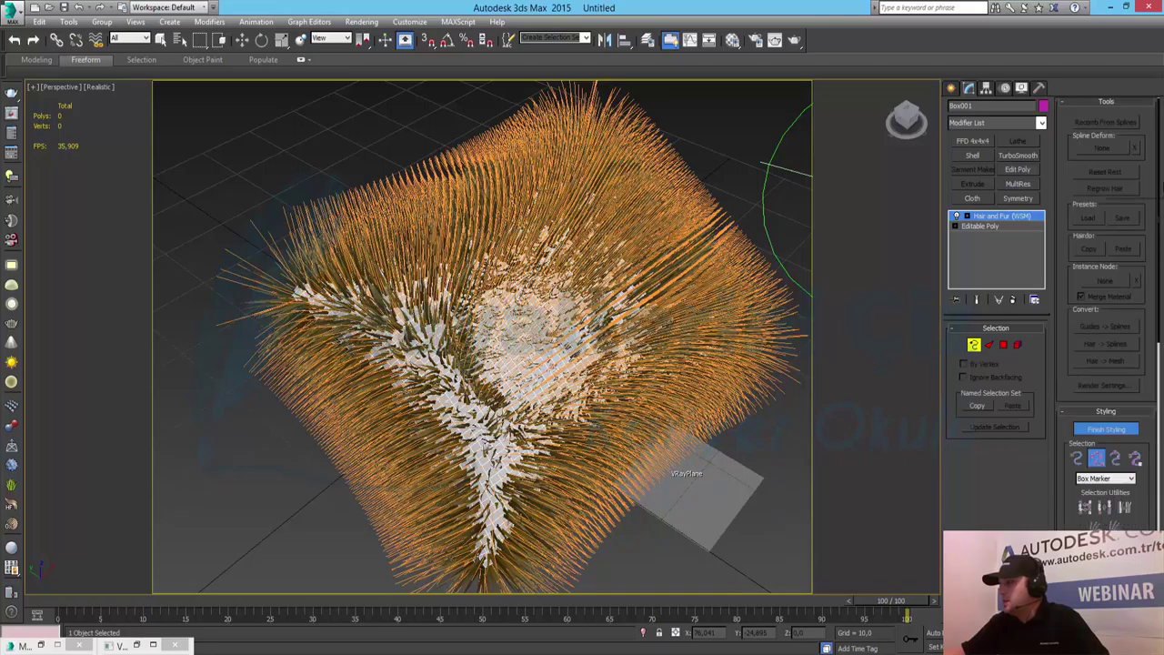
{"action": "left_click_drag", "start_coordinate": [1072, 400], "coordinate": [1055, 218]}
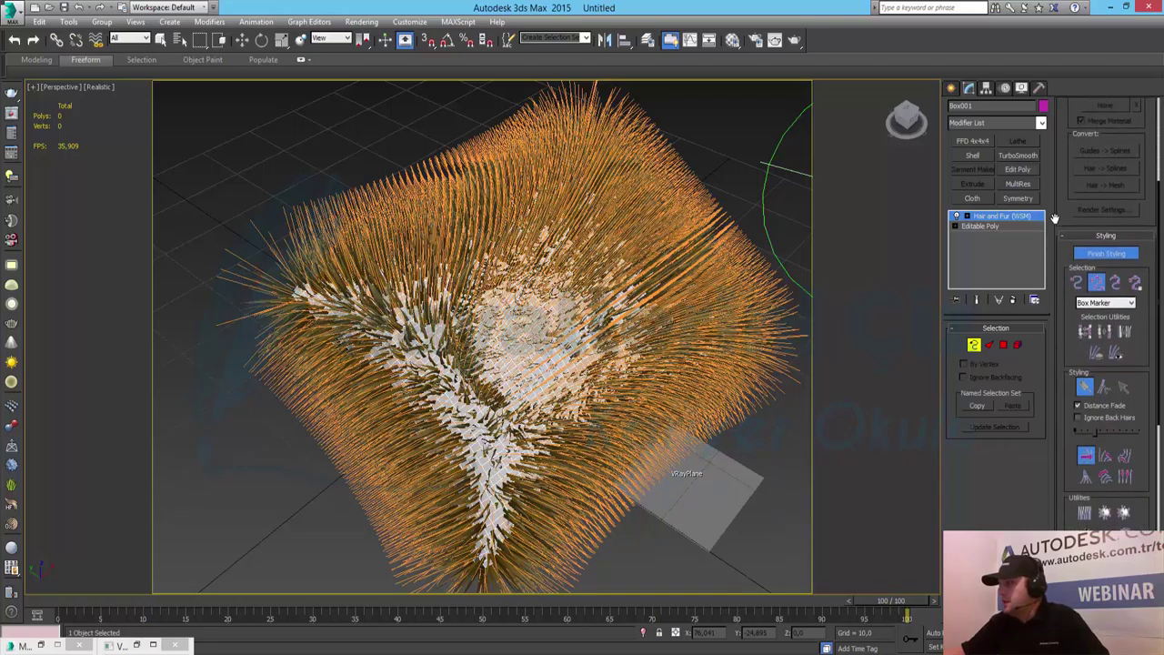
{"action": "left_click", "coordinate": [1107, 303]}
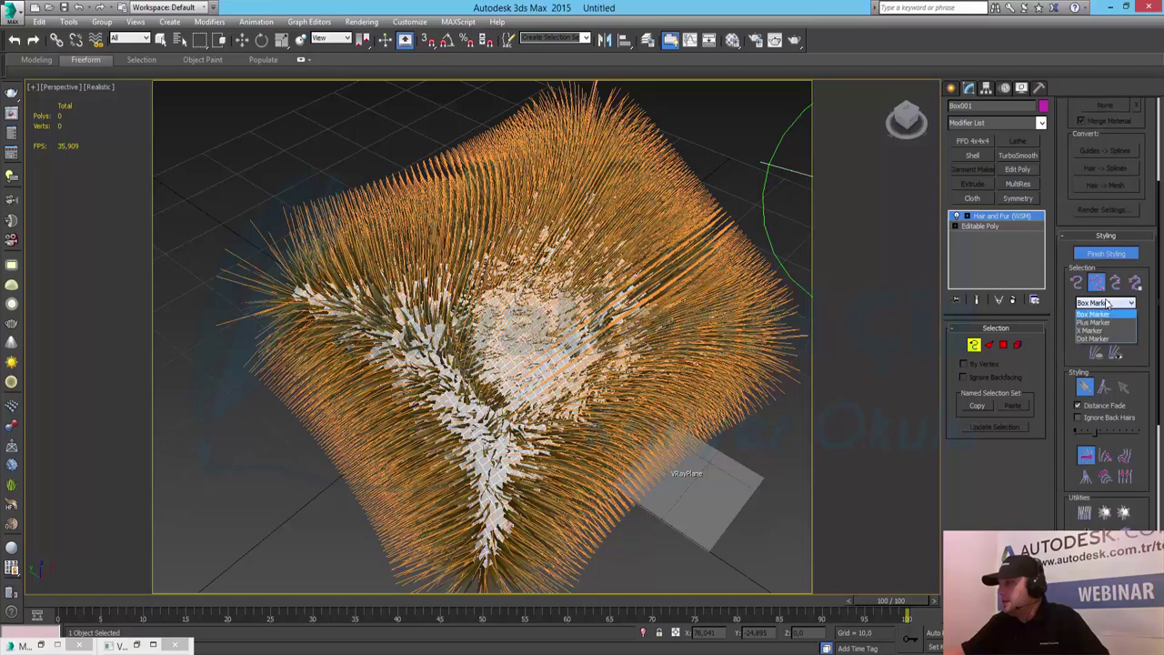
{"action": "left_click", "coordinate": [1107, 304]}
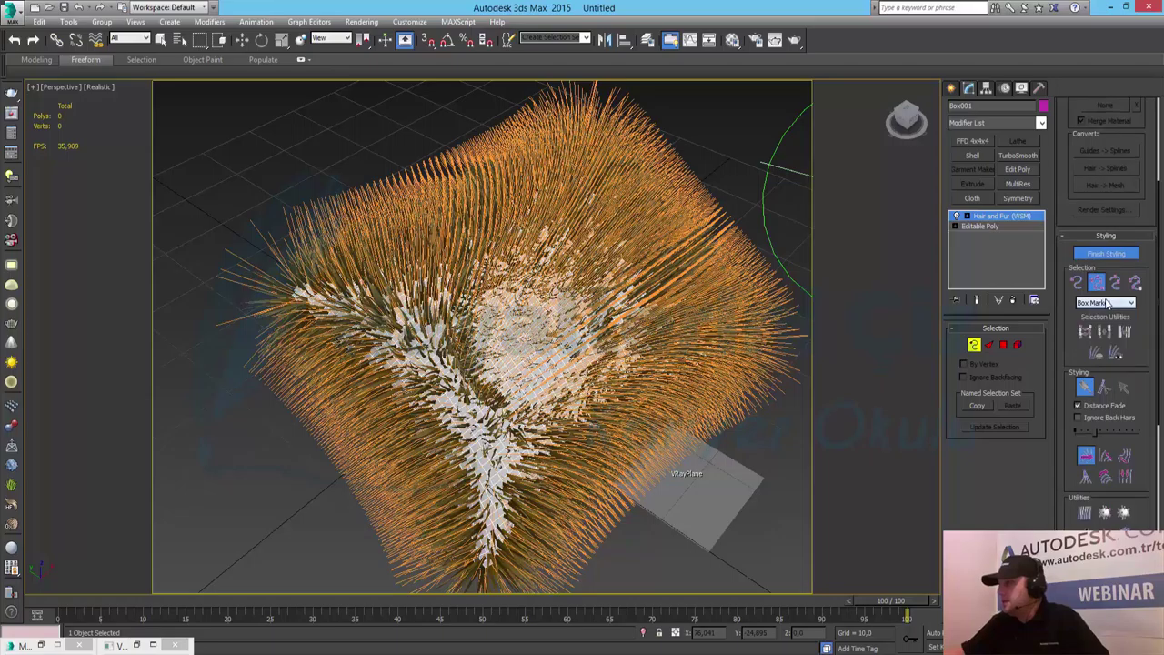
{"action": "left_click", "coordinate": [1098, 256]}
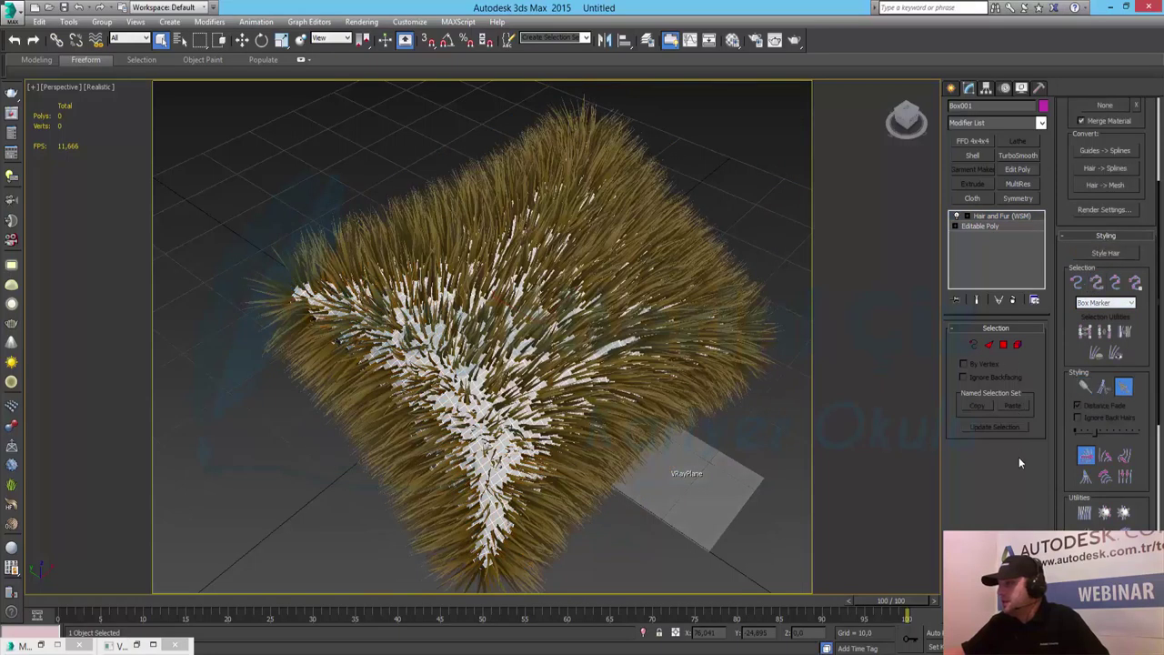
{"action": "scroll", "coordinate": [1072, 437], "scroll_direction": "down", "scroll_amount": 5}
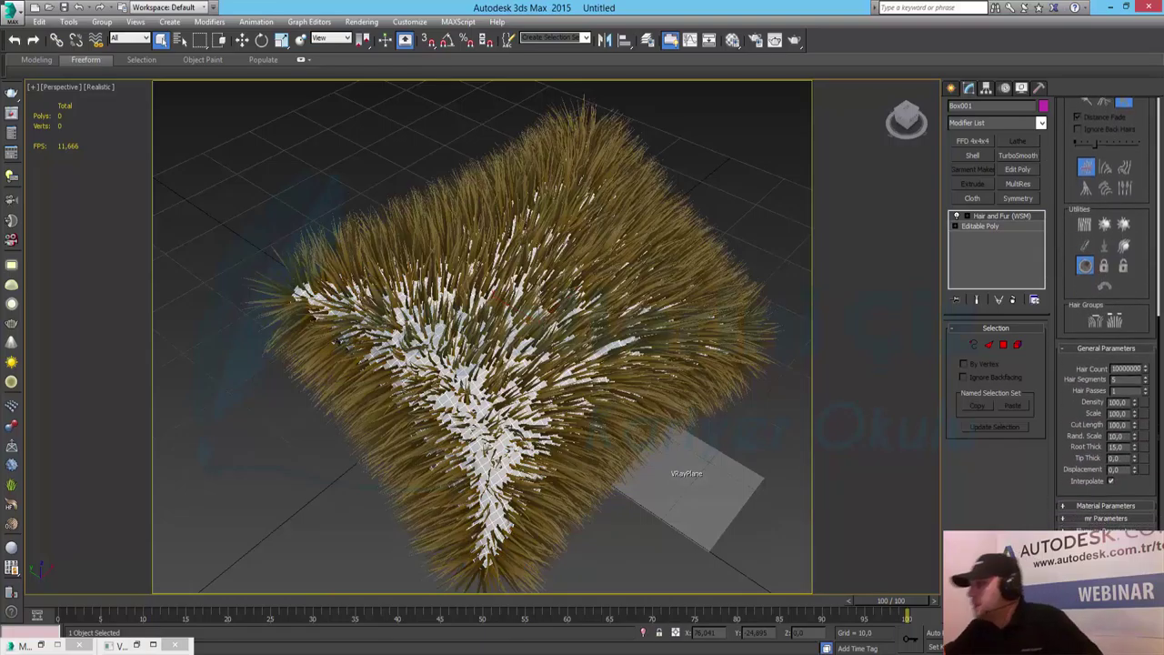
{"action": "left_click", "coordinate": [1096, 507]}
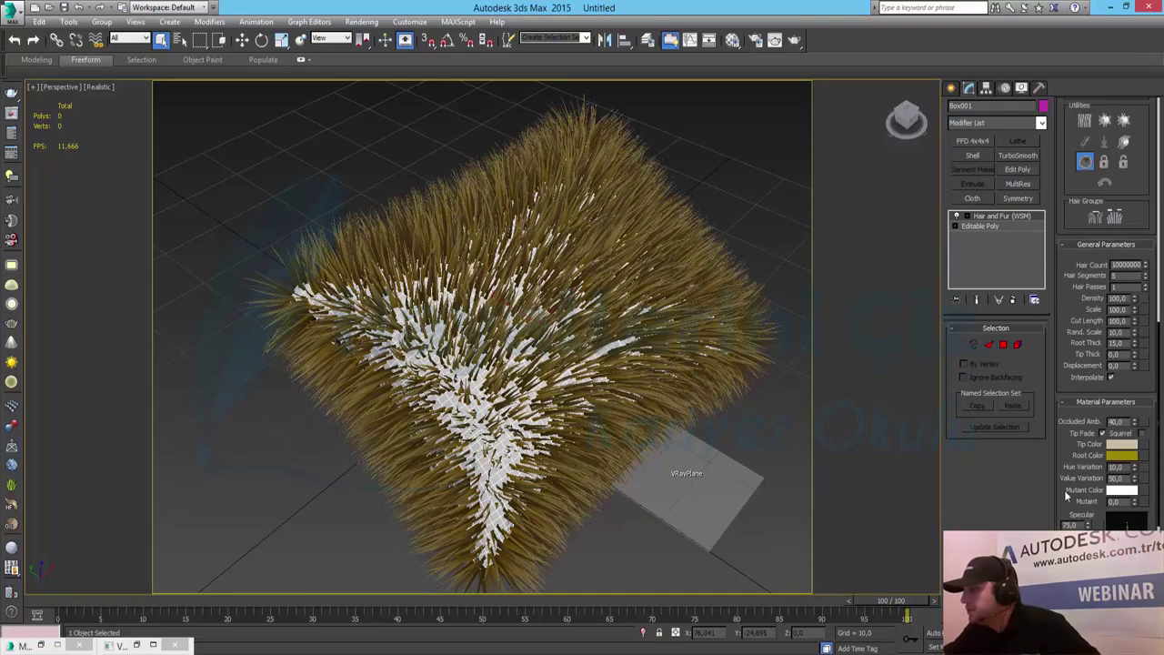
{"action": "scroll", "coordinate": [1061, 490], "scroll_direction": "down", "scroll_amount": 4}
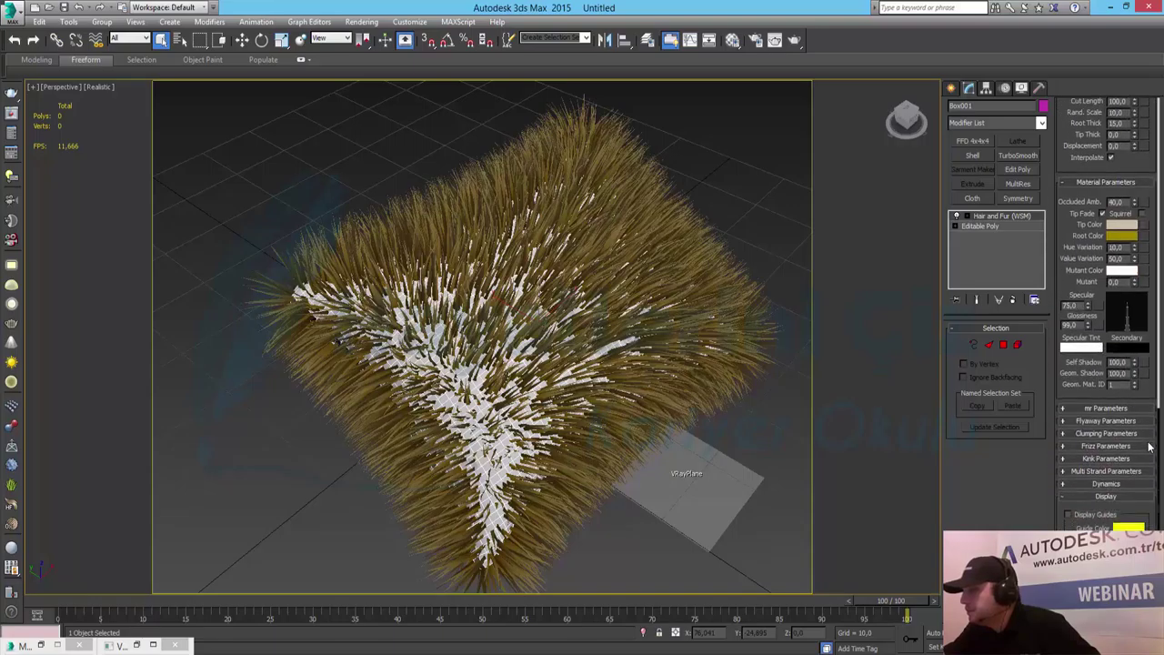
{"action": "left_click", "coordinate": [1108, 409]}
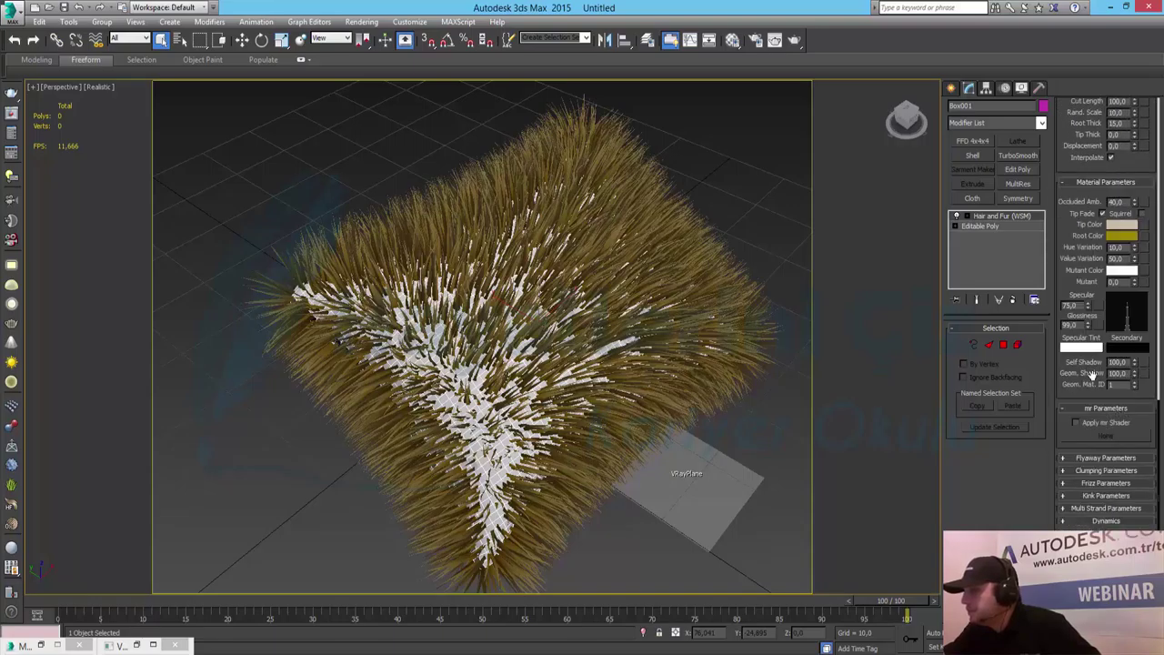
{"action": "scroll", "coordinate": [1071, 292], "scroll_direction": "up", "scroll_amount": 2}
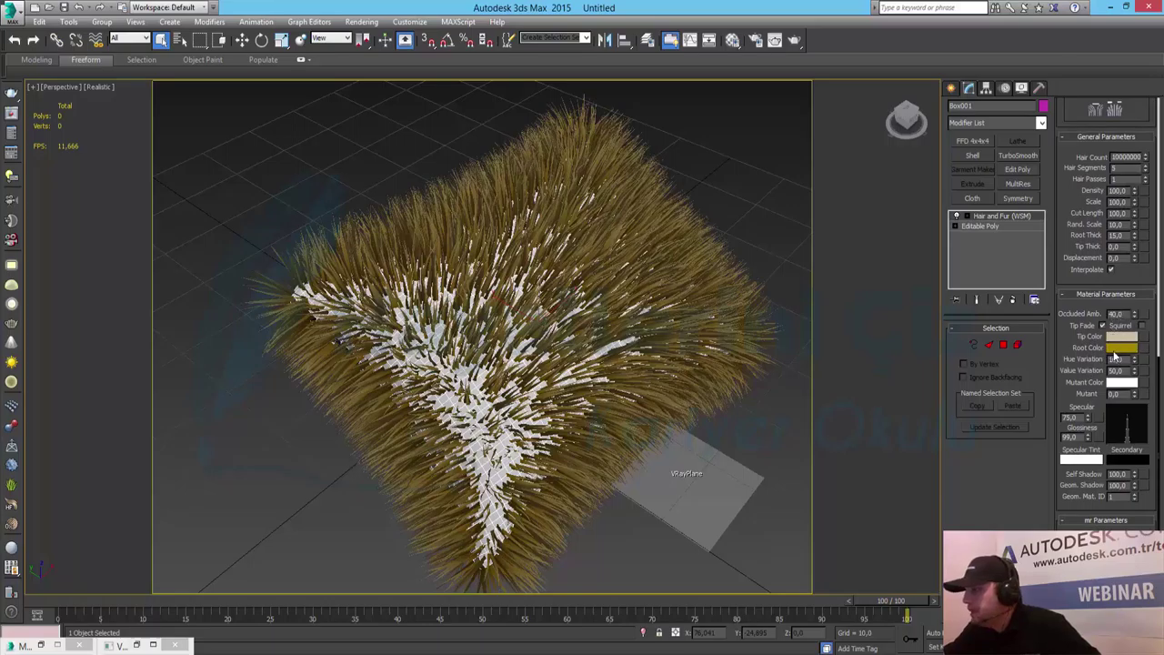
{"action": "left_click", "coordinate": [1118, 349]}
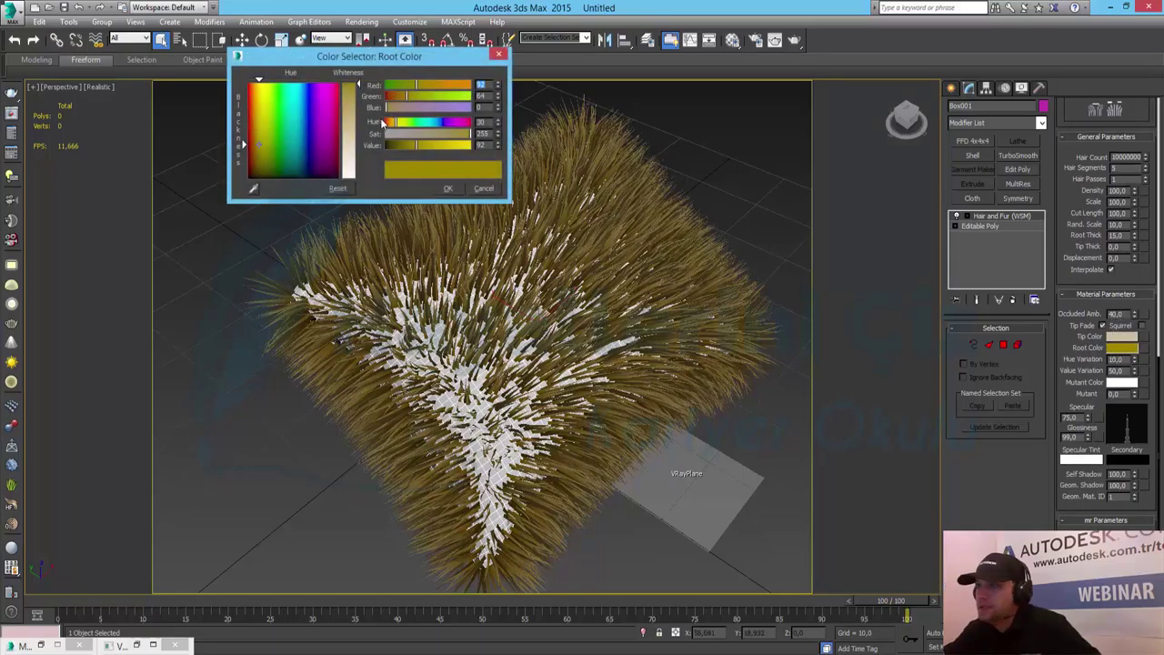
{"action": "left_click", "coordinate": [306, 87]}
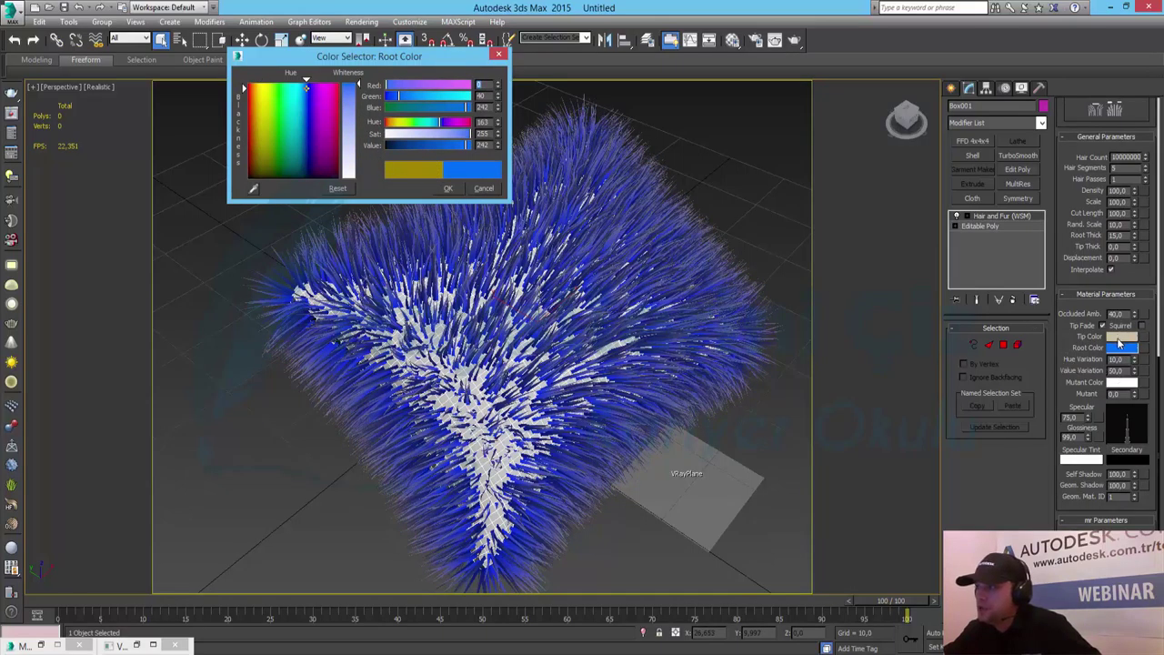
{"action": "left_click", "coordinate": [484, 188]}
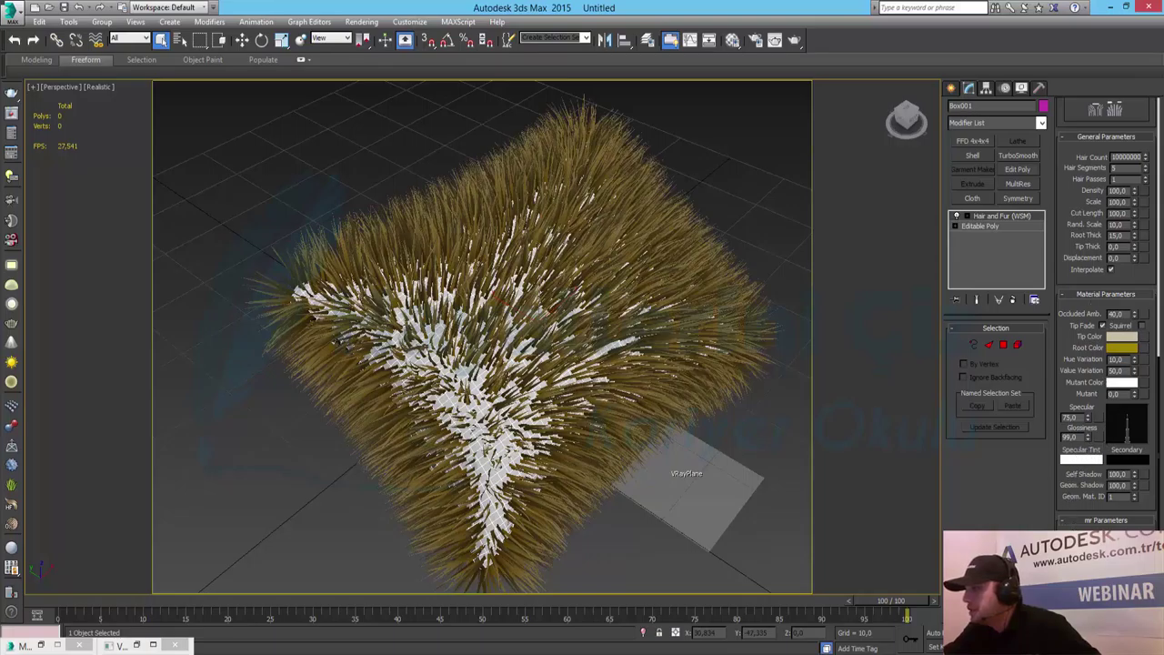
{"action": "scroll", "coordinate": [1092, 437], "scroll_direction": "down", "scroll_amount": 1}
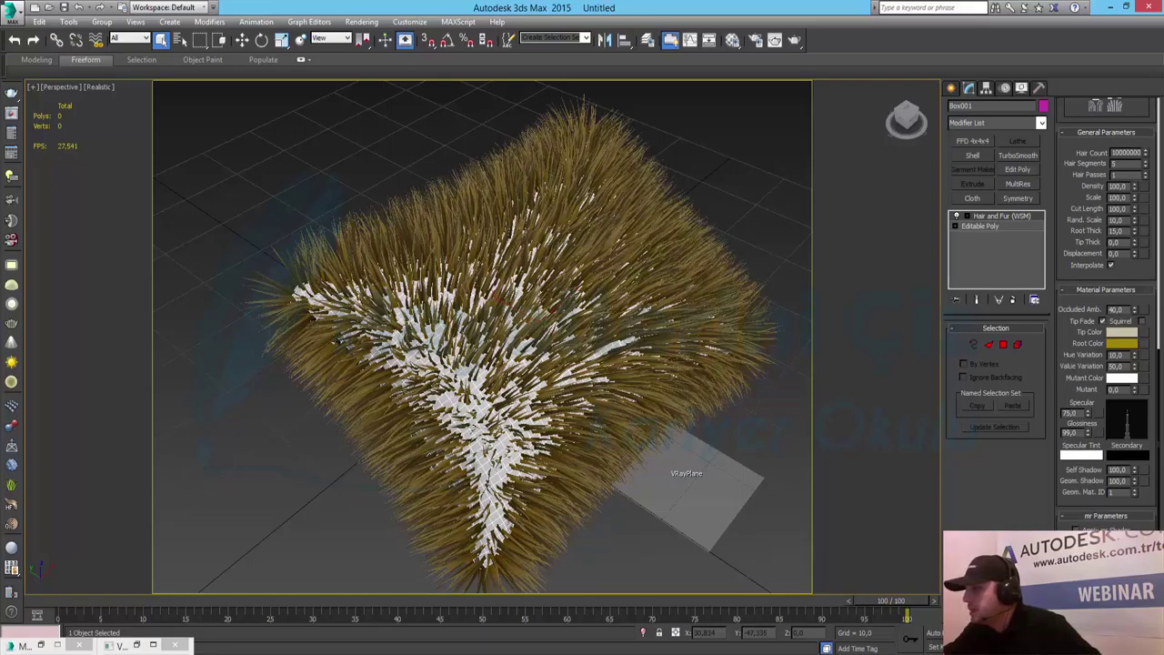
Scroll to the top of the Hair and Fur panel and collapse the Tools rollout.
{"action": "left_click_drag", "start_coordinate": [1095, 495], "coordinate": [1096, 285]}
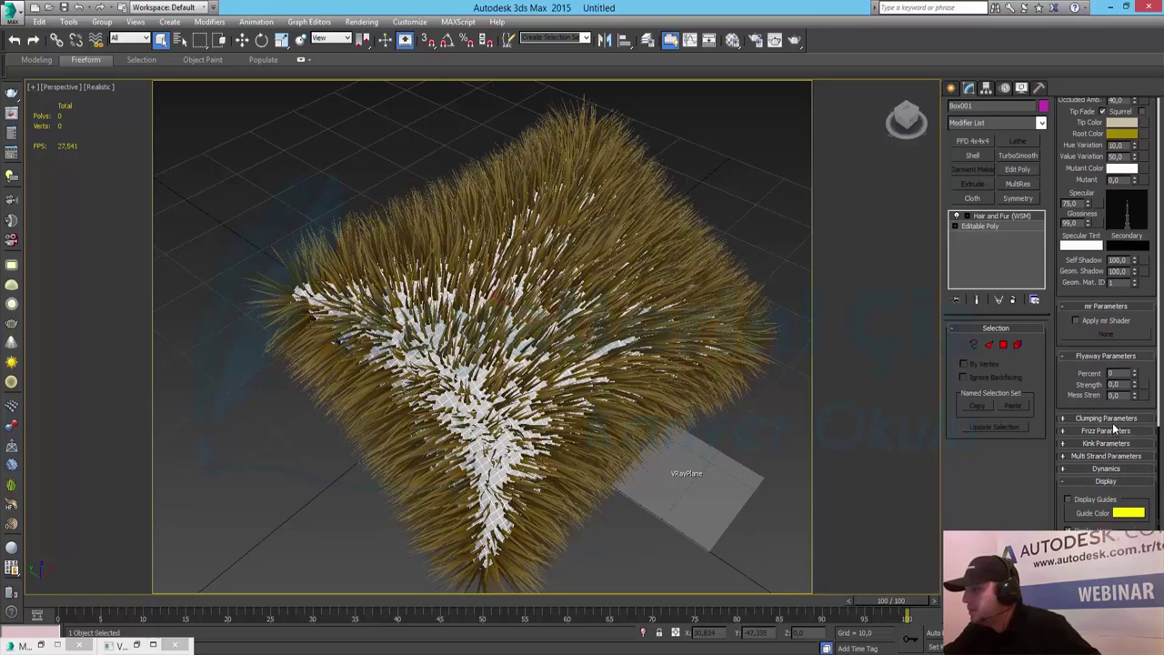
{"action": "scroll", "coordinate": [1103, 364], "scroll_direction": "down", "scroll_amount": 1}
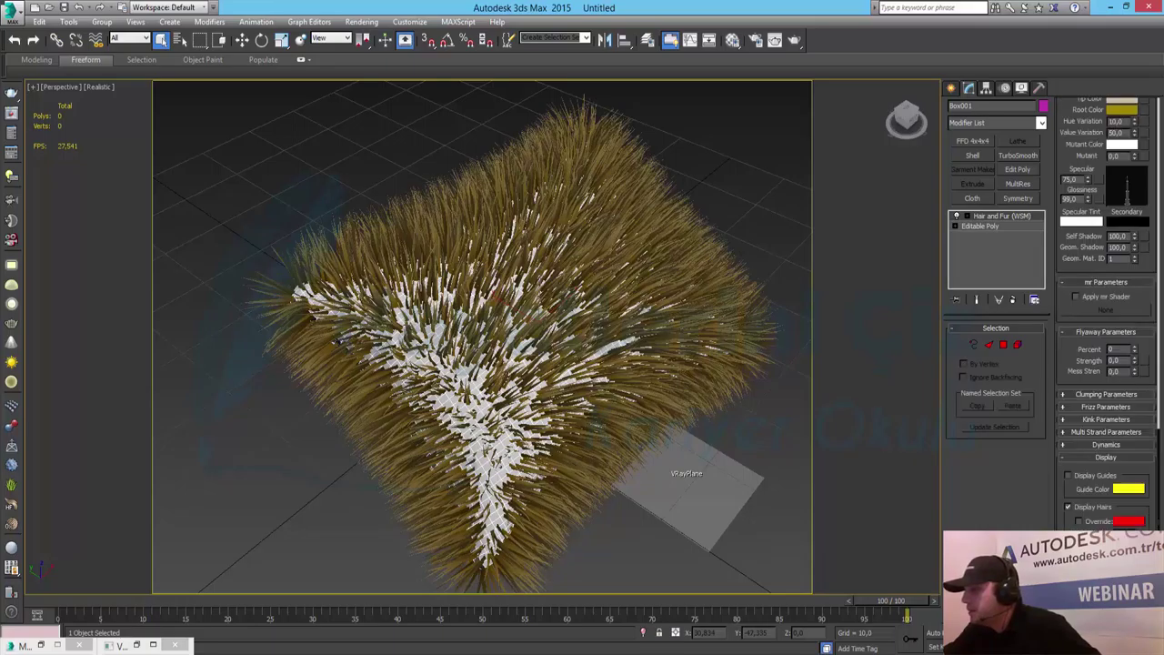
{"action": "scroll", "coordinate": [1103, 364], "scroll_direction": "up", "scroll_amount": 9}
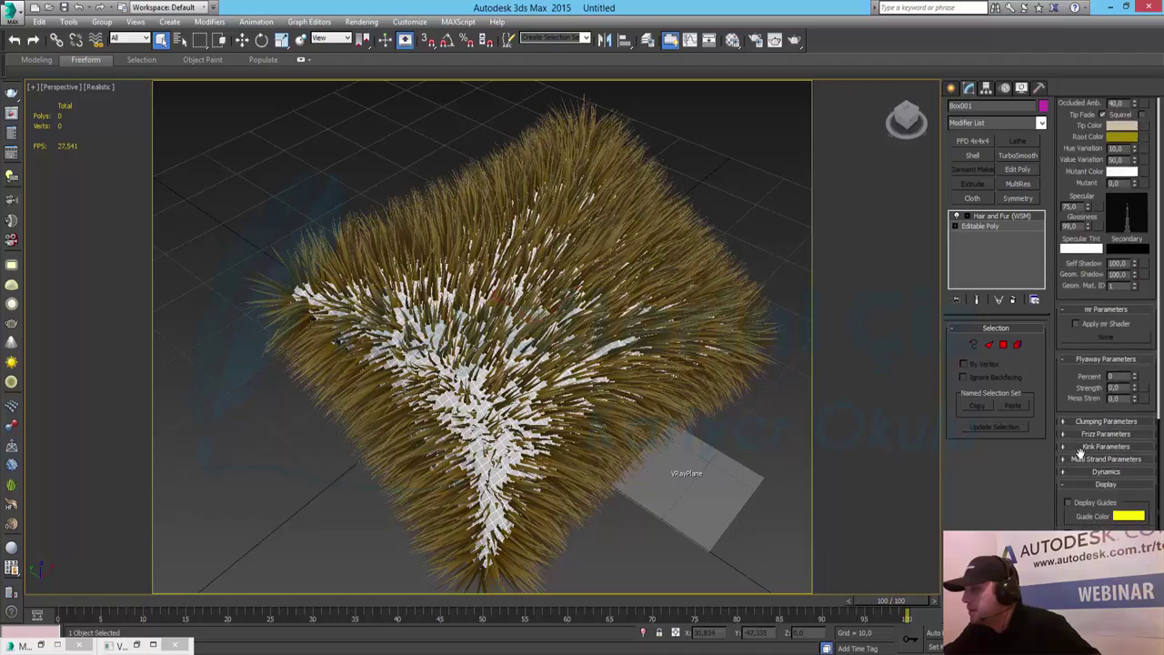
{"action": "scroll", "coordinate": [1062, 400], "scroll_direction": "up", "scroll_amount": 1}
{"action": "scroll", "coordinate": [1063, 400], "scroll_direction": "up", "scroll_amount": 2}
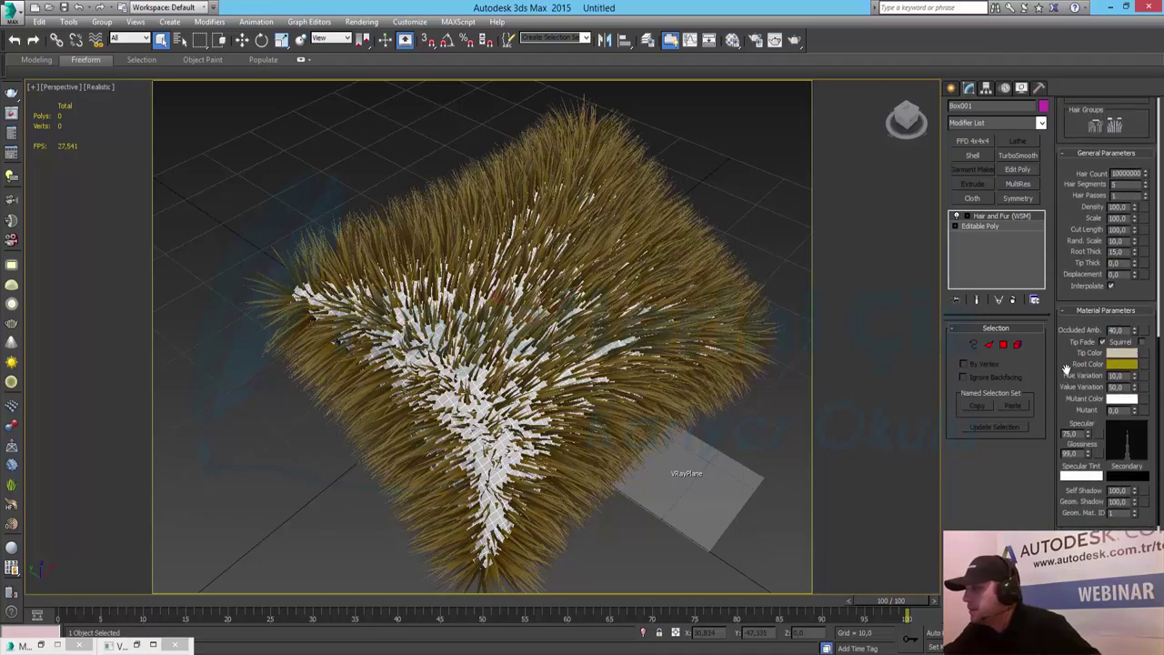
{"action": "scroll", "coordinate": [1062, 401], "scroll_direction": "up", "scroll_amount": 6}
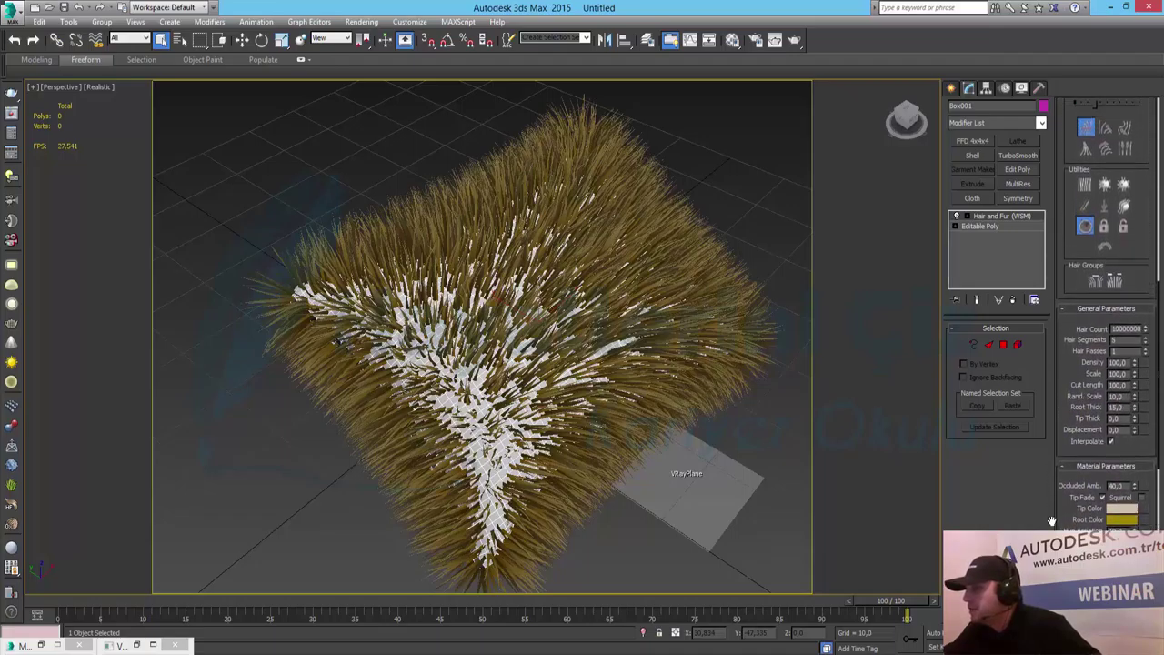
{"action": "scroll", "coordinate": [1060, 389], "scroll_direction": "up", "scroll_amount": 3}
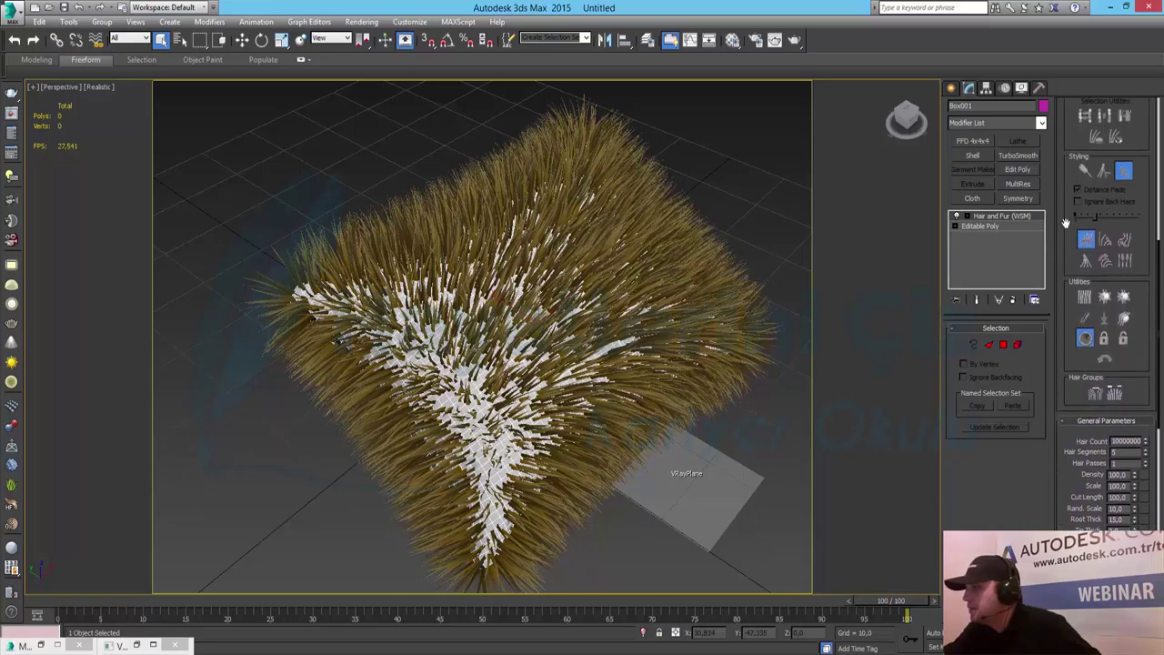
{"action": "scroll", "coordinate": [1073, 364], "scroll_direction": "up", "scroll_amount": 6}
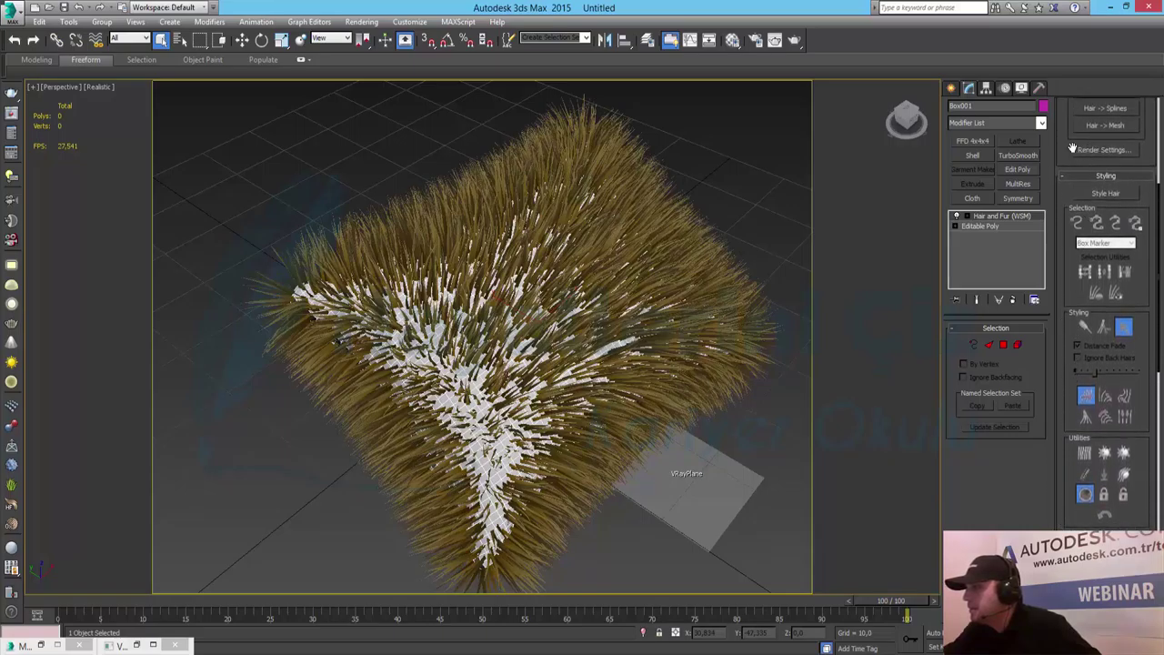
{"action": "scroll", "coordinate": [1078, 172], "scroll_direction": "up", "scroll_amount": 6}
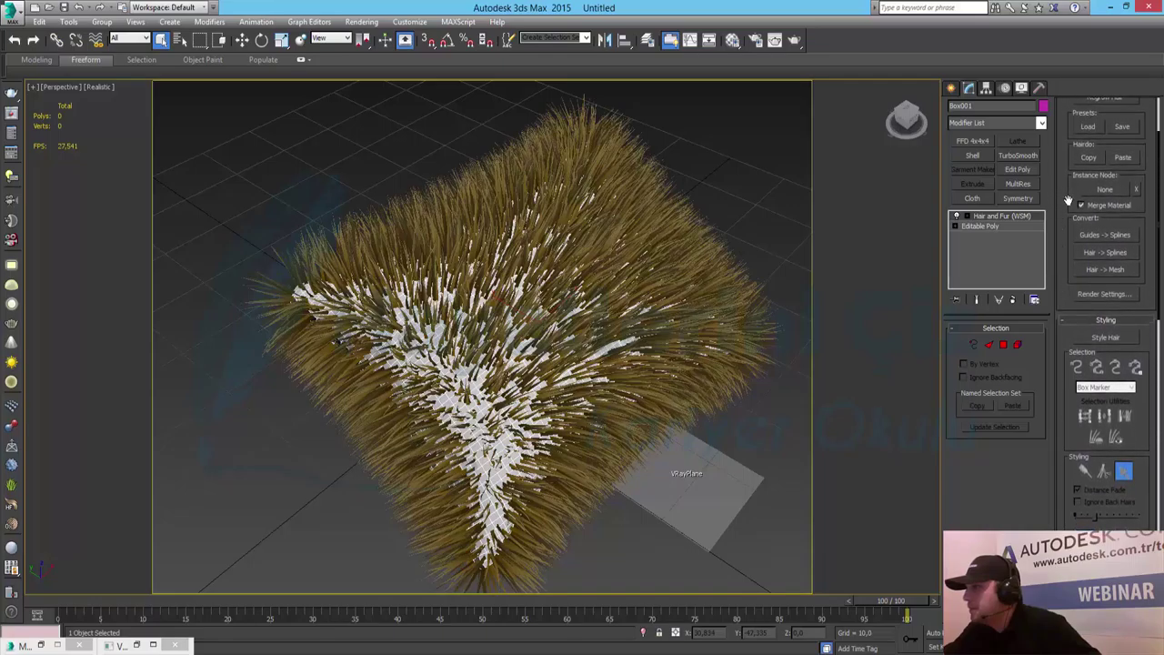
{"action": "scroll", "coordinate": [1074, 264], "scroll_direction": "up", "scroll_amount": 4}
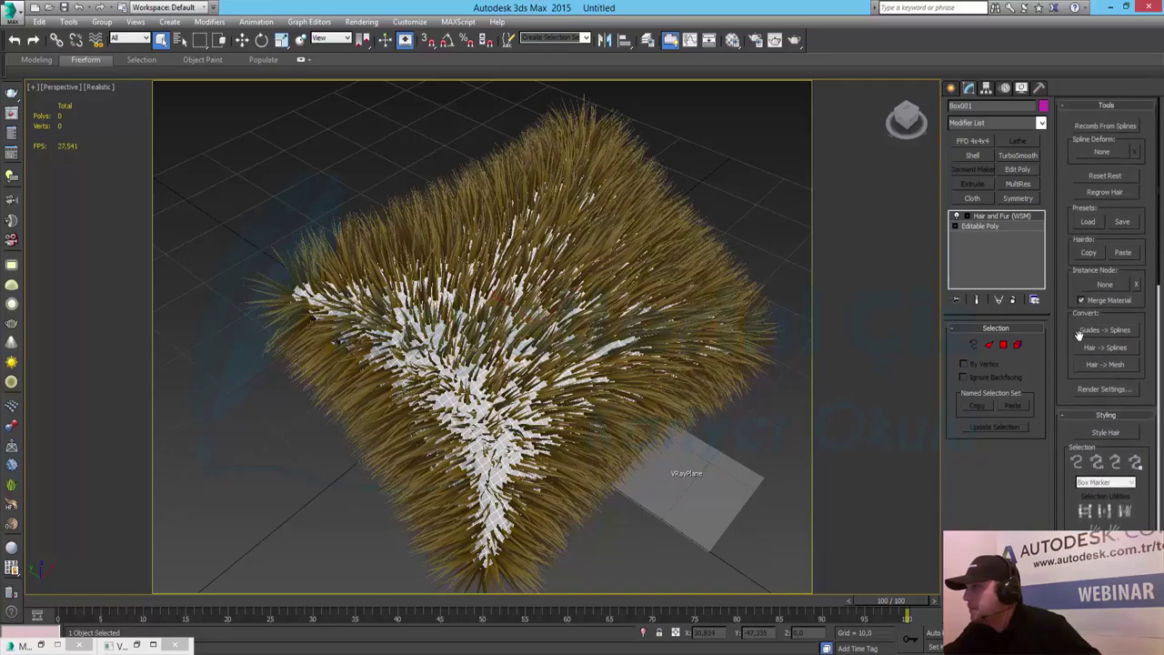
{"action": "left_click", "coordinate": [1106, 107]}
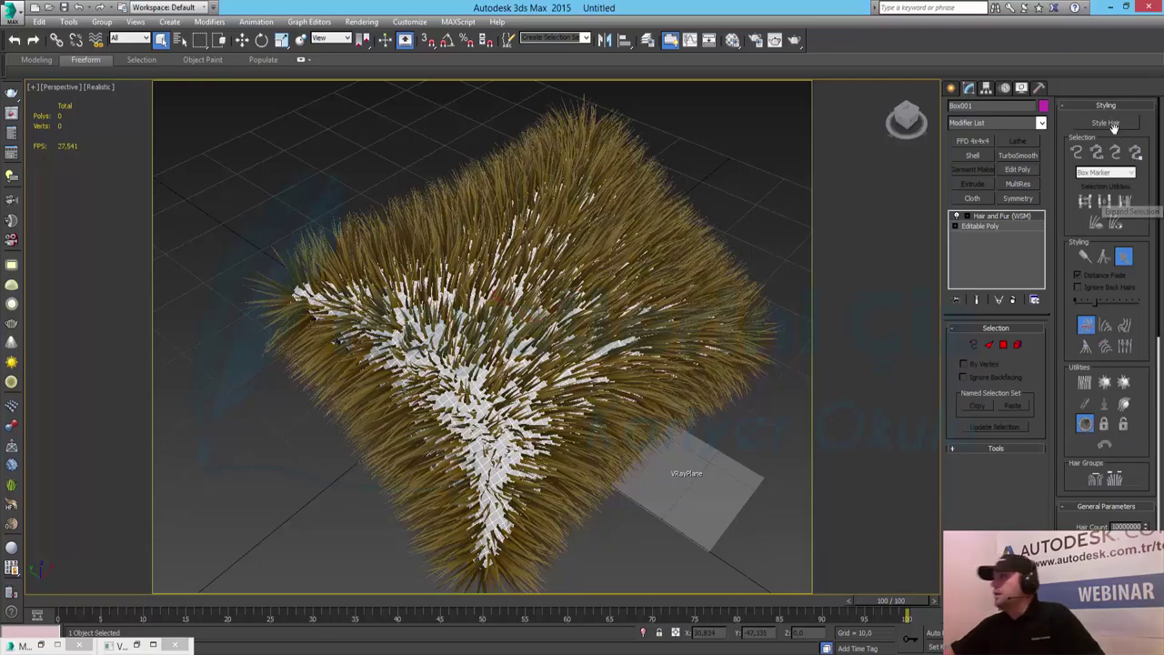
{"action": "left_click", "coordinate": [1112, 124]}
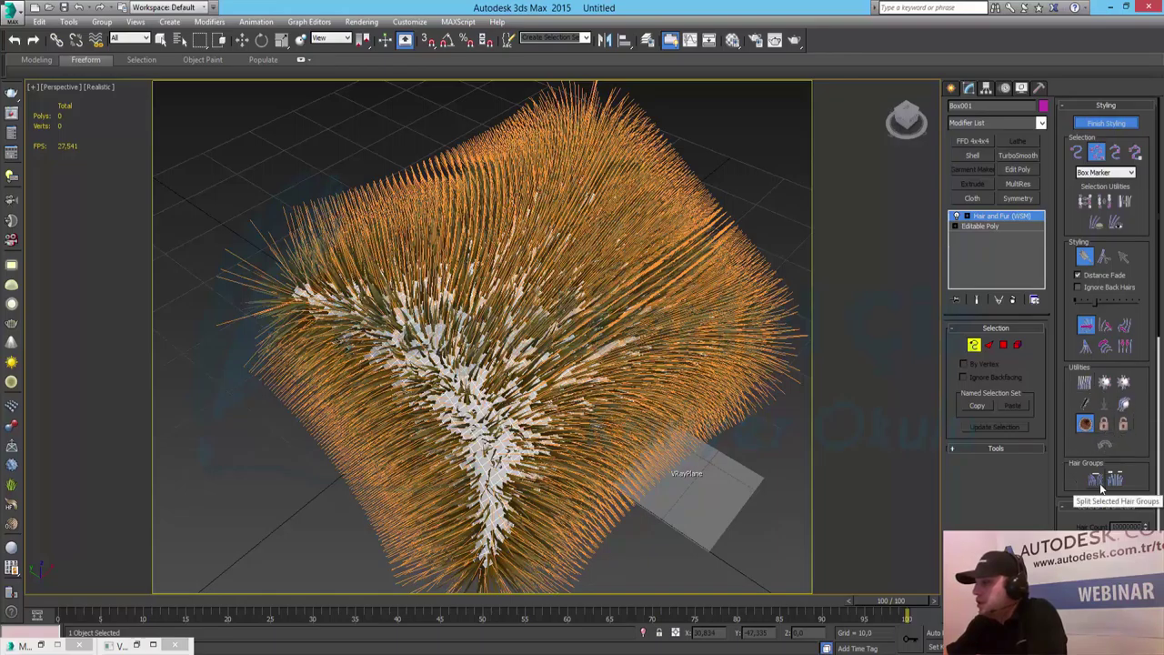
{"action": "left_click", "coordinate": [1104, 173]}
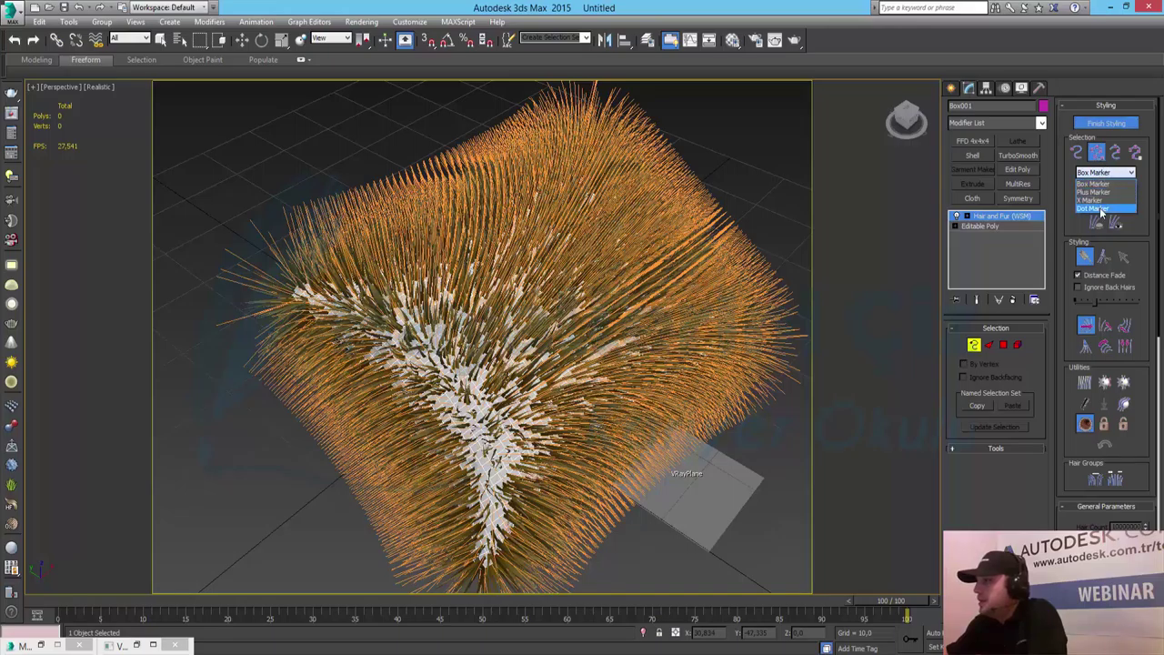
{"action": "left_click", "coordinate": [1097, 192]}
{"action": "left_click", "coordinate": [1104, 173]}
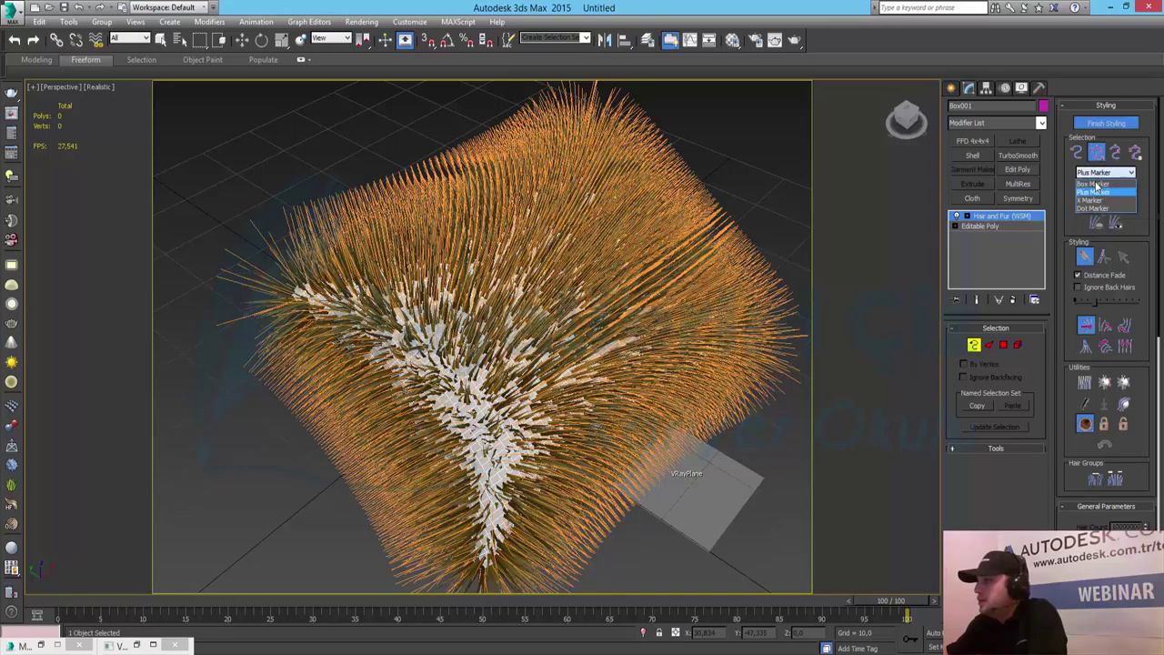
{"action": "left_click", "coordinate": [1097, 182]}
{"action": "left_click", "coordinate": [1077, 153]}
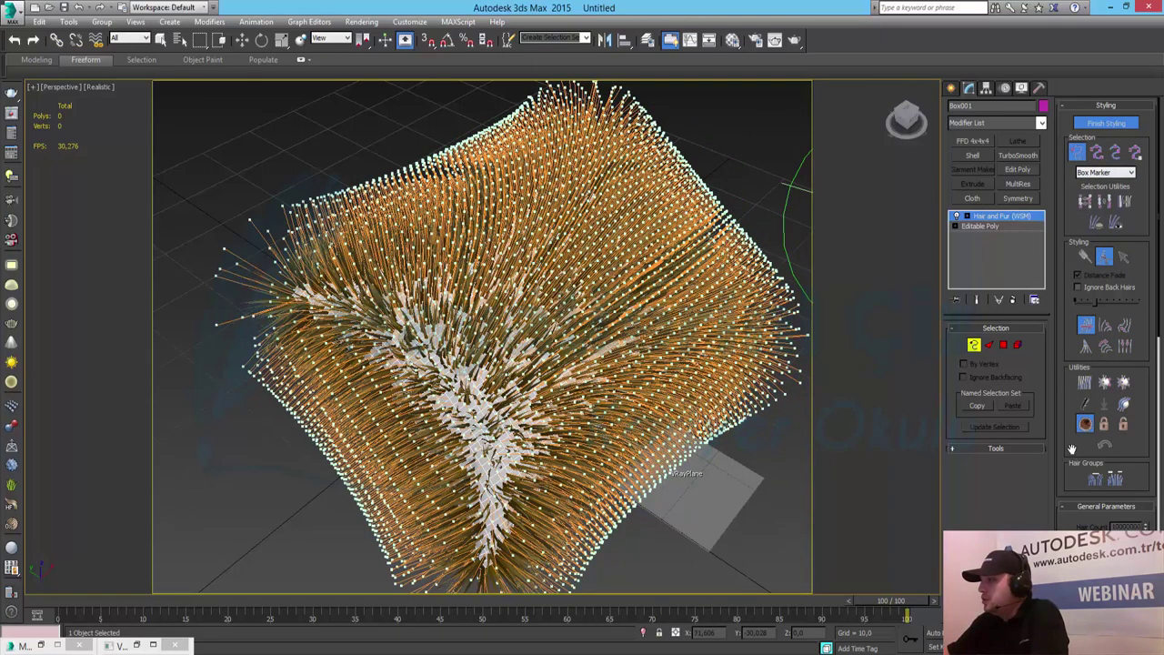
{"action": "left_click_drag", "start_coordinate": [1072, 448], "coordinate": [1054, 107]}
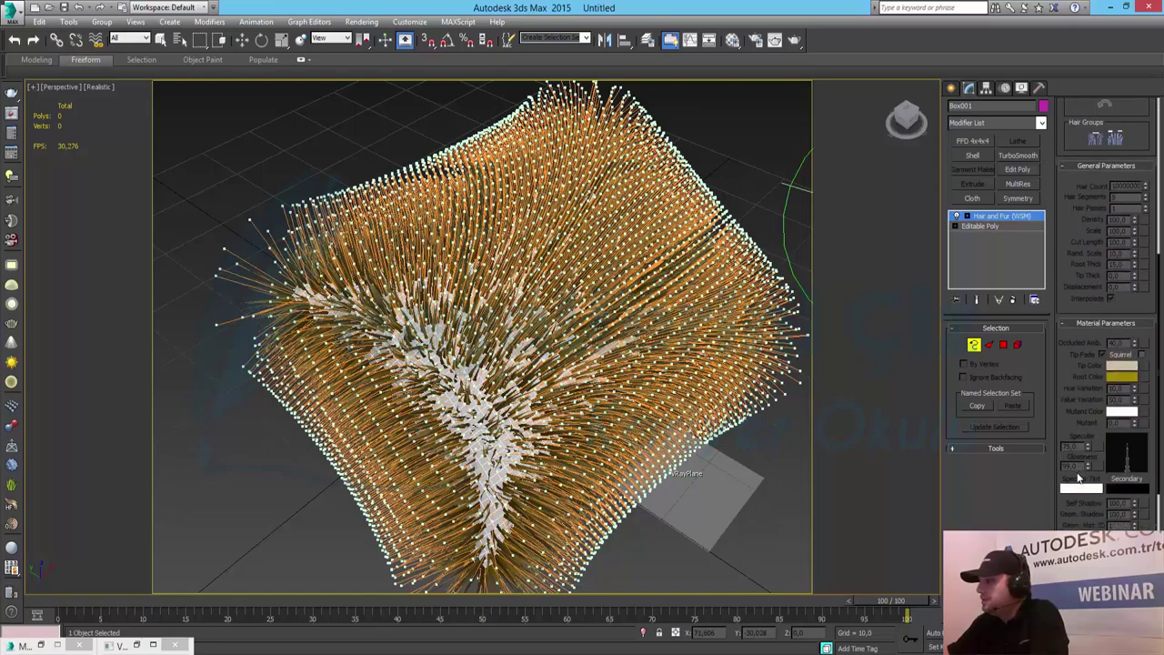
{"action": "left_click_drag", "start_coordinate": [1063, 429], "coordinate": [1070, 232]}
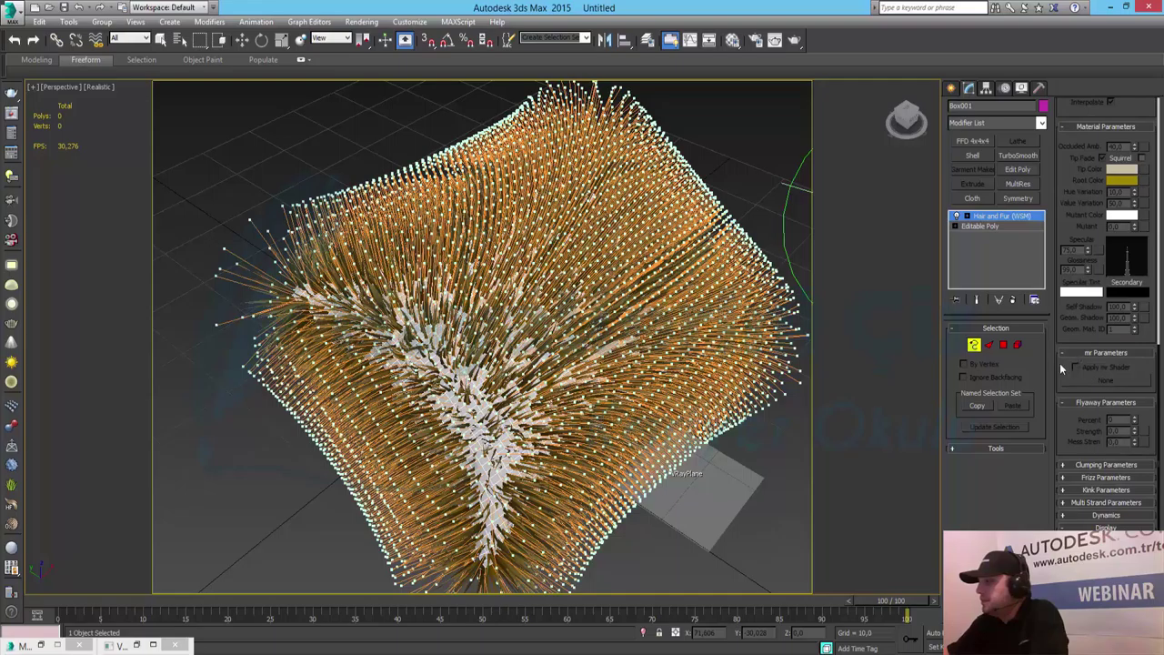
{"action": "left_click", "coordinate": [974, 345]}
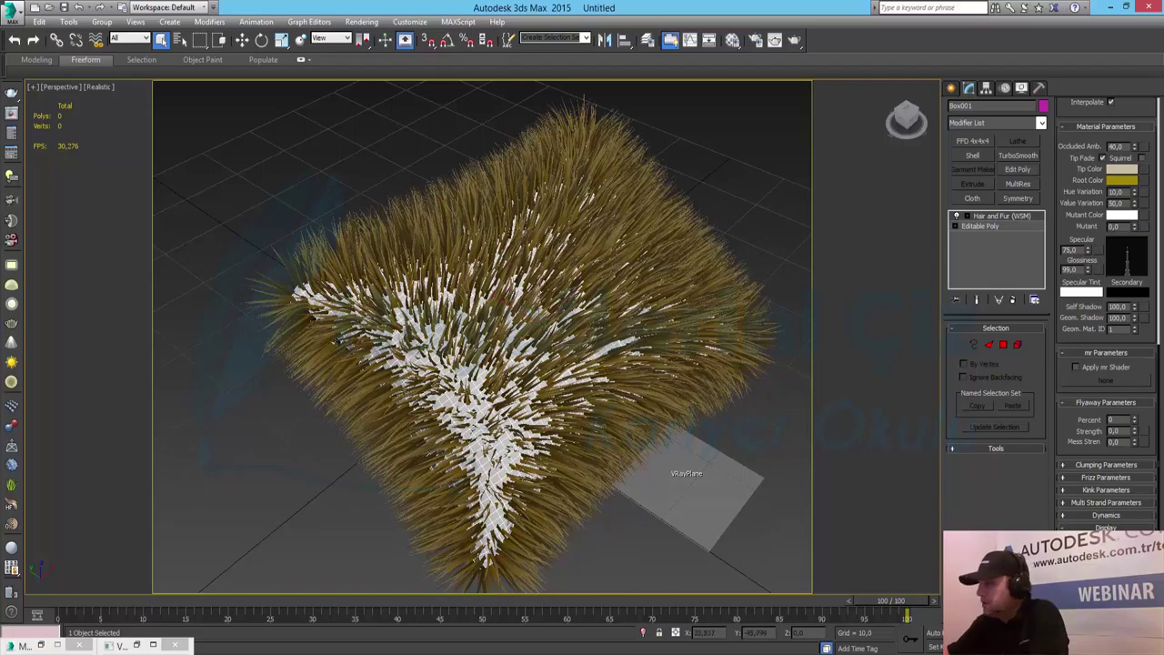
{"action": "mouse_move", "coordinate": [1089, 524]}
{"action": "left_mouse_down"}
{"action": "mouse_move", "coordinate": [1080, 473]}
{"action": "mouse_move", "coordinate": [1104, 508]}
{"action": "left_mouse_up"}
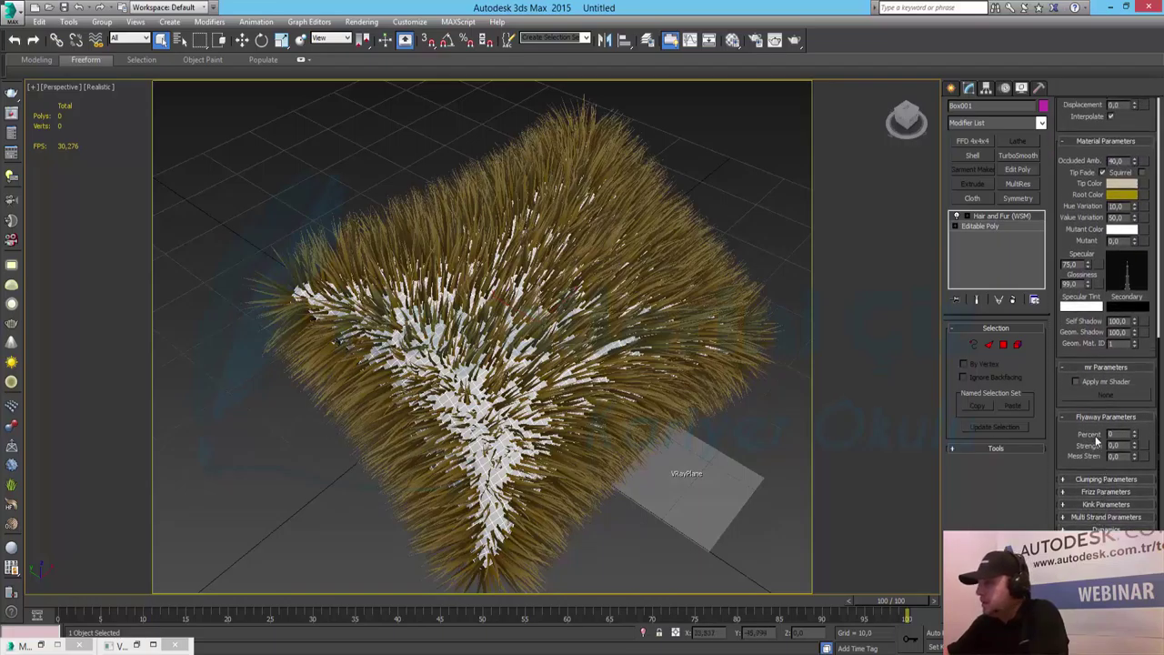
{"action": "left_click_drag", "start_coordinate": [1083, 338], "coordinate": [1079, 535]}
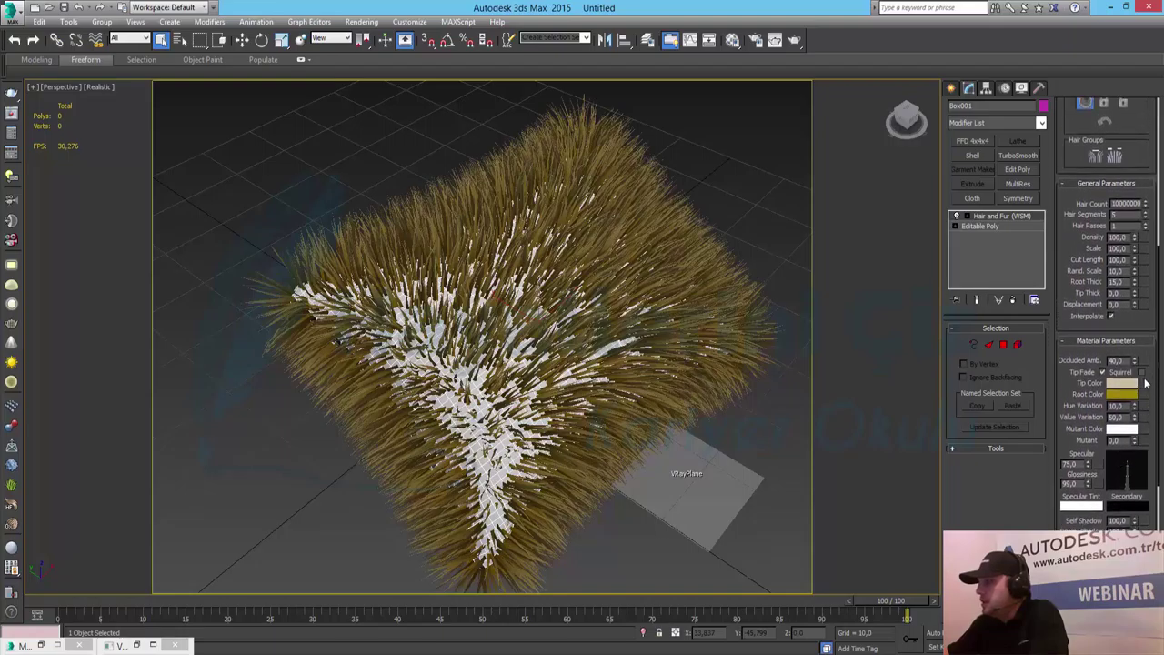
{"action": "left_click", "coordinate": [1143, 385]}
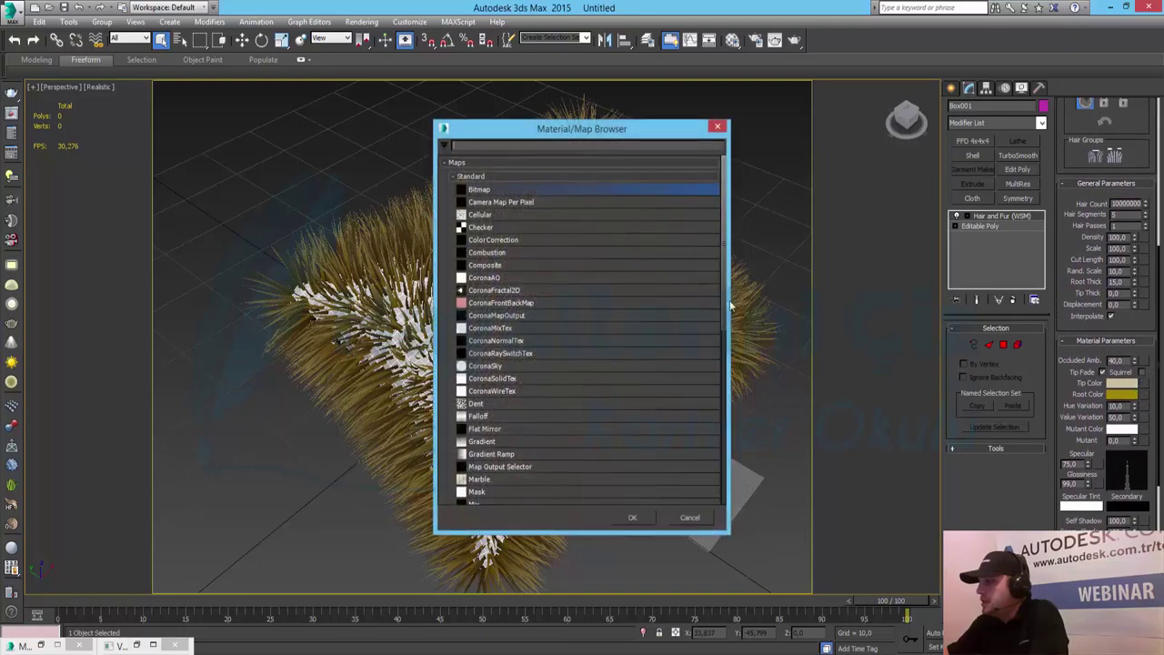
{"action": "left_click", "coordinate": [706, 518]}
{"action": "left_click_drag", "start_coordinate": [1070, 238], "coordinate": [1070, 431]}
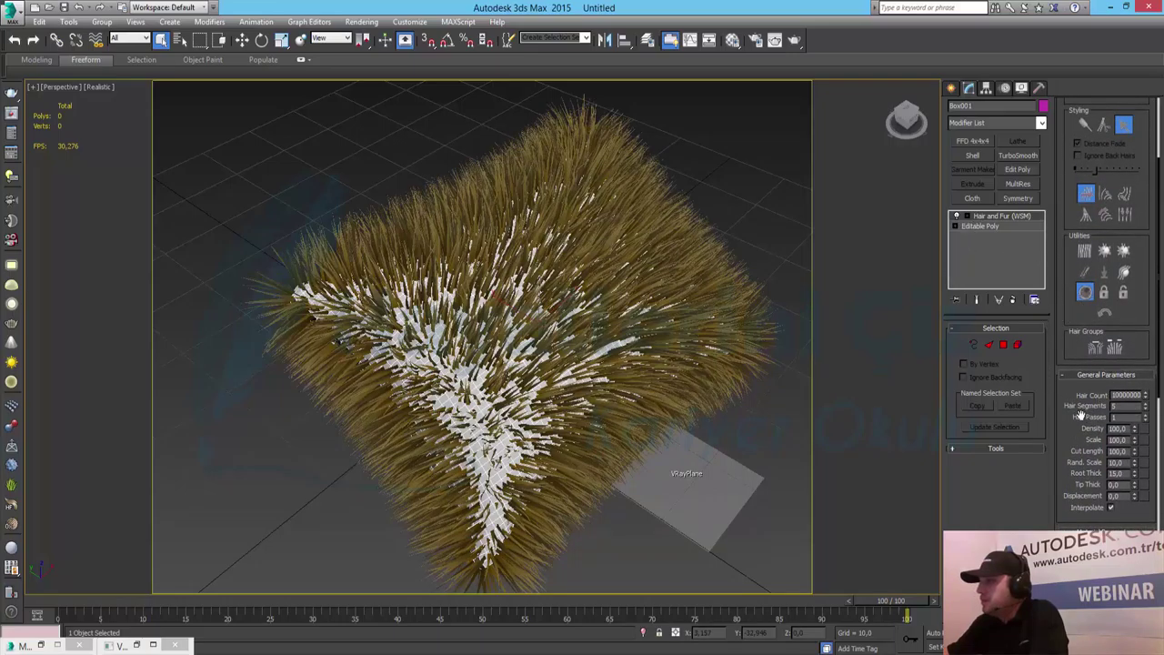
{"action": "scroll", "coordinate": [1060, 414], "scroll_direction": "up", "scroll_amount": 5}
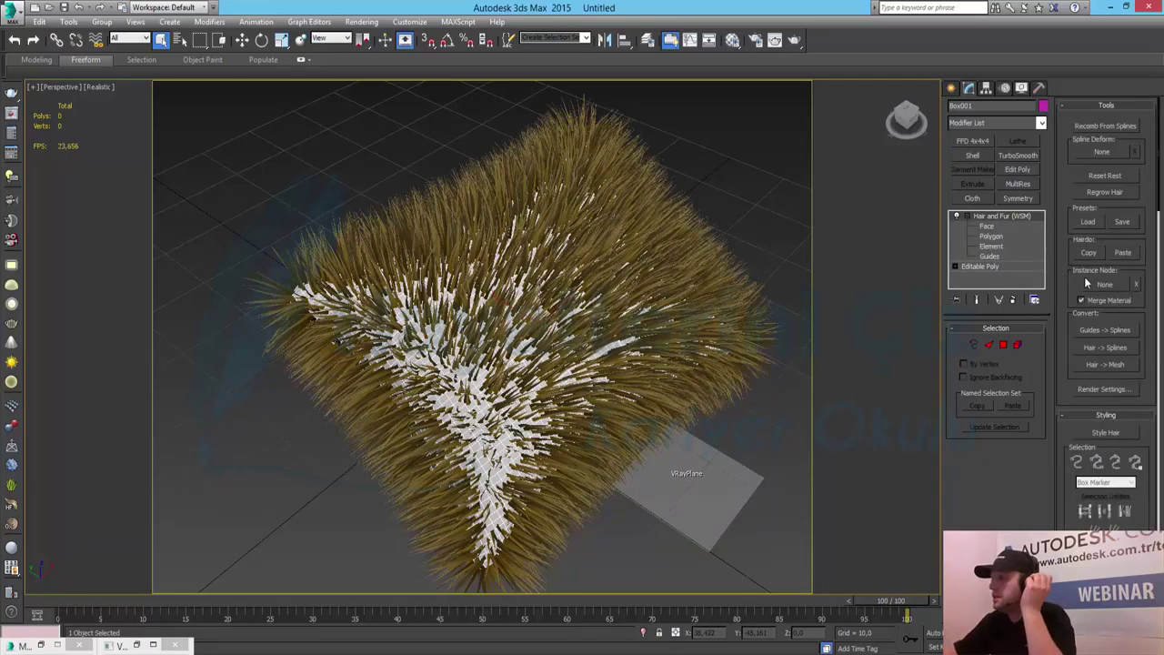
Load the platinumBlond.shp hair preset onto the pillow's fur.
{"action": "left_click", "coordinate": [1088, 222]}
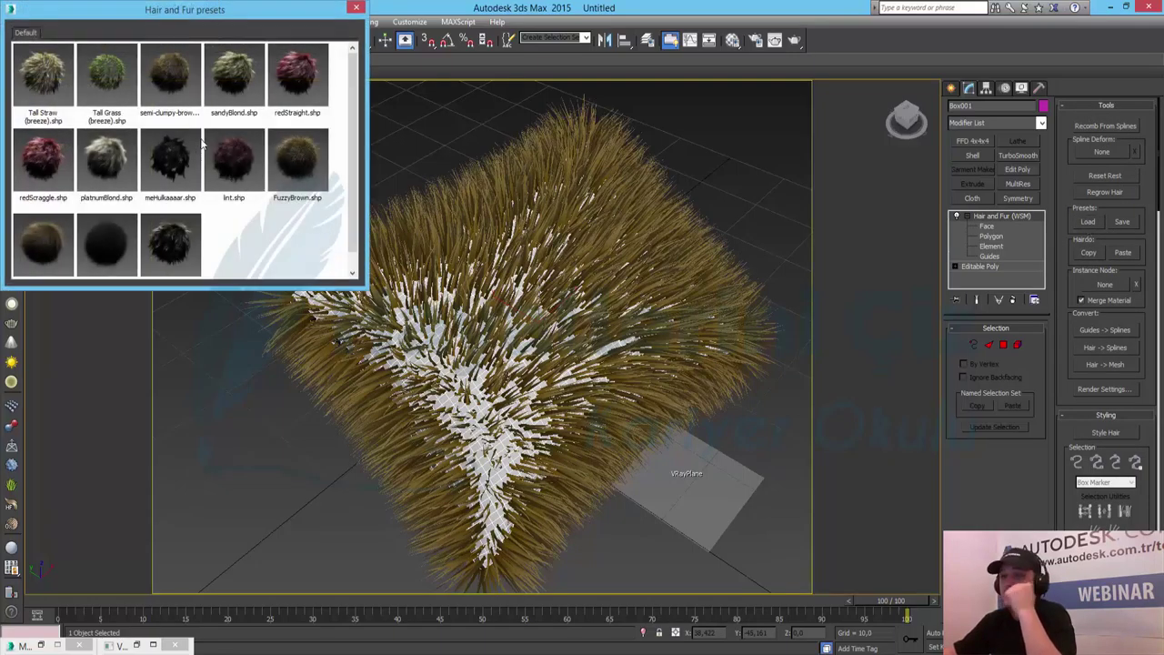
{"action": "left_click", "coordinate": [113, 163]}
{"action": "double_click", "coordinate": [117, 164]}
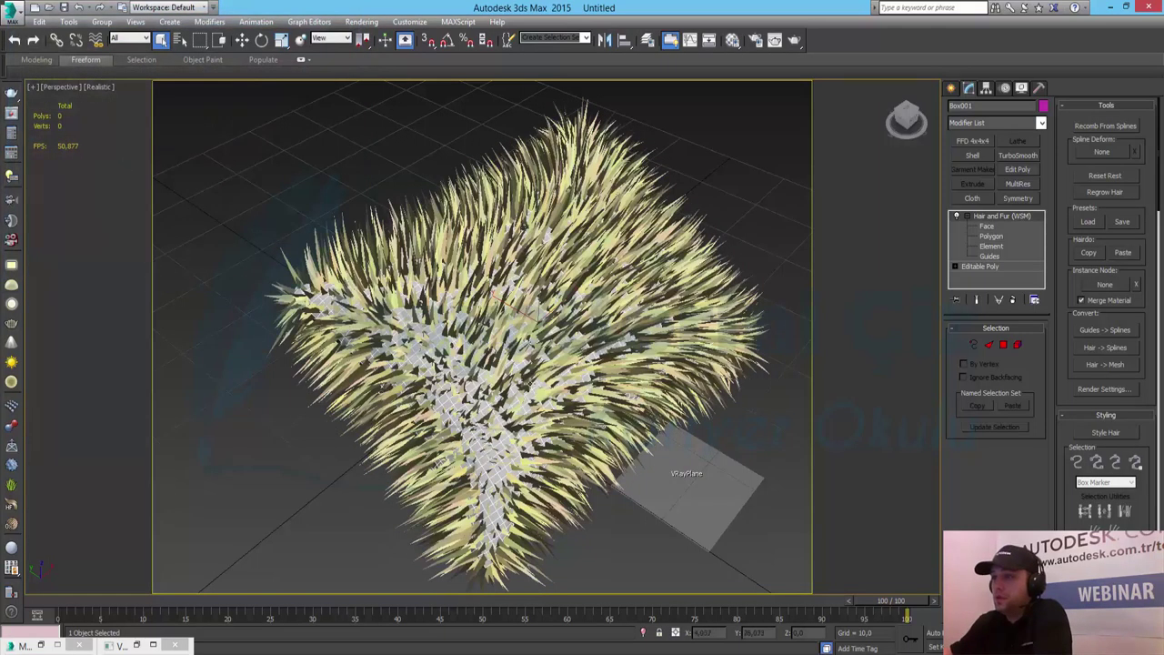
Swap in the Tall Straw (breeze) preset and start a production render.
{"action": "left_click", "coordinate": [1092, 225]}
{"action": "double_click", "coordinate": [48, 76]}
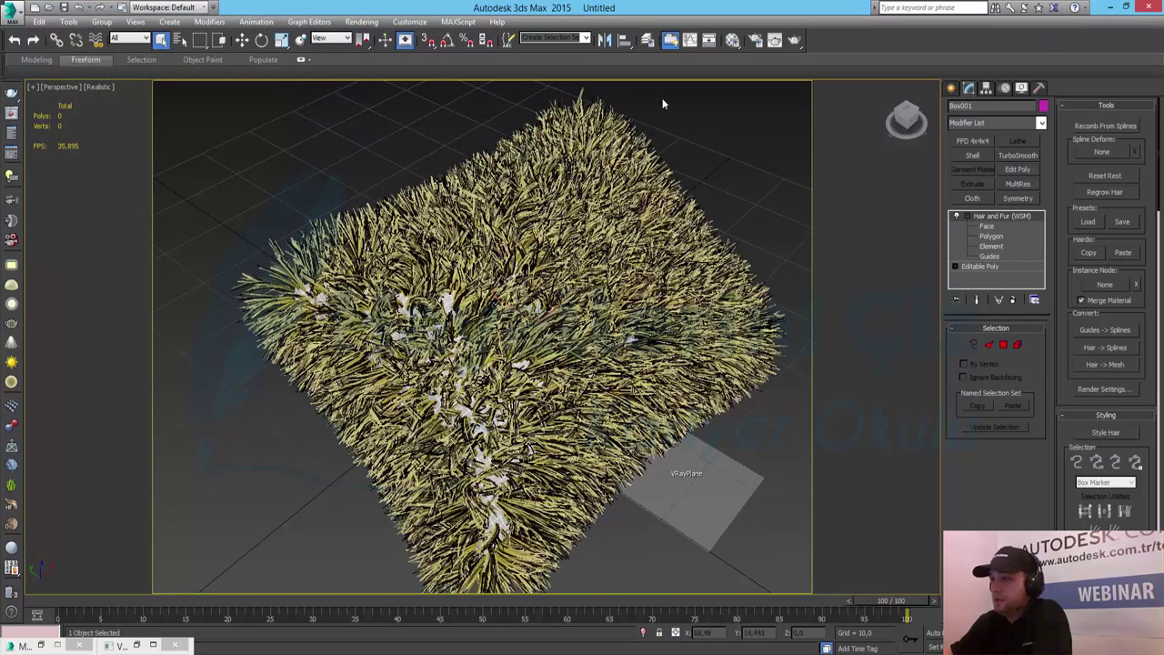
{"action": "left_click", "coordinate": [791, 43]}
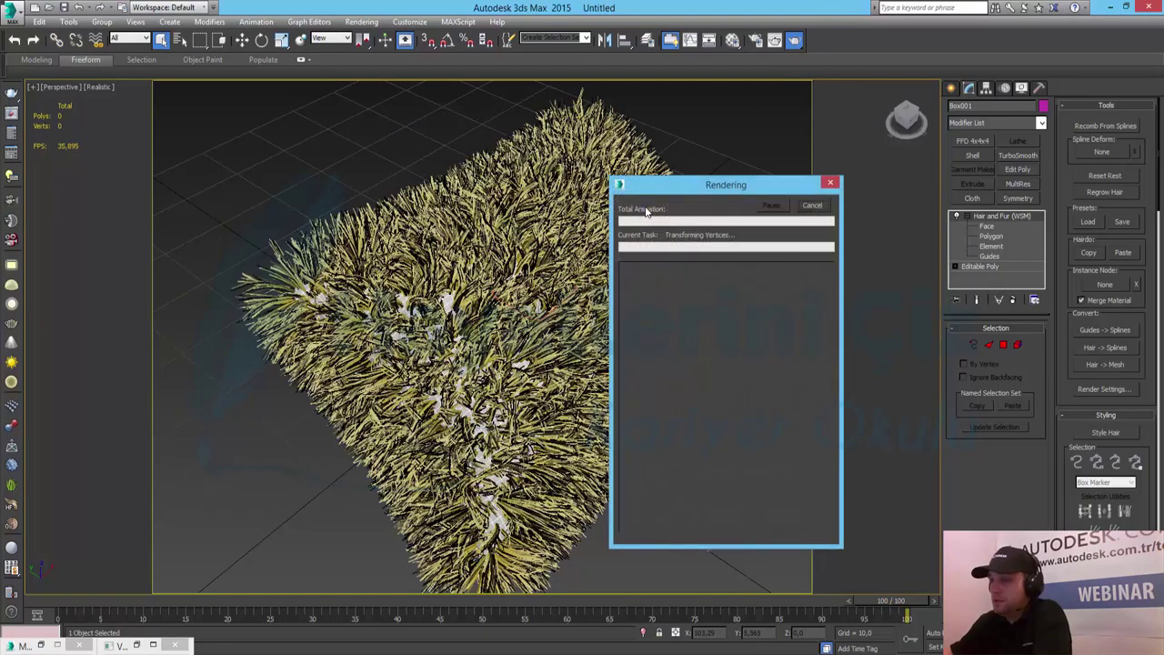
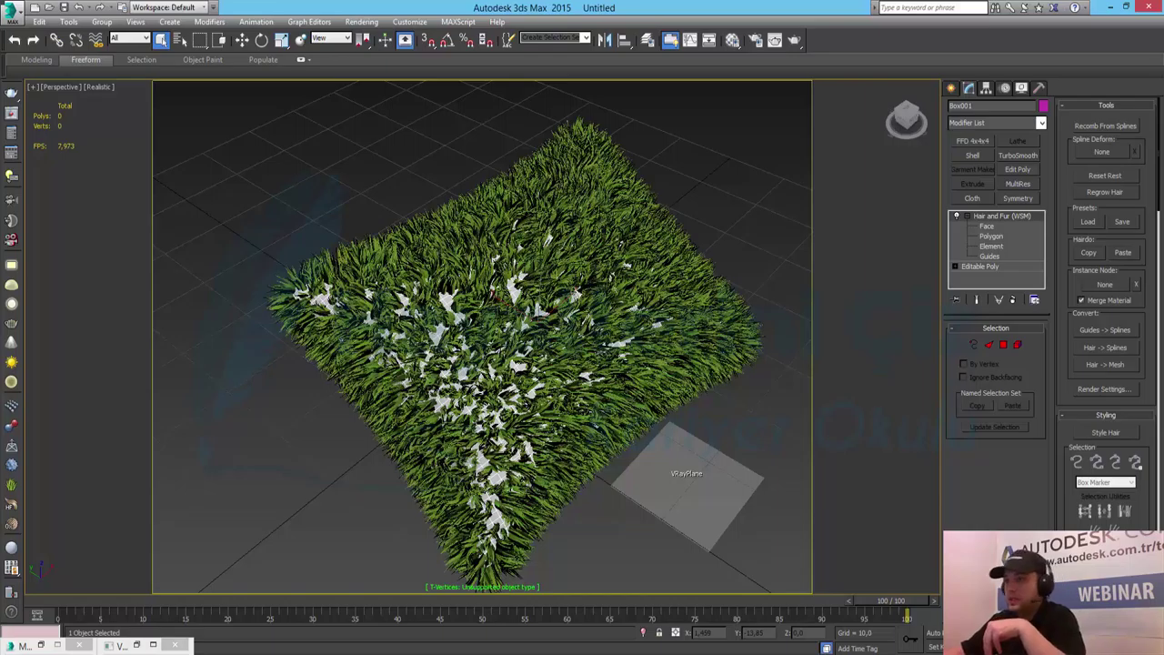
Deselect the box, open the V-Ray frame buffer from the viewport menu, then close it.
{"action": "left_click", "coordinate": [290, 457]}
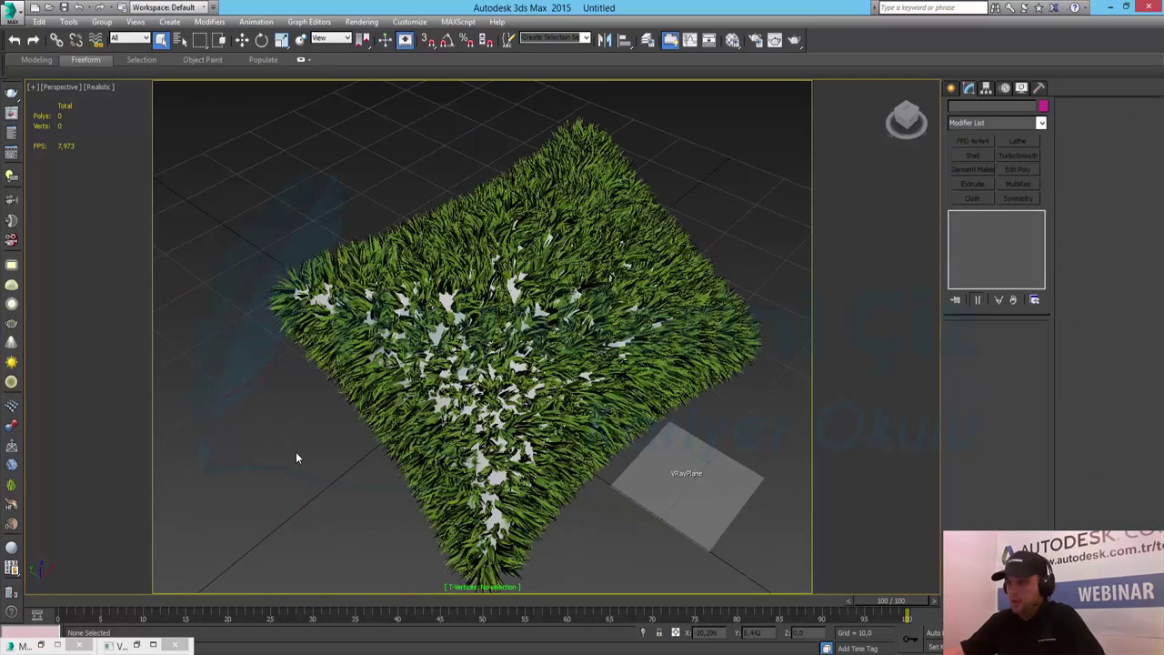
{"action": "right_click", "coordinate": [301, 471]}
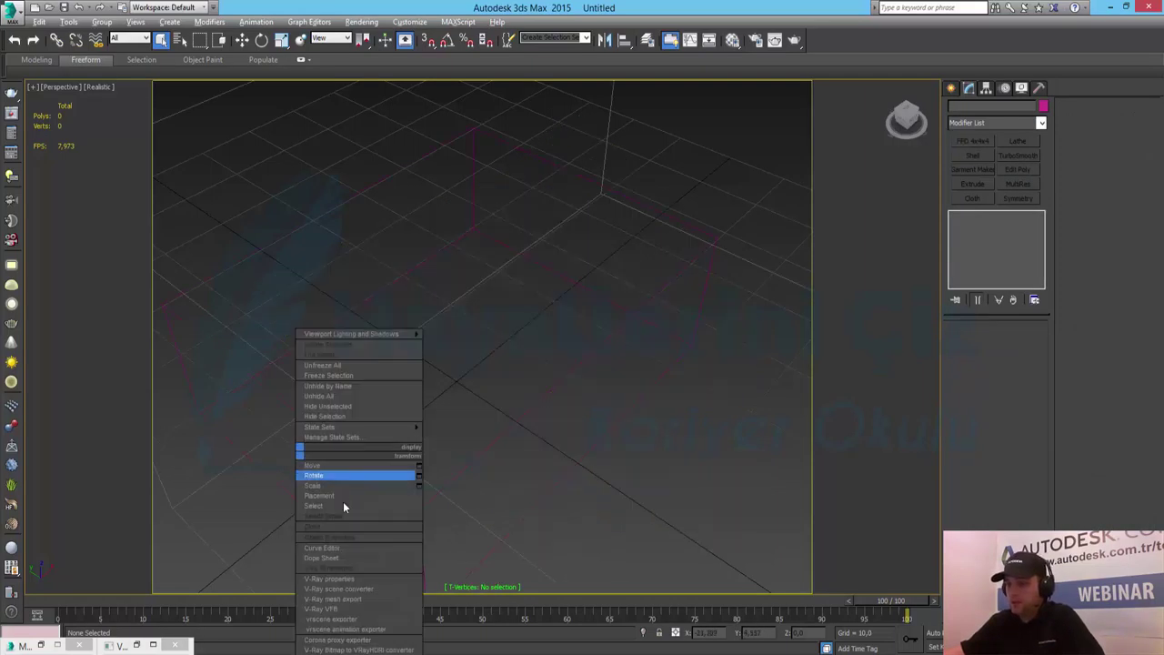
{"action": "left_click", "coordinate": [362, 625]}
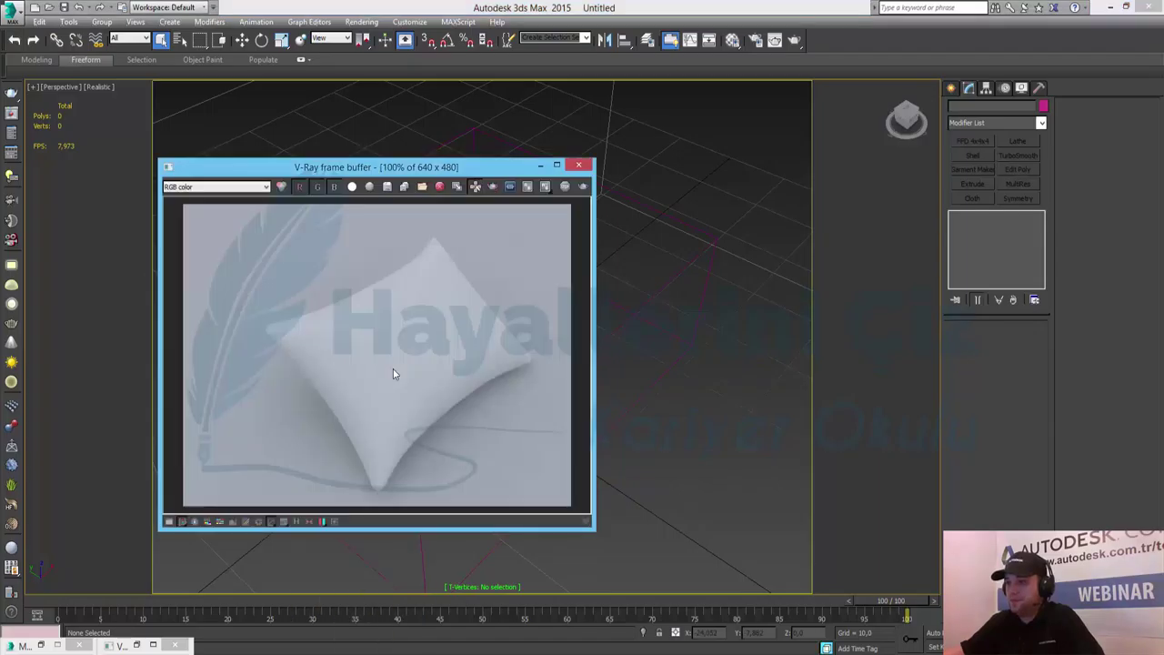
{"action": "left_click", "coordinate": [580, 166]}
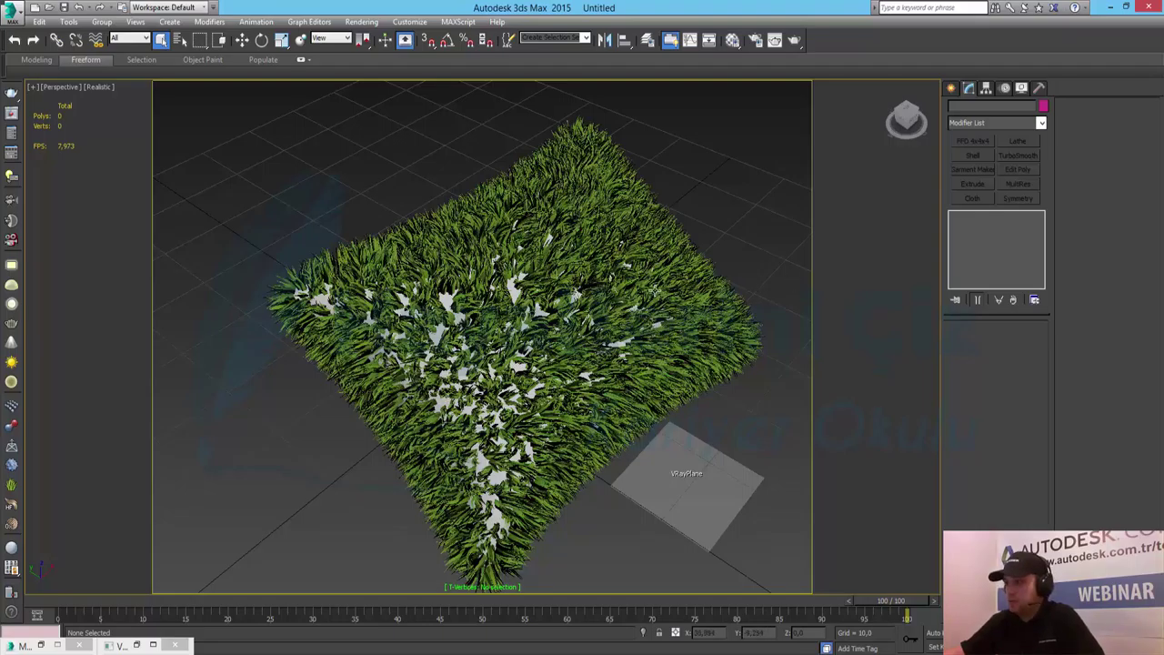
Delete Box001's Hair and Fur (WSM) modifier and grow a VRayFur object (Length 15.0) on it.
{"action": "left_click", "coordinate": [653, 290]}
{"action": "left_click", "coordinate": [242, 41]}
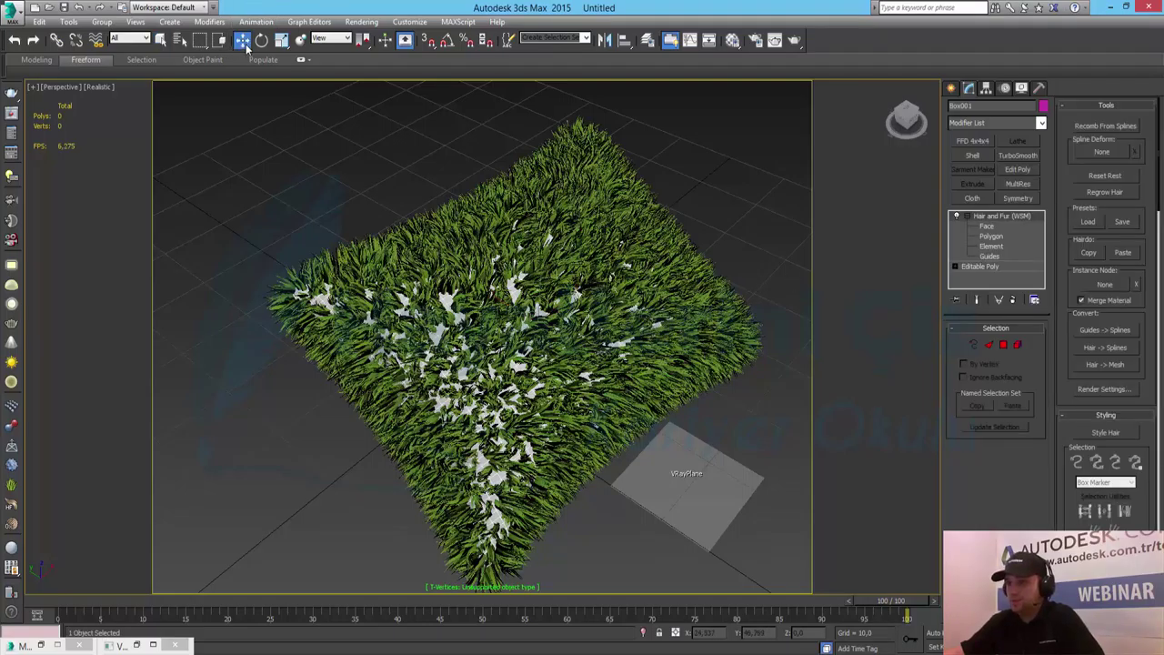
{"action": "left_click", "coordinate": [1013, 301]}
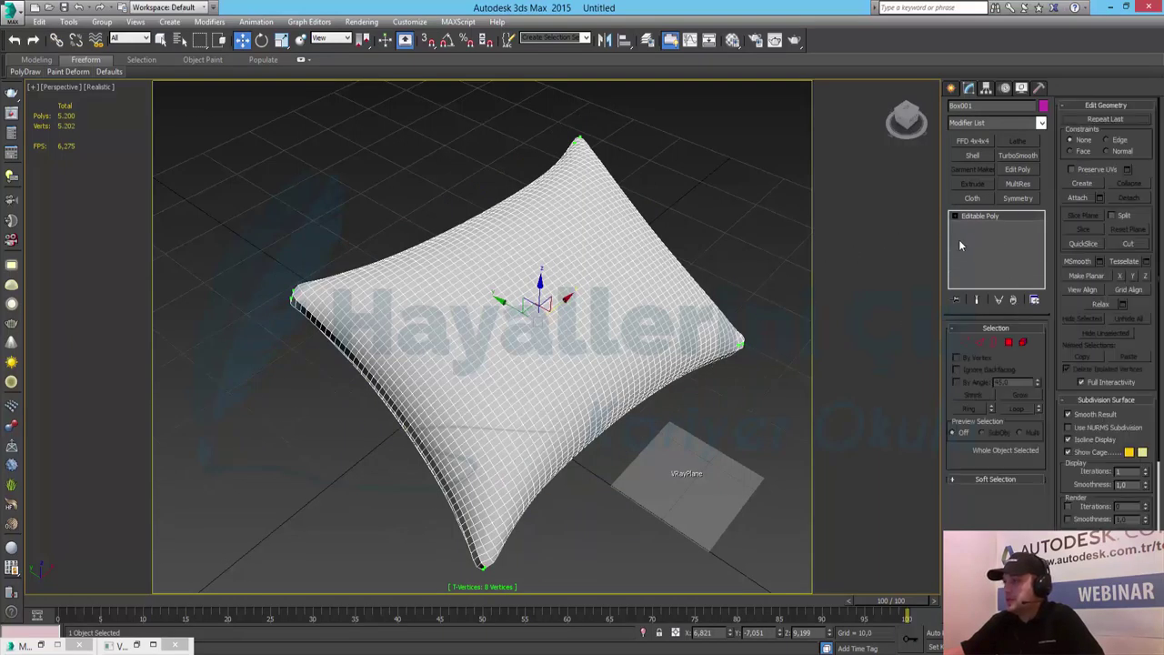
{"action": "left_click", "coordinate": [987, 126]}
{"action": "left_click", "coordinate": [984, 123]}
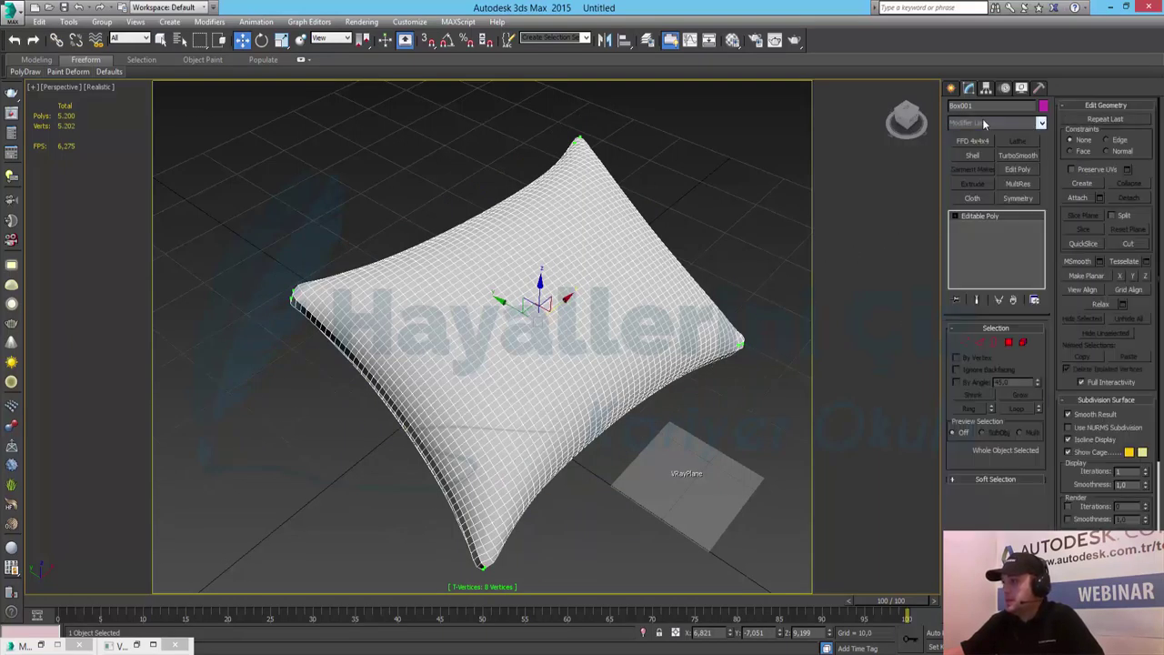
{"action": "left_click", "coordinate": [955, 90]}
{"action": "left_click", "coordinate": [975, 182]}
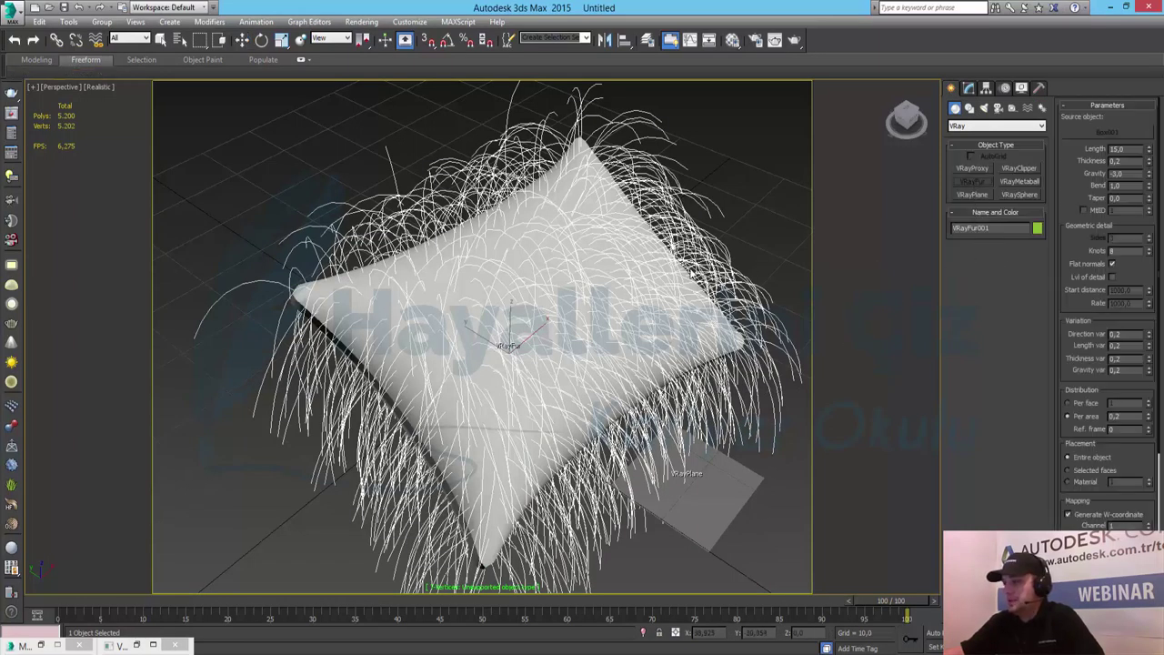
Render the new fur, set the VRayFur Length to 5, and render again.
{"action": "key", "text": "shift+q"}
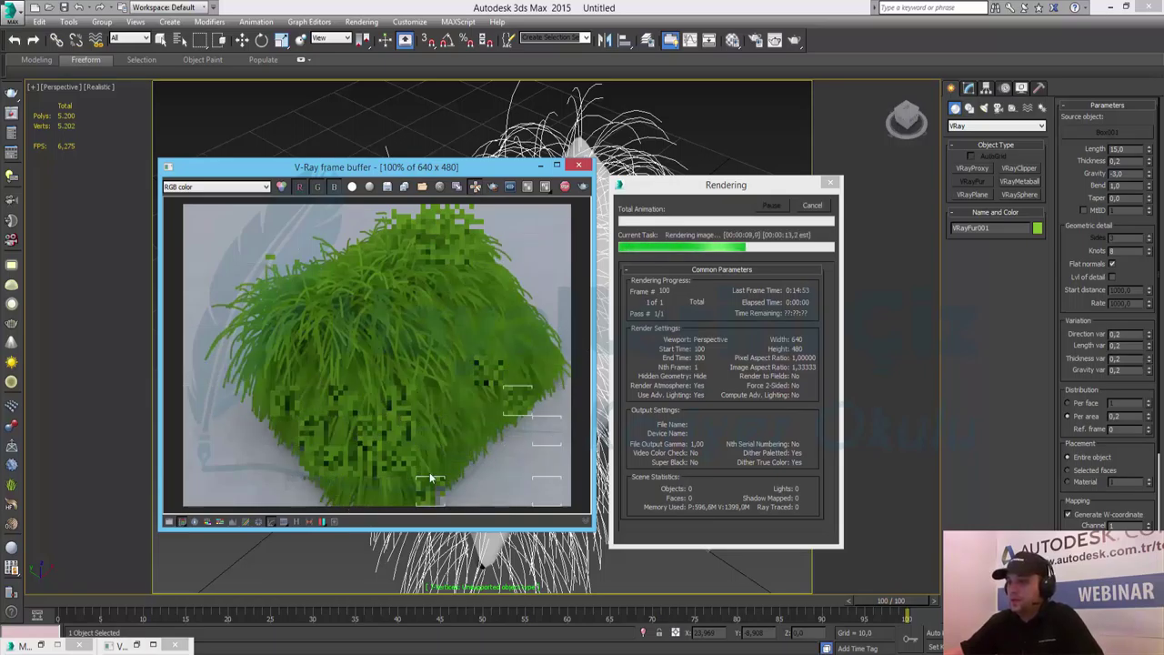
{"action": "left_click", "coordinate": [813, 207]}
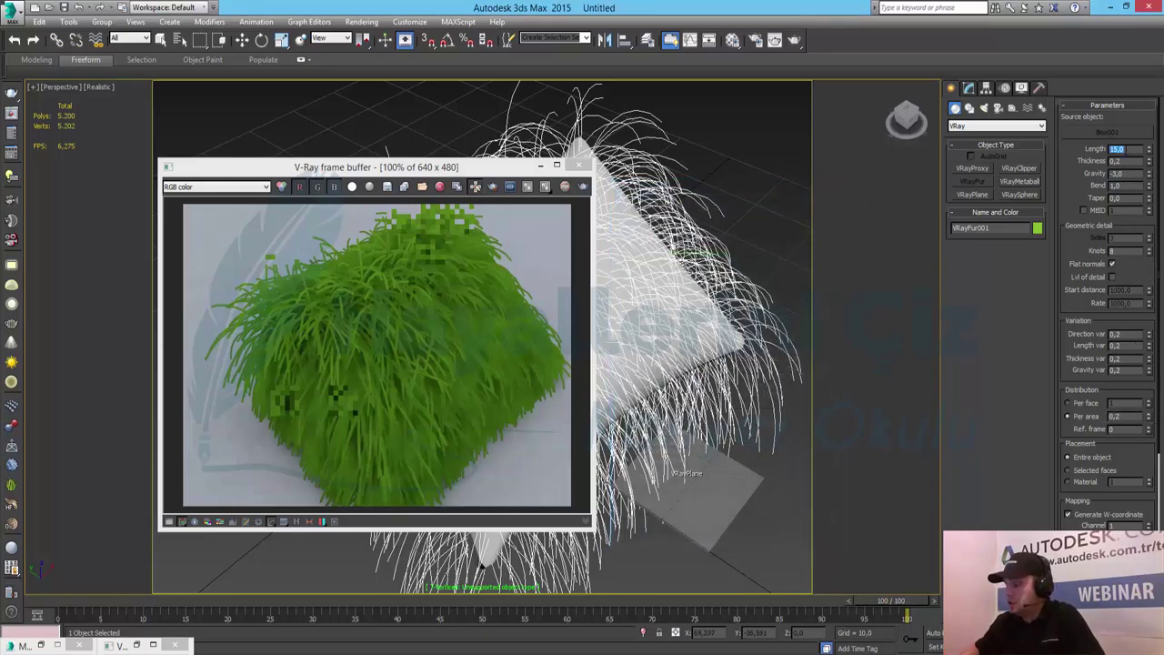
{"action": "type", "text": "5"}
{"action": "key", "text": "Return"}
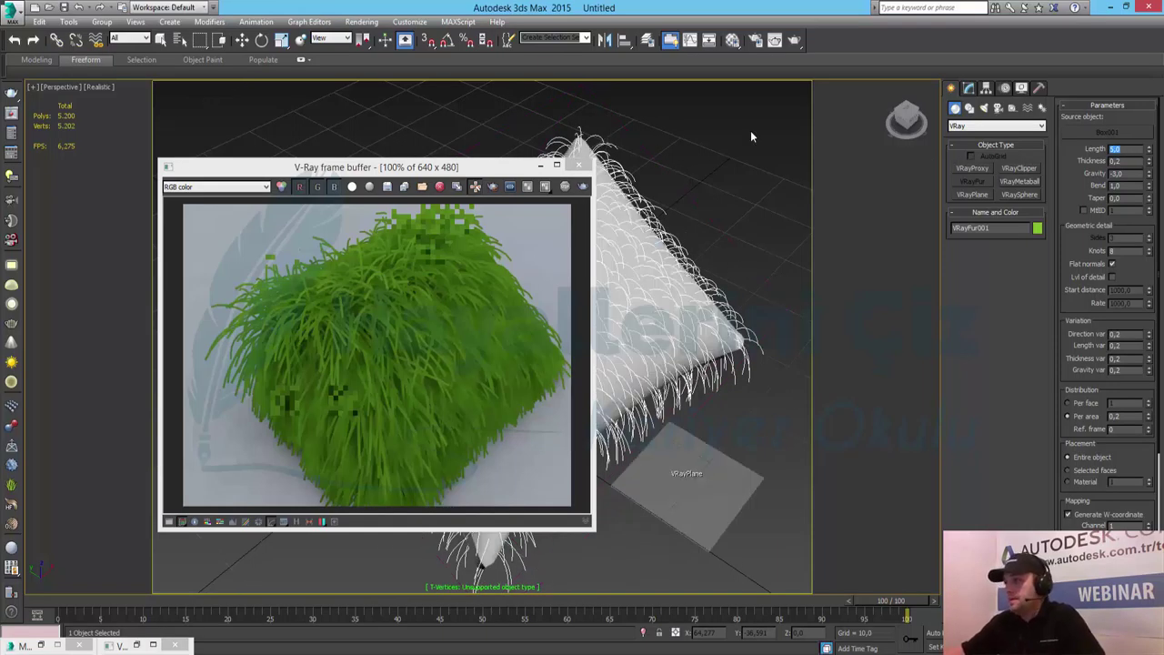
{"action": "left_click", "coordinate": [584, 187]}
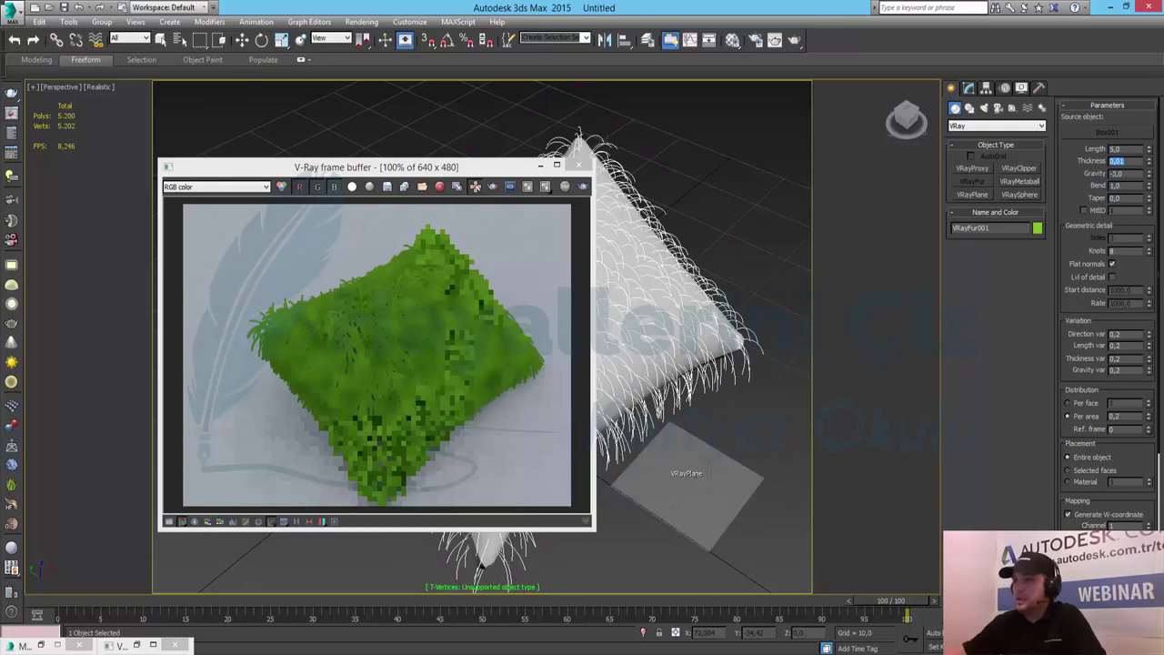
Re-render with fur thickness 0,01, cancel the render, and turn on edged faces.
{"action": "left_click", "coordinate": [583, 187]}
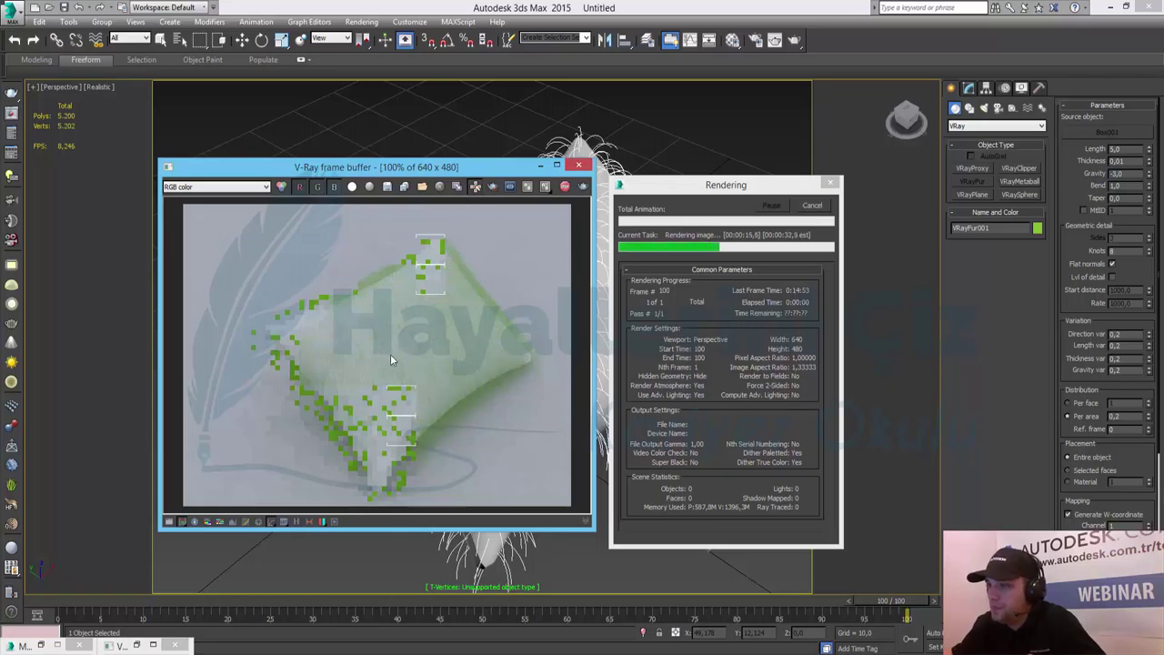
{"action": "left_click", "coordinate": [814, 207]}
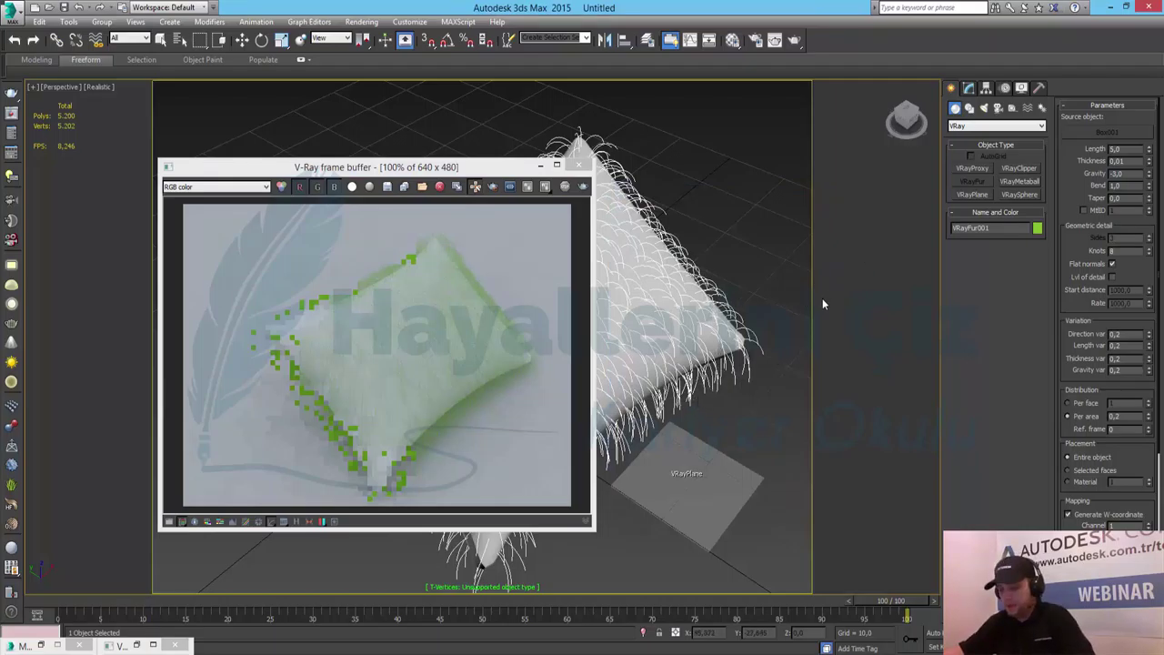
{"action": "key", "text": "F4"}
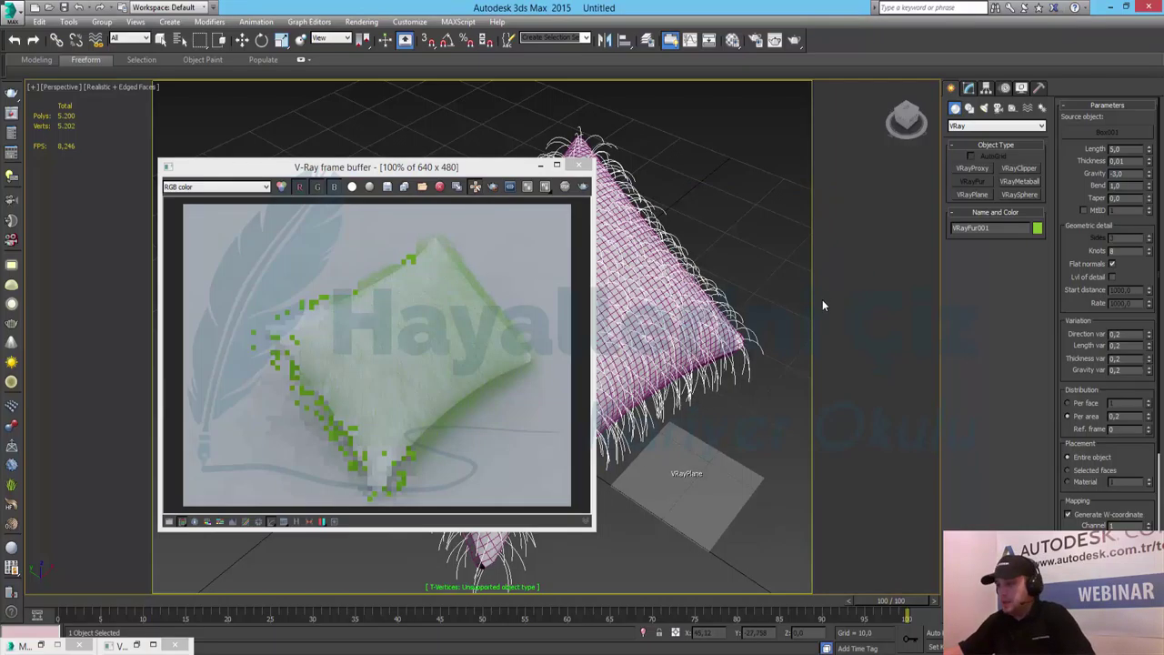
Add a TurboSmooth modifier to Box001 and render the smoothed furry pillow.
{"action": "left_click", "coordinate": [969, 89]}
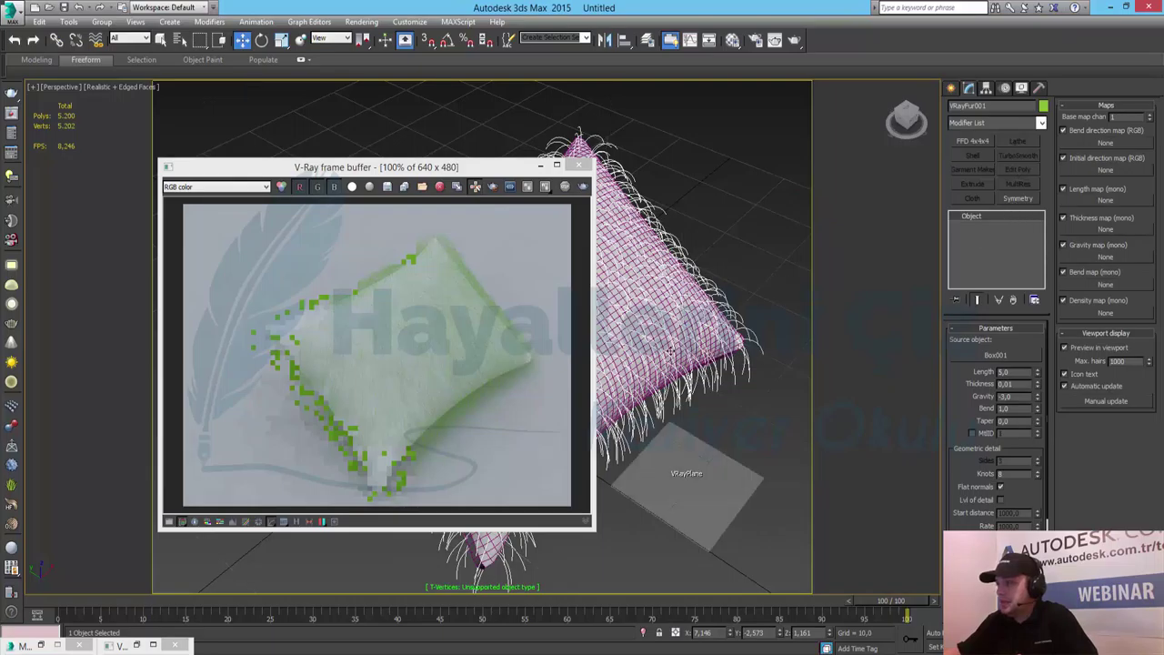
{"action": "left_click", "coordinate": [675, 345]}
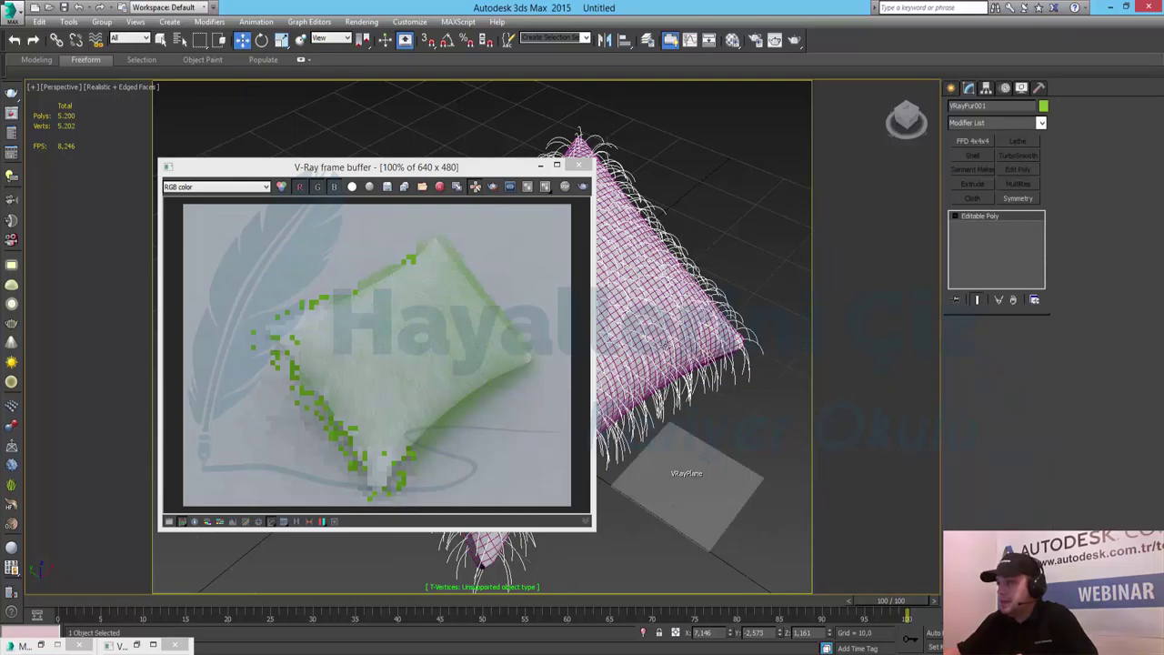
{"action": "left_click", "coordinate": [1010, 124]}
{"action": "left_click", "coordinate": [1062, 198]}
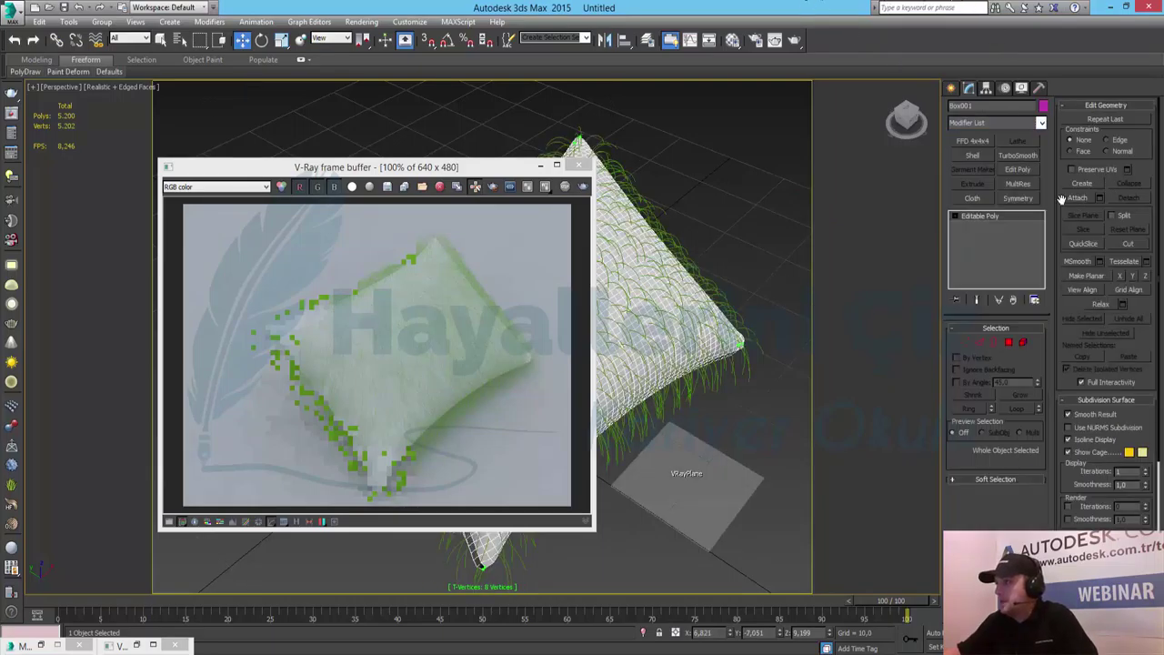
{"action": "left_click", "coordinate": [1011, 158]}
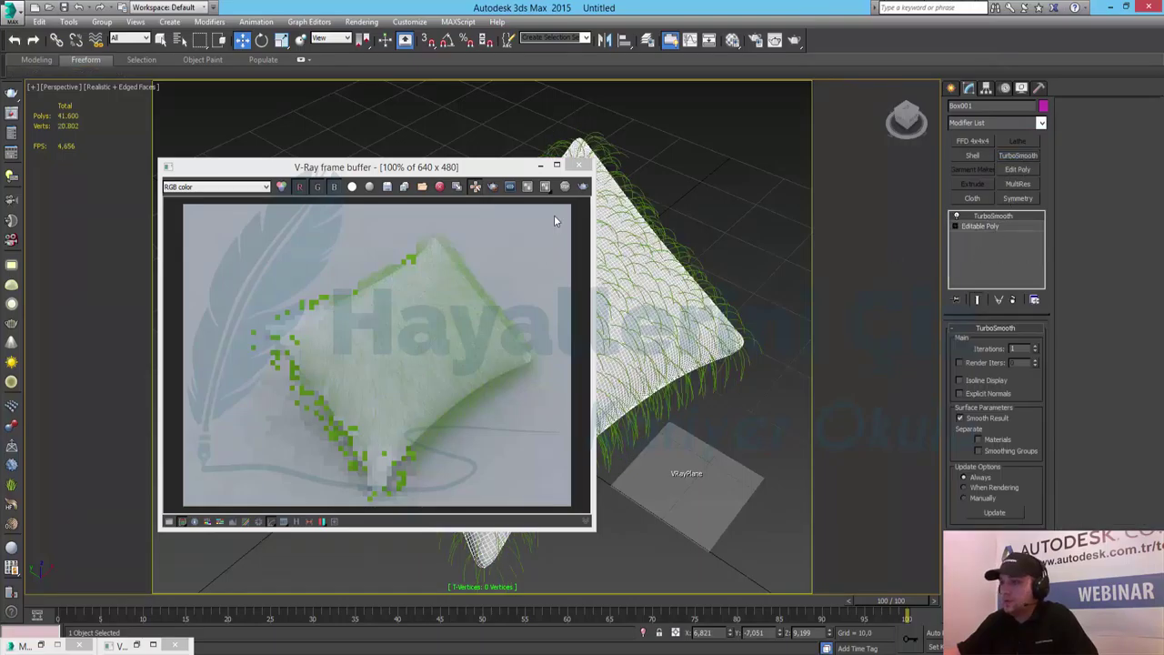
{"action": "left_click", "coordinate": [583, 186]}
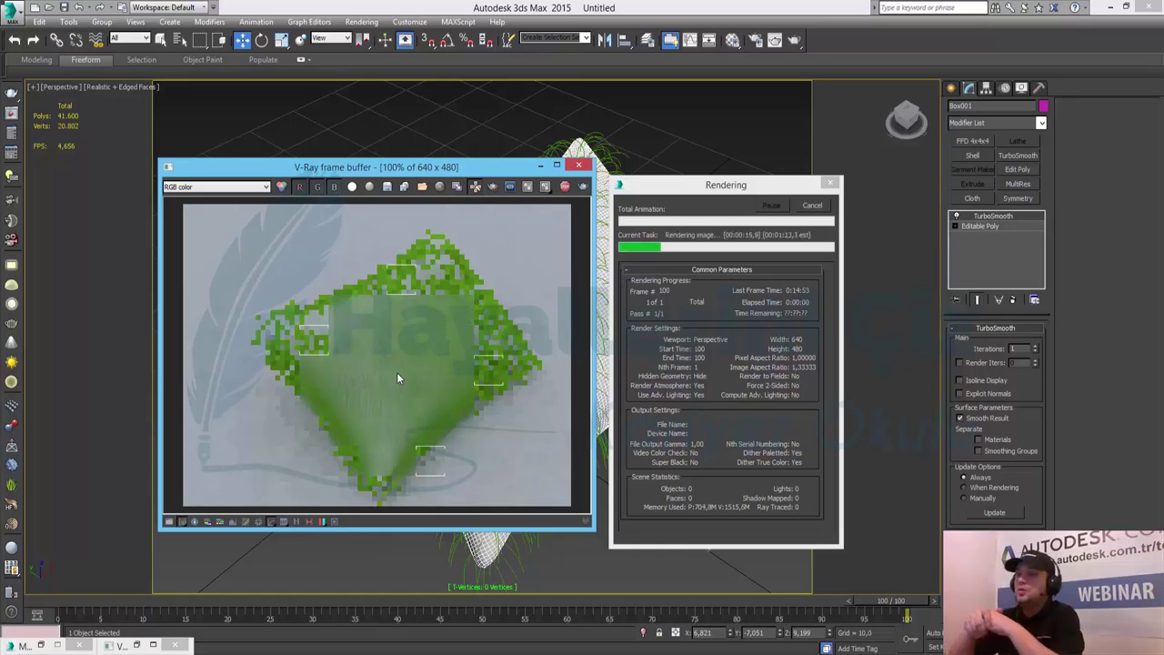
Stop the render, set the VRayFur Thickness to 0,1, and re-render.
{"action": "left_click", "coordinate": [812, 207]}
{"action": "left_click", "coordinate": [746, 344]}
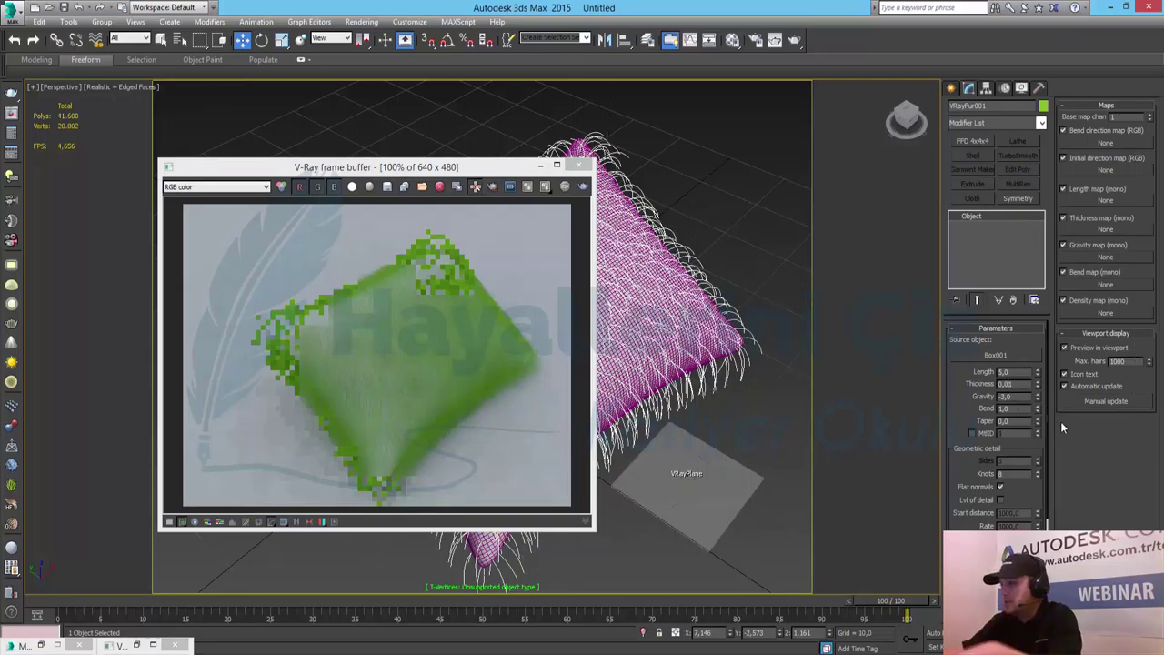
{"action": "type", "text": "0,1"}
{"action": "key", "text": "Return"}
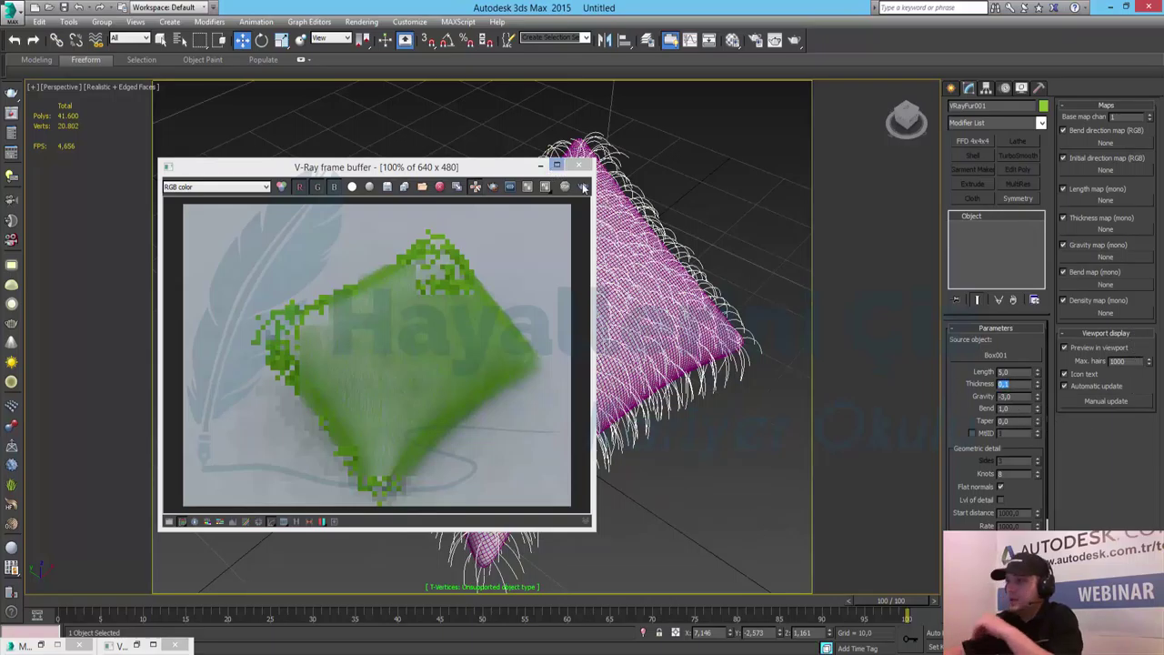
{"action": "left_click", "coordinate": [583, 187]}
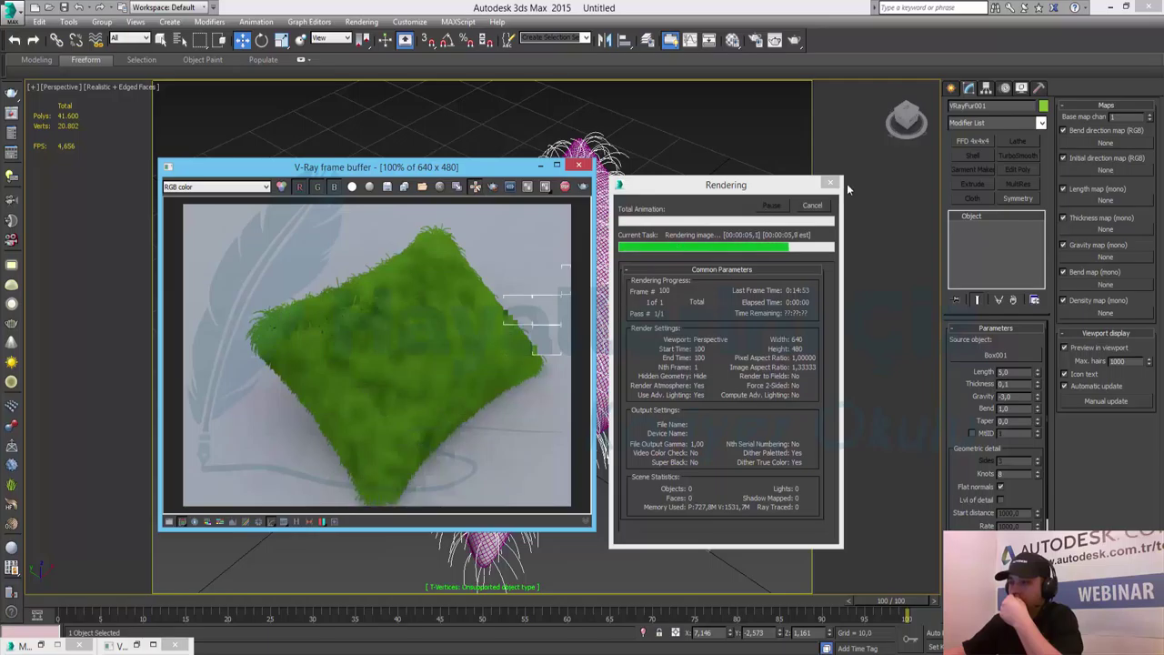
Reselect the VRayFur, lower its Thickness to 0,09, and render again.
{"action": "left_click", "coordinate": [809, 208]}
{"action": "left_click", "coordinate": [894, 256]}
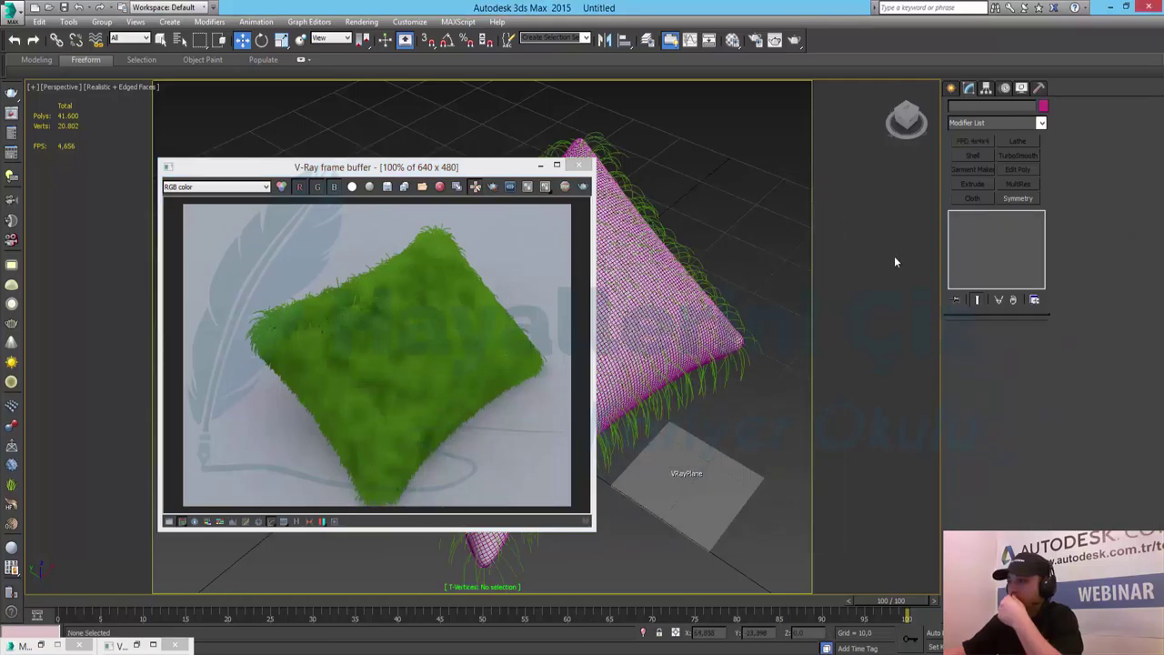
{"action": "left_click", "coordinate": [725, 314]}
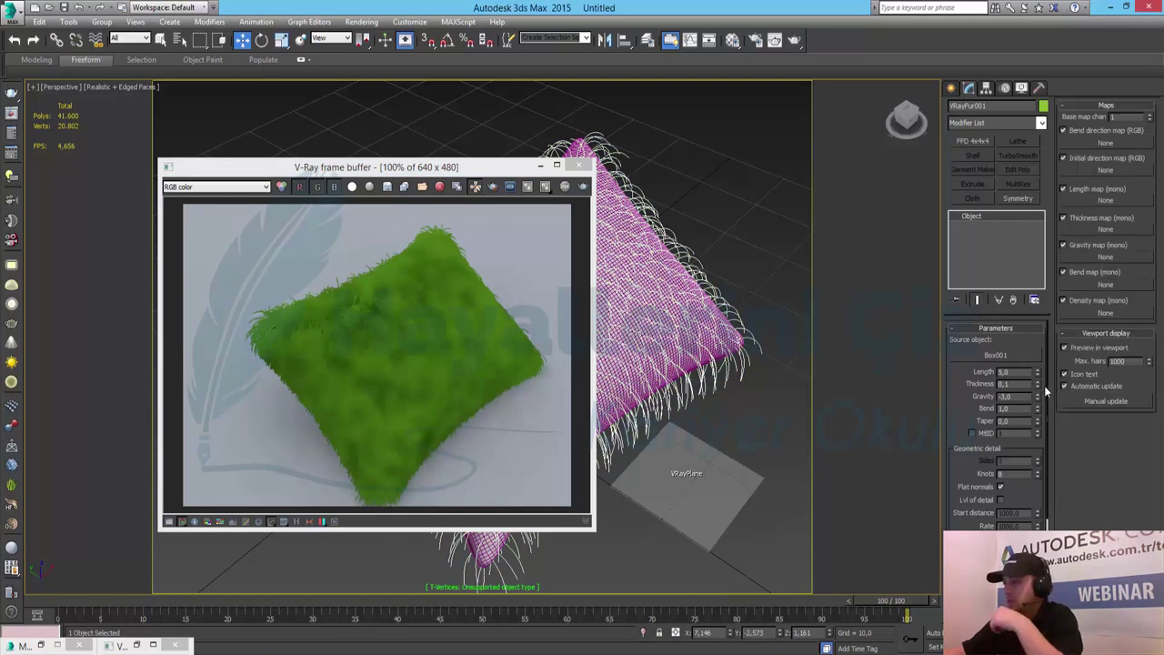
{"action": "left_click", "coordinate": [1038, 386]}
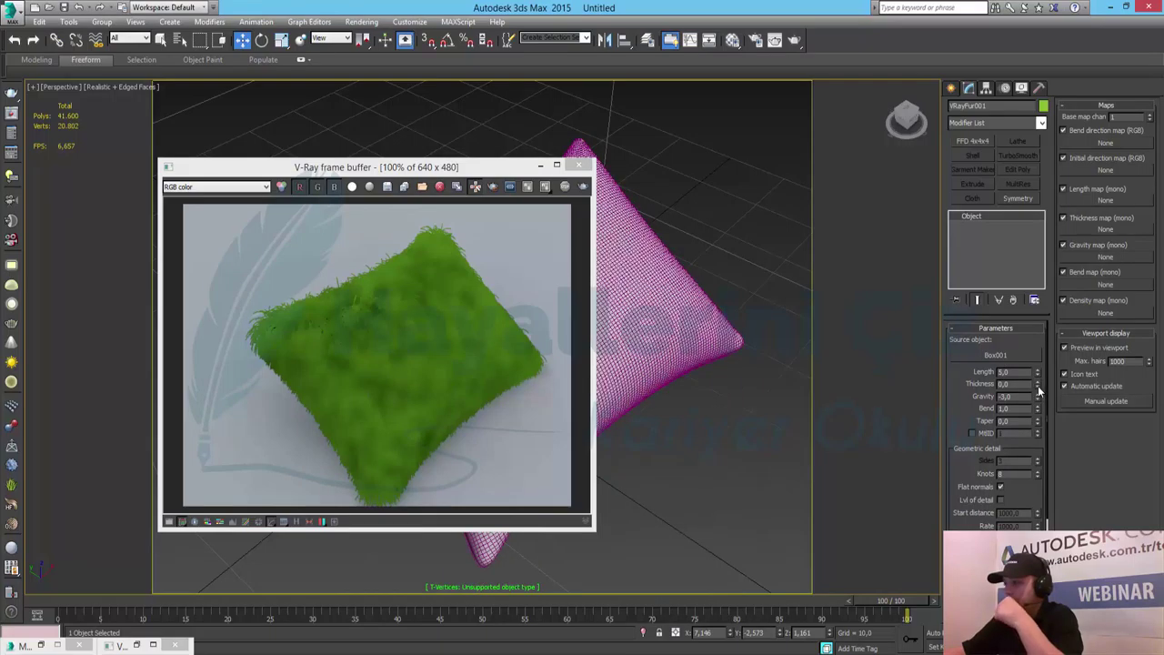
{"action": "left_click", "coordinate": [583, 188]}
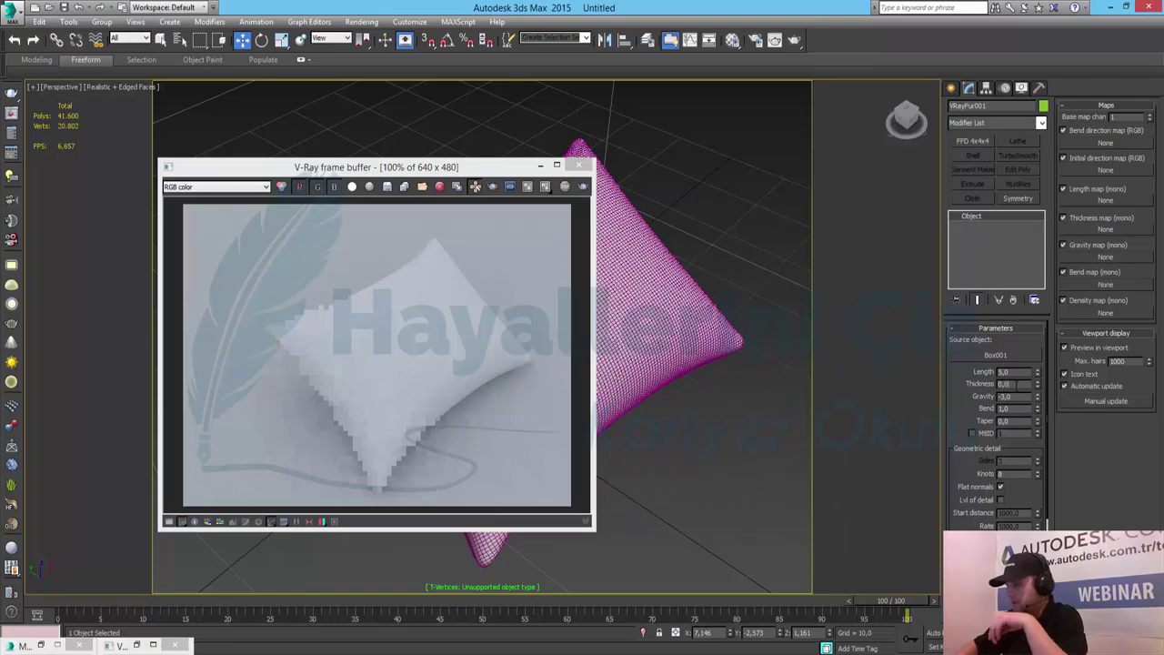
{"action": "left_click", "coordinate": [583, 186]}
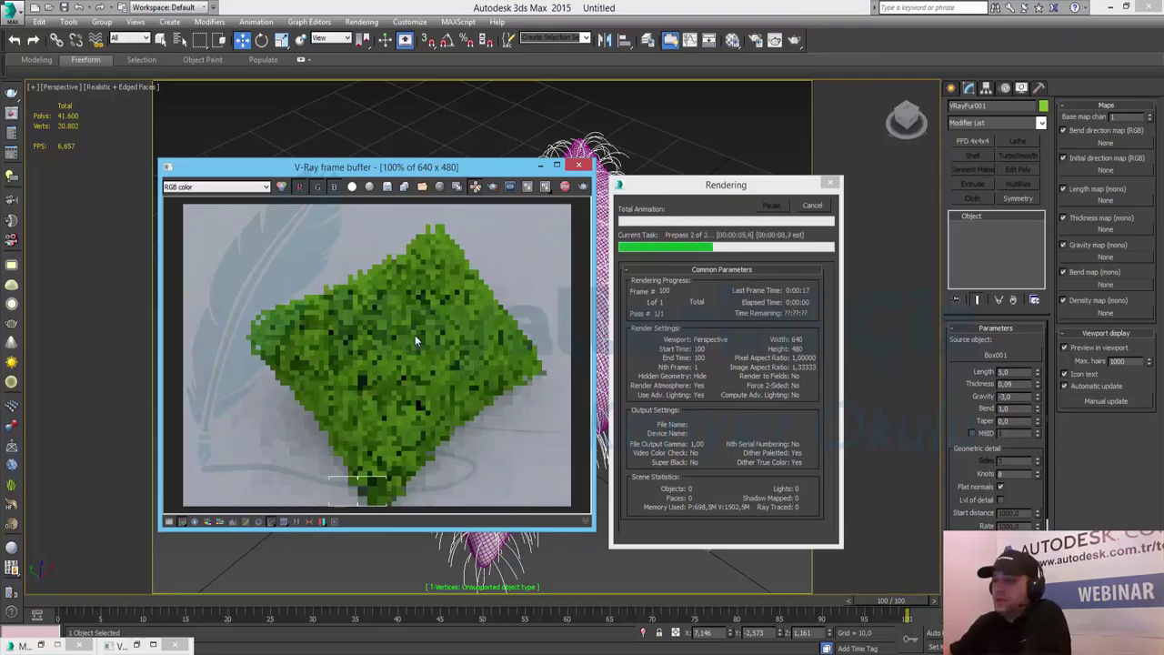
Set the fur Thickness to 0,07 and render only a region over the pillow's centre.
{"action": "left_click", "coordinate": [819, 211]}
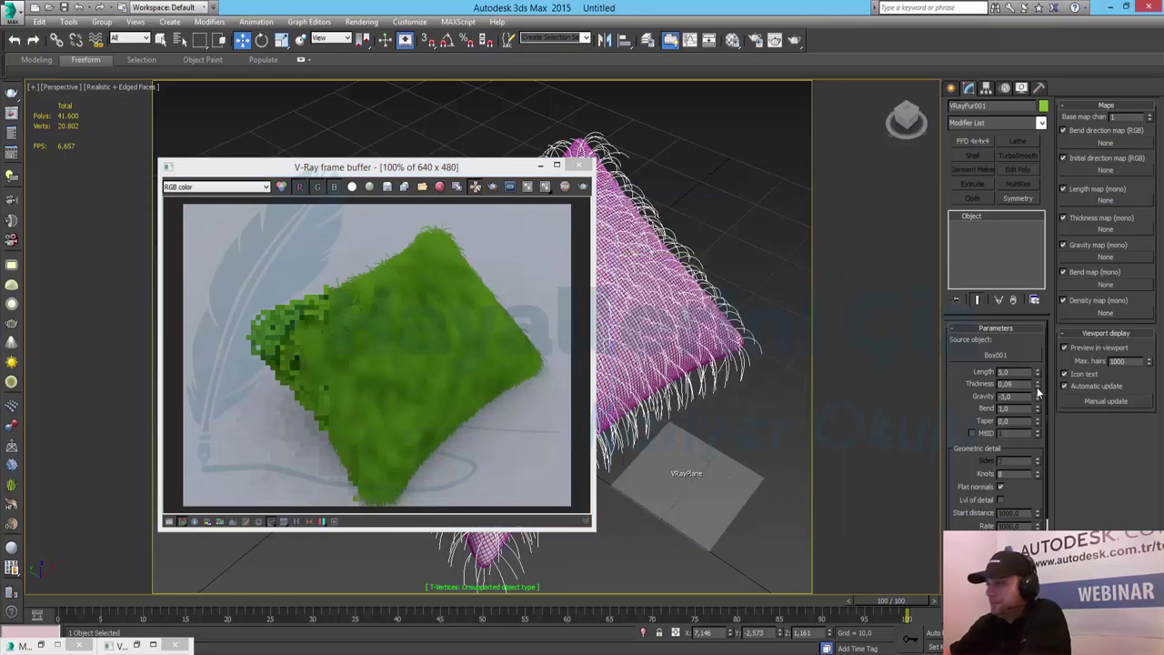
{"action": "right_click", "coordinate": [1038, 387]}
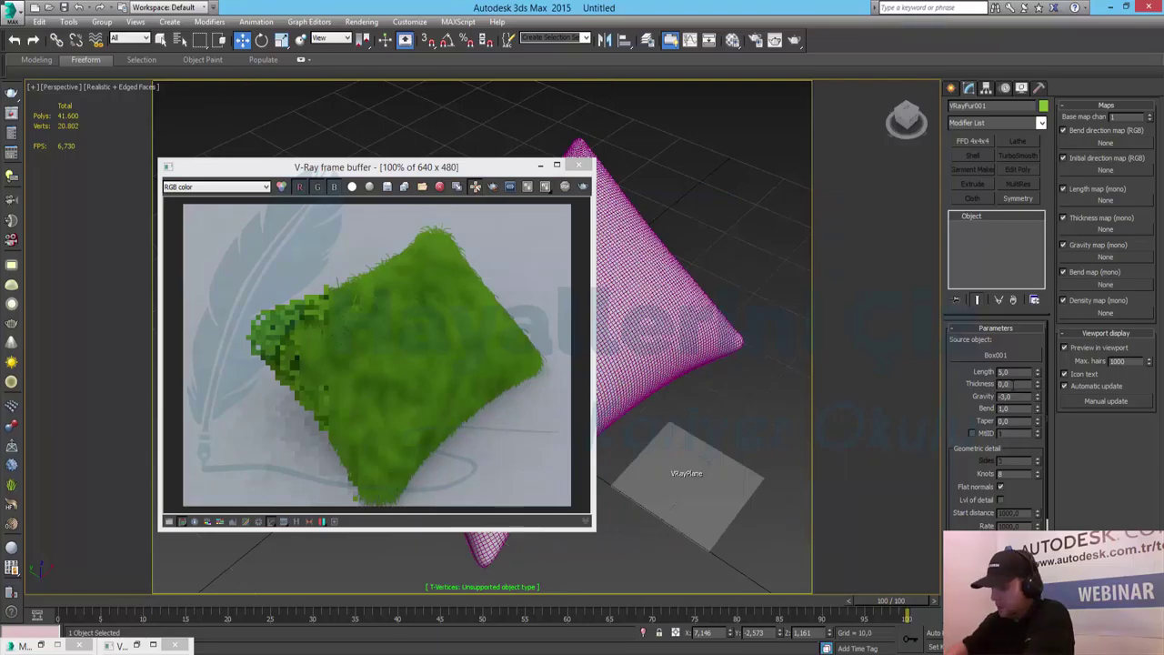
{"action": "type", "text": "0,07"}
{"action": "key", "text": "Return"}
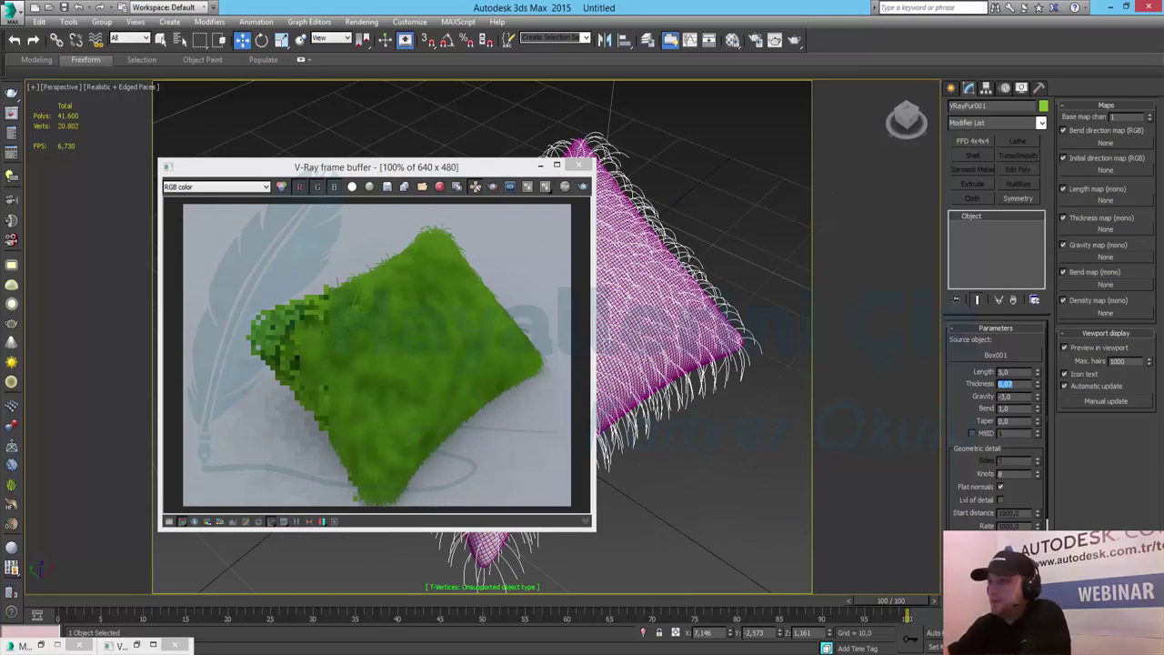
{"action": "left_click", "coordinate": [494, 187]}
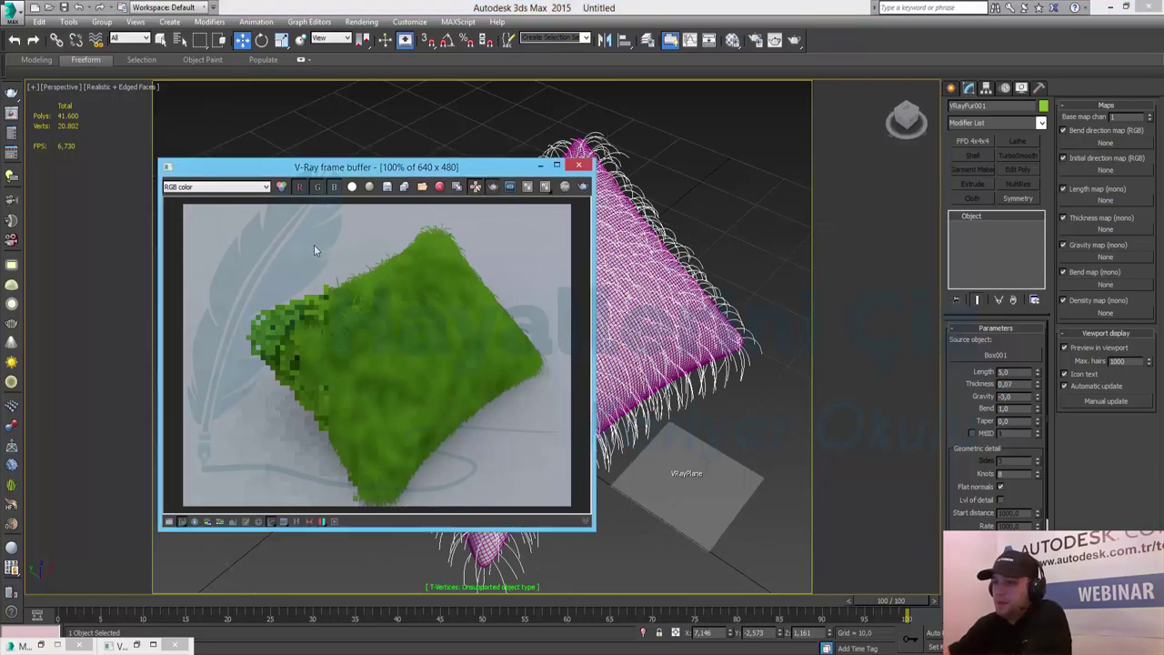
{"action": "left_click_drag", "start_coordinate": [313, 245], "coordinate": [503, 435]}
{"action": "left_click", "coordinate": [583, 186]}
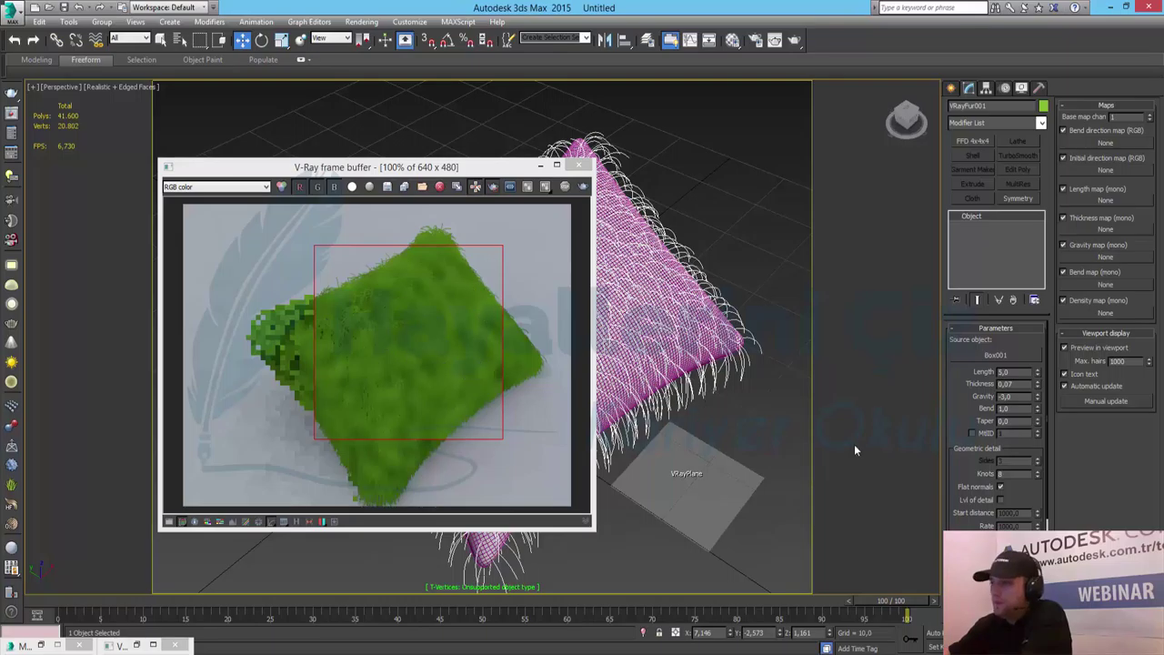
Change the fur Thickness to 0,02 and re-render the region.
{"action": "right_click", "coordinate": [1037, 385]}
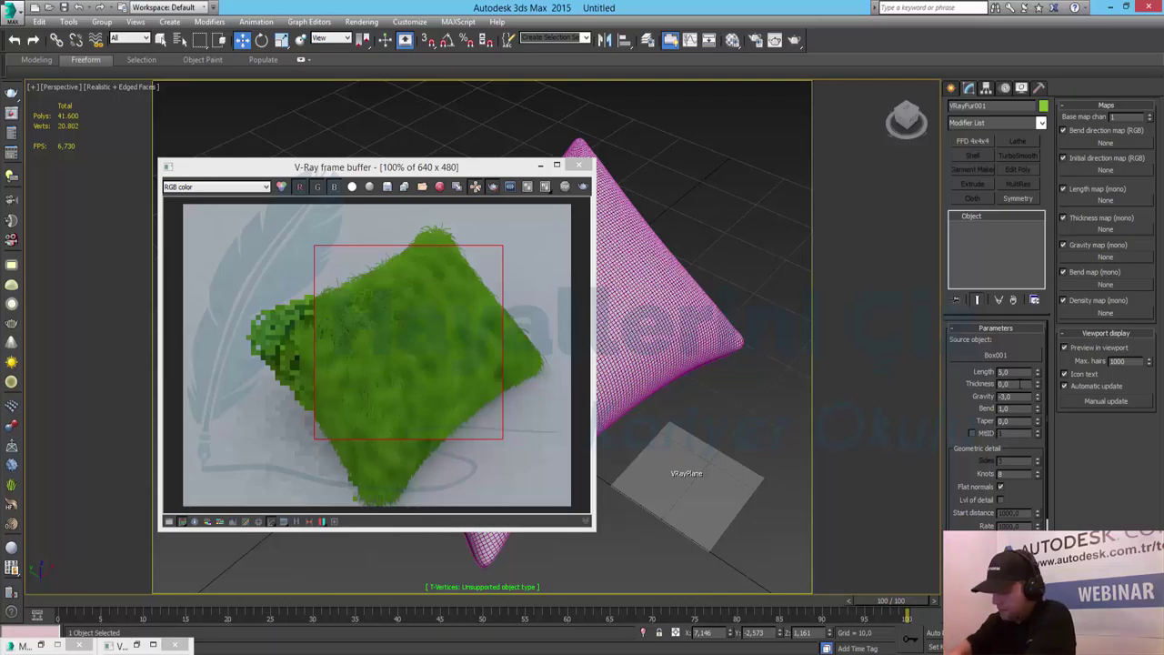
{"action": "type", "text": "0,02"}
{"action": "key", "text": "Return"}
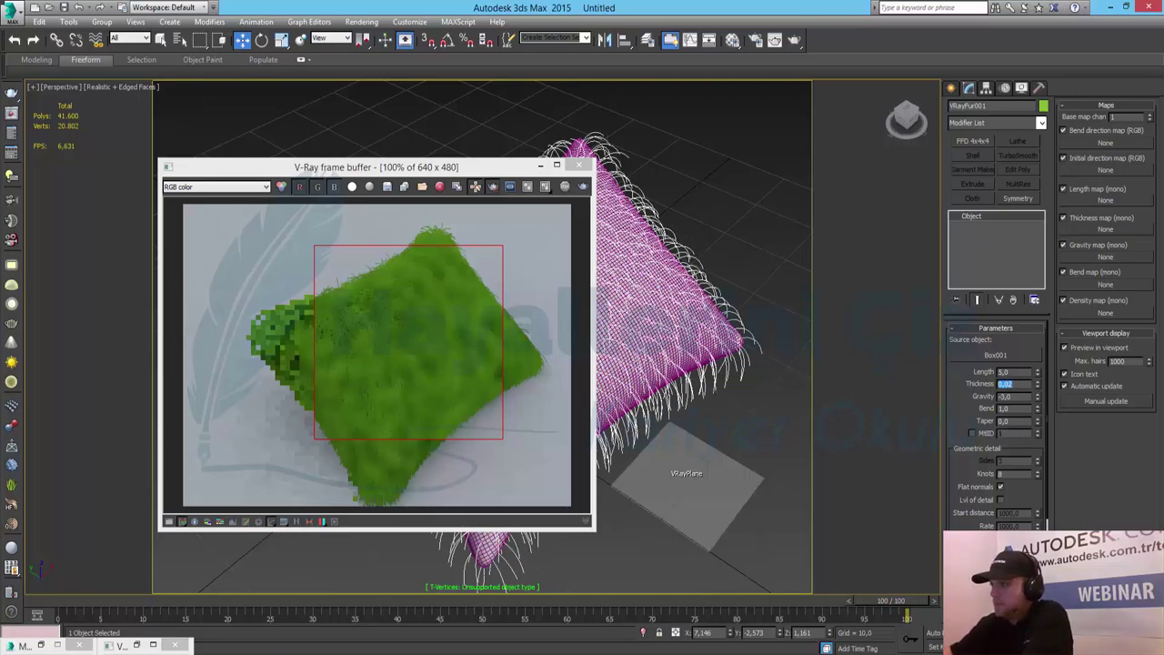
{"action": "left_click", "coordinate": [583, 186]}
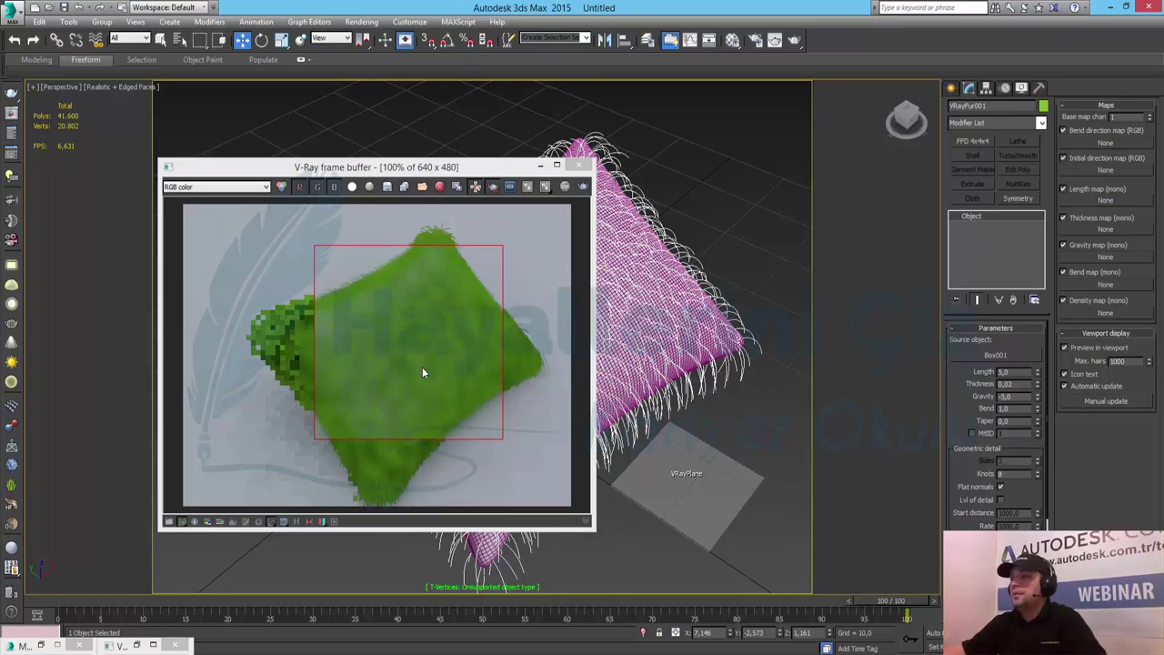
Close the frame buffer, raise Box001's TurboSmooth Iterations to 2, and render with Shift+Q.
{"action": "left_click", "coordinate": [580, 165]}
{"action": "left_click", "coordinate": [951, 87]}
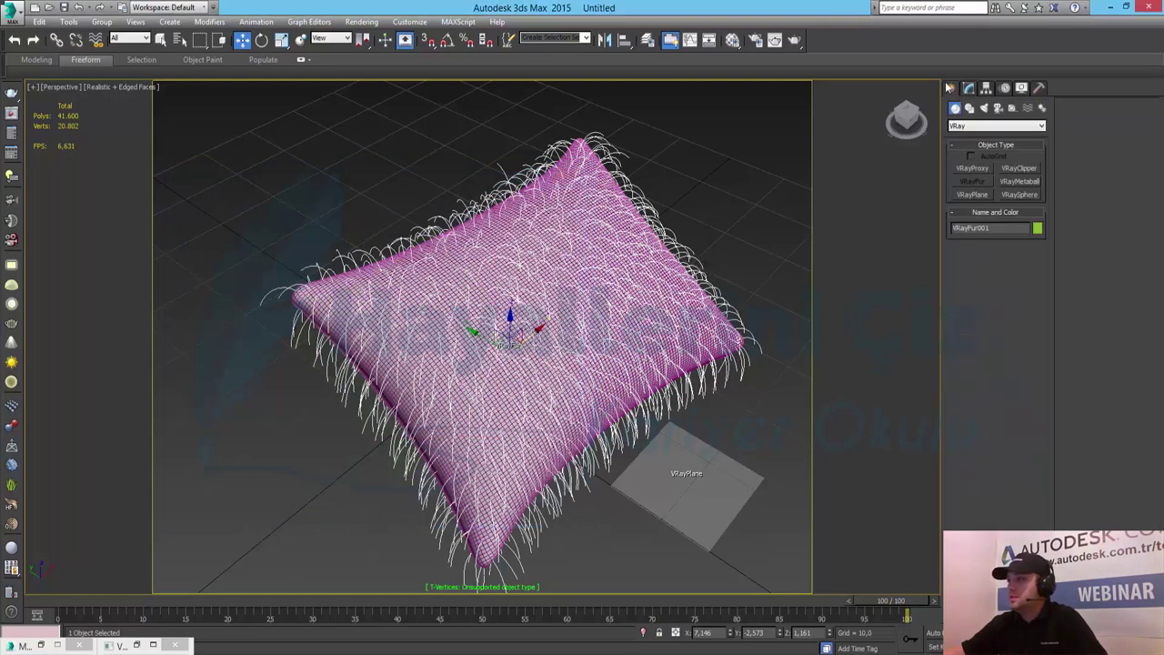
{"action": "left_click", "coordinate": [549, 433]}
{"action": "left_click", "coordinate": [968, 88]}
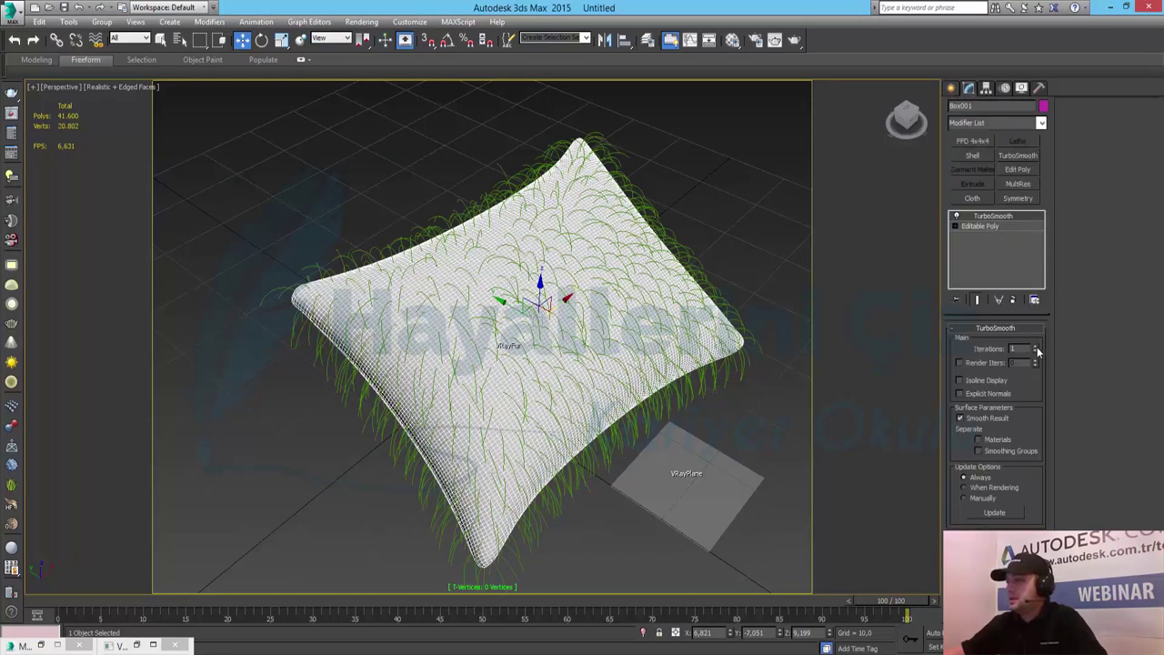
{"action": "left_click", "coordinate": [1037, 349]}
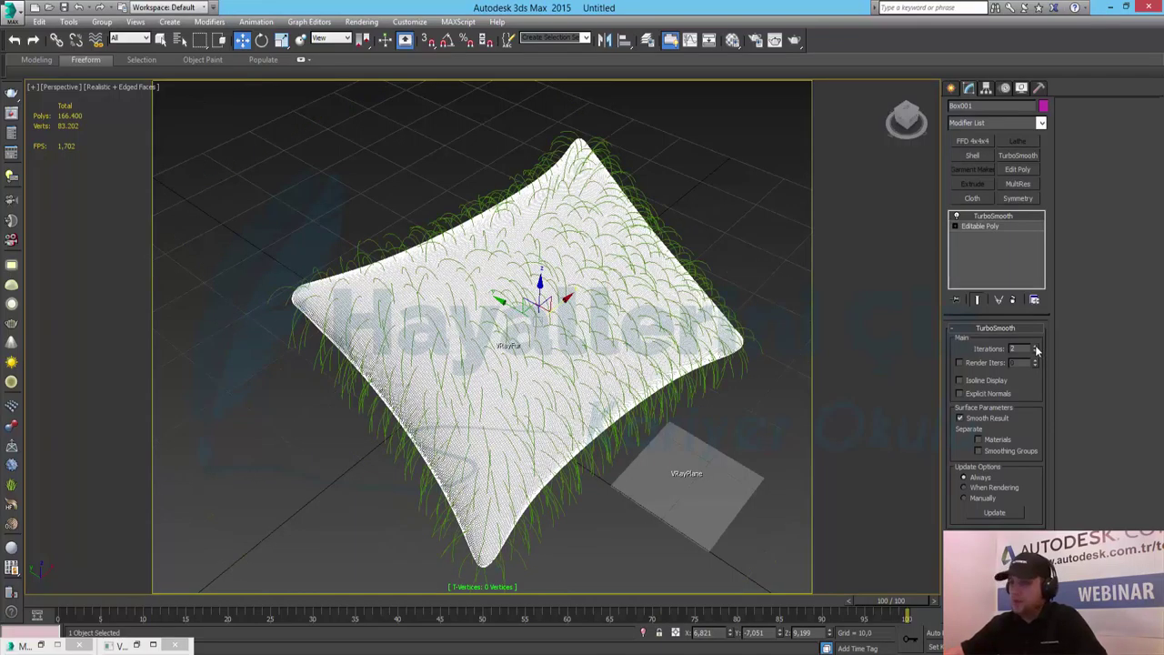
{"action": "key", "text": "shift+q"}
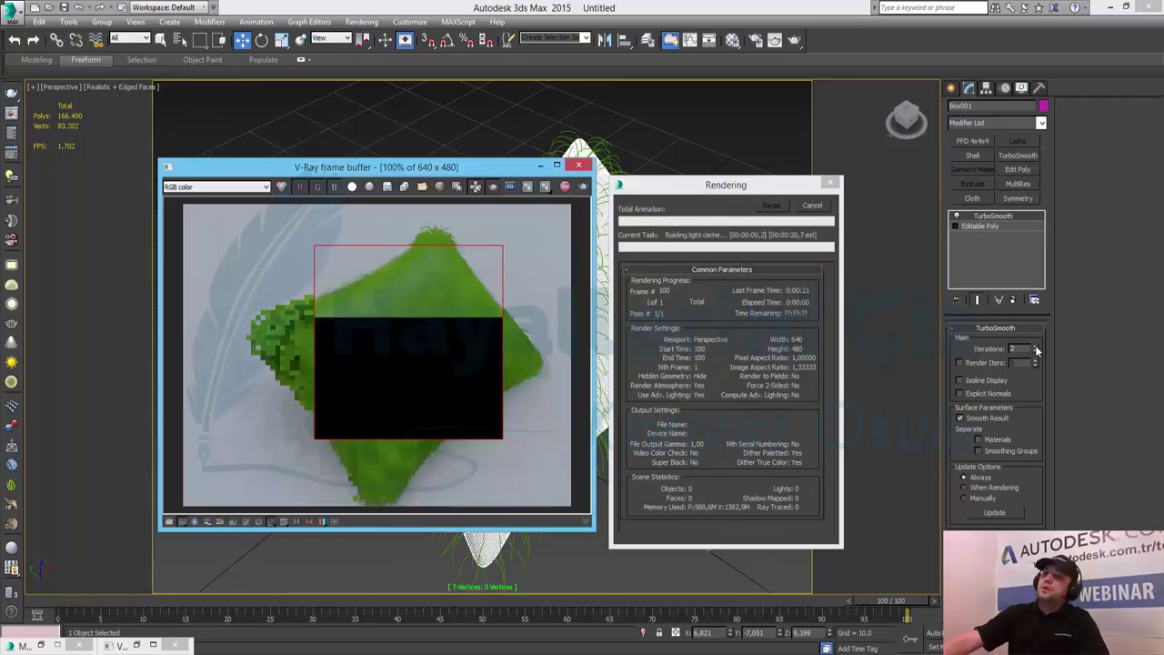